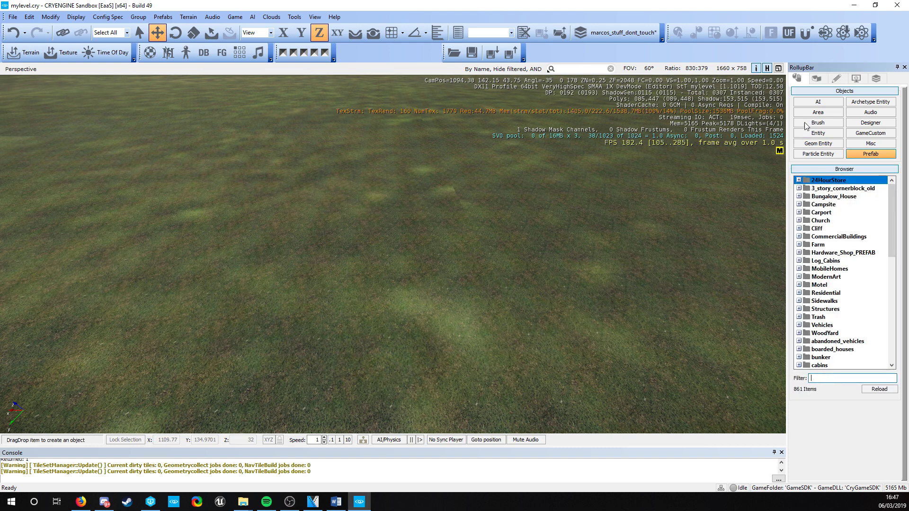
click(870, 155)
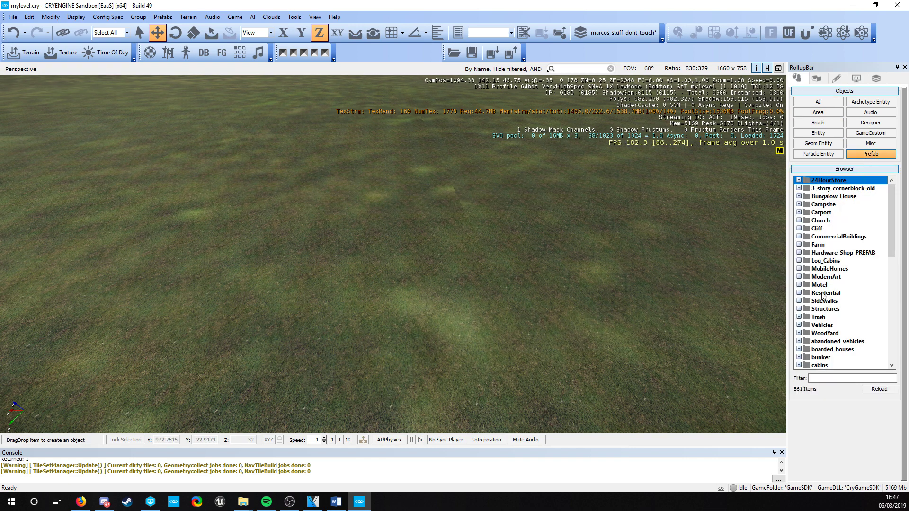
key(4)
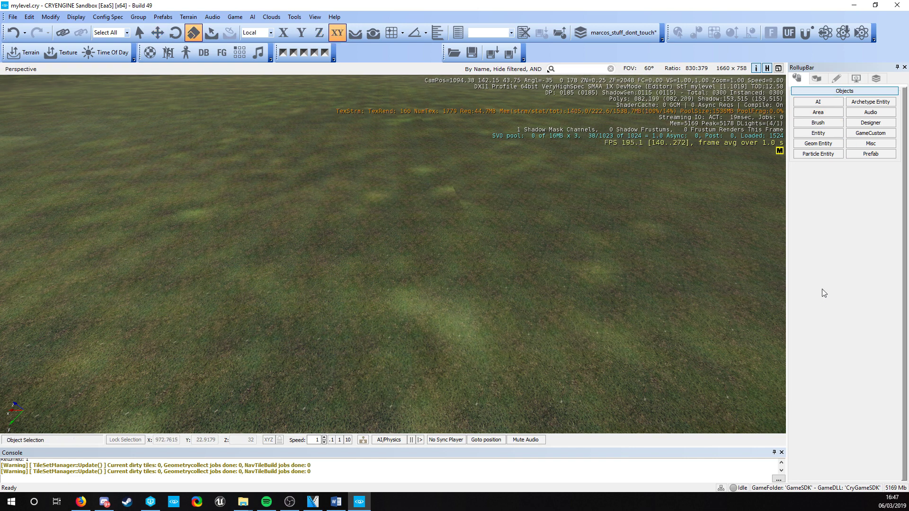
click(870, 156)
click(822, 379)
text(3)
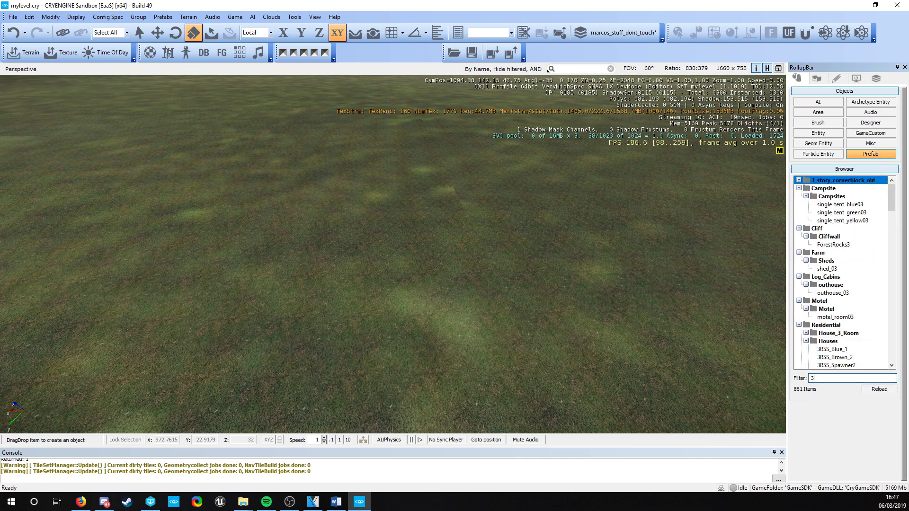
text(room)
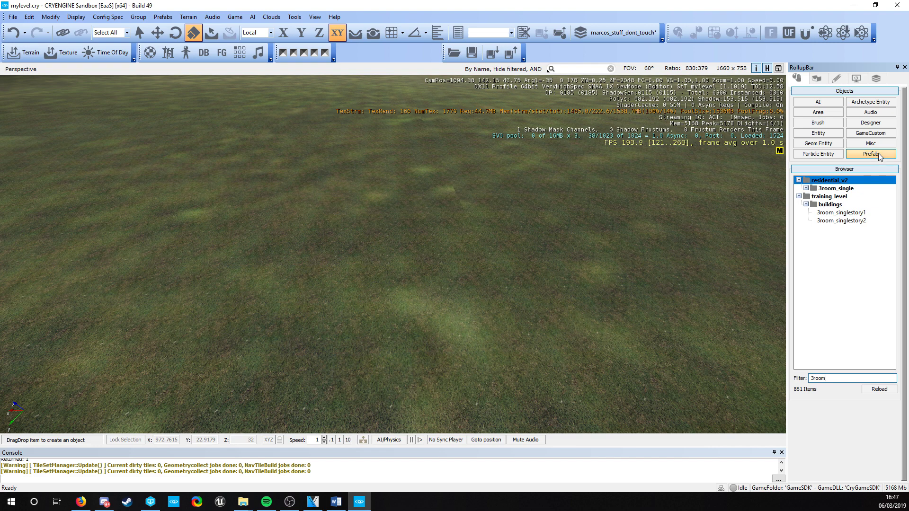
Filter the prefab library for "resi" and expand the residential_v2 folder down to its 3room_single prefabs.
click(879, 155)
scroll(858, 288, down, 3)
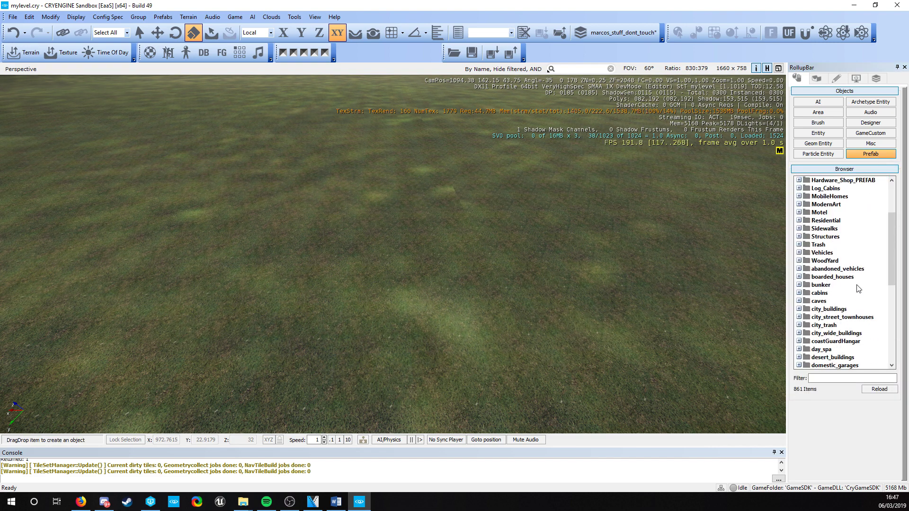
text(re)
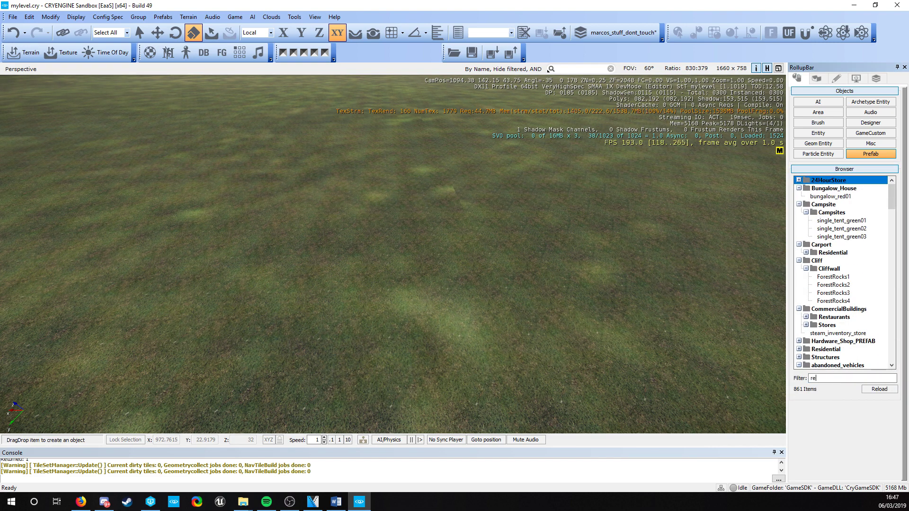
text(si)
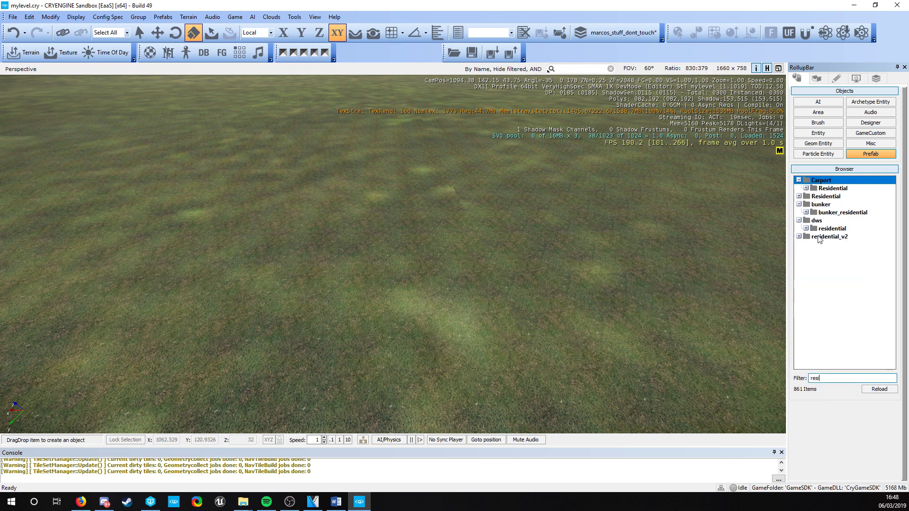
double_click(824, 237)
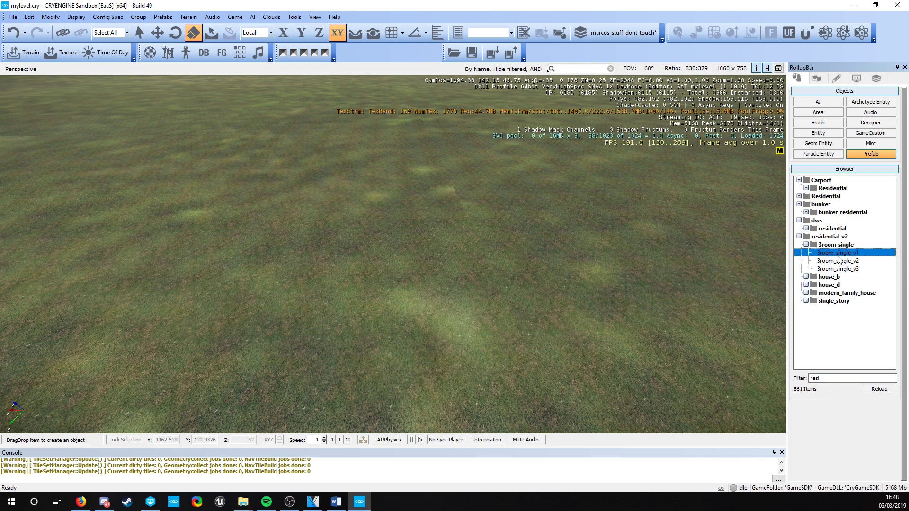
Place the 3room_single_v1 house prefab on the terrain and lower it vertically to Z 27.3353.
drag(841, 255, 362, 38)
click(458, 166)
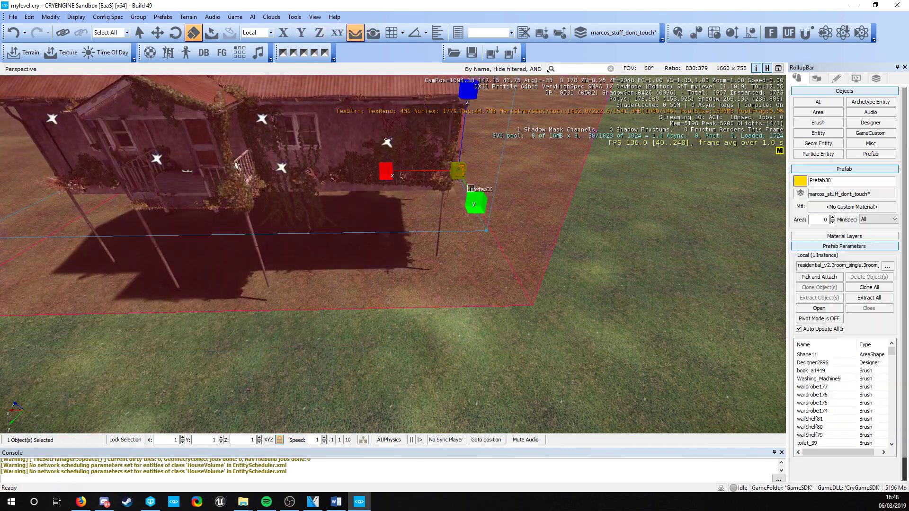
right_drag(529, 197, 529, 198)
key(2)
drag(521, 193, 521, 246)
right_drag(521, 246, 535, 251)
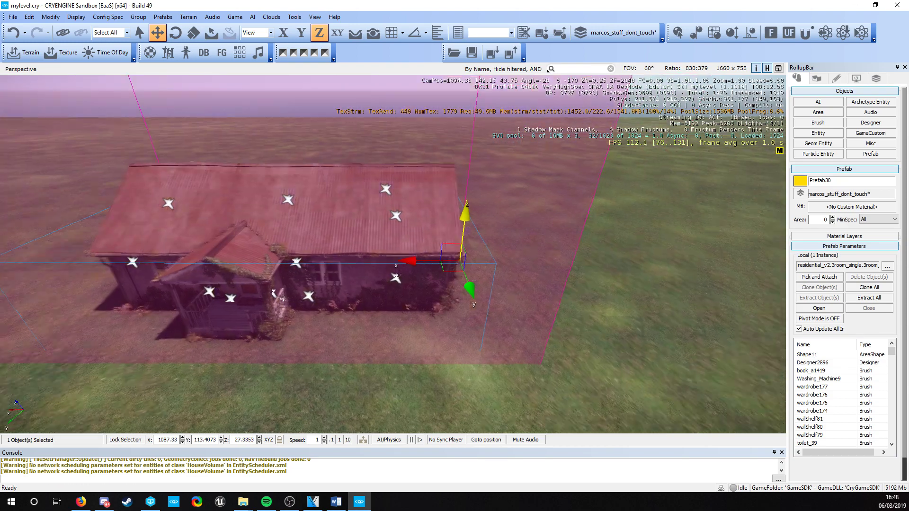
Examine the placed house from the outside and go in to view its interior rooms.
key(s)
mouse_move(350, 327)
right_down()
mouse_move(343, 341)
mouse_move(344, 331)
right_up()
key(a)
key(w)
key(a)
mouse_move(343, 388)
right_down()
mouse_move(360, 386)
mouse_move(343, 387)
right_up()
key(w)
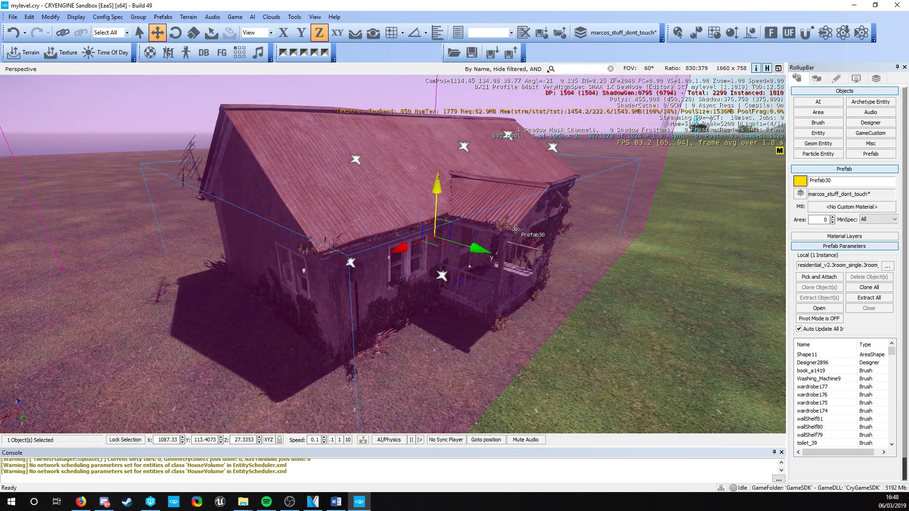
right_click(431, 239)
key(w)
right_drag(394, 276, 393, 253)
key(w)
right_drag(318, 270, 599, 200)
Deselect the house prefab, view its porch from outside and leave object creation.
click(881, 154)
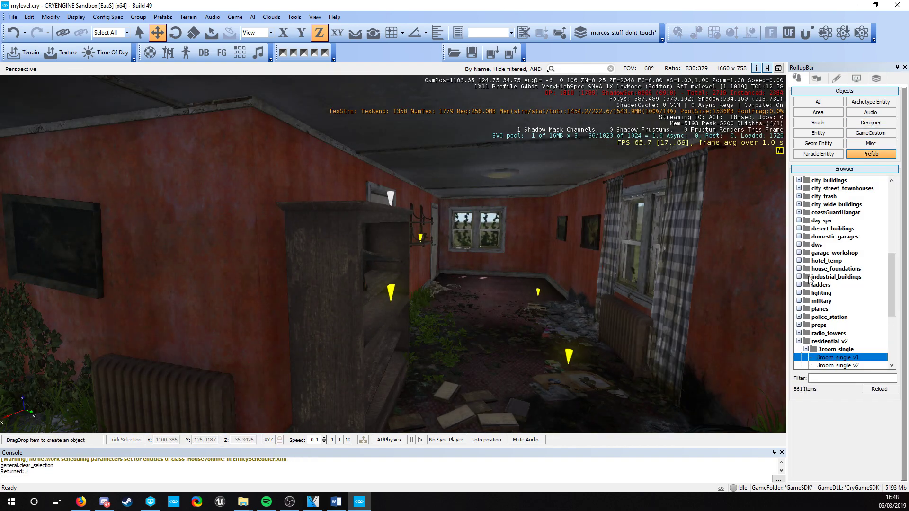
key(s)
right_drag(587, 307, 606, 316)
key(d)
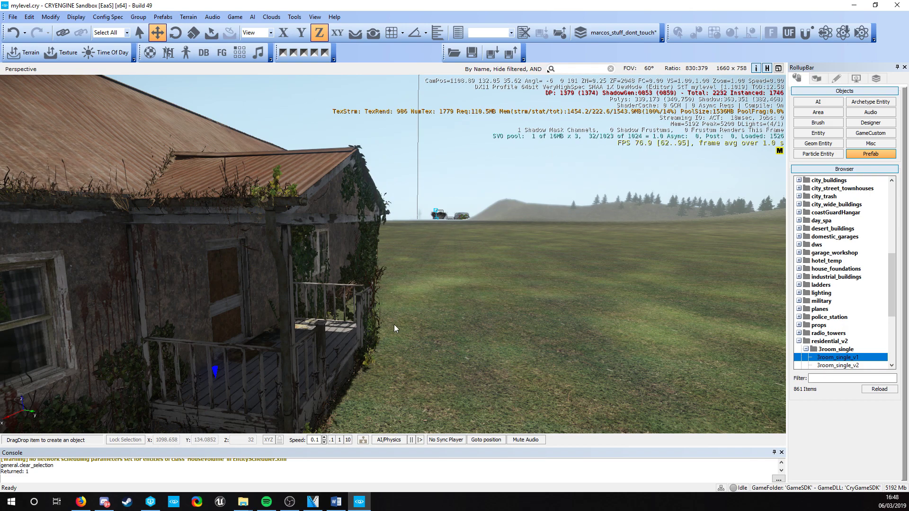
right_drag(394, 325, 423, 313)
key(Escape)
Examine the furnished living room and the adjoining room with its doors and windows.
key(w)
key(w)
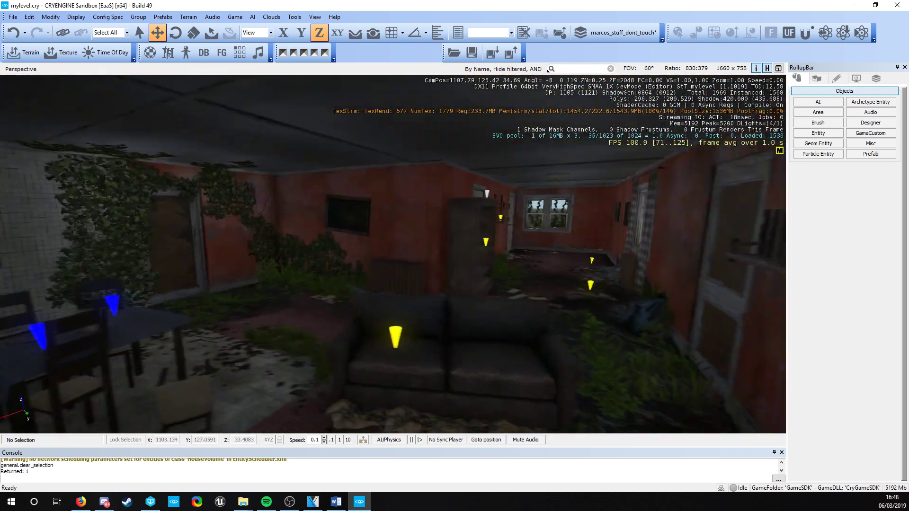
key(a)
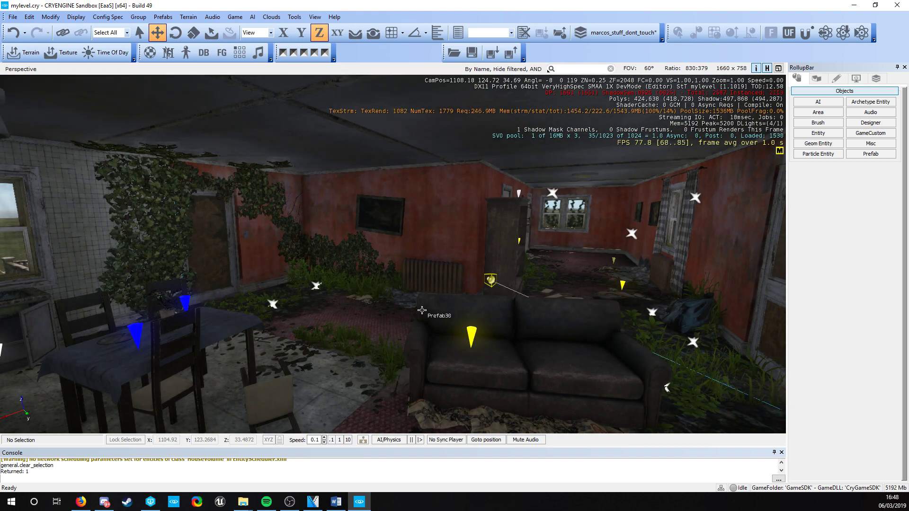
key(s)
right_drag(400, 300, 409, 270)
key(w)
key(w)
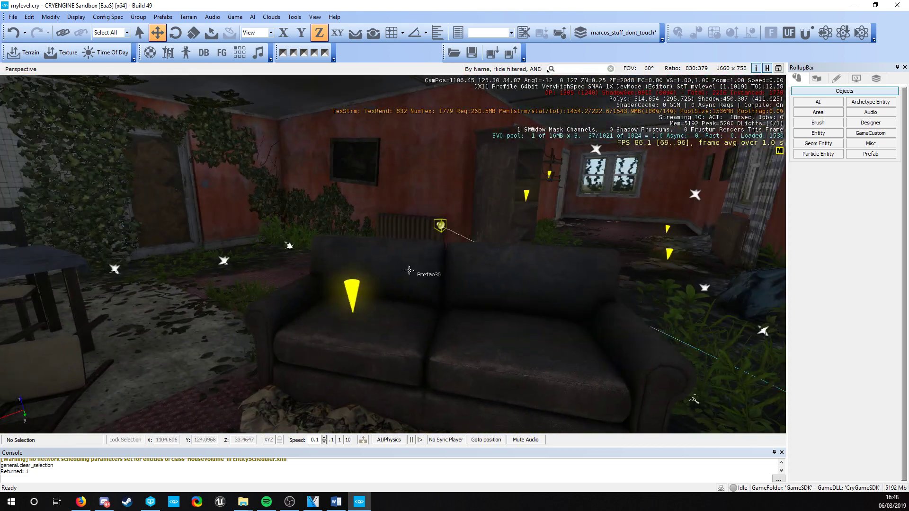
key(s)
right_drag(292, 271, 161, 258)
key(w)
key(s)
drag(331, 222, 362, 231)
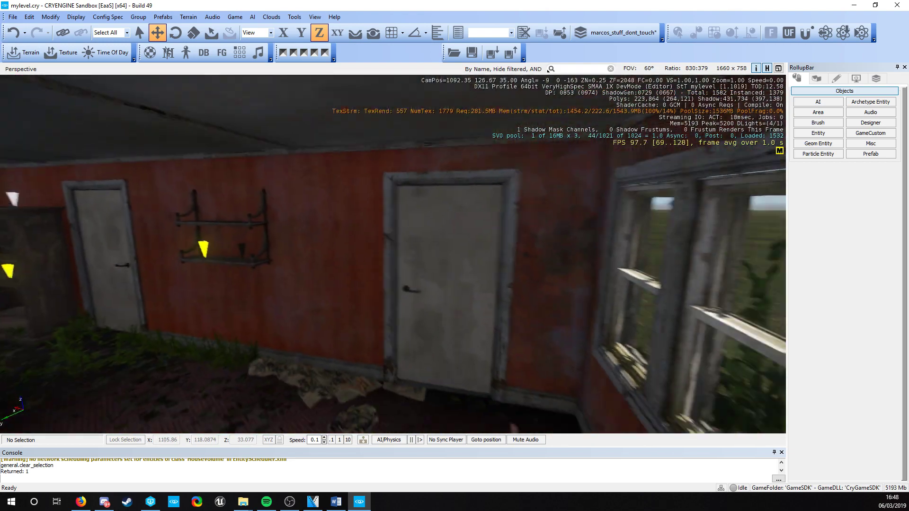
right_drag(362, 231, 384, 236)
Select the whole house prefab in the viewport and view it from outside.
click(382, 237)
key(a)
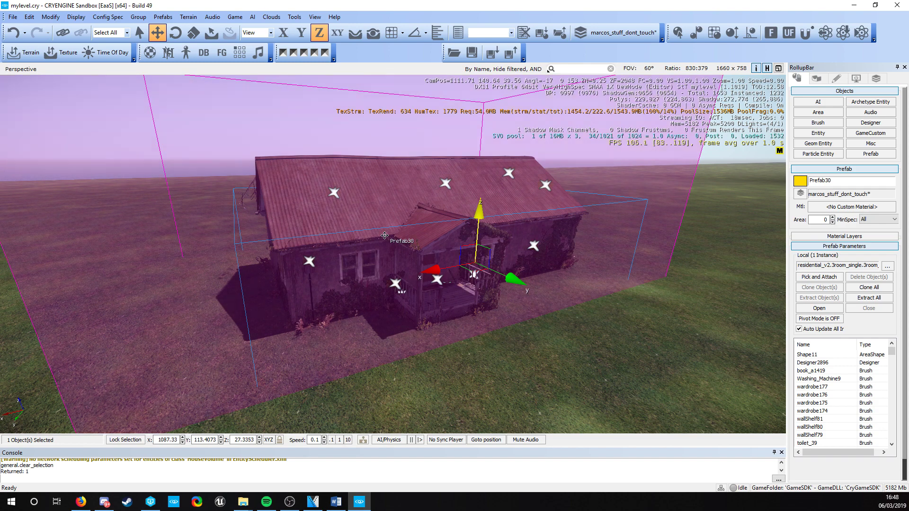
key(a)
mouse_move(404, 258)
right_down()
mouse_move(424, 258)
mouse_move(403, 258)
right_up()
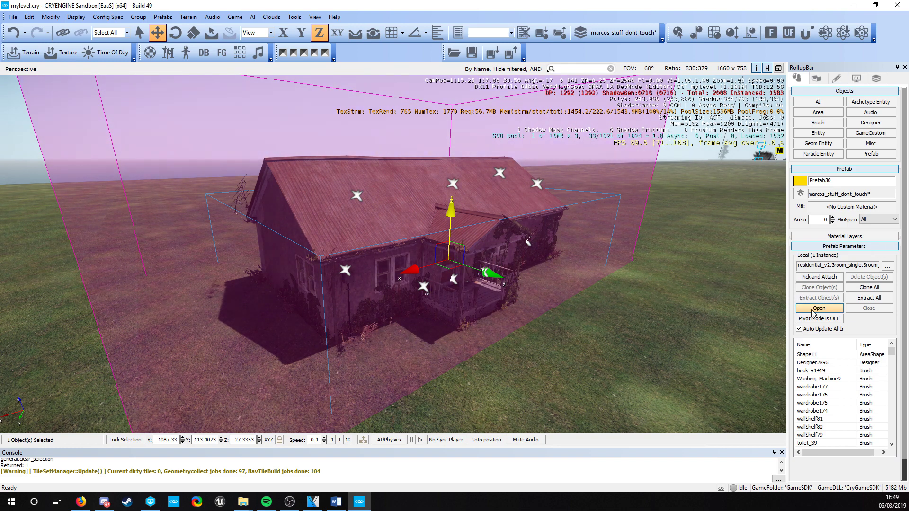
Open the house prefab for editing, look over its individual objects in the living room, and close it again.
key(w)
mouse_move(454, 229)
right_down()
mouse_move(445, 226)
mouse_move(457, 232)
right_up()
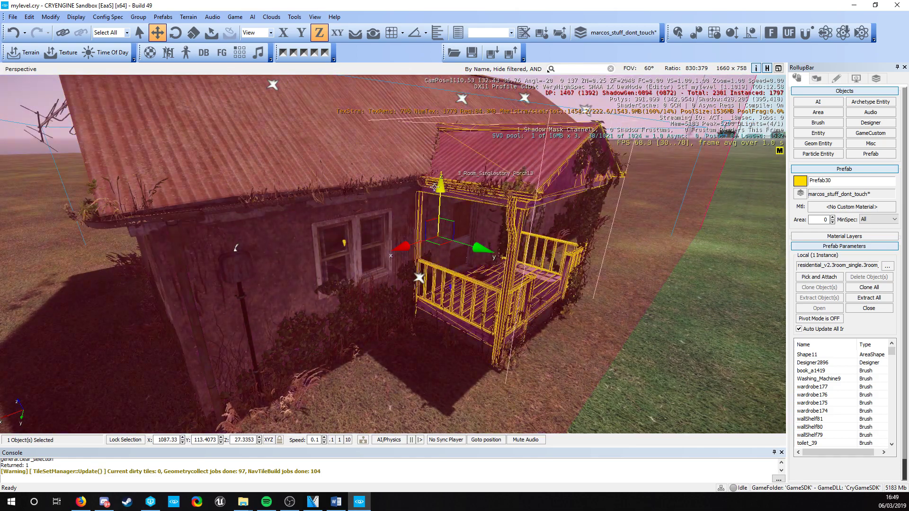
key(w)
right_drag(365, 306, 365, 292)
key(w)
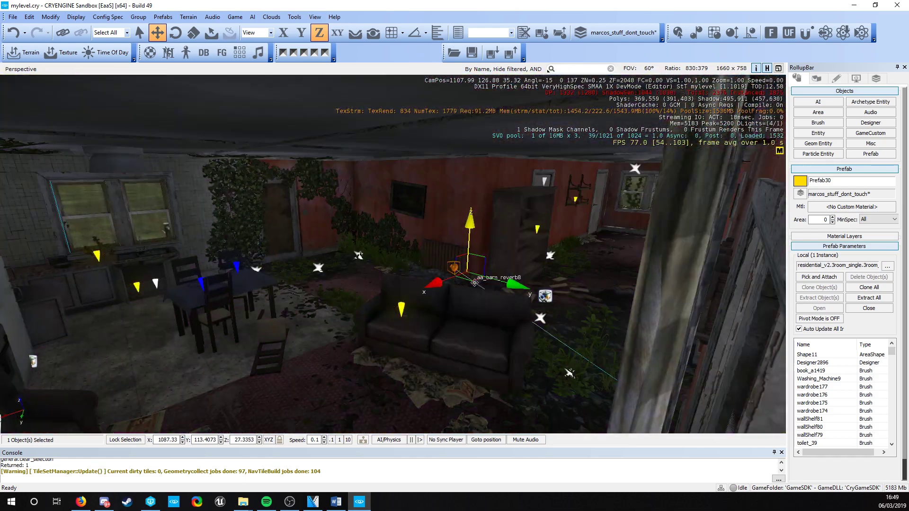
click(849, 308)
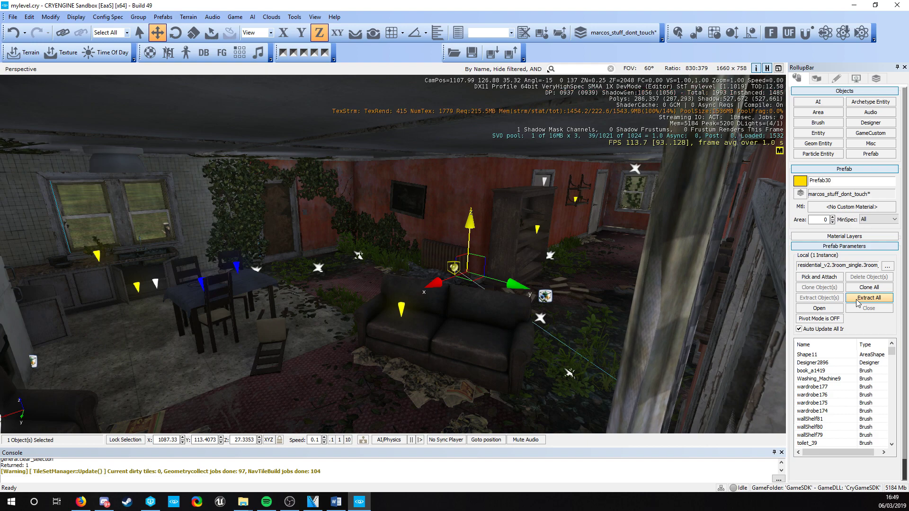
Extract all objects from the house prefab so each part becomes a separate object.
key(s)
mouse_move(399, 297)
right_down()
mouse_move(572, 298)
mouse_move(401, 292)
right_up()
key(a)
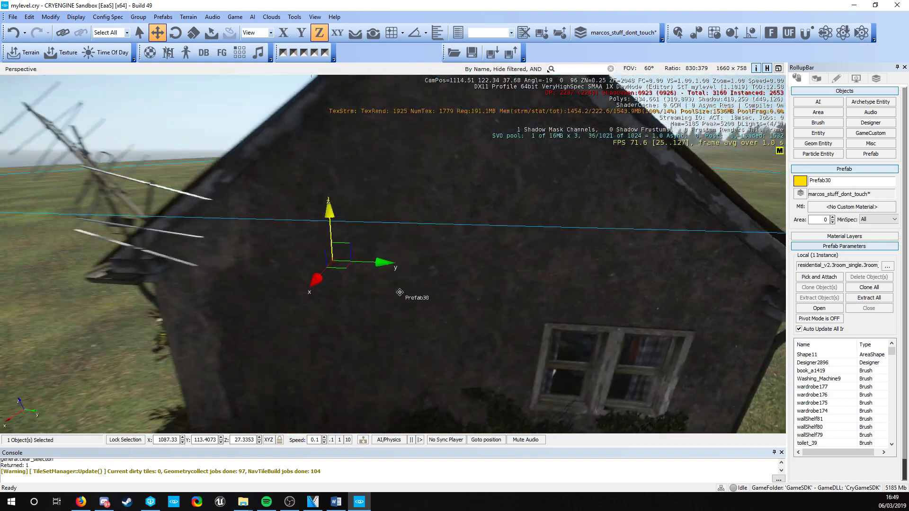
key(s)
key(w)
key(d)
right_drag(363, 254, 269, 276)
key(s)
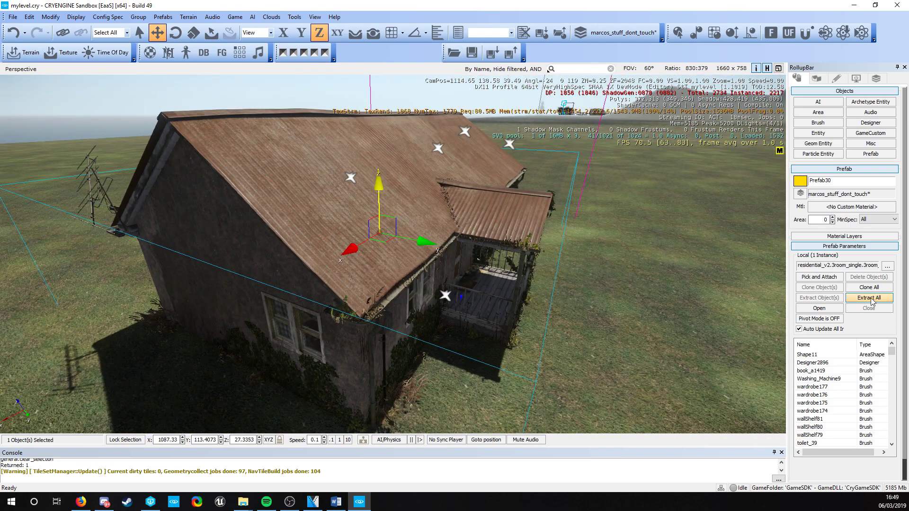
click(872, 298)
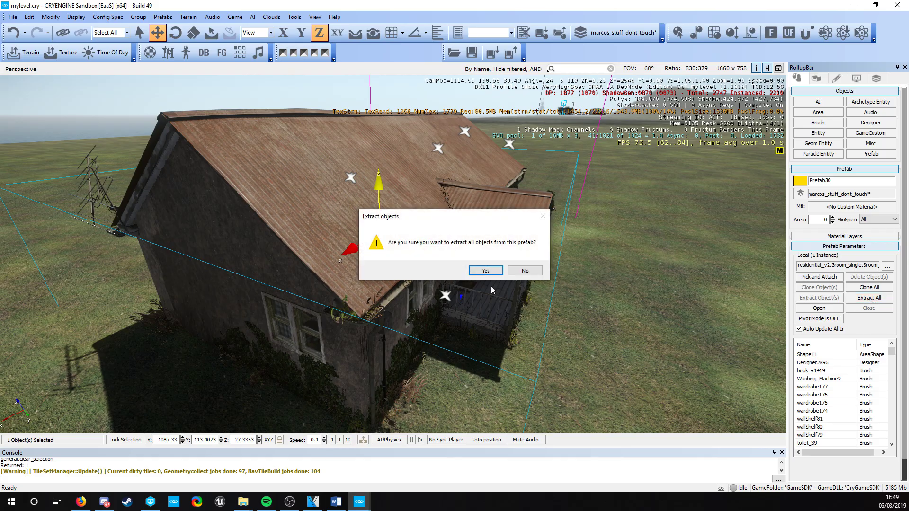
click(483, 271)
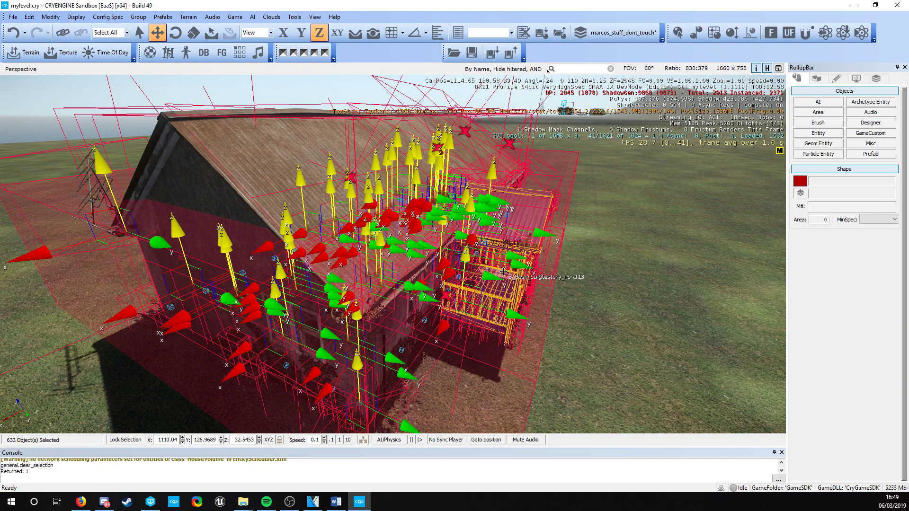
Clear the selection of all the extracted house objects.
key(s)
key(d)
right_drag(667, 326, 632, 325)
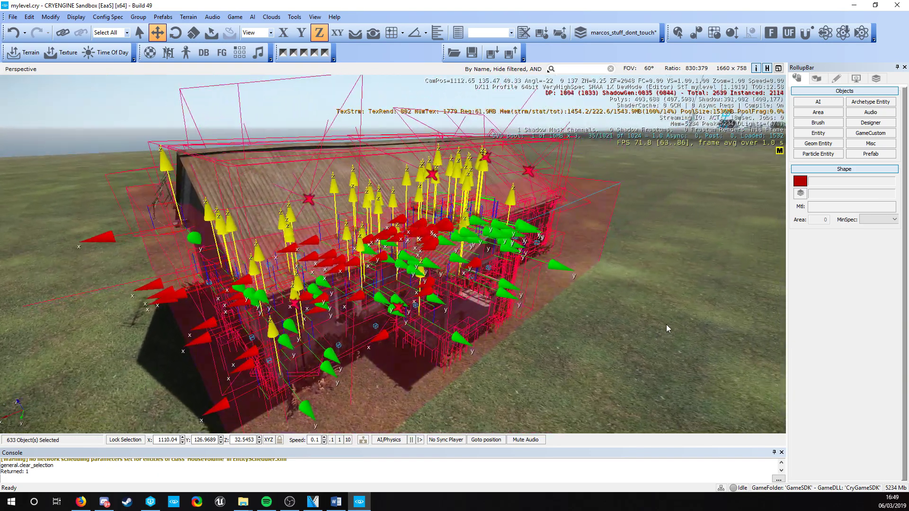
click(666, 327)
Look over the separated house parts and select the main roof brush, 3_Room_Singlestory_Roof10.
key(w)
key(d)
right_drag(449, 267, 345, 220)
key(w)
key(s)
key(d)
key(s)
key(a)
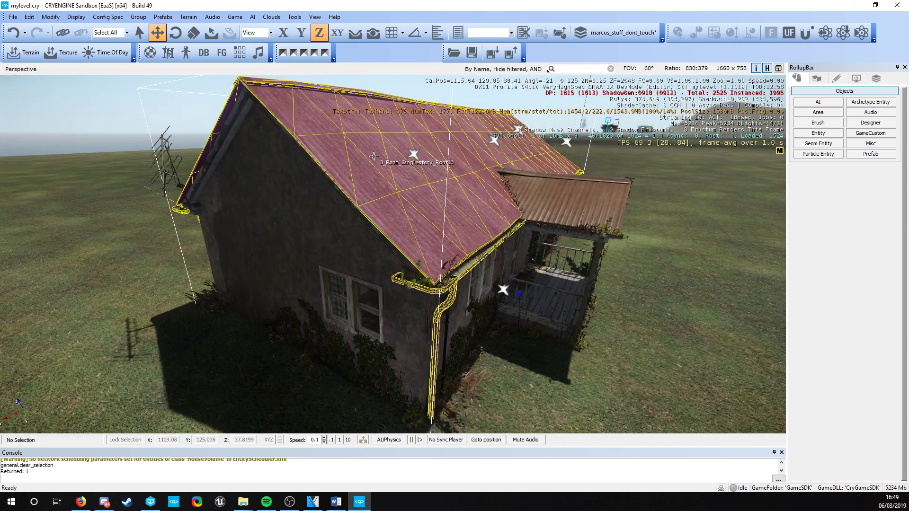
key(a)
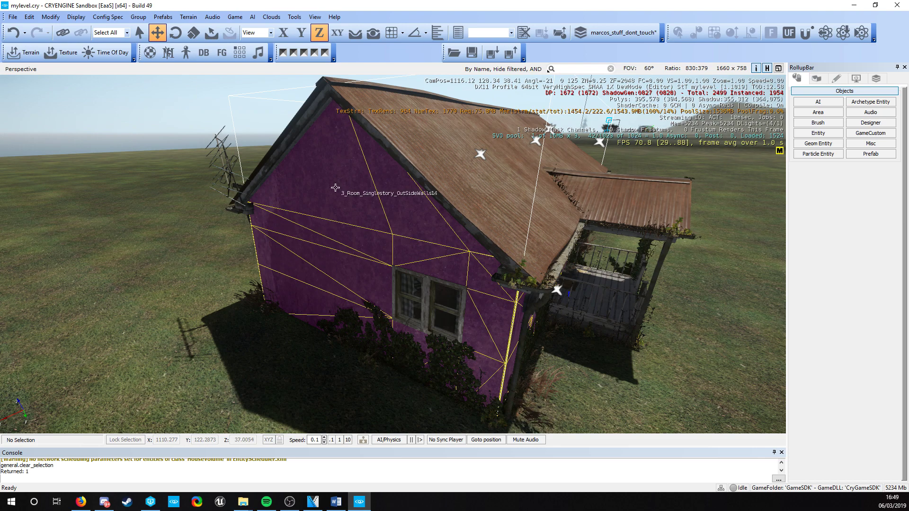
click(353, 121)
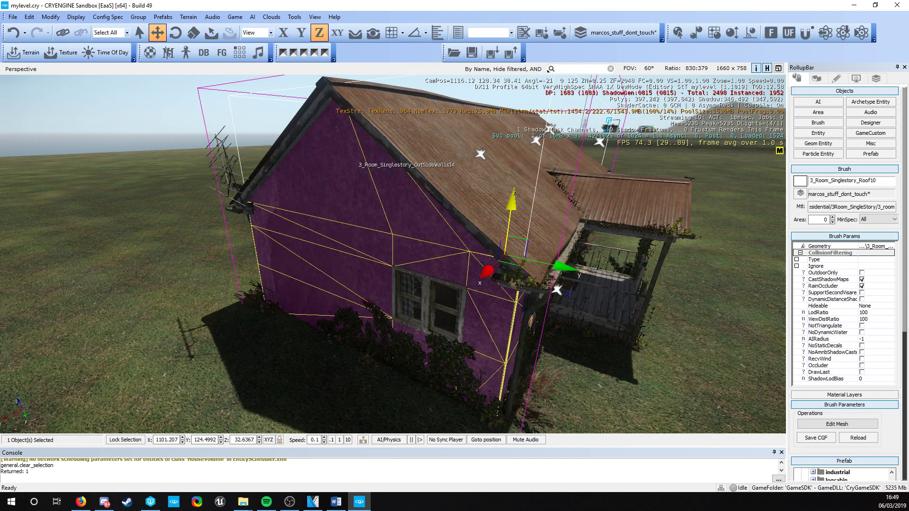
Select the Carpet_IvyMud decal on the living room floor and shift it vertically to Z 32.6372.
key(w)
right_drag(353, 159, 389, 214)
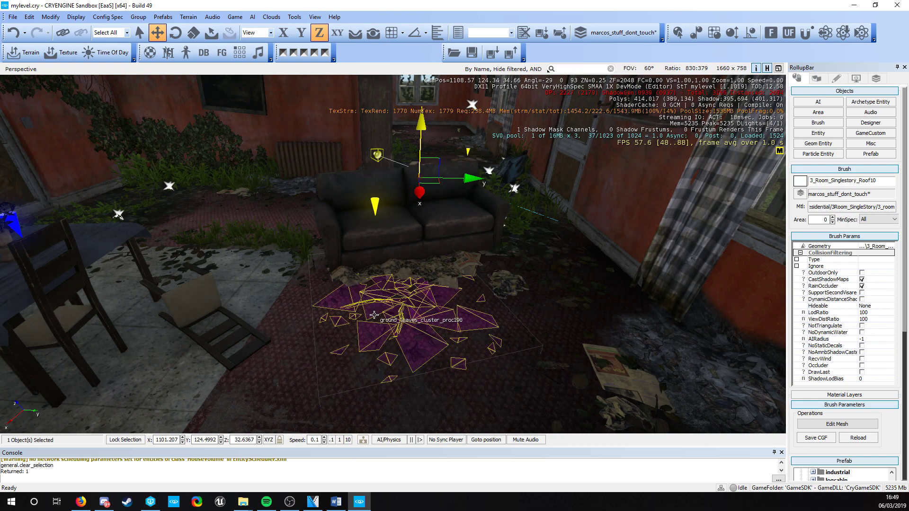
right_drag(221, 320, 175, 277)
key(w)
key(a)
right_drag(298, 229, 307, 285)
click(310, 301)
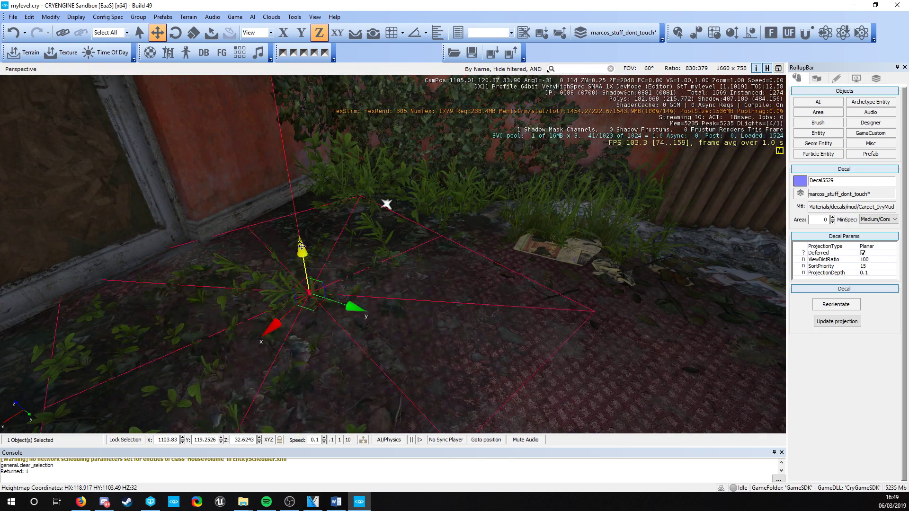
drag(295, 255, 303, 260)
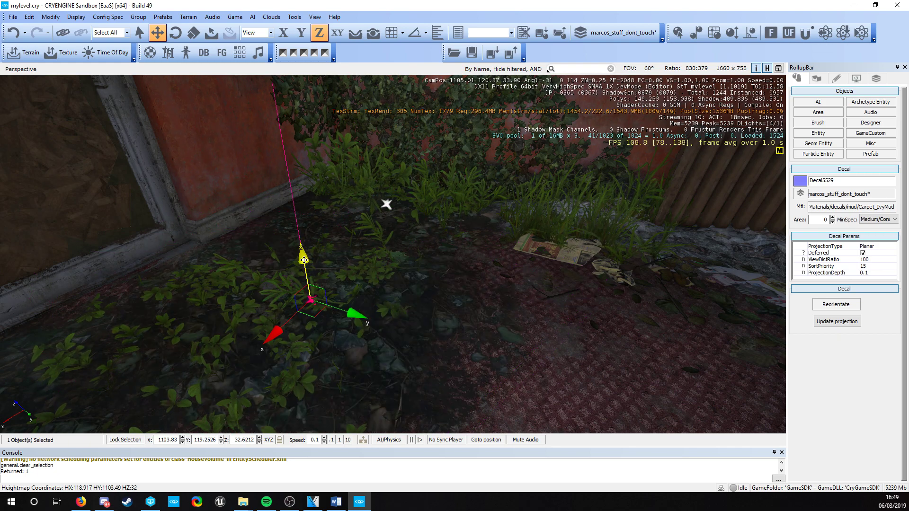
Clear the selection of the floor decal and view the area around the sofa.
key(d)
right_drag(322, 255, 314, 201)
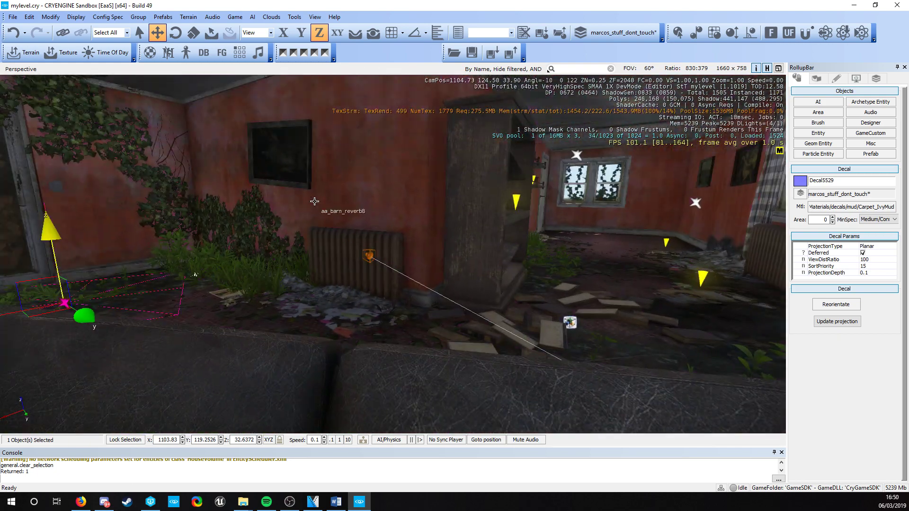
key(s)
right_drag(195, 241, 398, 289)
click(195, 242)
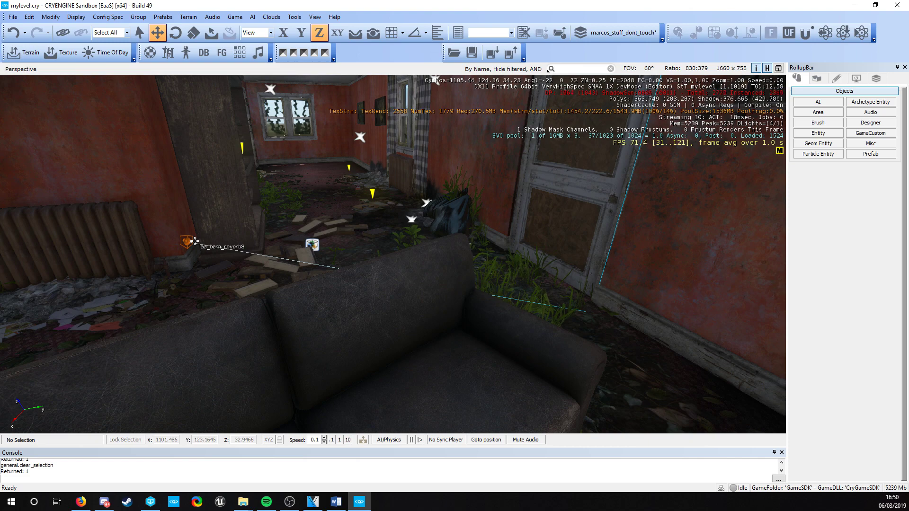
Inspect the parameters of the aa_barn_reverb8 audio area entity and of Shape11 by the door, then clear the selection.
click(195, 242)
key(d)
right_drag(194, 242, 204, 265)
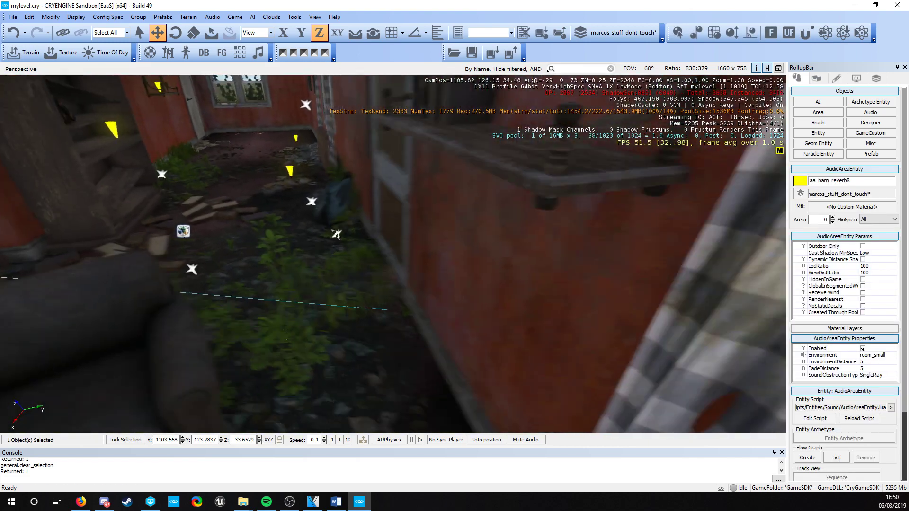
right_drag(336, 234, 400, 194)
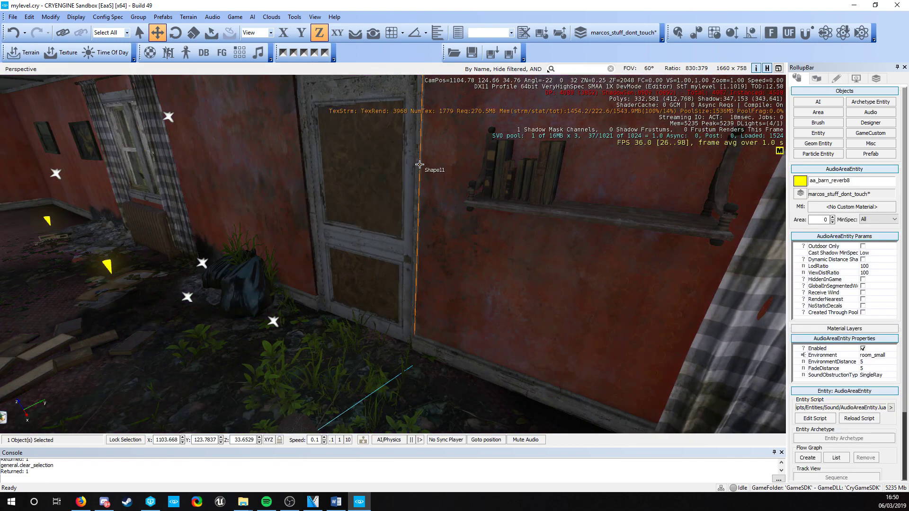
click(419, 164)
right_drag(419, 164, 473, 227)
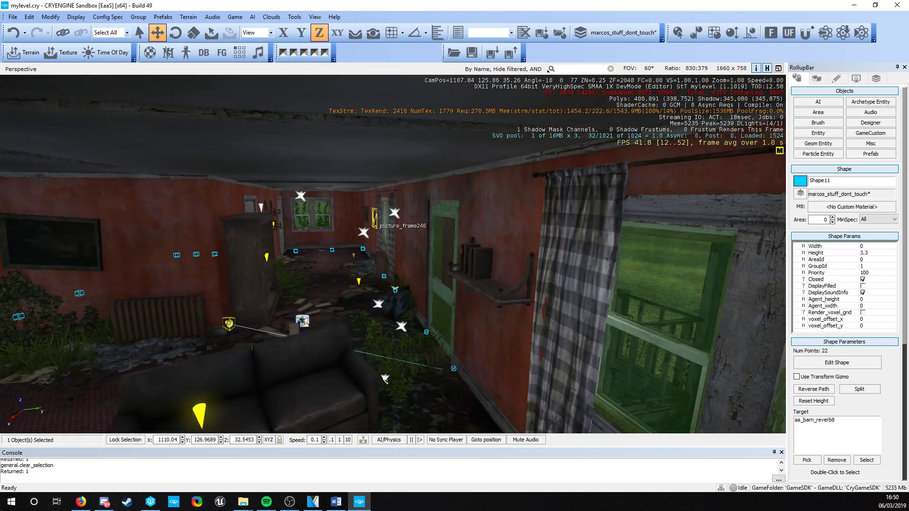
key(Escape)
Extract all objects from Prefab194 surrounding the house and clear the selection of the extracted objects.
right_drag(373, 215, 256, 385)
key(w)
key(s)
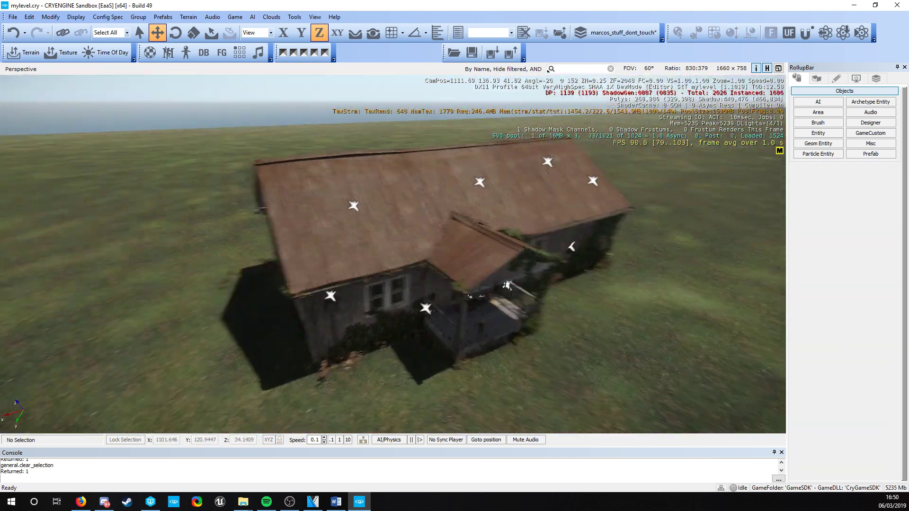
right_drag(507, 285, 336, 350)
click(337, 350)
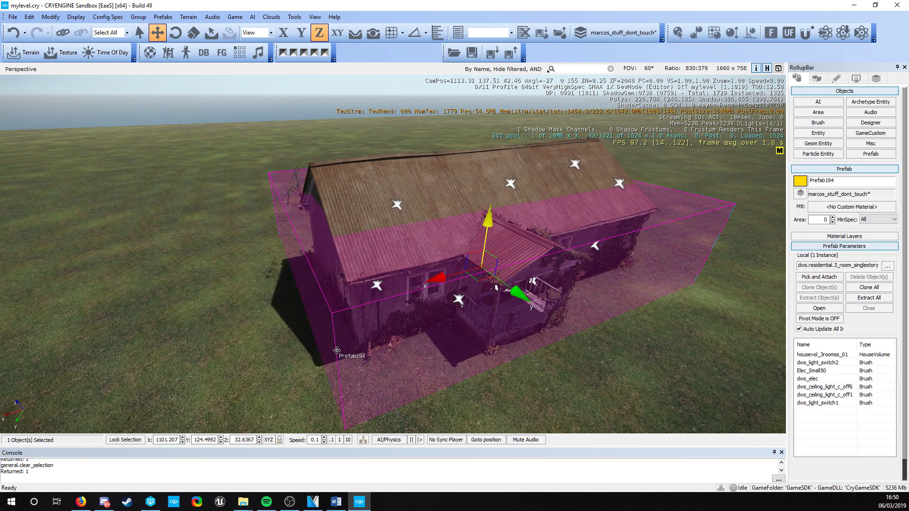
click(875, 300)
click(486, 270)
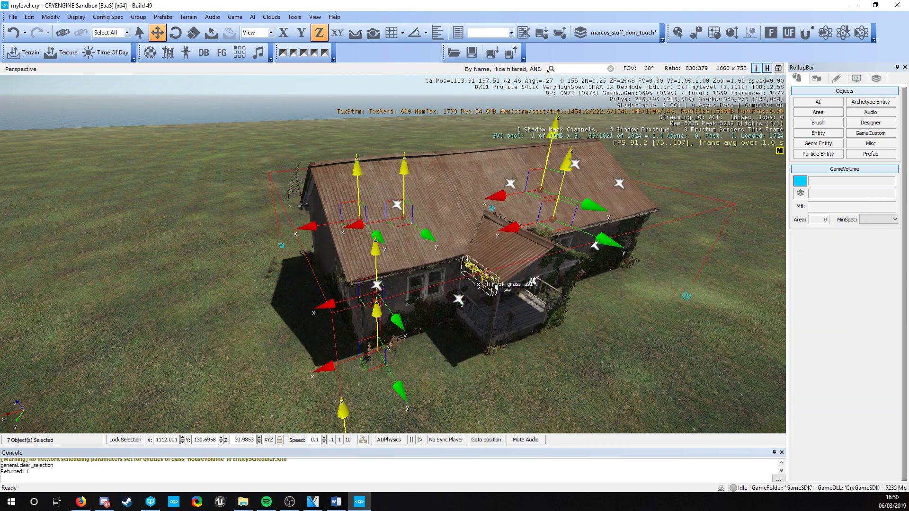
right_drag(486, 274, 481, 327)
key(a)
key(w)
key(s)
key(w)
key(s)
click(493, 343)
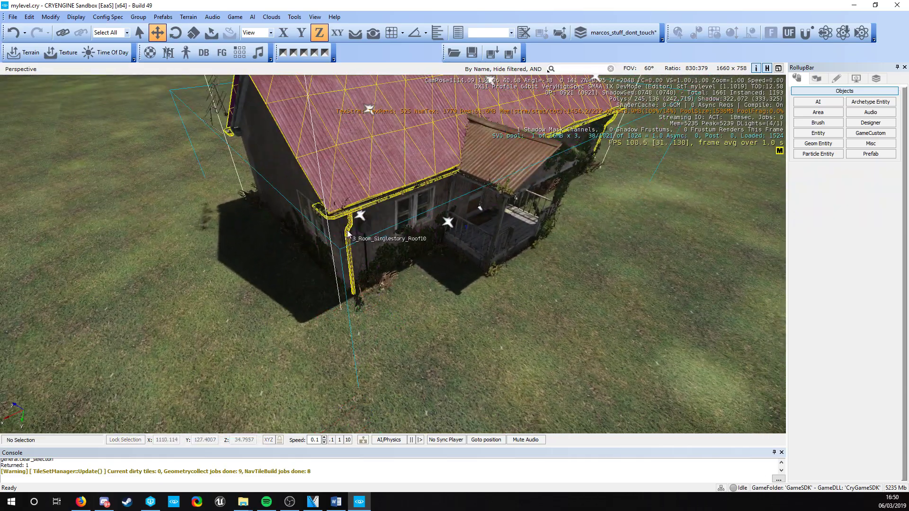
Select the house volume housevol_3roomss_01 to examine its parameters.
key(w)
right_drag(366, 226, 515, 265)
click(525, 253)
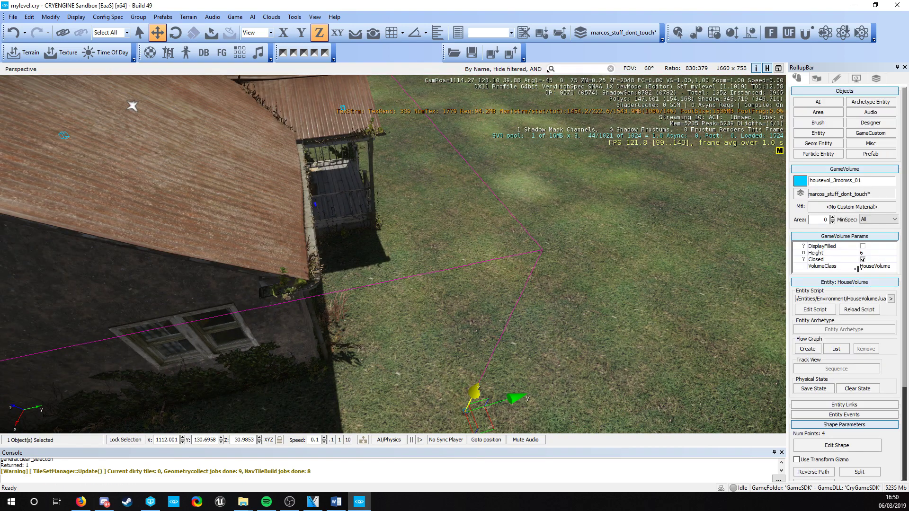
click(550, 267)
Filter the brush objects by "3roo" and expand the 3room_singlestory folder under structures/residential.
right_drag(330, 216, 243, 140)
key(w)
key(w)
key(w)
right_drag(700, 208, 580, 251)
key(w)
key(s)
right_drag(639, 268, 908, 129)
click(814, 124)
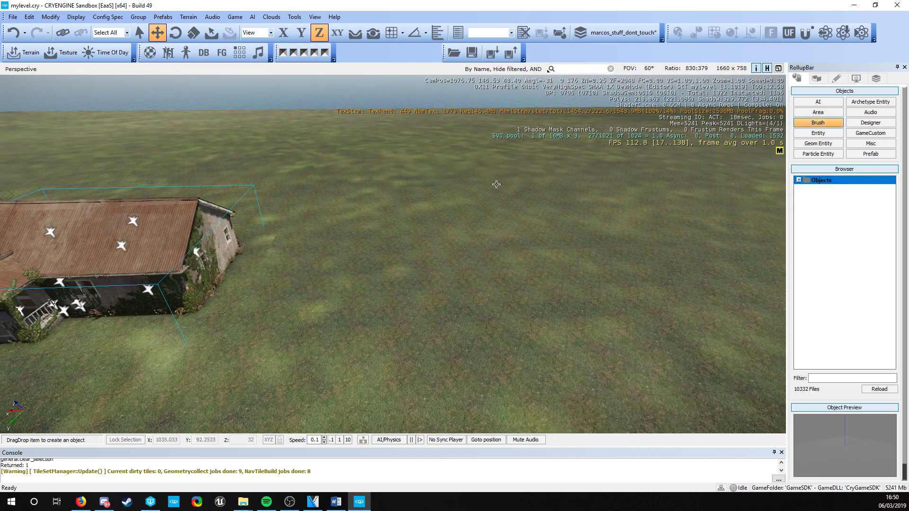
right_drag(247, 230, 233, 229)
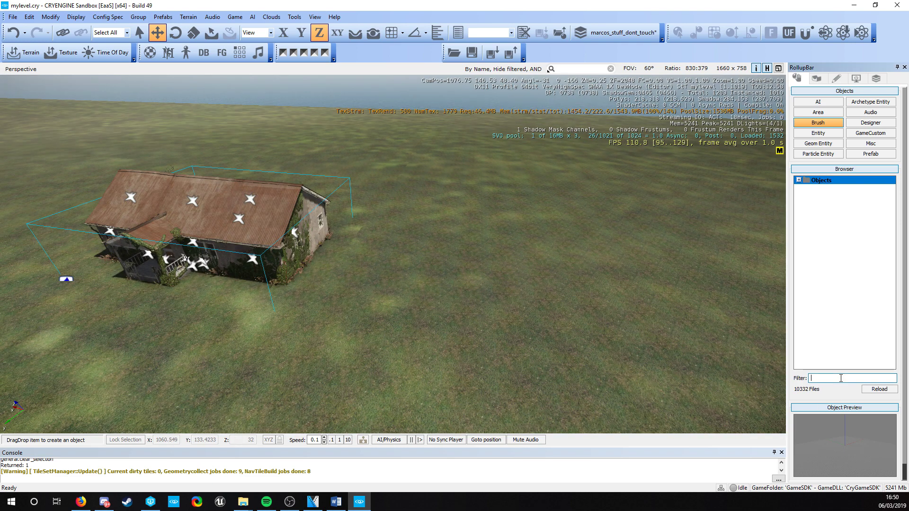
text(3roo)
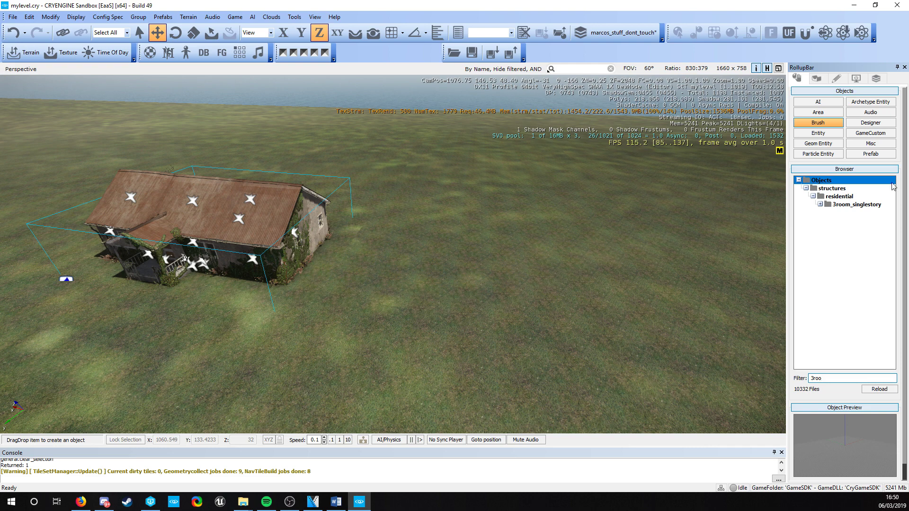
double_click(861, 207)
Place the 3_room_singlestory inside walls brush on the open grass beside the existing house.
right_drag(512, 288, 500, 295)
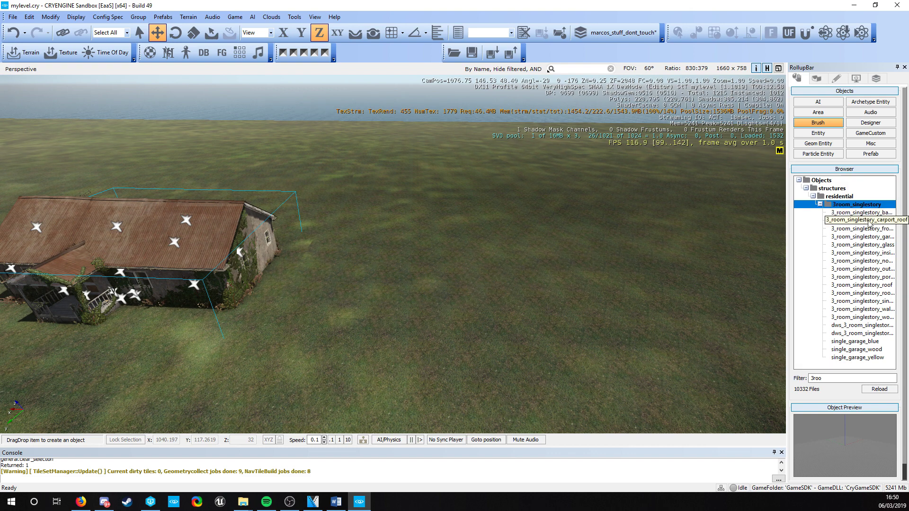
click(863, 252)
mouse_move(864, 253)
mouse_down()
mouse_move(568, 255)
mouse_move(466, 302)
mouse_move(544, 299)
mouse_up()
Place the 3_room_singlestory_outsidewalls brush in the level and align it to the inside walls.
click(828, 126)
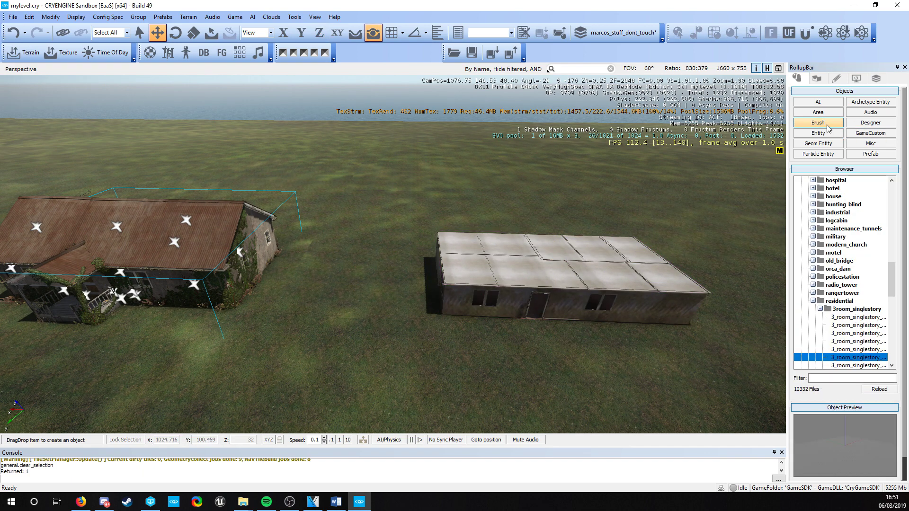
scroll(876, 308, down, 2)
scroll(879, 311, down, 1)
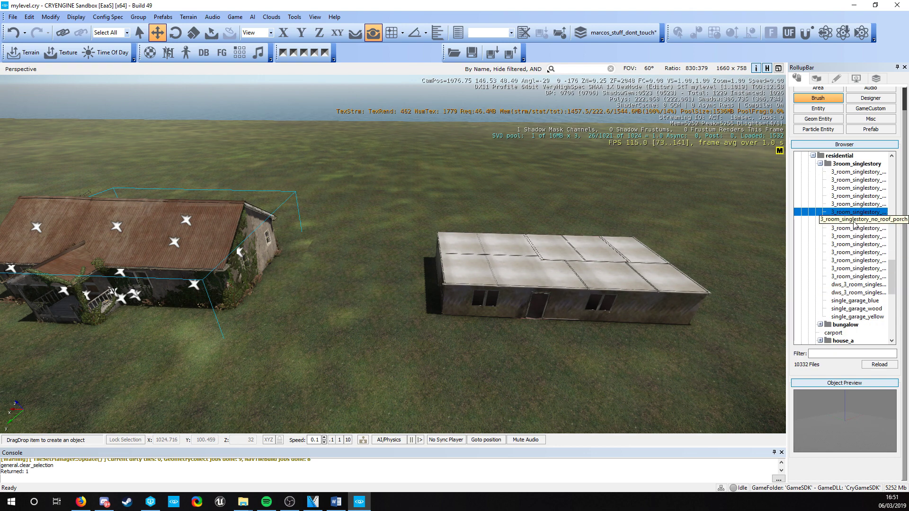
mouse_move(855, 231)
mouse_down()
mouse_move(691, 217)
mouse_move(458, 220)
mouse_up()
click(694, 34)
click(560, 287)
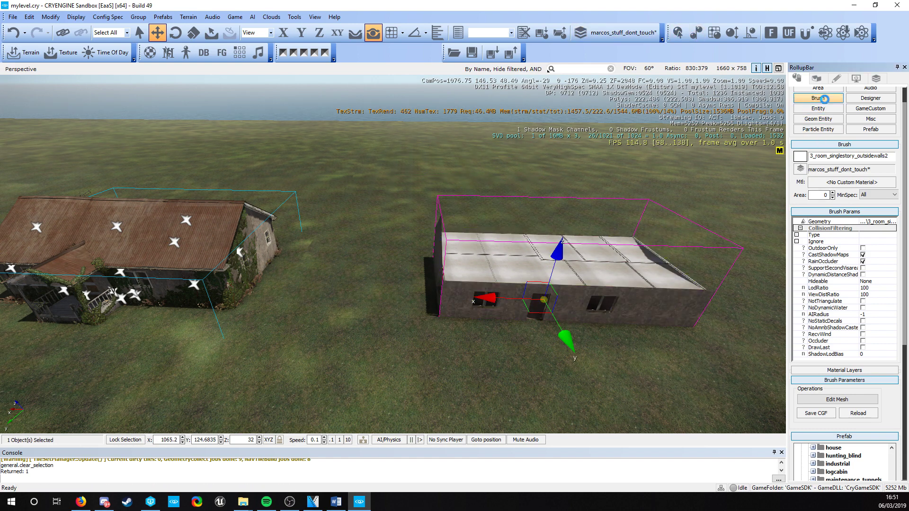
Place the 3_room_singlestory_roof brush, align it to the new house's walls and clear the selection.
click(823, 99)
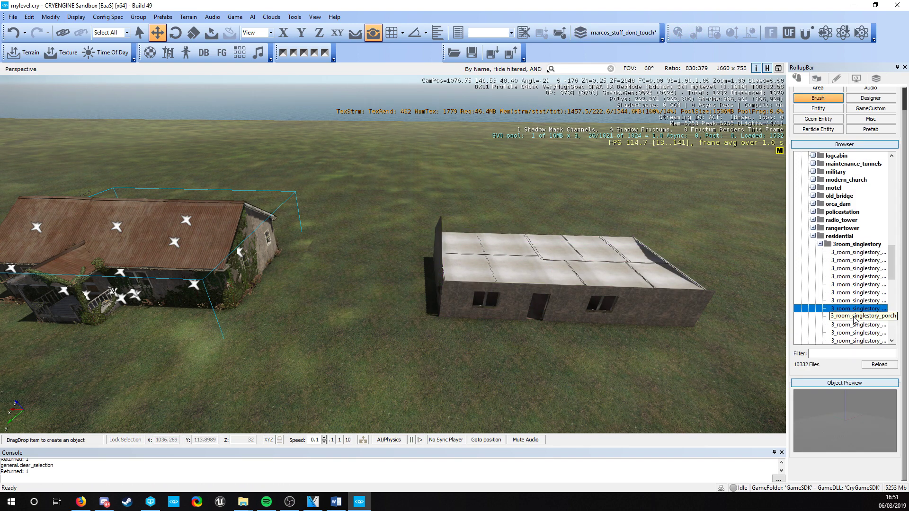
drag(850, 325, 574, 203)
click(694, 34)
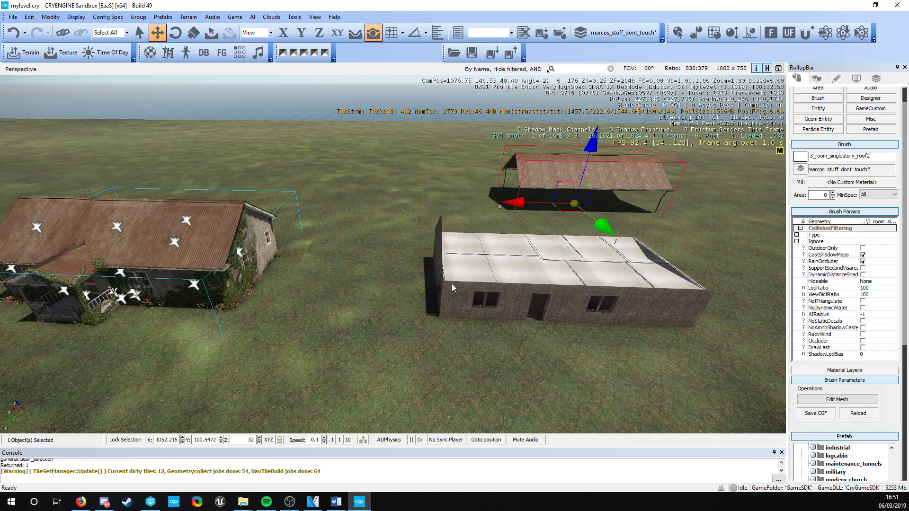
right_drag(452, 288, 483, 285)
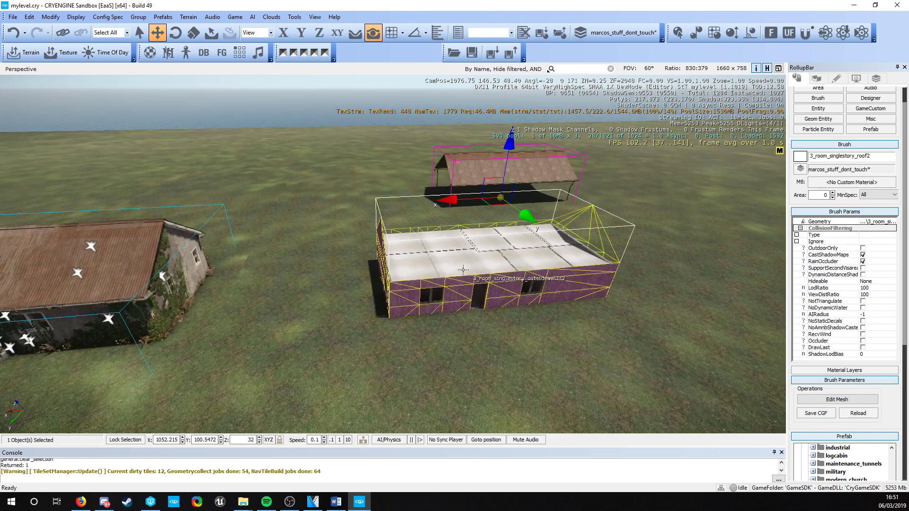
click(697, 37)
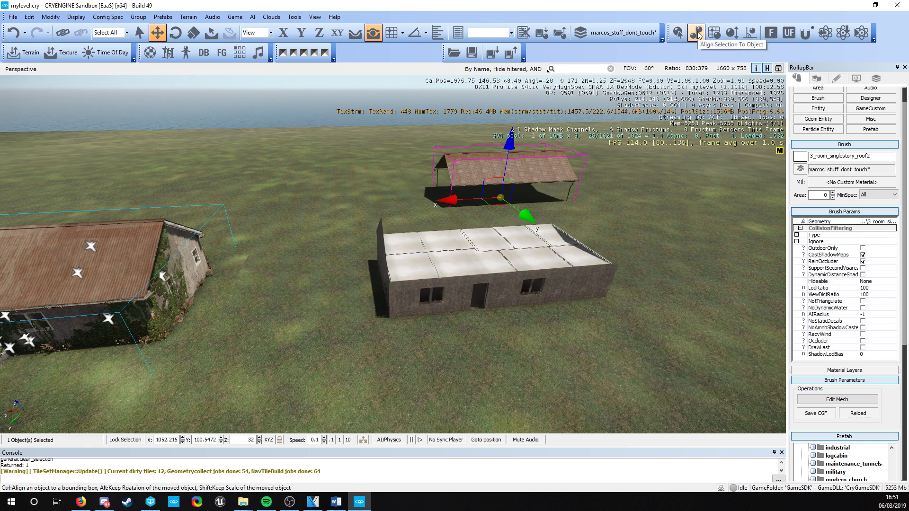
click(506, 251)
click(533, 384)
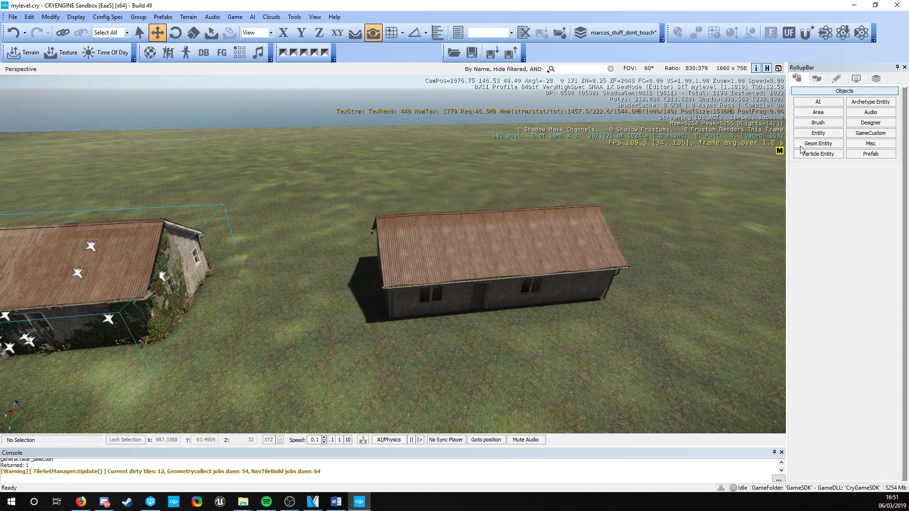
Place the 3_room_singlestory_wall_damage brush near the new house and align it to the house's position.
click(818, 122)
click(389, 34)
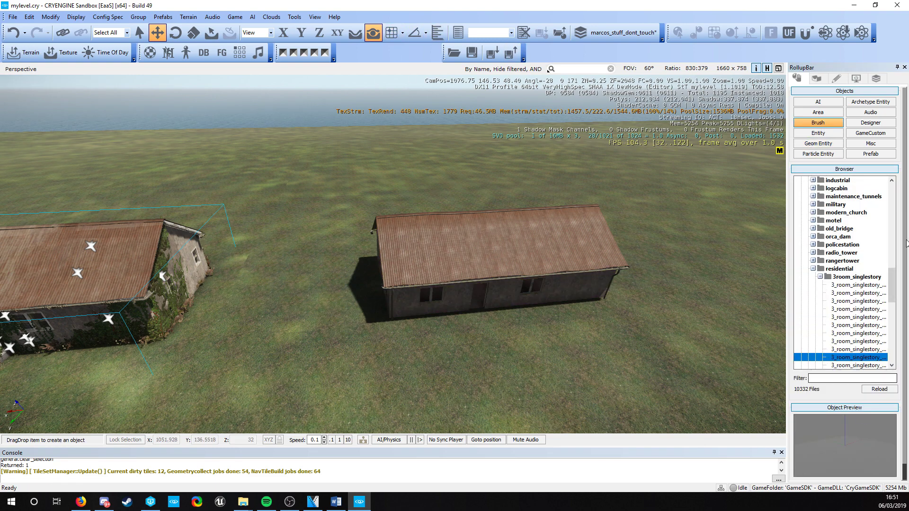
scroll(852, 279, down, 3)
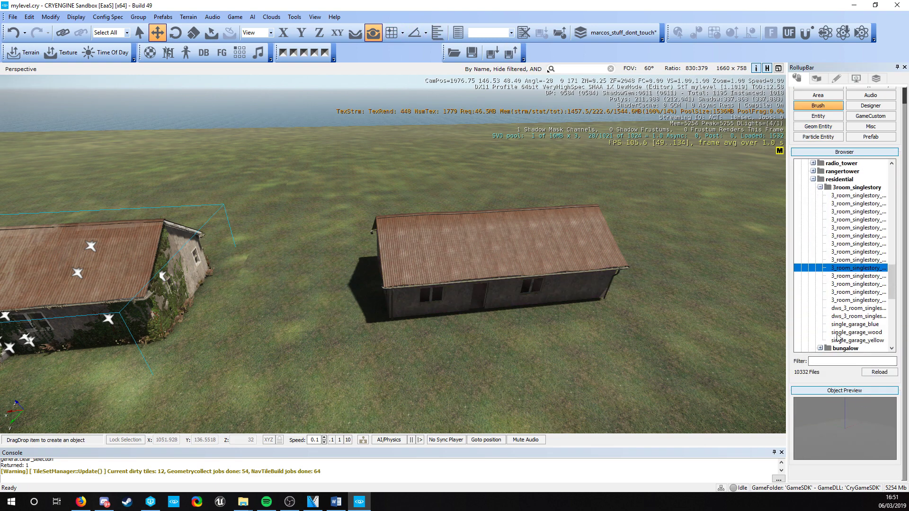
click(843, 292)
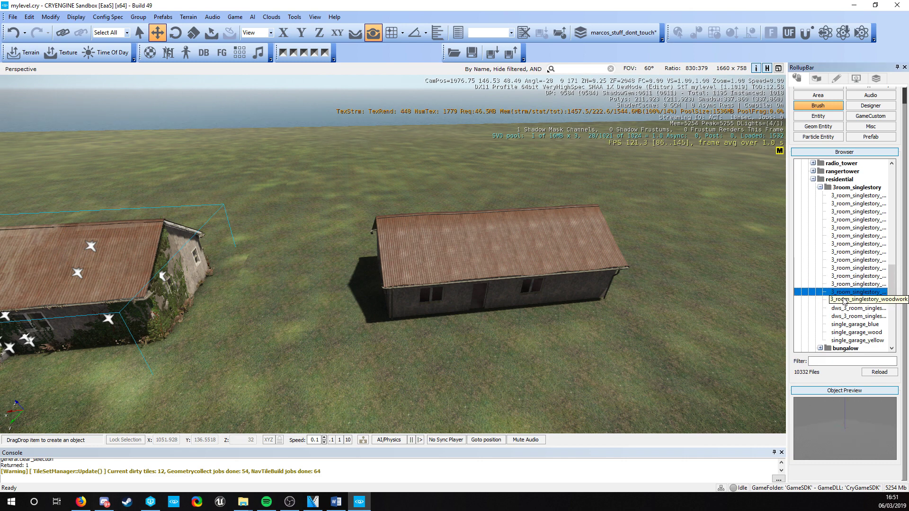
drag(842, 294, 549, 386)
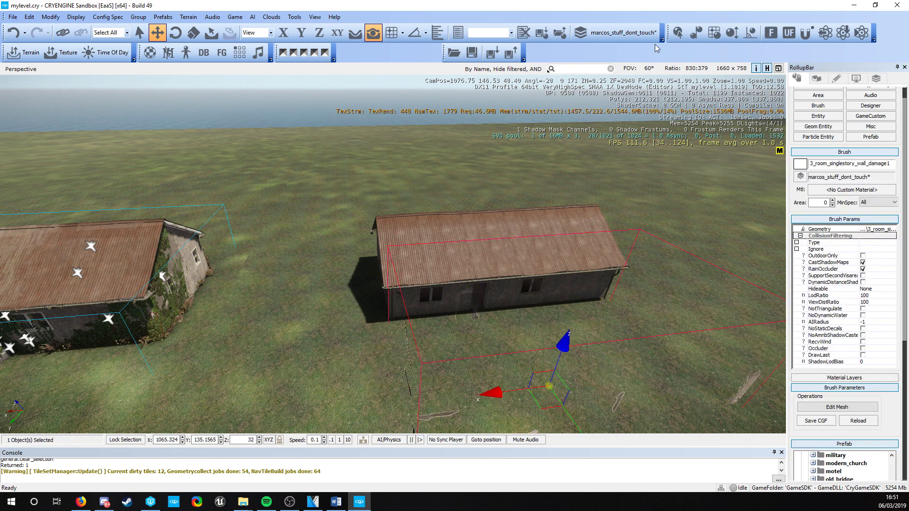
click(440, 268)
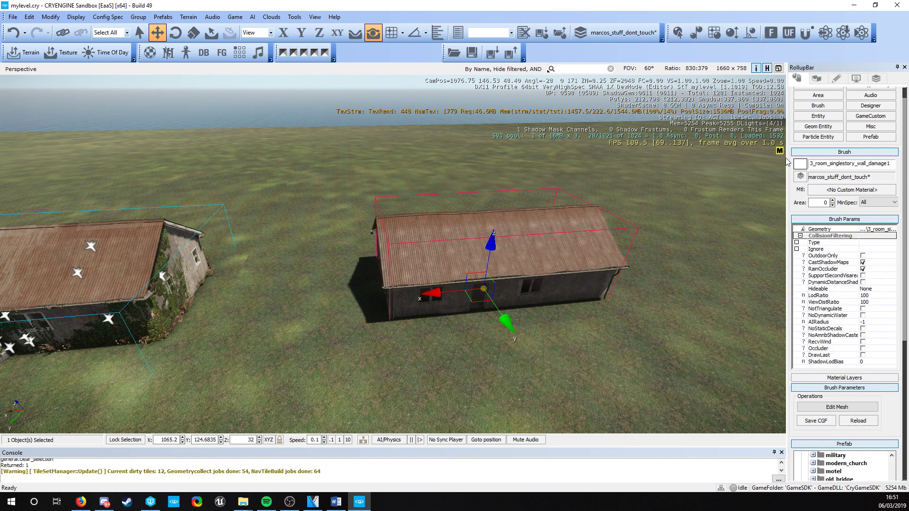
Add the 3_room_singlestory_woodwork brush and align it to the new house so the window frames fit the walls.
click(827, 107)
scroll(850, 301, down, 3)
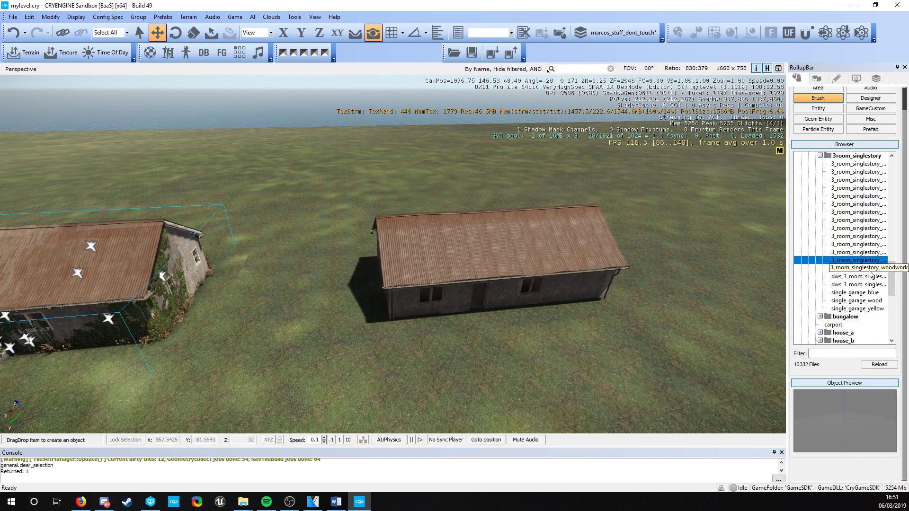
drag(869, 270, 563, 352)
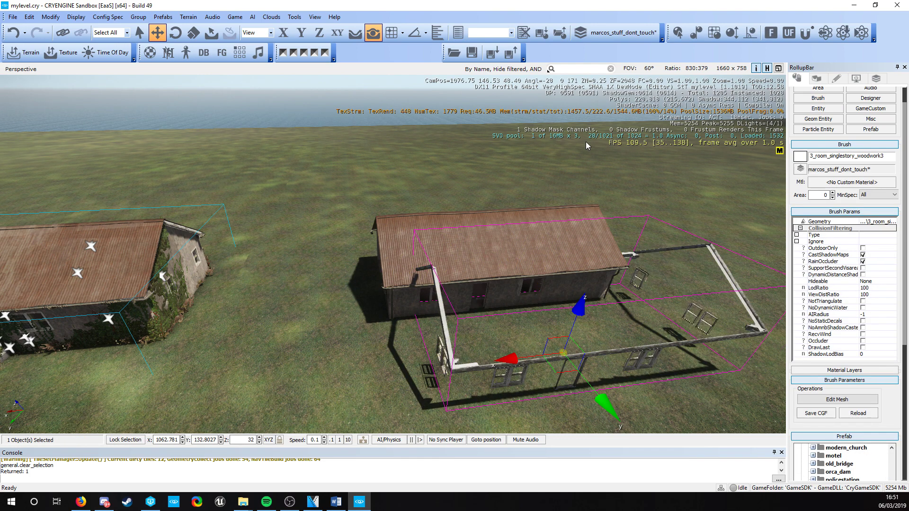
click(696, 33)
click(507, 230)
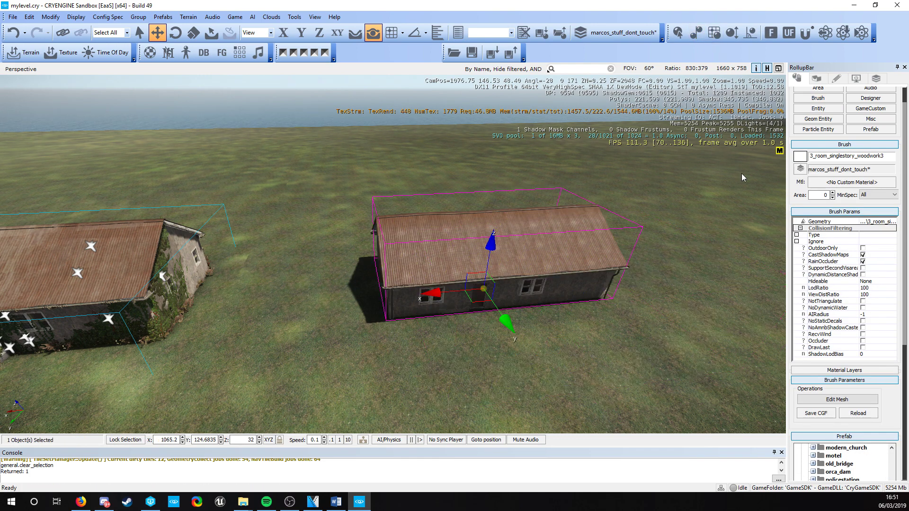
Preview the blue, wood and yellow single garage brushes and other parts in the 3room_singlestory folder.
click(818, 97)
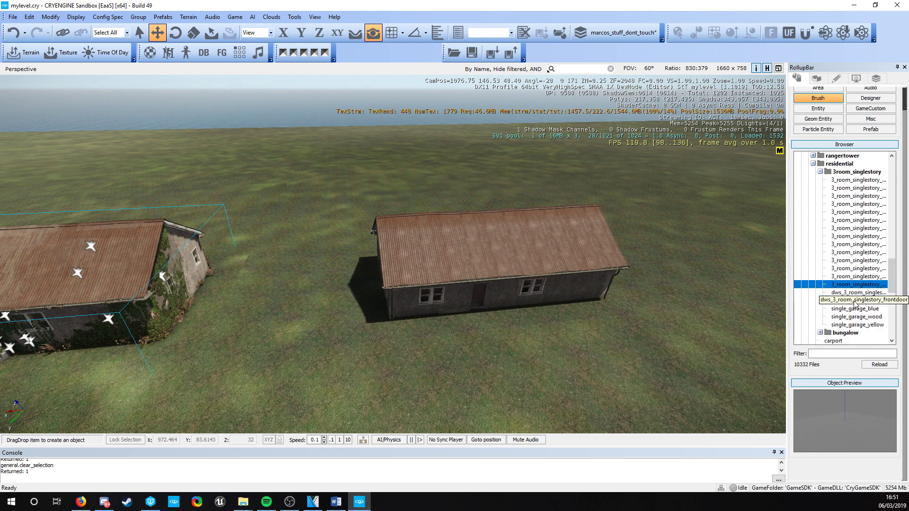
click(848, 311)
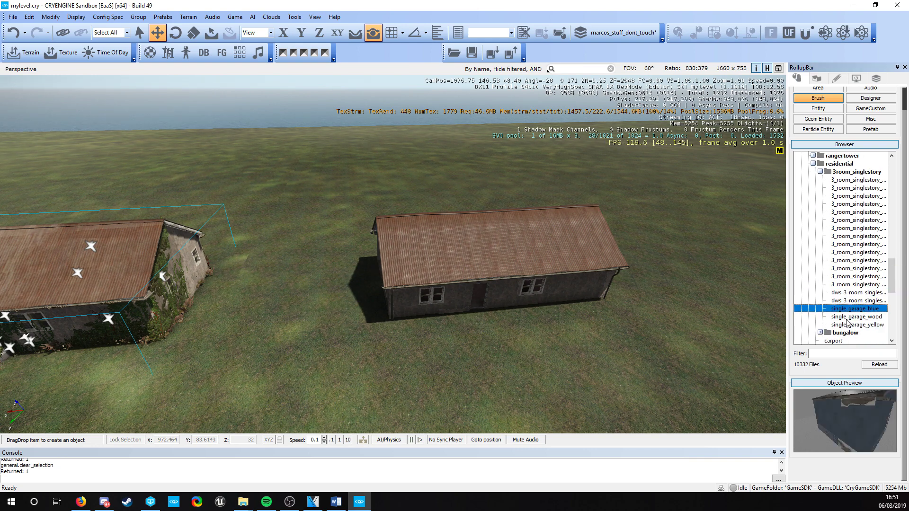
click(846, 319)
click(847, 326)
click(859, 285)
click(859, 279)
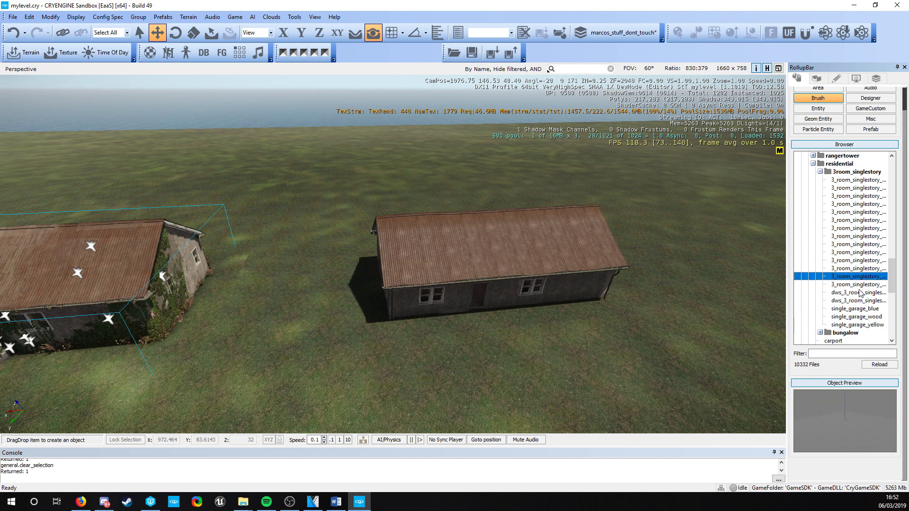
key(Up)
key(Up)
click(857, 254)
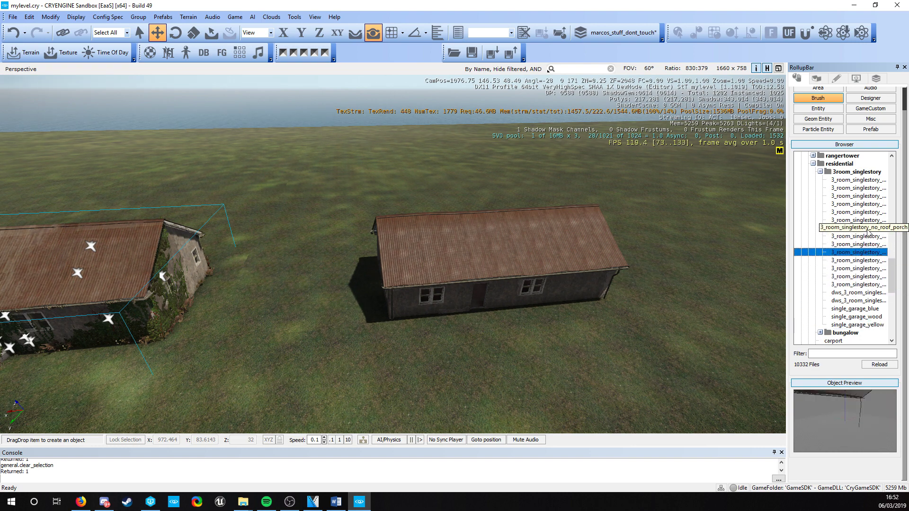
Place the 3_room_singlestory_glass brush in the level and align it to the new house.
mouse_move(867, 214)
mouse_down()
mouse_move(686, 284)
mouse_move(604, 295)
mouse_move(649, 321)
mouse_up()
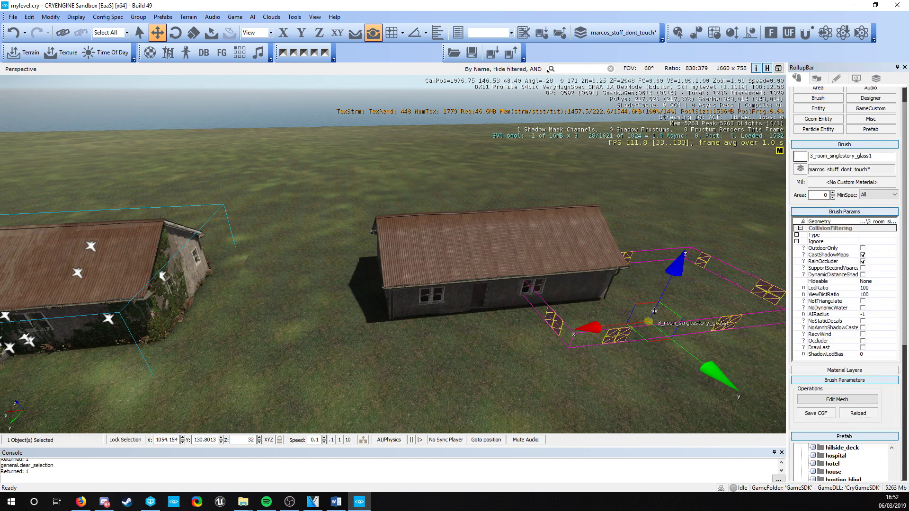
click(695, 33)
click(529, 233)
key(w)
mouse_move(488, 299)
right_down()
mouse_move(533, 329)
mouse_move(319, 313)
right_up()
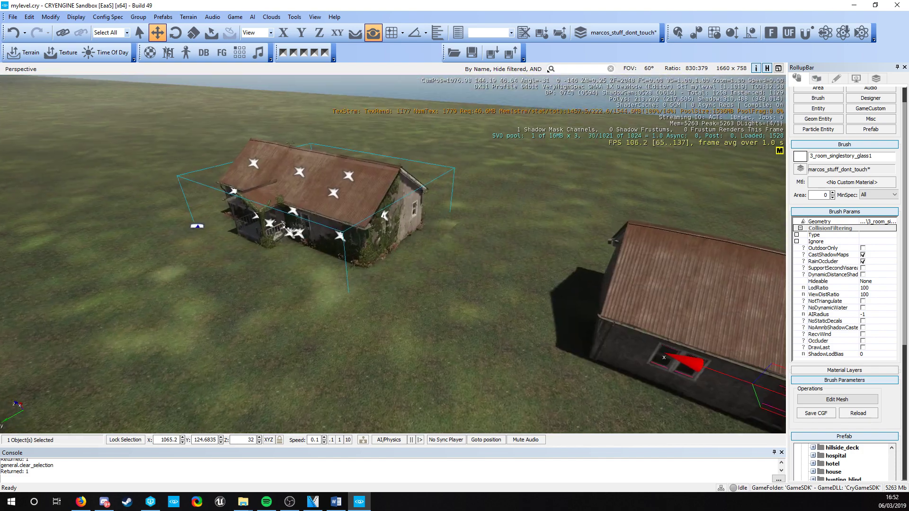
Place the 3_room_singlestory_porch brush near the new house and align it to the house's position.
click(832, 99)
right_drag(335, 304, 483, 304)
key(d)
right_drag(283, 272, 175, 235)
key(s)
click(155, 256)
scroll(868, 313, down, 2)
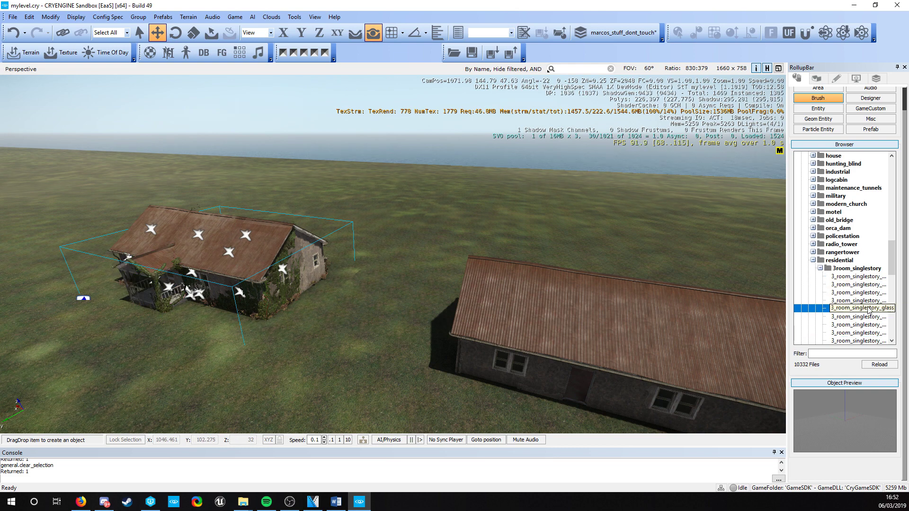
drag(863, 317, 584, 326)
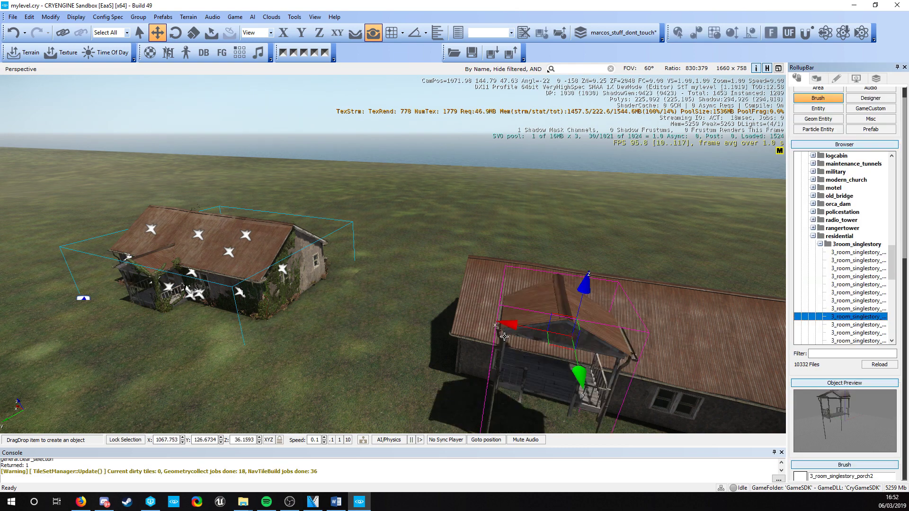
right_drag(383, 335, 455, 349)
click(455, 349)
click(696, 32)
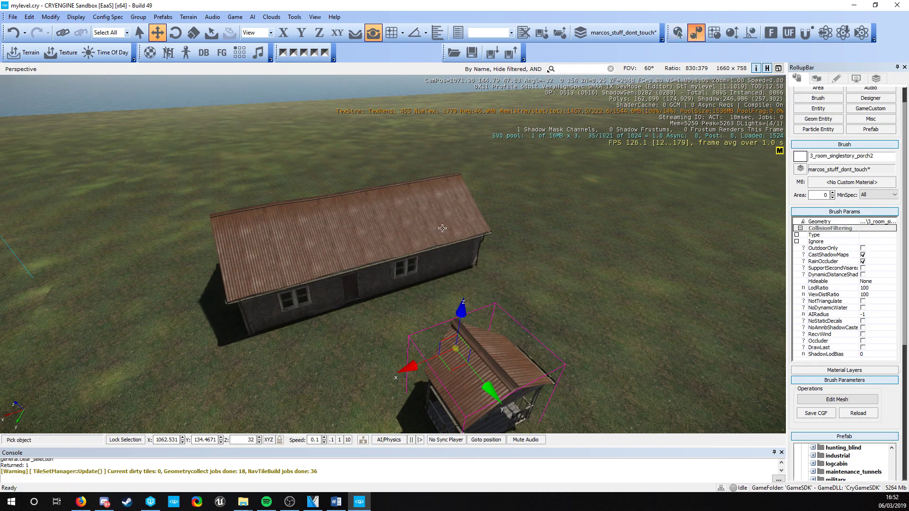
click(402, 251)
Select all seven brushes of the new house and raise them together slightly, to a Z position of about 32.16.
key(w)
mouse_move(498, 373)
right_down()
mouse_move(503, 380)
mouse_move(439, 328)
right_up()
key(s)
key(d)
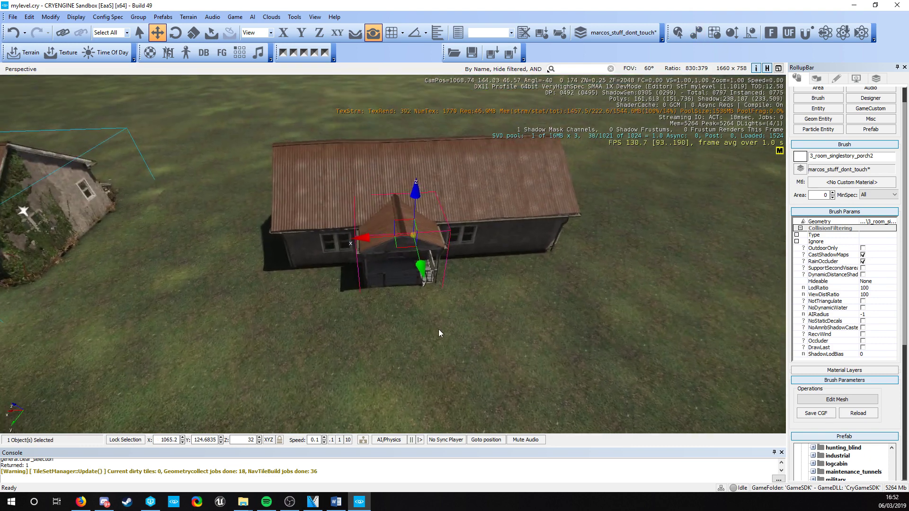
drag(264, 302, 568, 99)
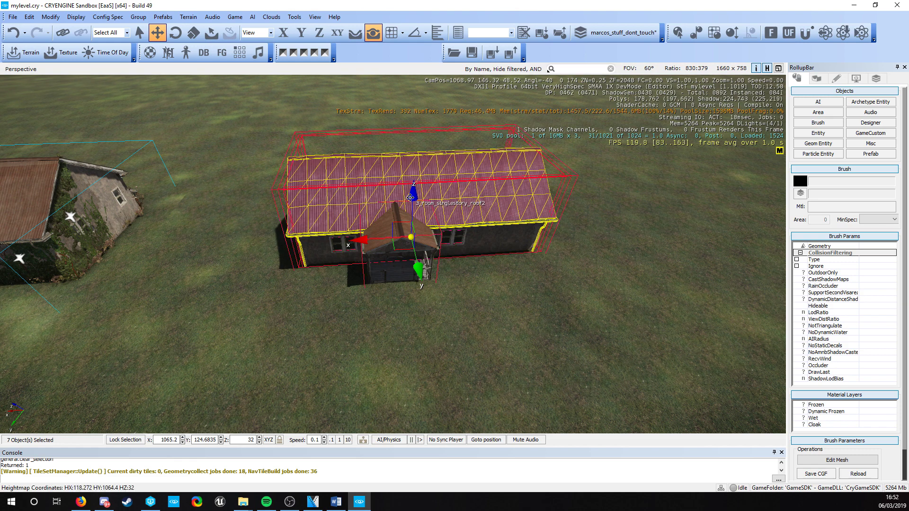
drag(410, 196, 415, 196)
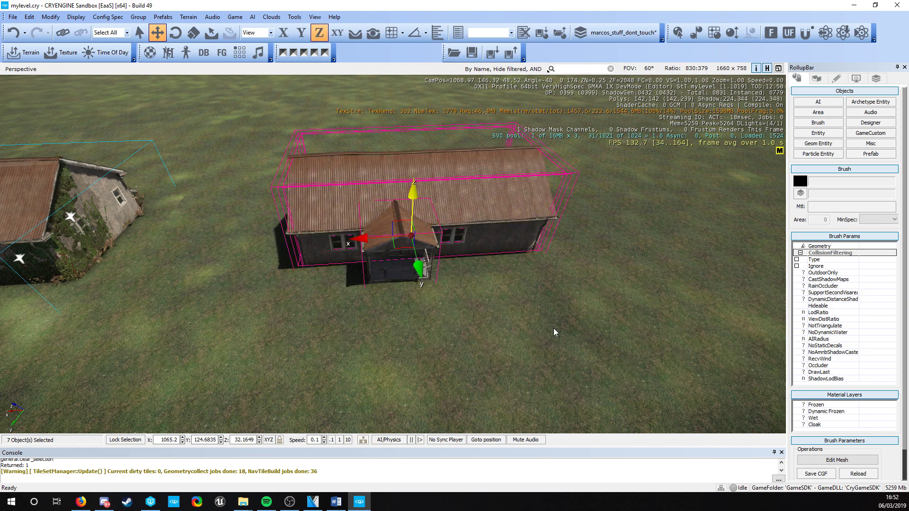
Examine the assembled house with its porch, roof and walls from the front and the side.
key(w)
key(d)
right_drag(533, 308, 457, 336)
key(w)
key(s)
key(s)
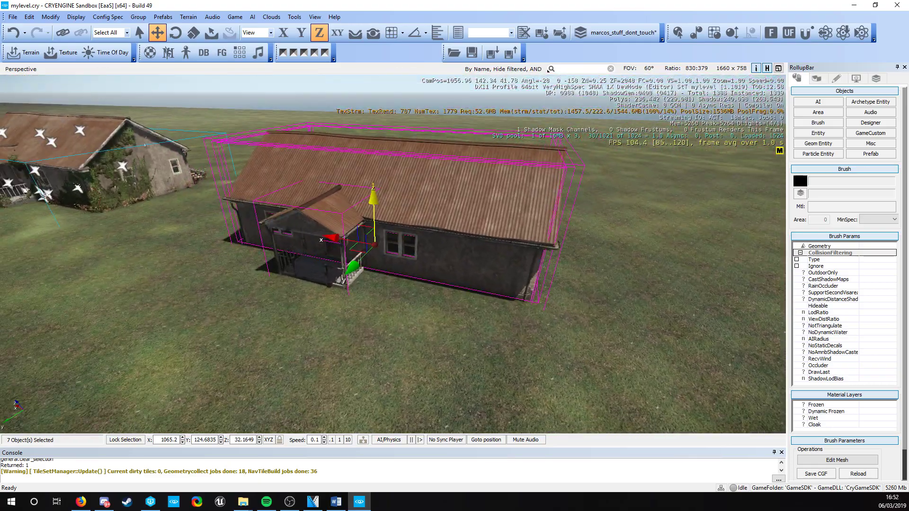
key(a)
right_drag(241, 331, 250, 323)
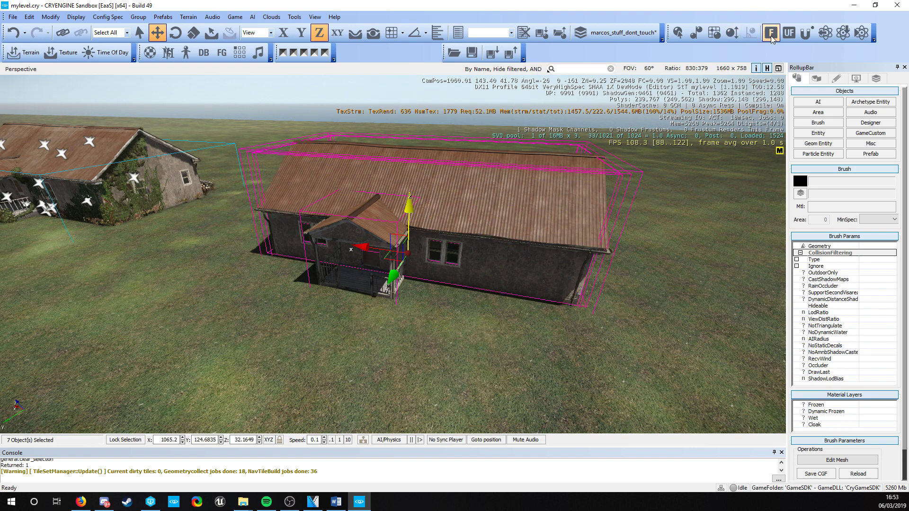
Unfreeze all the objects in the level.
click(342, 318)
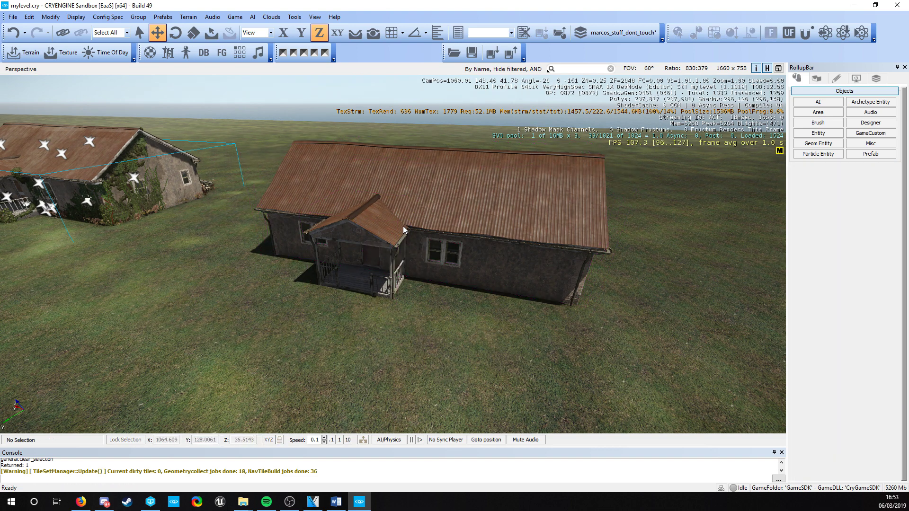
key(shift+f)
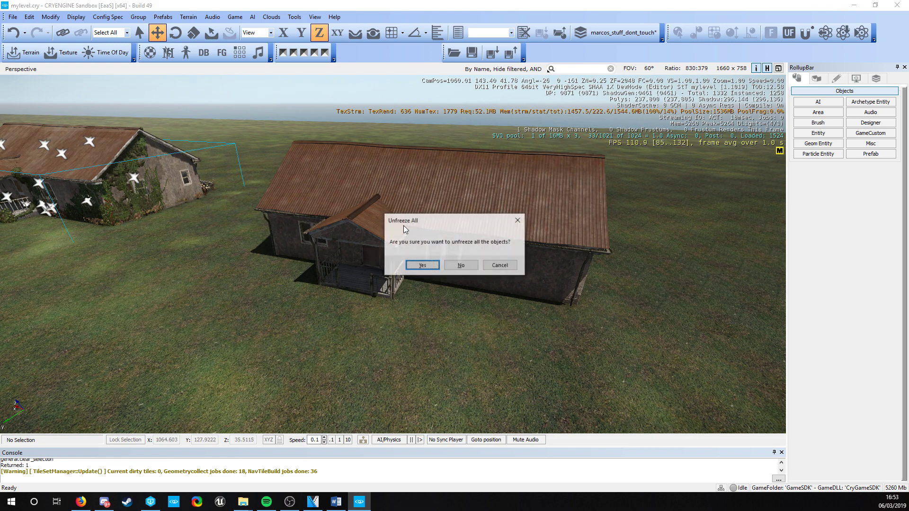
click(422, 266)
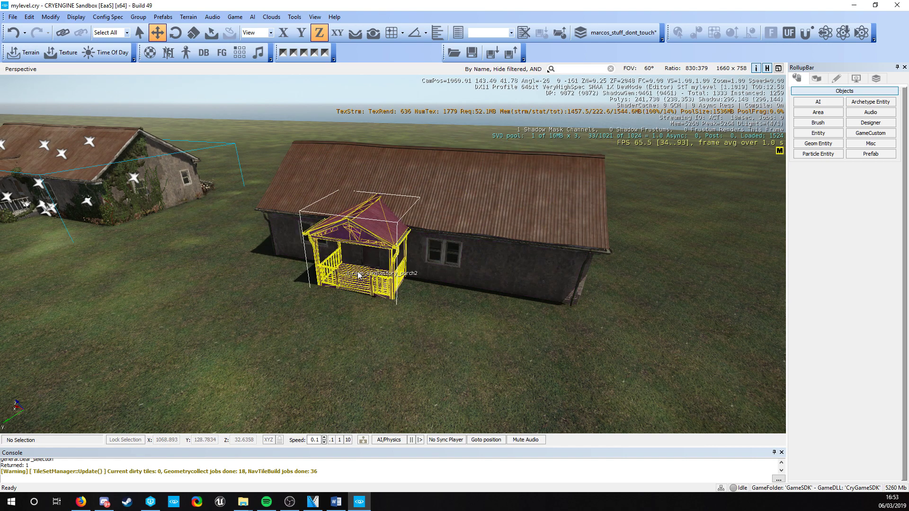
Select all seven brushes of the new house together and freeze them.
key(s)
right_drag(360, 245, 374, 246)
drag(484, 120, 209, 281)
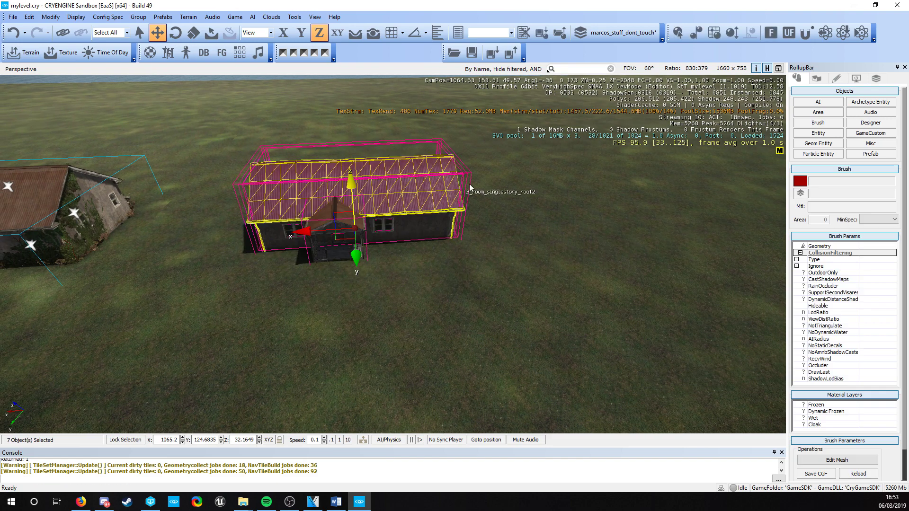
click(767, 37)
click(316, 212)
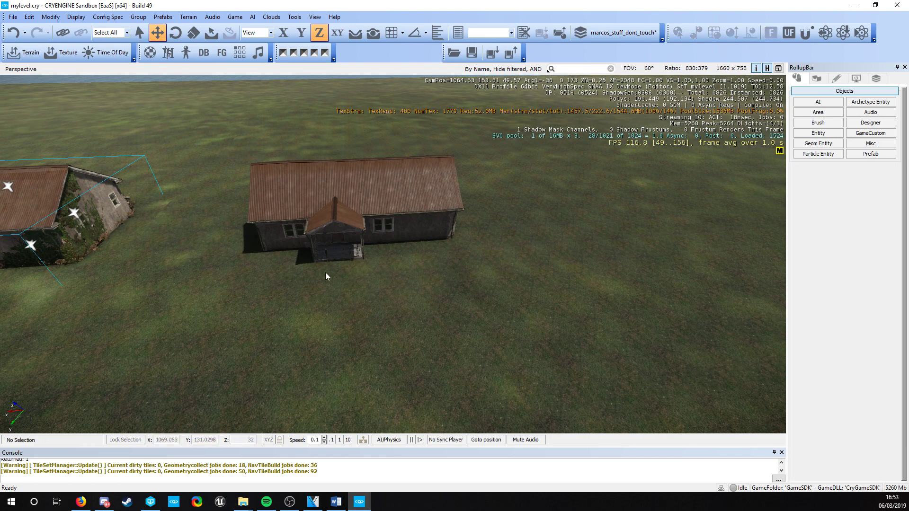
Go inside the new house and filter the brush library for "sofa".
key(w)
right_drag(325, 272, 256, 237)
key(w)
key(w)
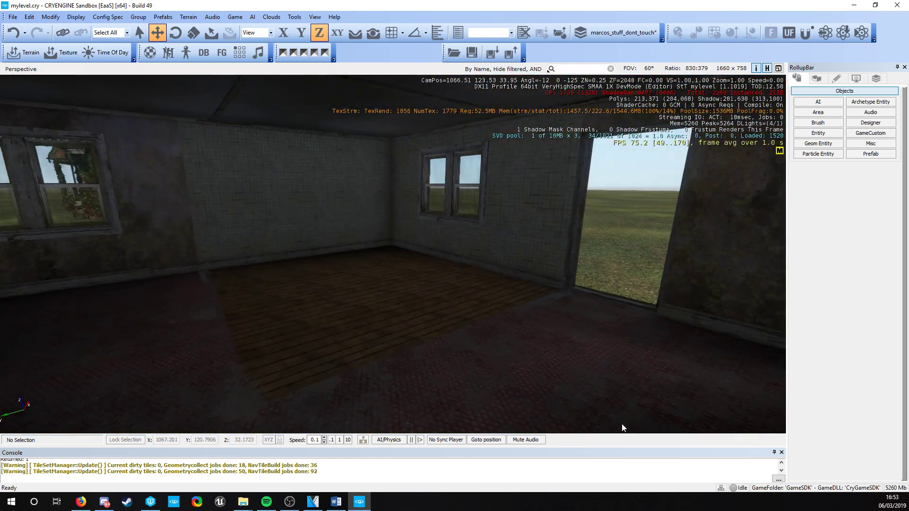
key(a)
right_drag(360, 303, 644, 303)
click(821, 123)
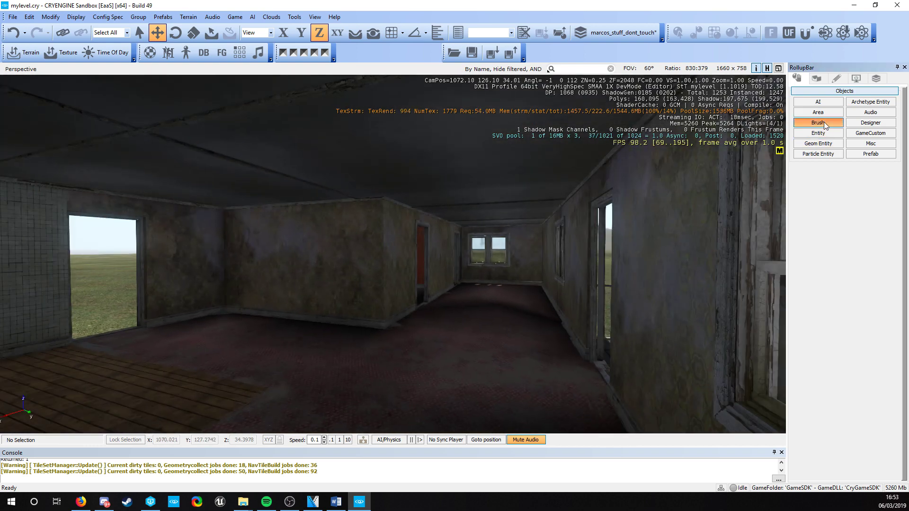
right_drag(527, 272, 510, 272)
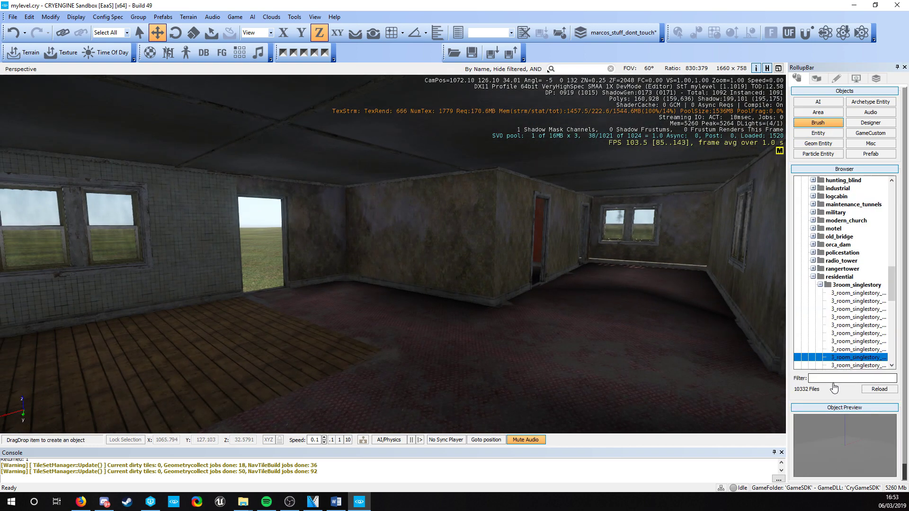
click(834, 379)
text(sofa)
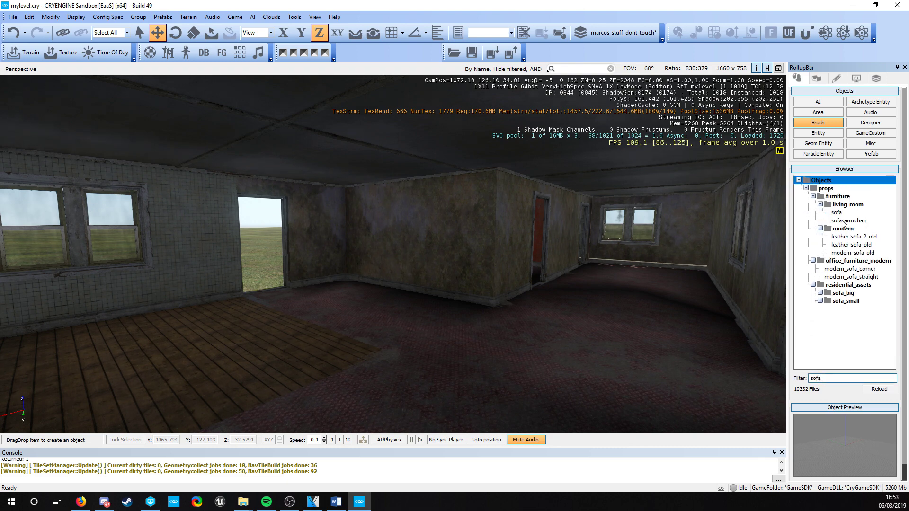
drag(837, 213, 363, 376)
key(a)
right_drag(363, 376, 732, 252)
key(s)
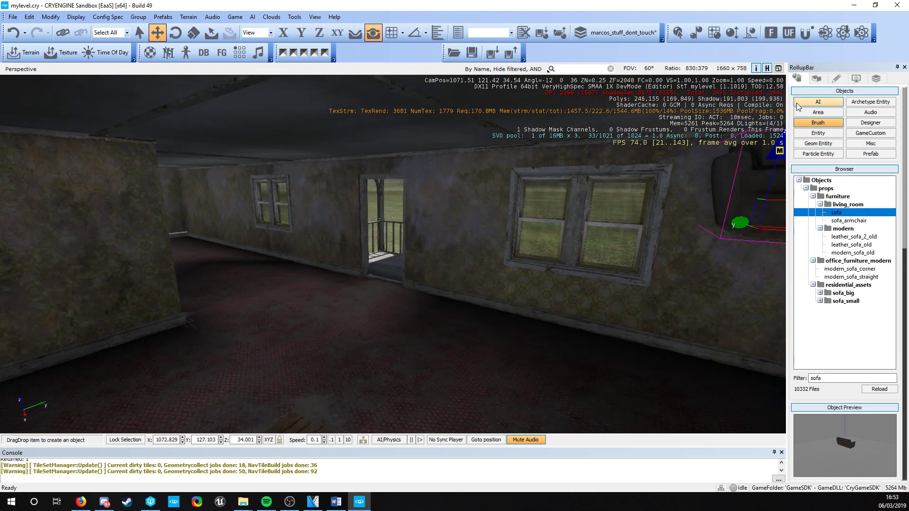
Place the living_room sofa brush on the carpet inside the new house, near the porch door.
click(816, 123)
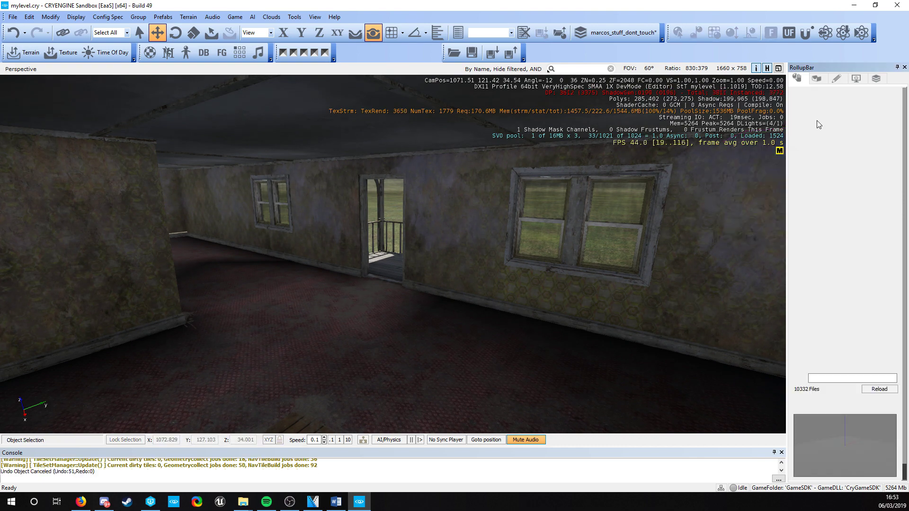
drag(837, 358, 530, 339)
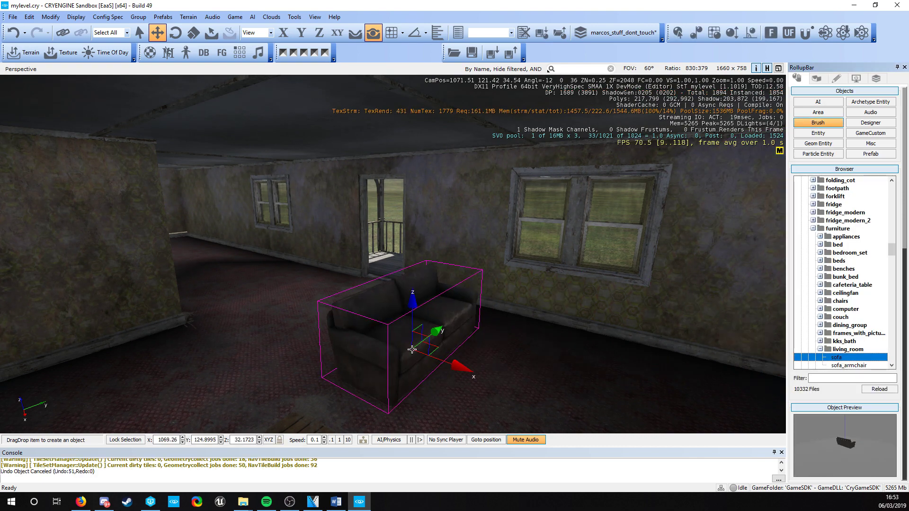
click(420, 341)
Clone the sofa and place the copy on the carpet near the corner windows.
right_drag(419, 340, 427, 344)
key(s)
key(ctrl+c)
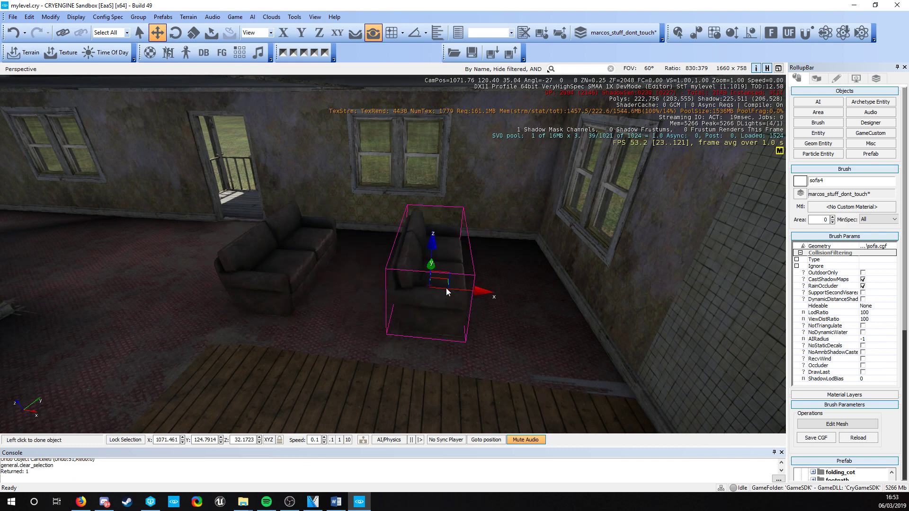
click(484, 292)
Rotate the cloned sofa to face the first one and move it closer to the side wall with the window.
key(3)
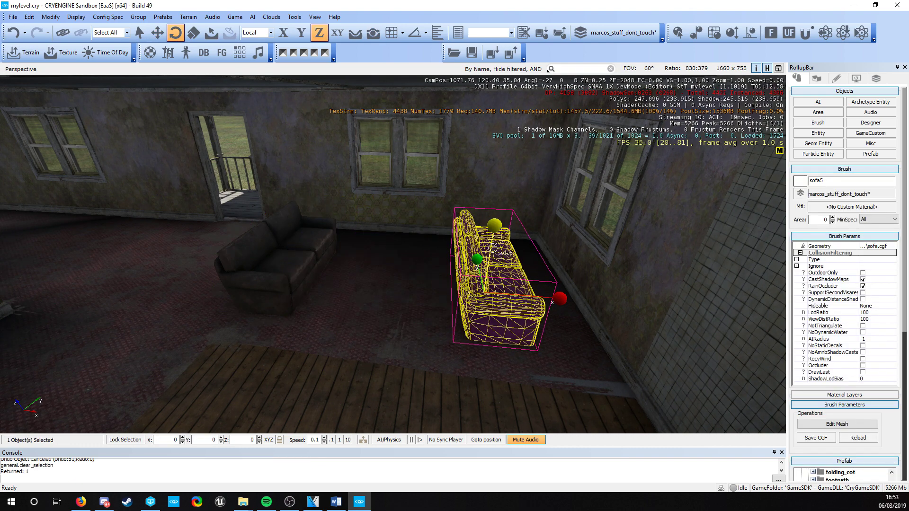
drag(493, 248, 485, 328)
key(2)
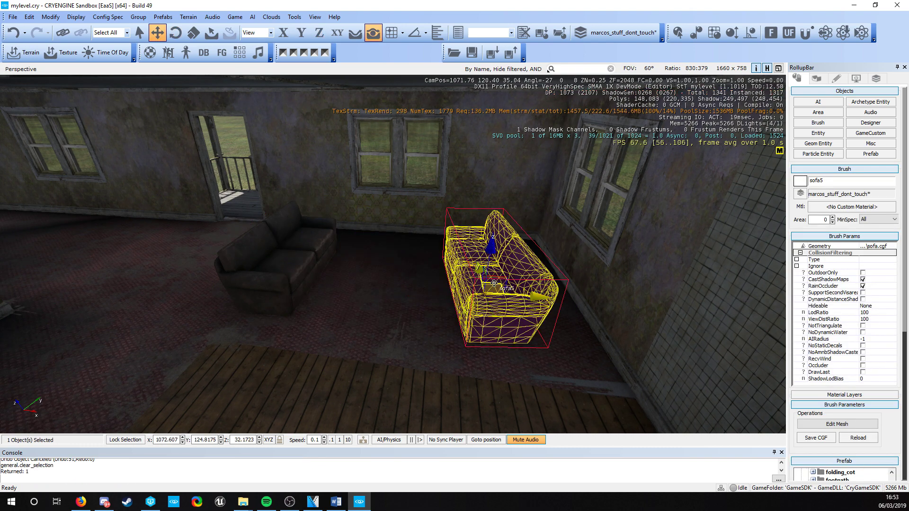
drag(494, 283, 529, 286)
click(290, 316)
Go to the tiled room with the wooden floor and filter the brush library for "kitchen".
key(w)
right_drag(291, 316, 265, 313)
key(s)
key(w)
click(818, 123)
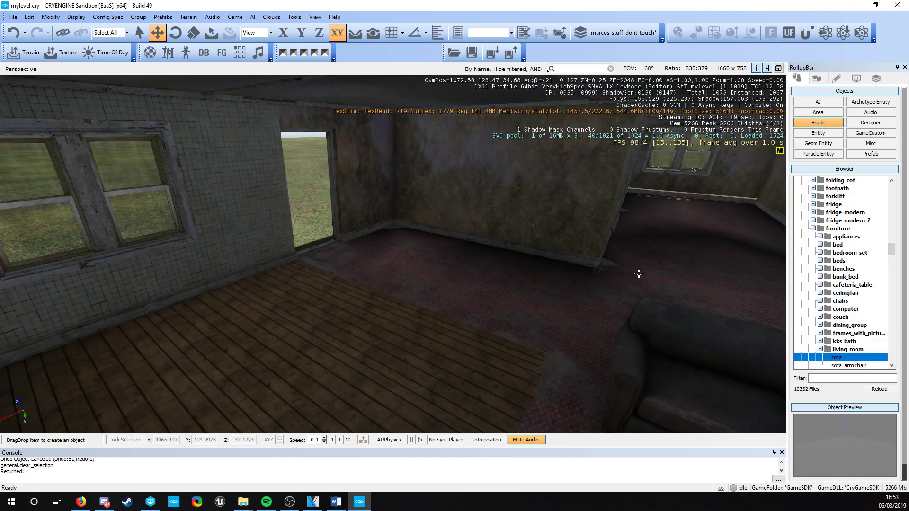
click(831, 377)
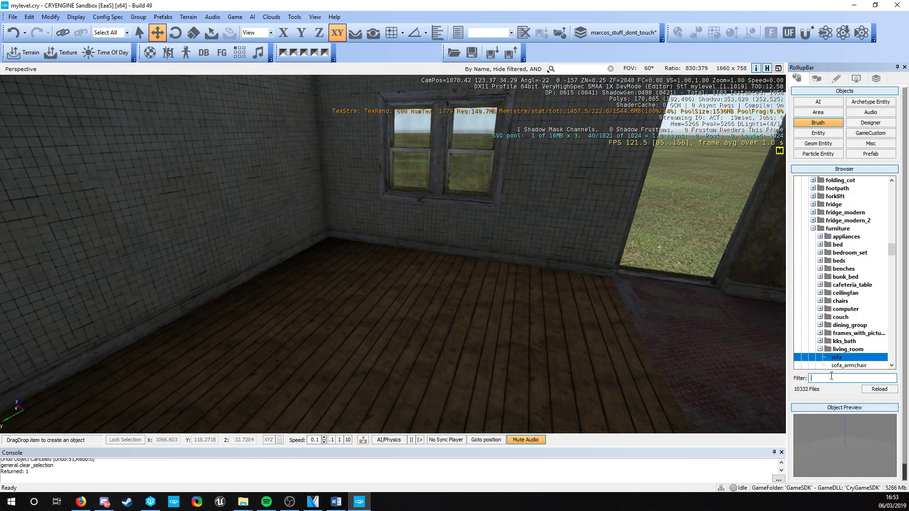
text(kitchen)
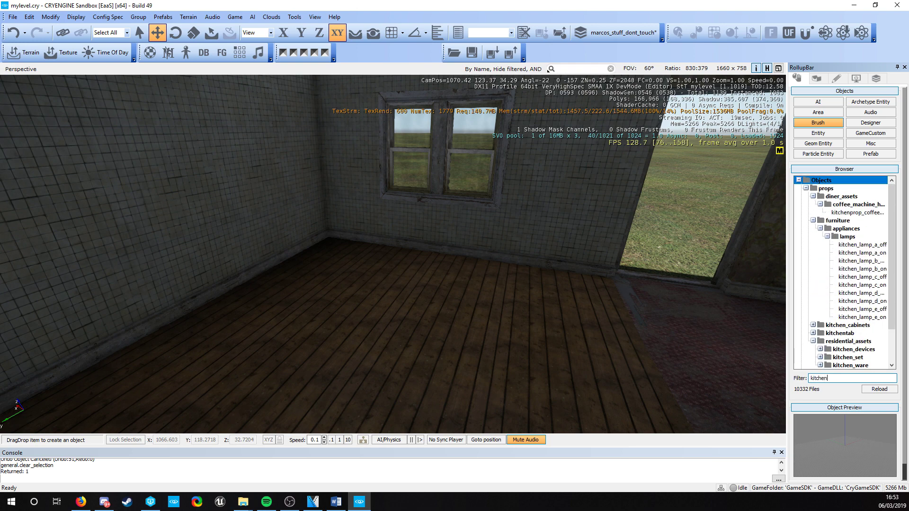
Browse the kitchen brushes, previewing kitchen_tiles and kitchen_cabinet_1 and checking the kitchentab and residential_assets folders.
scroll(831, 270, down, 3)
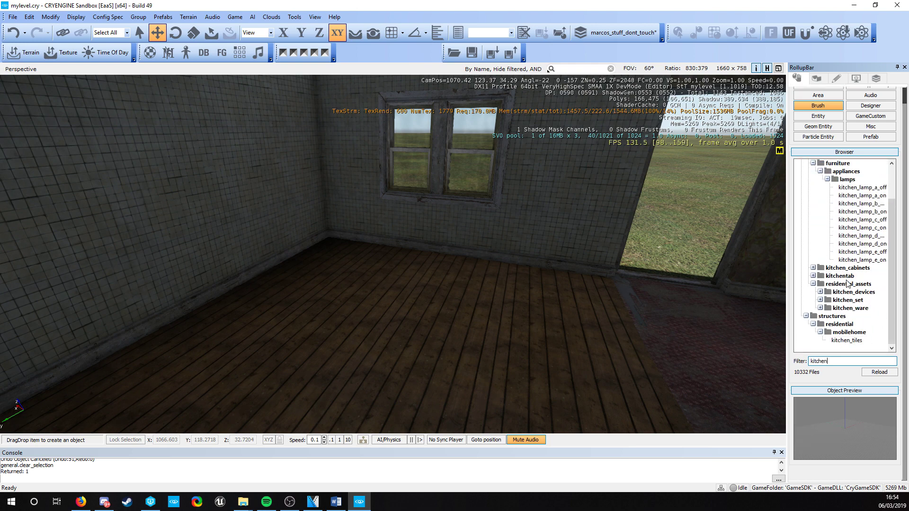
click(845, 341)
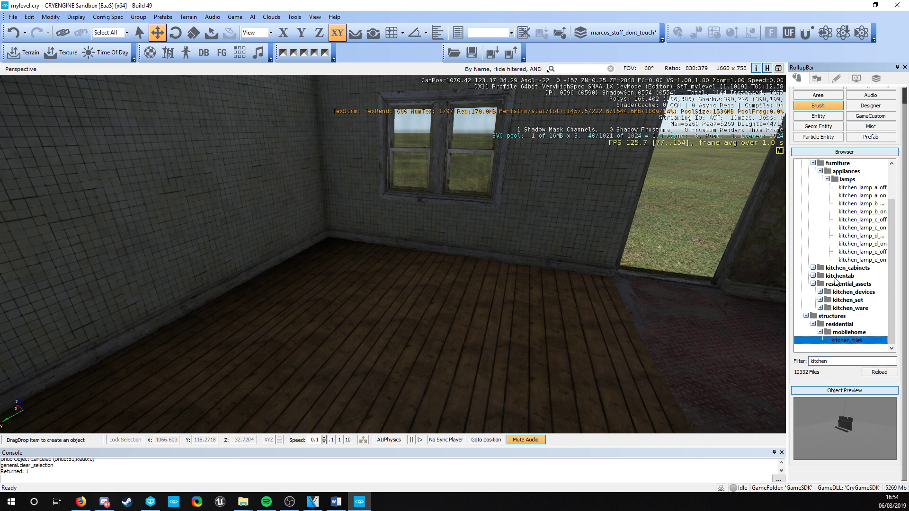
double_click(842, 268)
click(851, 276)
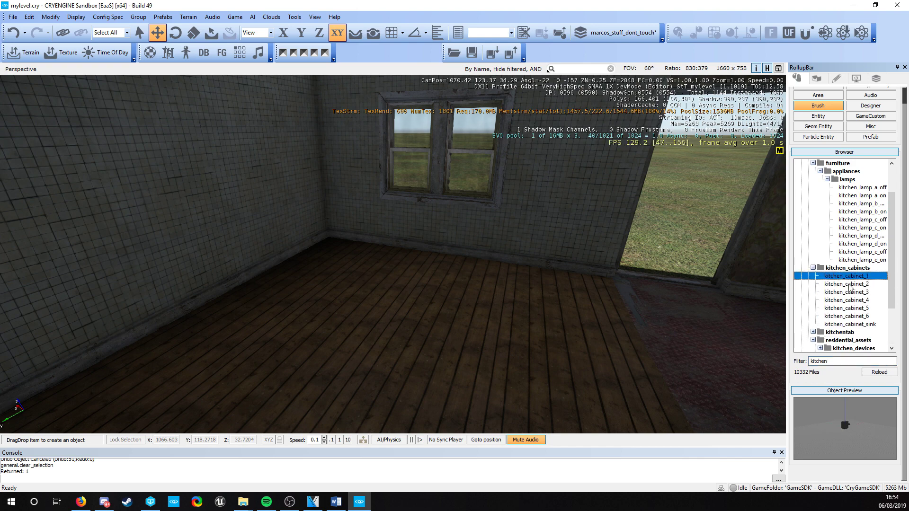
scroll(850, 332, down, 1)
double_click(837, 307)
scroll(845, 308, down, 1)
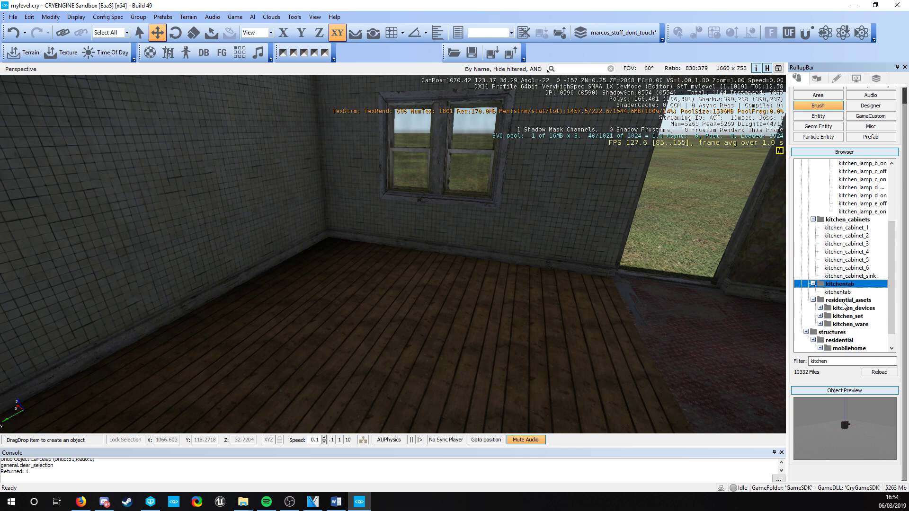
click(844, 301)
scroll(845, 312, down, 1)
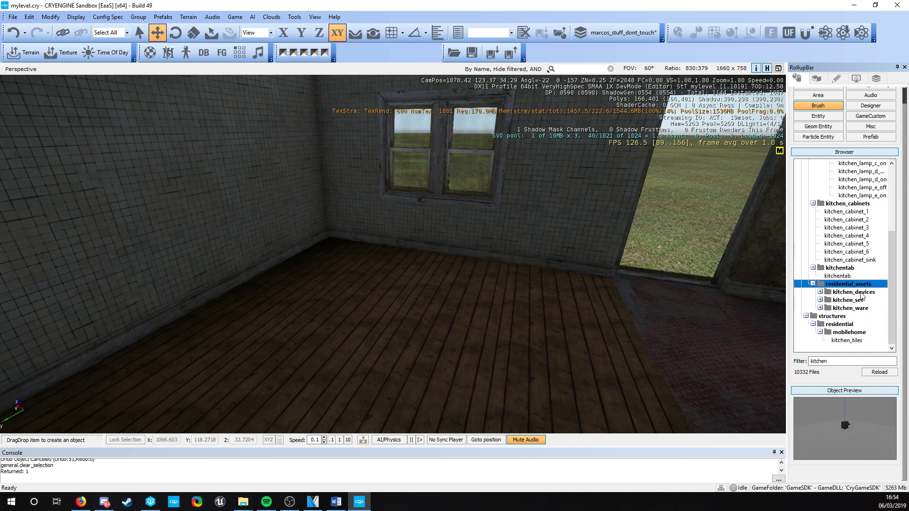
click(860, 292)
Bring the kitchenset_counter_a brush from the kitchen_set folder onto the wooden floor of the tiled room.
double_click(848, 300)
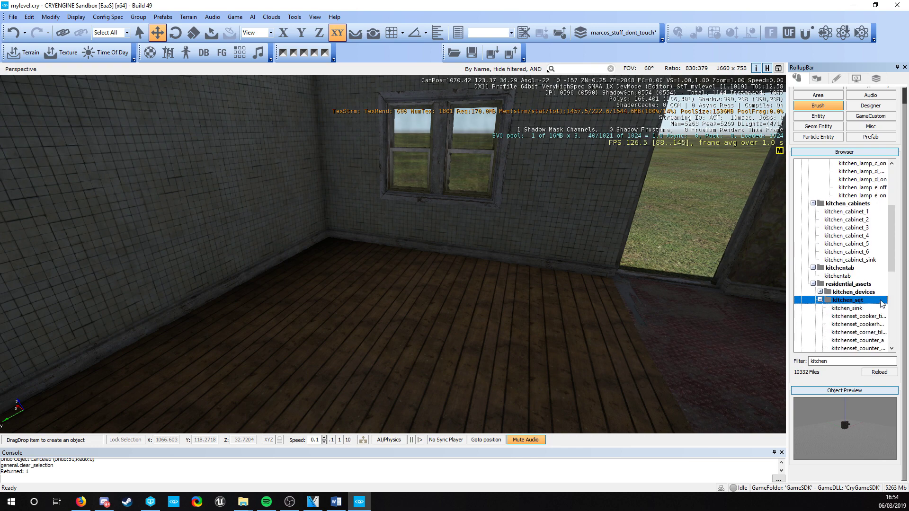
scroll(862, 303, down, 4)
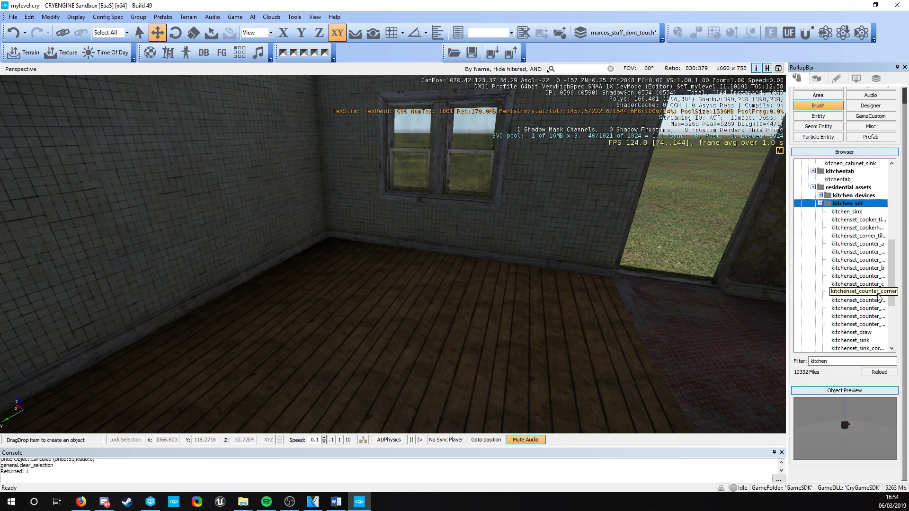
click(857, 244)
mouse_move(858, 247)
mouse_down()
mouse_move(507, 325)
mouse_move(441, 323)
mouse_up()
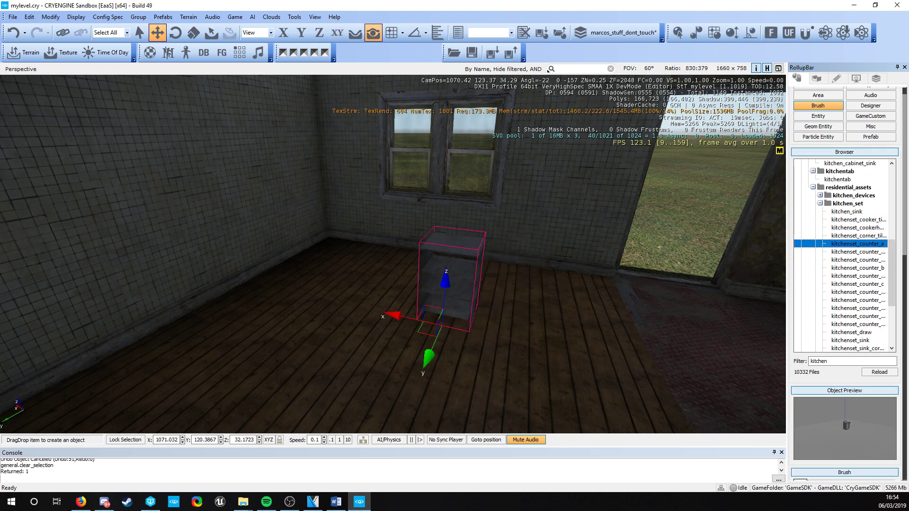
Place the kitchenset_counter_a brush on the wooden floor beside the tiled wall, near the sofa.
key(w)
mouse_move(441, 322)
right_down()
mouse_move(341, 326)
mouse_move(398, 324)
right_up()
drag(430, 321, 236, 283)
right_drag(236, 283, 62, 244)
right_drag(338, 298, 440, 305)
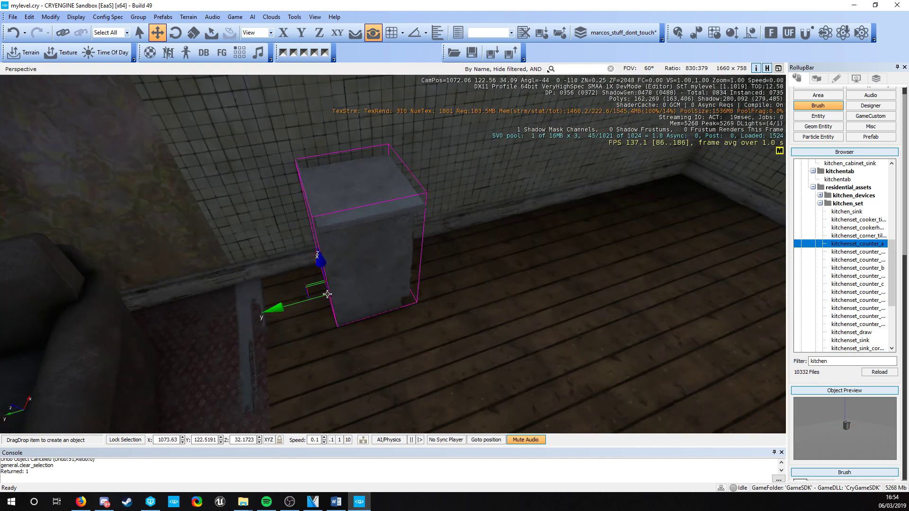
click(343, 299)
Rotate the counter about its Z axis with angle snapping so its shelves face the room, and move it back against the tiled wall.
key(3)
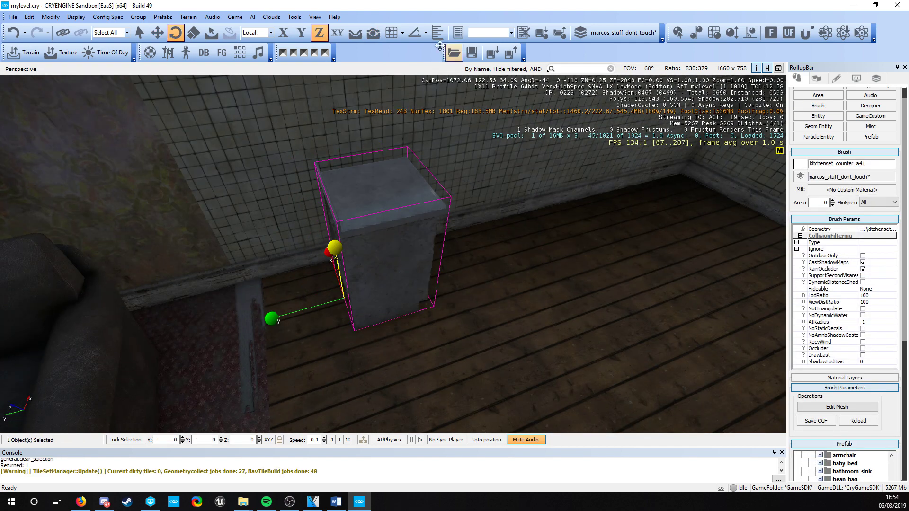
click(421, 36)
drag(336, 247, 358, 291)
key(a)
right_drag(359, 291, 454, 301)
key(2)
drag(357, 310, 264, 334)
key(d)
right_drag(393, 340, 385, 336)
Clone the counter and place the copy along the Y axis, leaving a gap between the two.
key(ctrl+c)
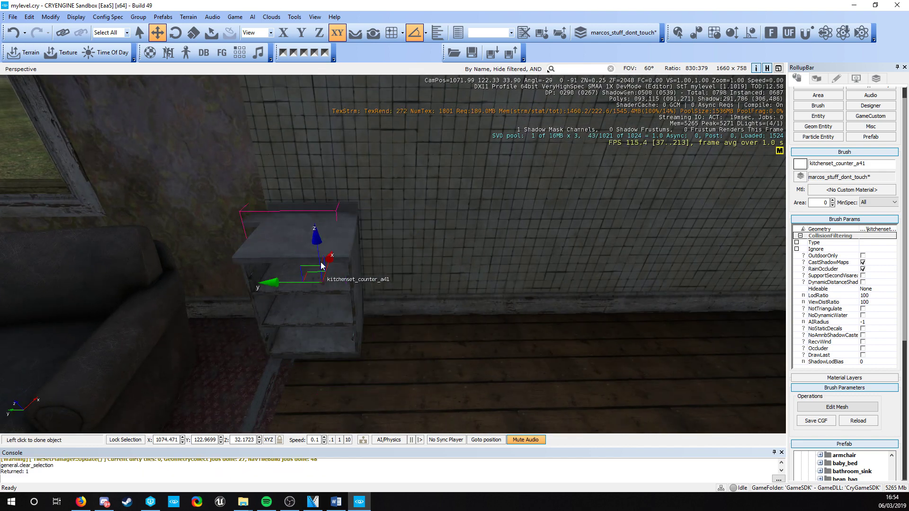
click(301, 33)
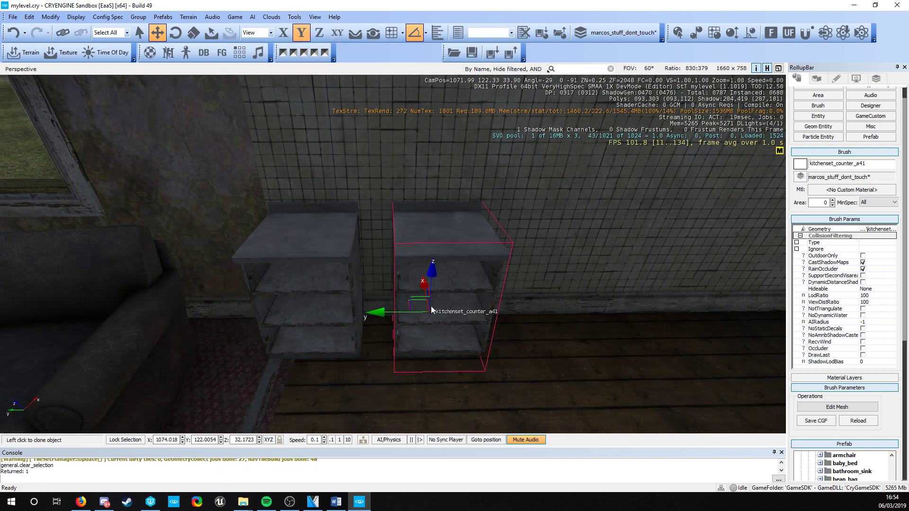
click(440, 311)
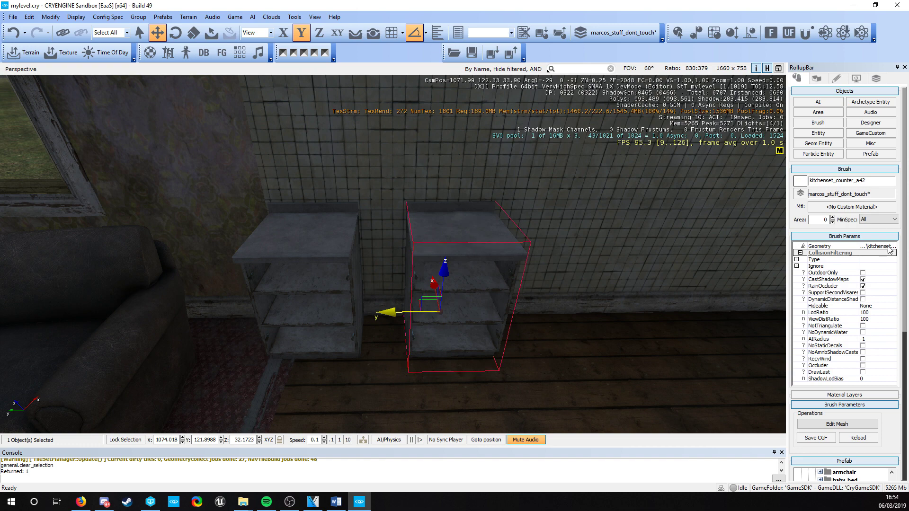
scroll(818, 309, down, 3)
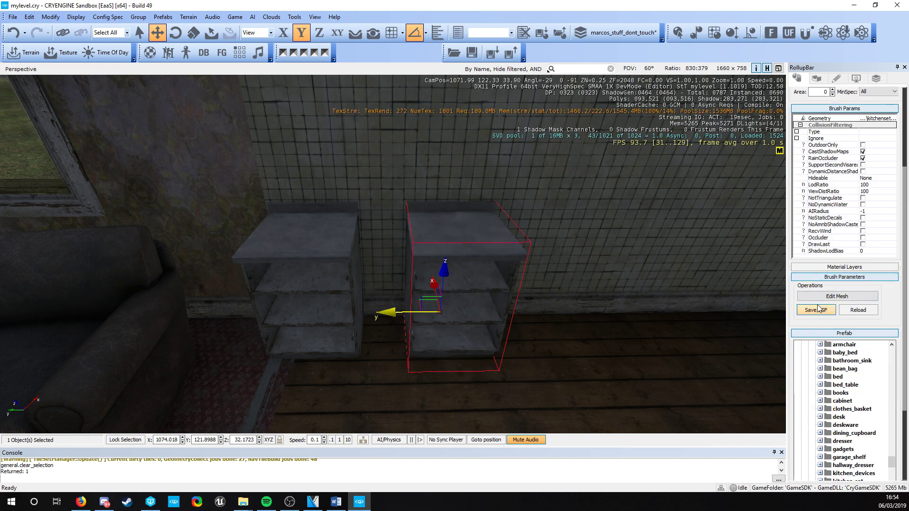
scroll(818, 309, down, 2)
scroll(814, 284, up, 5)
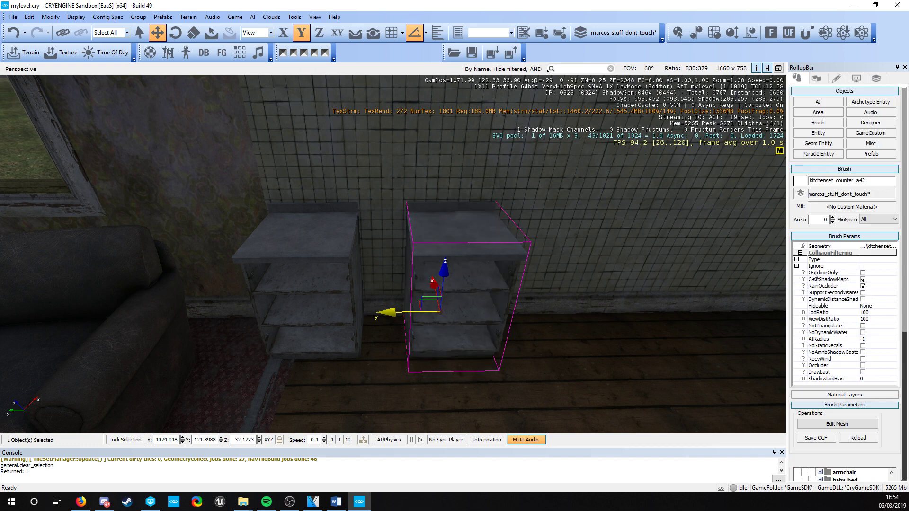
click(319, 266)
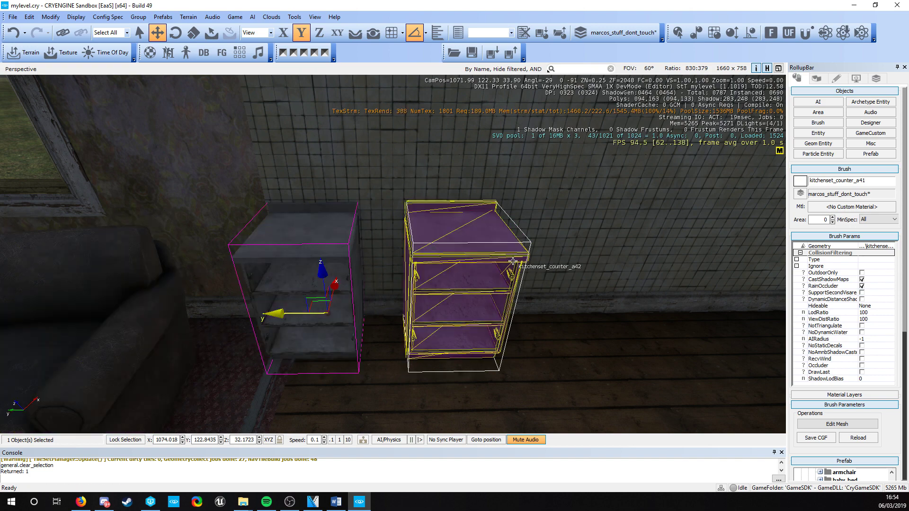
click(430, 268)
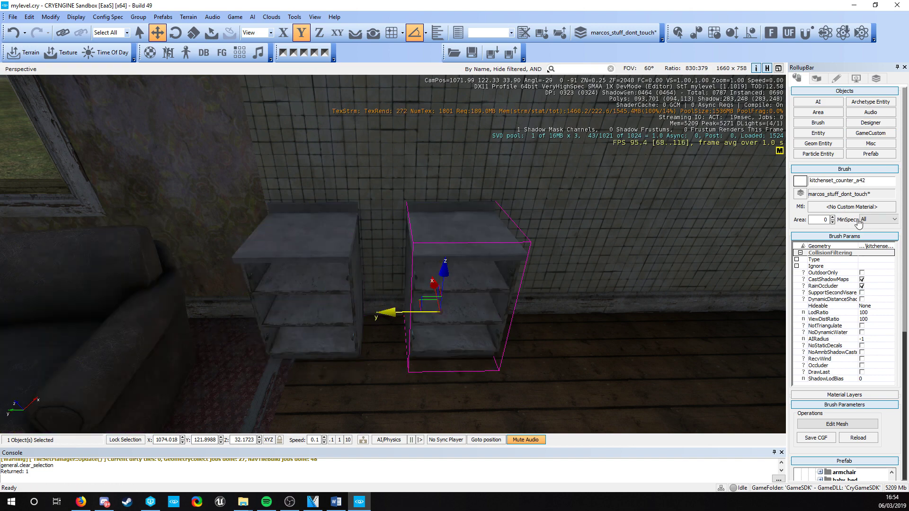
Try kitchenset_counter_b and kitchenset_counter_c as the clone's model, and settle on the wide two-compartment counter listed after kitchenset_counter_c_door.
scroll(859, 227, down, 5)
scroll(842, 204, down, 2)
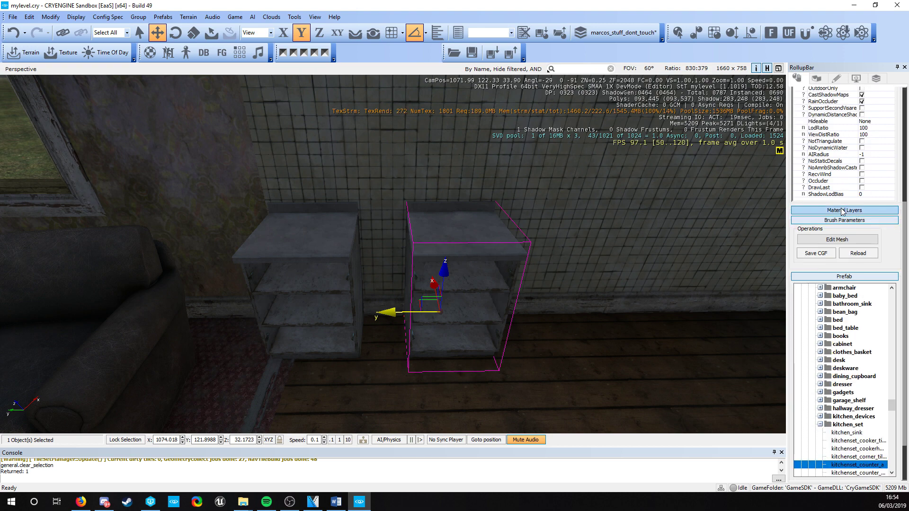
scroll(844, 242, down, 2)
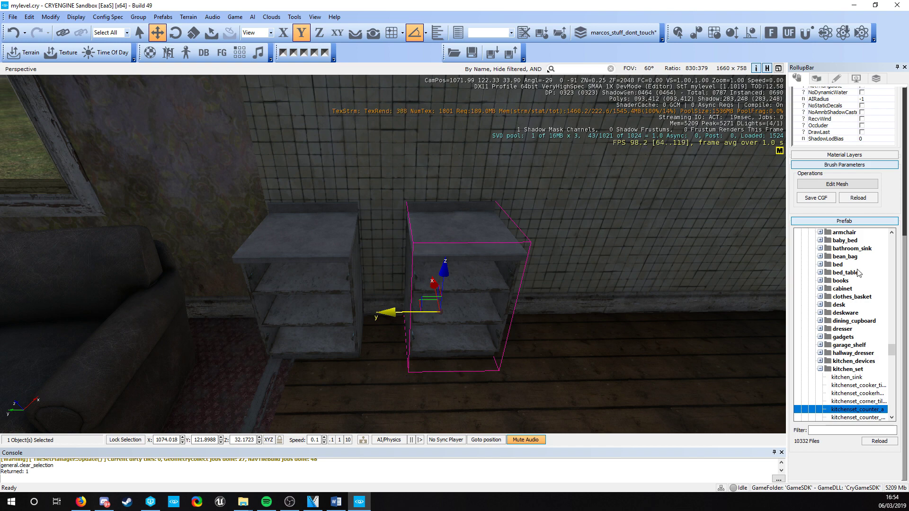
scroll(857, 277, down, 2)
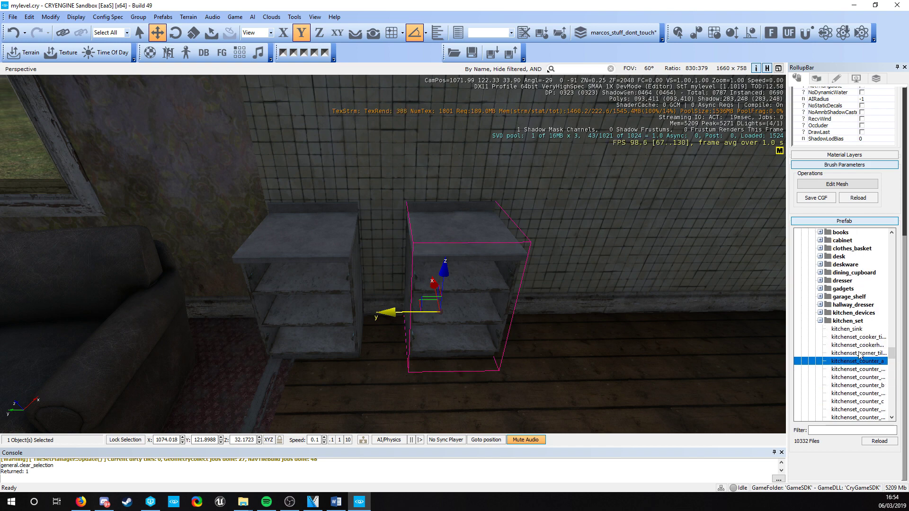
scroll(866, 282, down, 2)
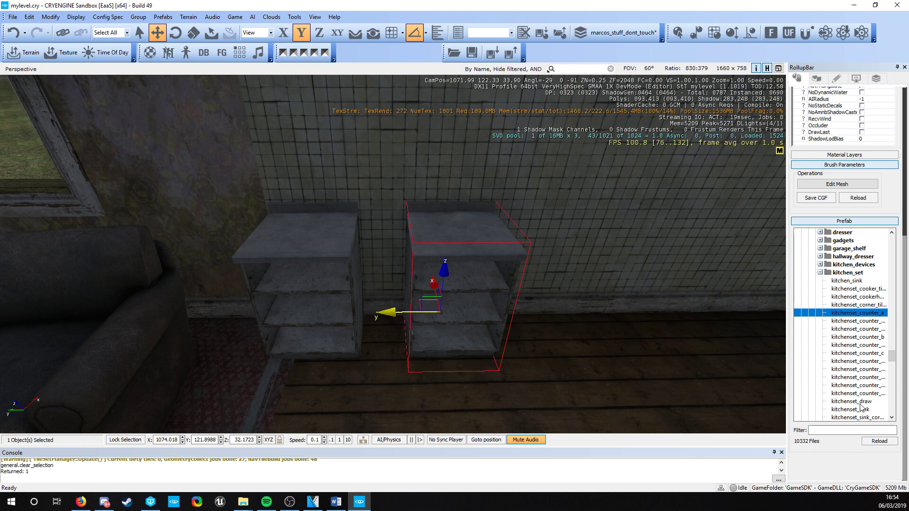
click(871, 337)
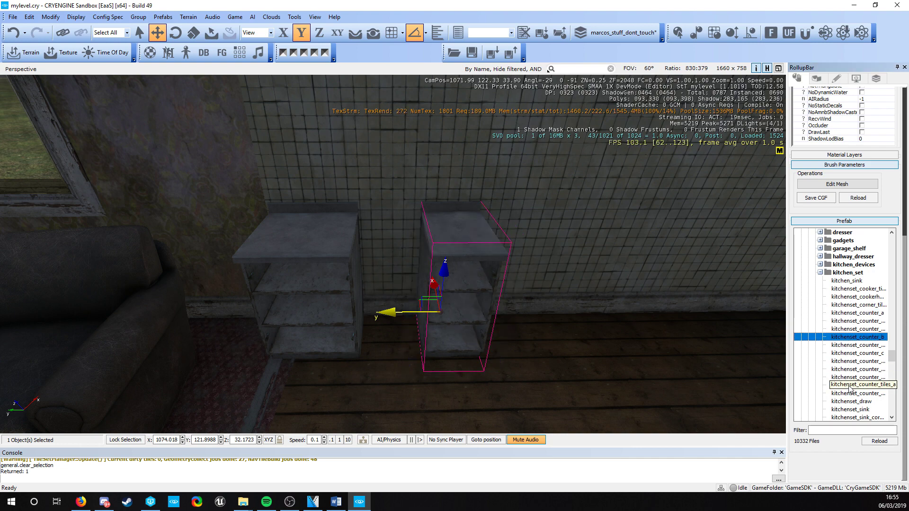
click(865, 353)
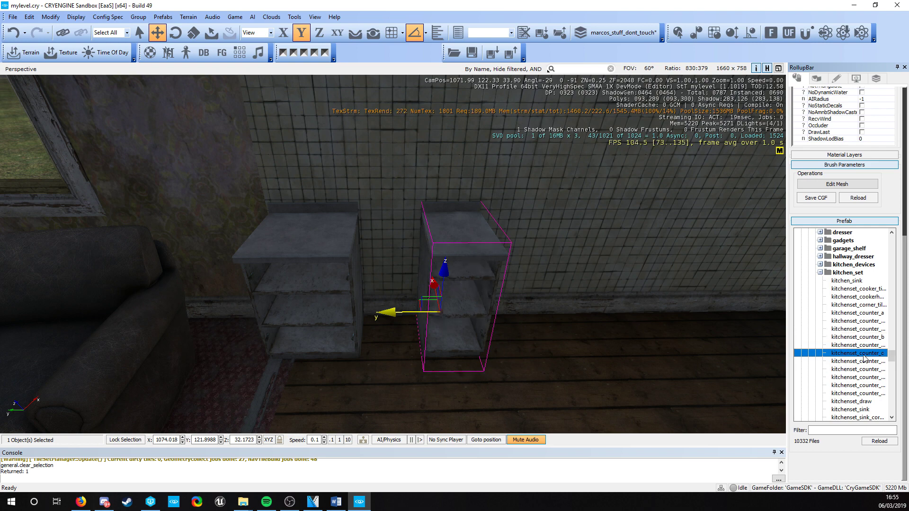
scroll(865, 358, down, 1)
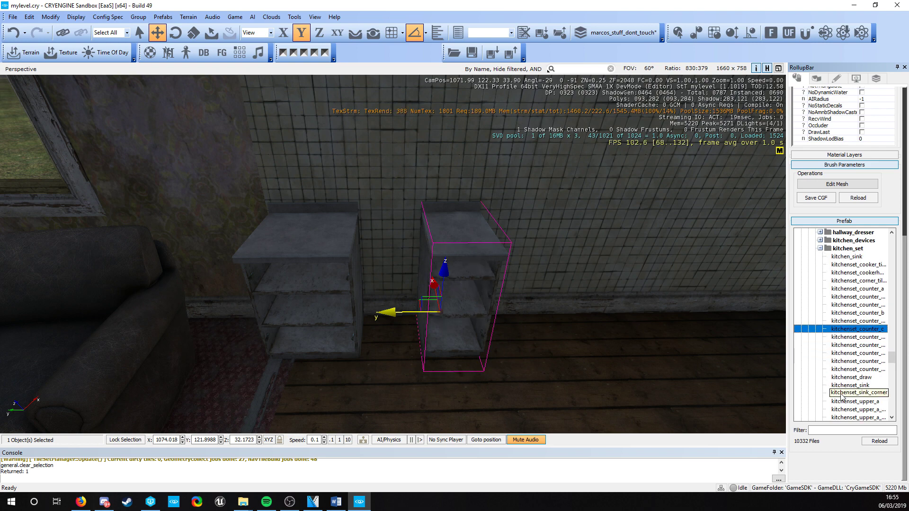
click(857, 345)
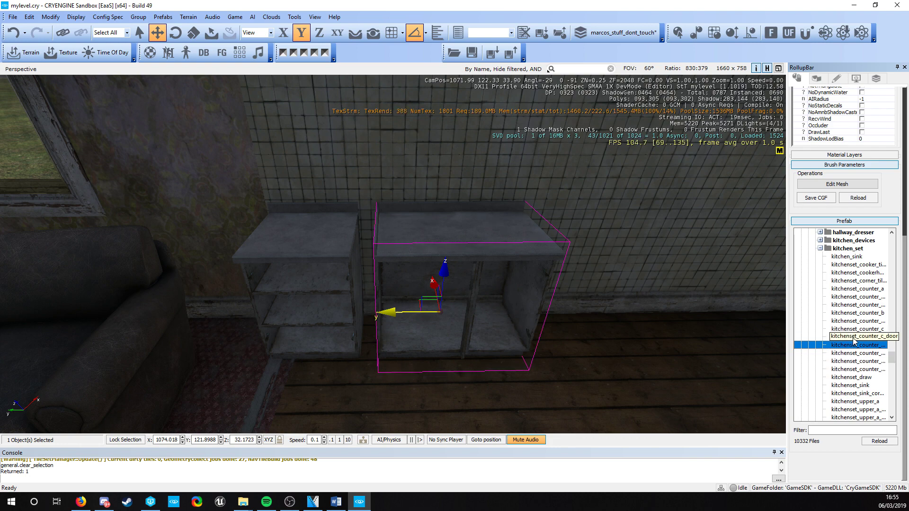
Place the wide counter near the far corner of the tiled wall, with a clone of it next to the first counter.
key(d)
right_drag(452, 282, 456, 287)
key(s)
mouse_move(202, 289)
mouse_down()
mouse_move(525, 291)
mouse_move(238, 284)
mouse_move(267, 286)
mouse_up()
Change the model of the selected wide counter clone to kitchenset_counter_a.
scroll(844, 338, down, 10)
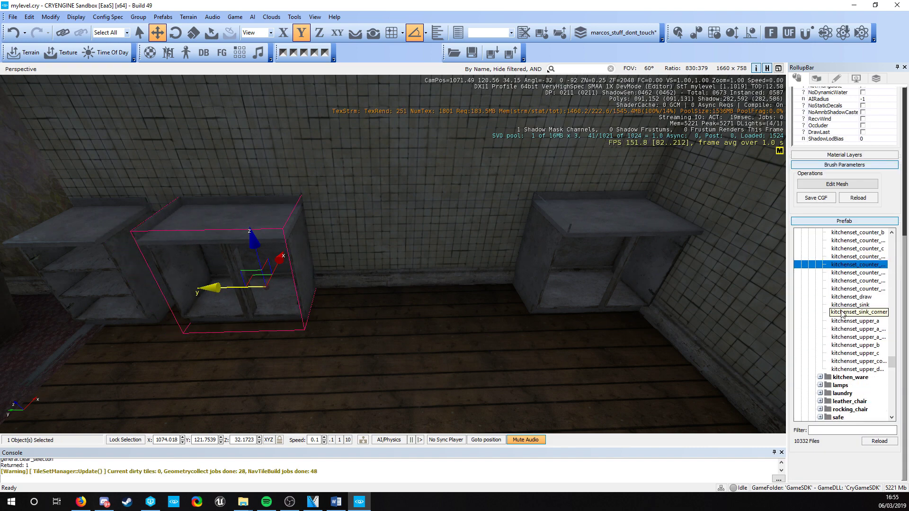
scroll(843, 313, up, 6)
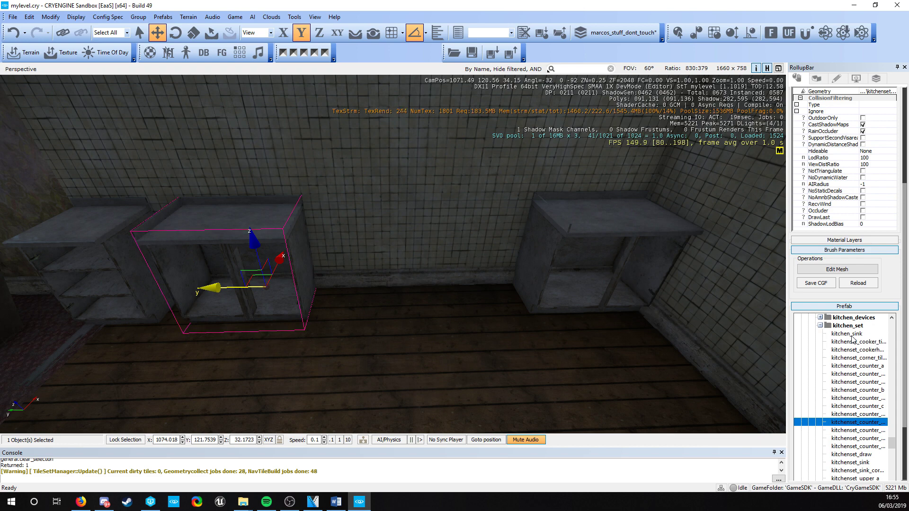
click(857, 367)
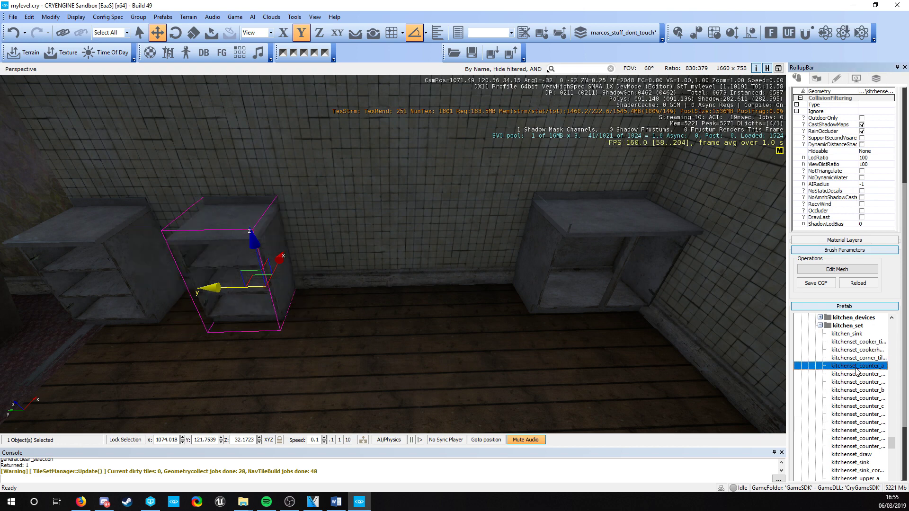
Try to line up the new kitchenset_counter_a clone against the first counter by moving it along the Y axis.
key(a)
right_drag(289, 236, 320, 229)
key(w)
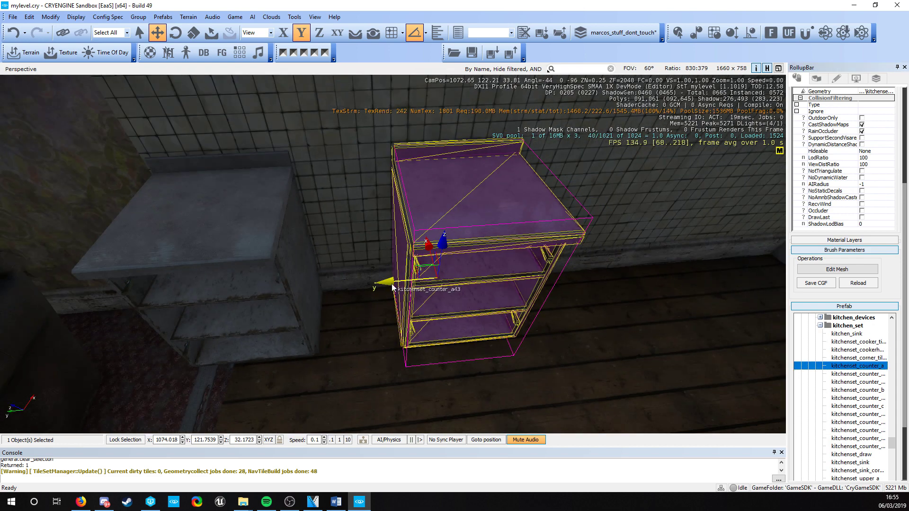
drag(392, 281, 349, 283)
key(s)
right_drag(374, 290, 429, 279)
key(w)
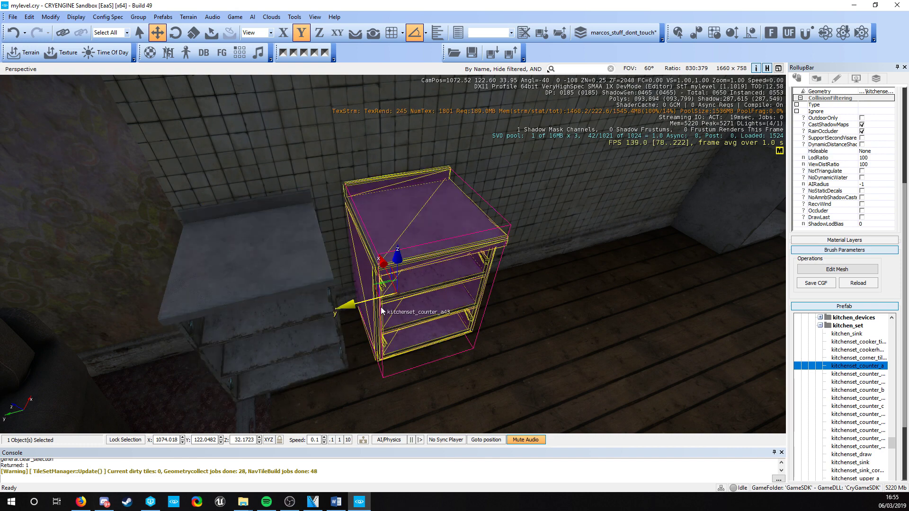
drag(366, 301, 342, 310)
key(w)
right_drag(402, 343, 351, 335)
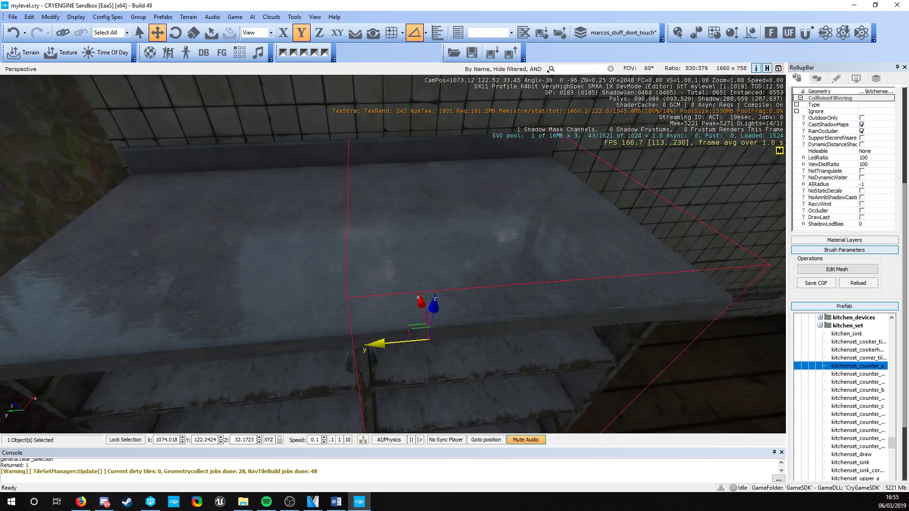
Pull the clone away from the first counter along the Y axis to leave a gap between them.
key(s)
right_drag(438, 338, 474, 334)
drag(412, 270, 446, 264)
key(a)
right_drag(446, 264, 416, 280)
key(d)
key(w)
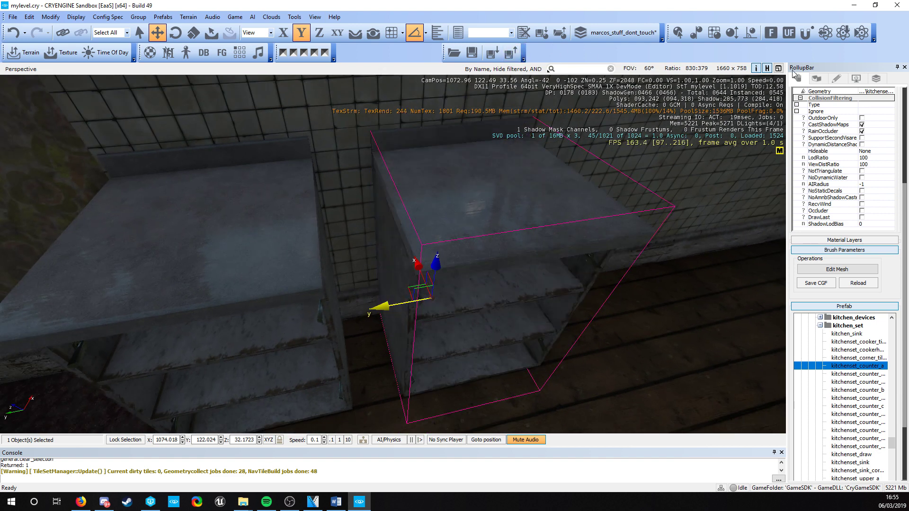
Use vertex snapping to join the clone's front top corner to the matching corner of the first counter.
click(806, 36)
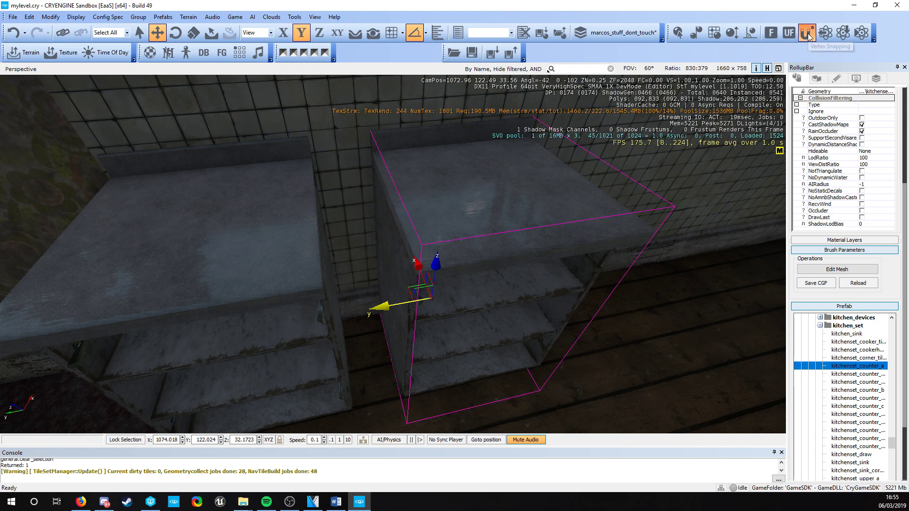
right_drag(433, 258, 448, 248)
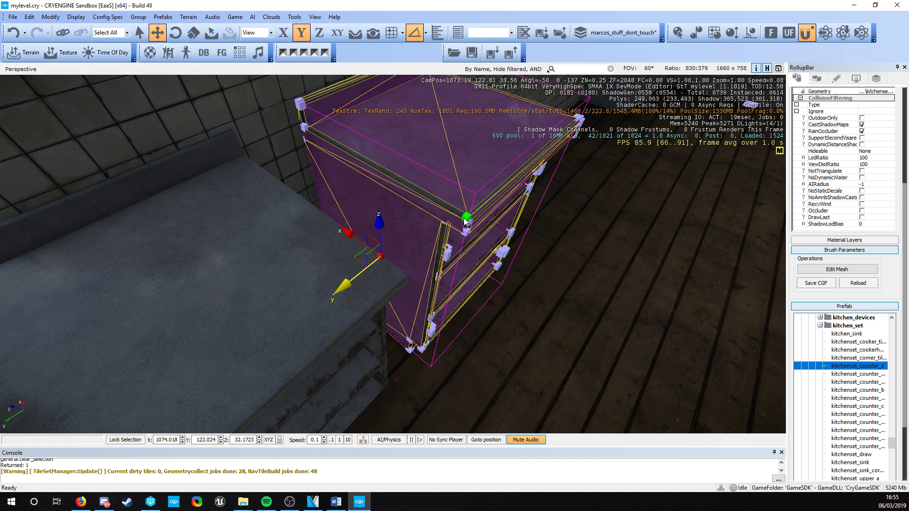
drag(466, 219, 406, 273)
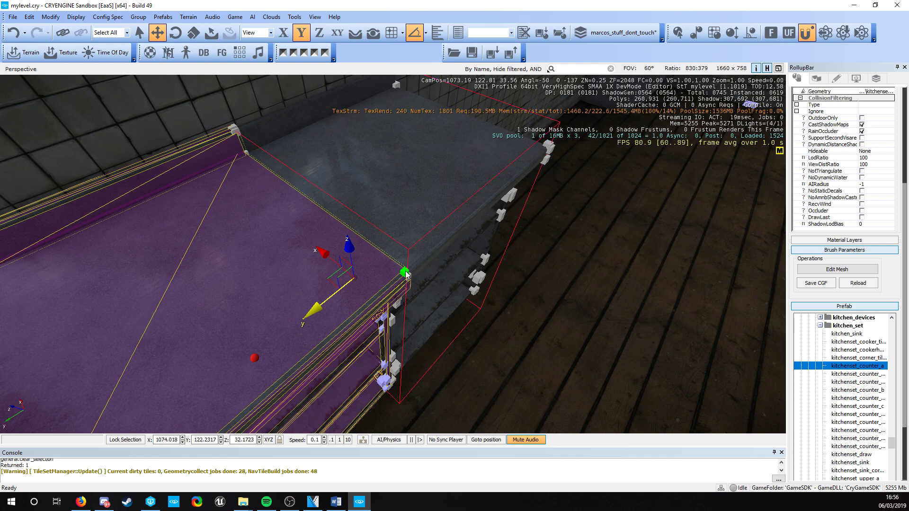
Examine the joint between the two snapped counters from several angles and clear the selection.
key(d)
right_drag(570, 296, 464, 236)
key(s)
key(w)
right_drag(487, 294, 307, 255)
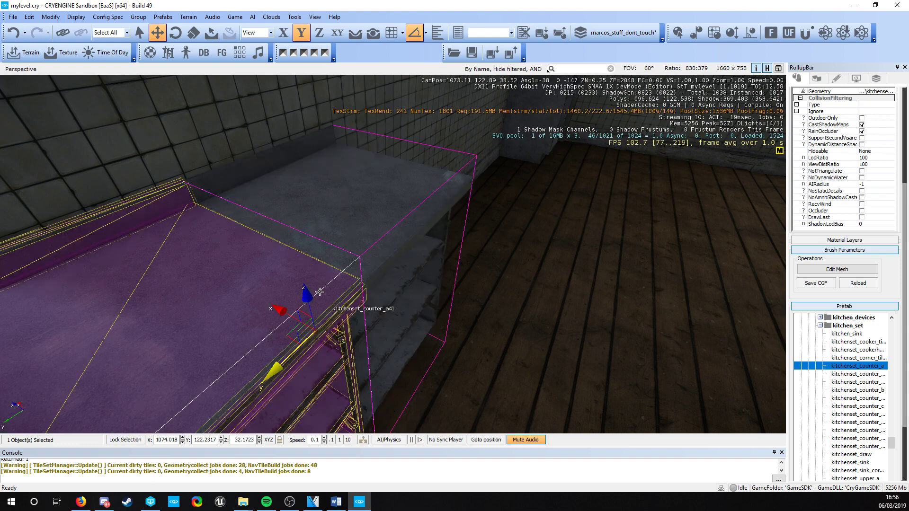
right_drag(265, 237, 179, 217)
key(s)
key(s)
right_drag(390, 264, 425, 270)
key(w)
key(Escape)
Clone the second shelf counter along the Y axis into the empty stretch of the tiled wall.
right_drag(479, 242, 486, 238)
key(d)
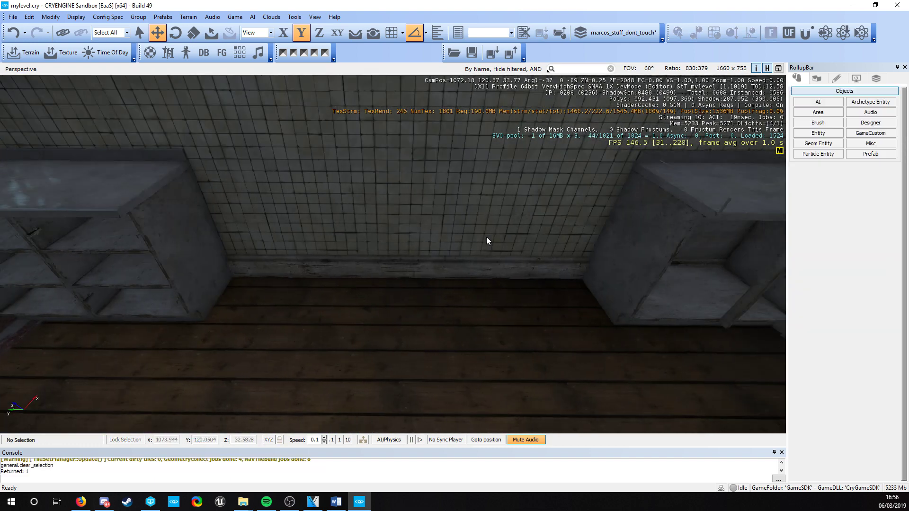
key(s)
click(155, 235)
key(ctrl+c)
shift+drag(278, 262, 337, 272)
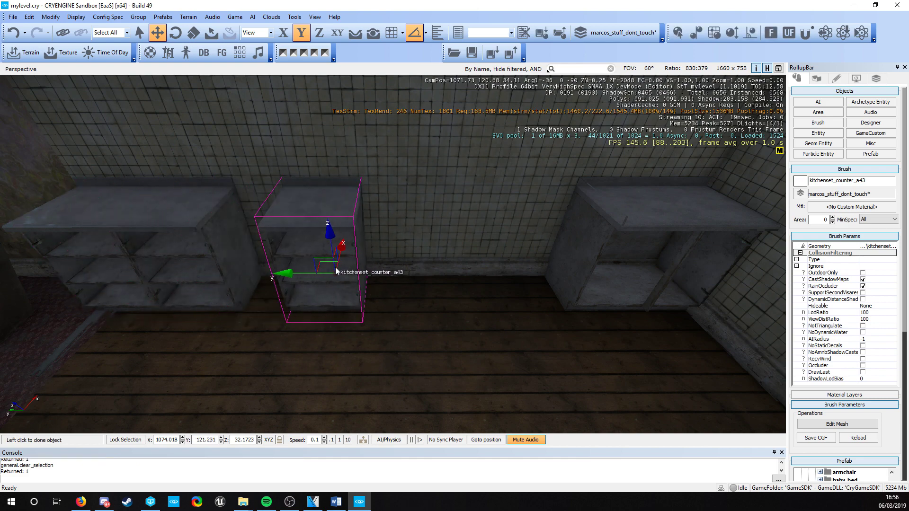
Change the new clone's model to kitchenset_counter_b, vertex-snap its front top corner to the adjoining counter, and deselect it.
scroll(852, 373, down, 5)
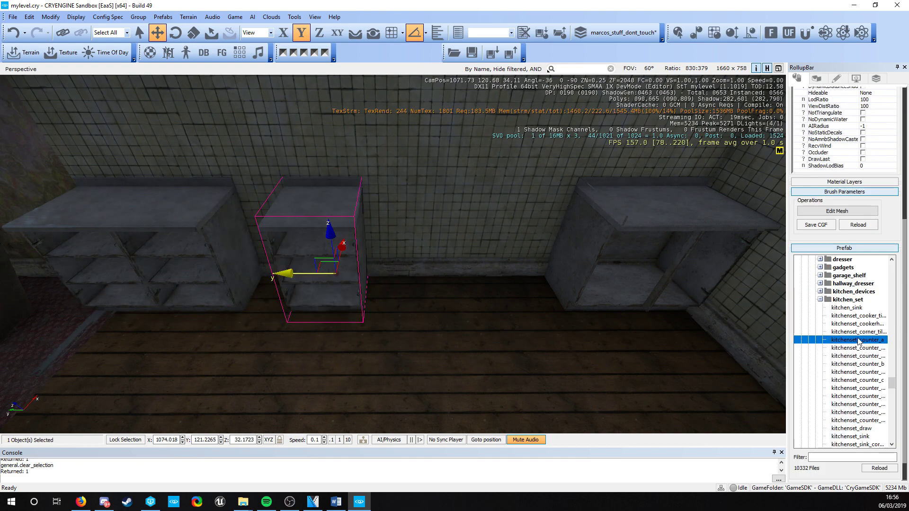
click(860, 364)
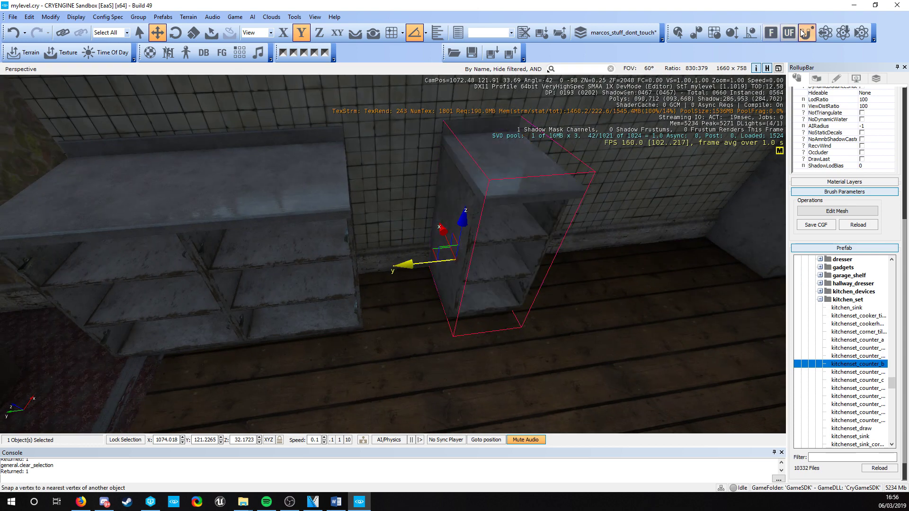
click(805, 32)
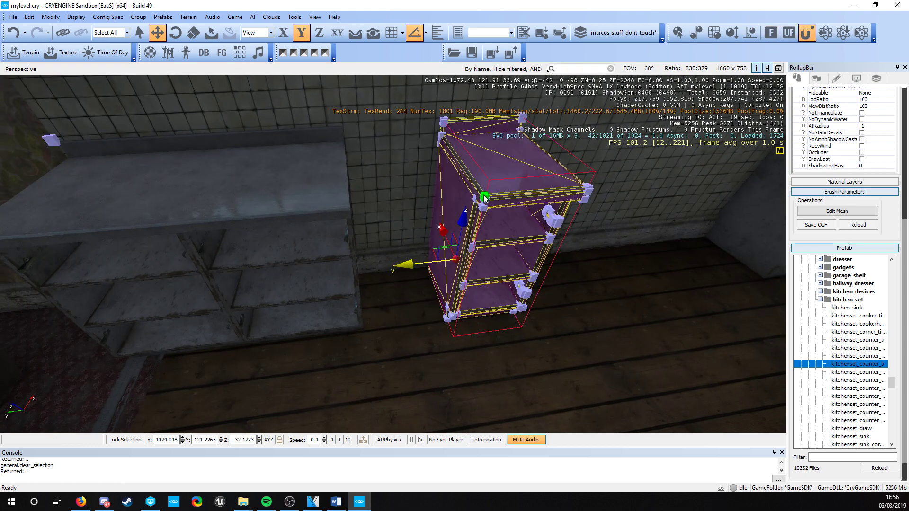
drag(485, 197, 348, 207)
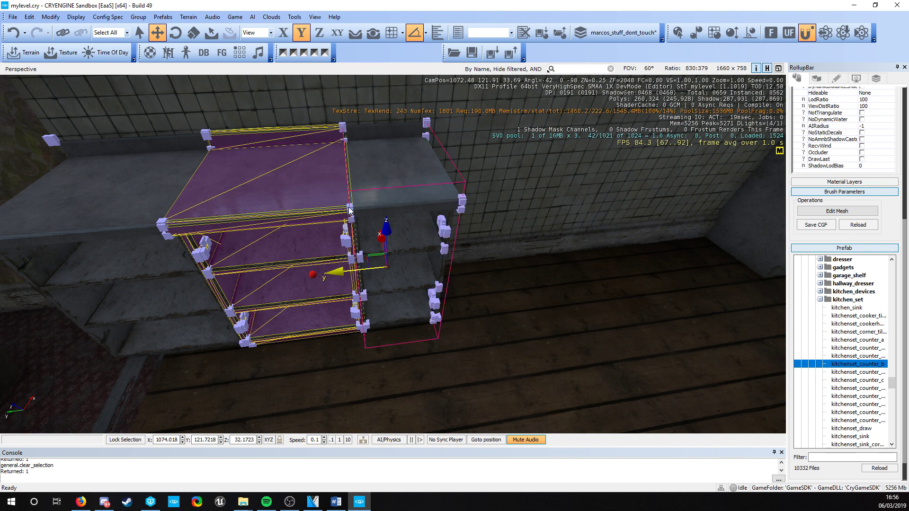
key(Escape)
key(Escape)
right_drag(462, 286, 462, 285)
key(s)
key(w)
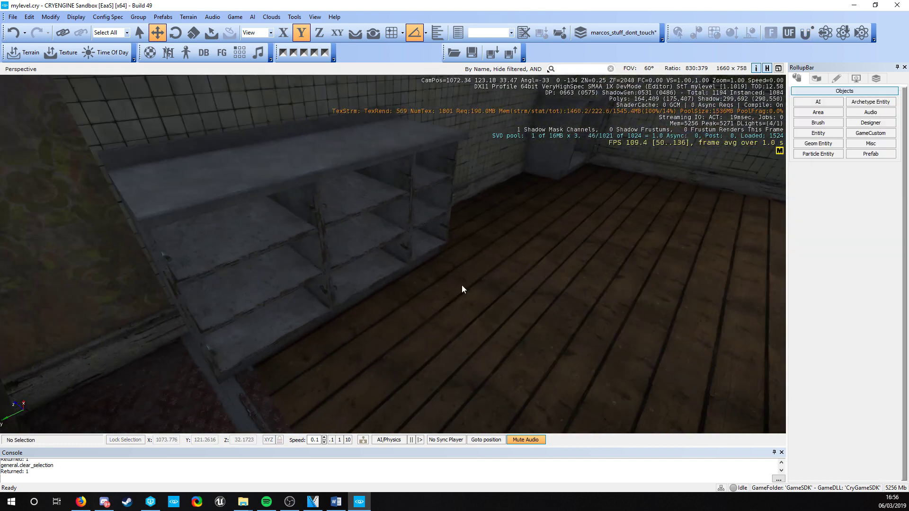
Place a kitchenset_counter_b_door brush from the kitchen_set folder on the floor by the end counter.
click(815, 125)
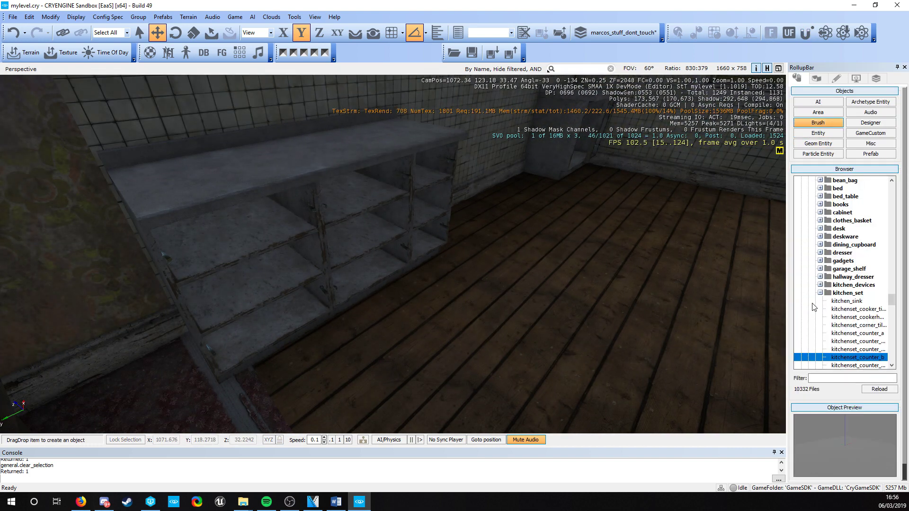
scroll(812, 307, down, 6)
scroll(850, 310, down, 2)
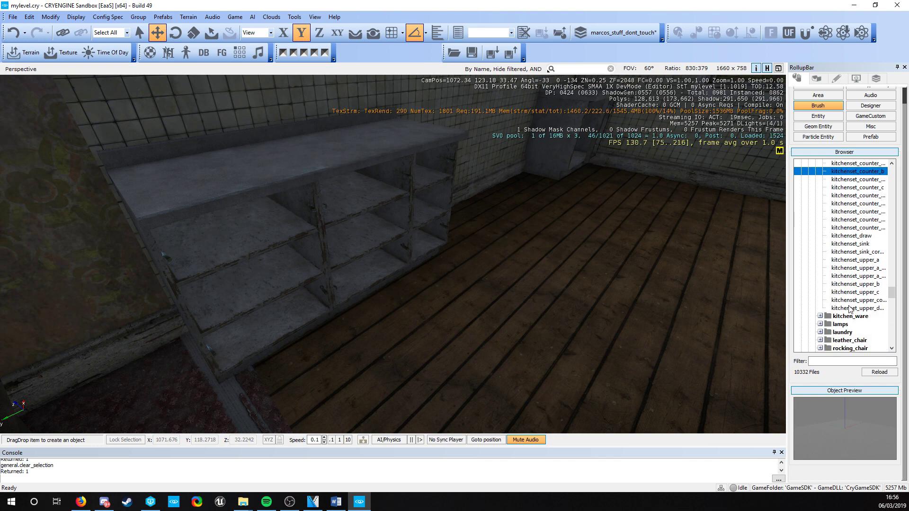
scroll(862, 294, up, 2)
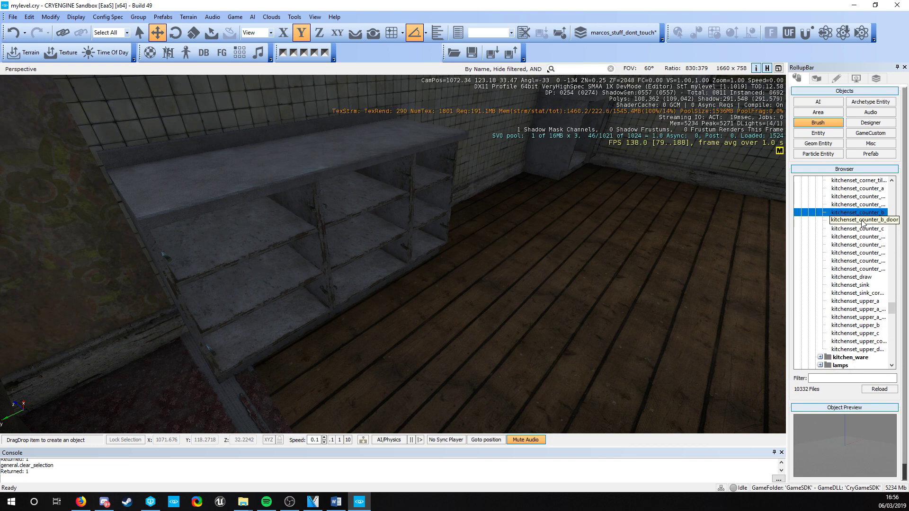
drag(861, 221, 436, 272)
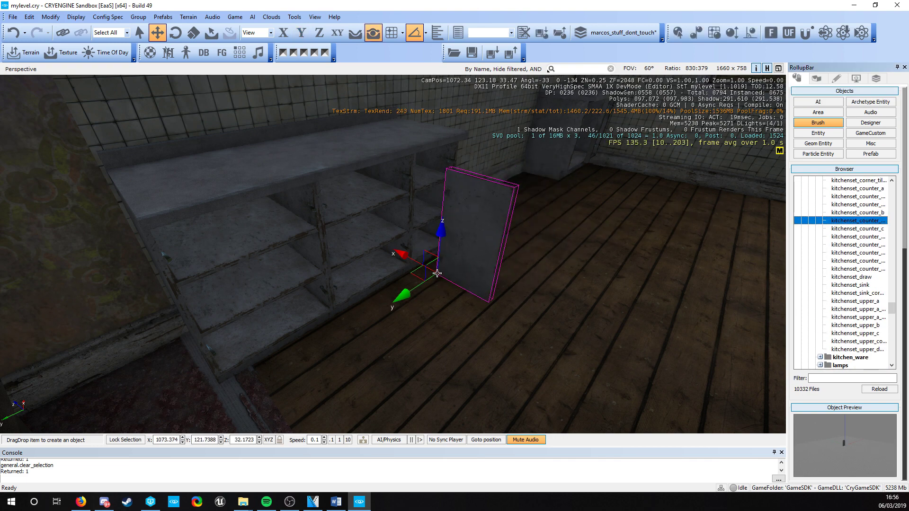
key(d)
right_drag(436, 272, 433, 275)
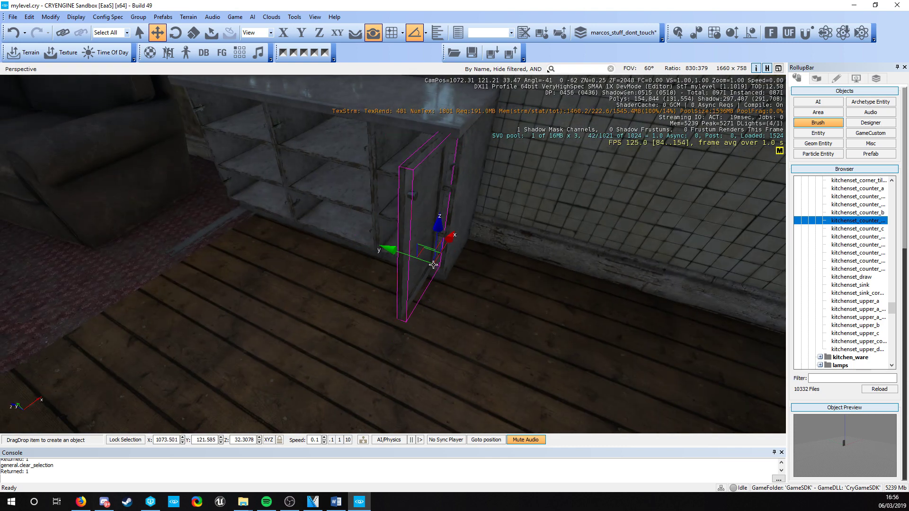
click(435, 271)
Rotate the door to -90° about Z and vertex-snap it over the front opening of the end counter.
key(3)
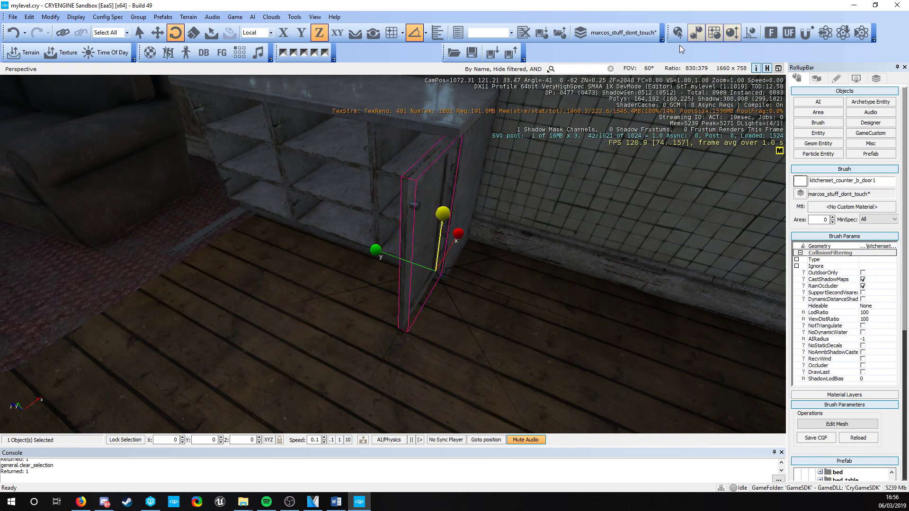
click(697, 32)
click(433, 114)
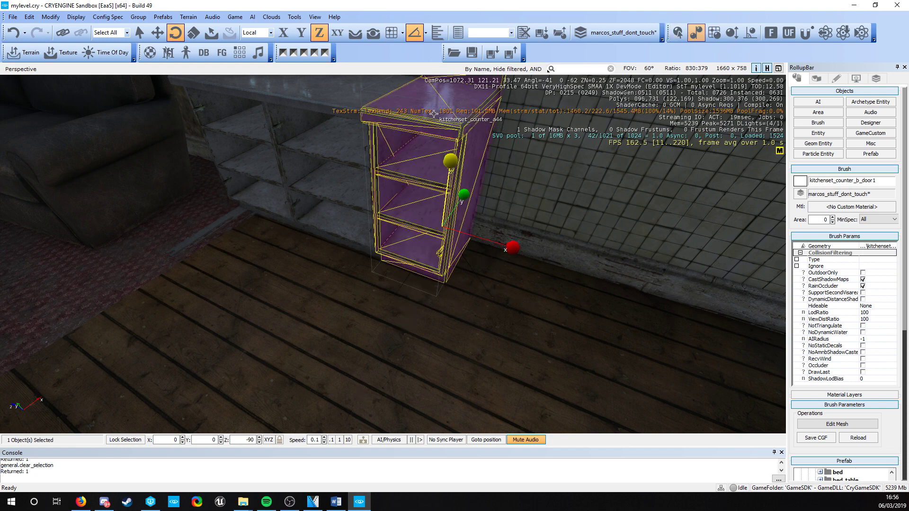
key(2)
mouse_move(432, 212)
mouse_down()
mouse_move(416, 234)
mouse_move(426, 274)
mouse_move(450, 233)
mouse_up()
right_drag(452, 243, 514, 241)
key(a)
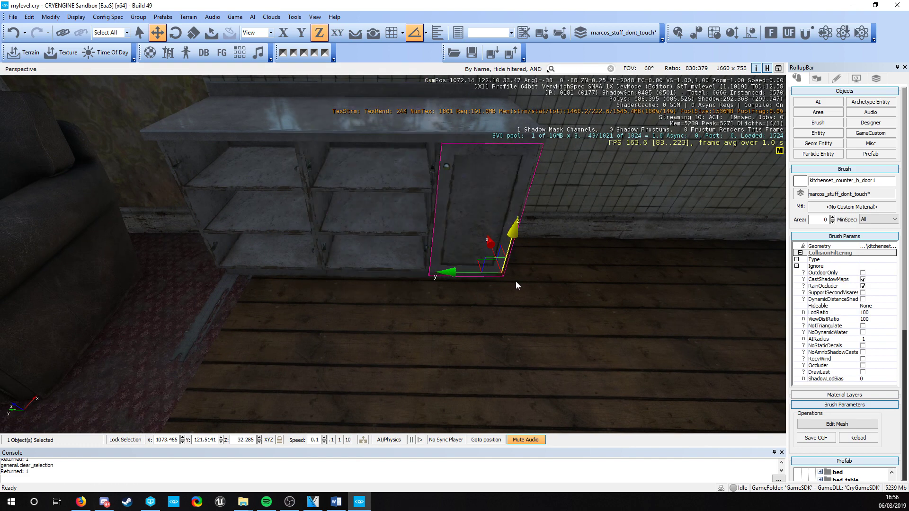
Clone the fitted door along the Y axis onto the adjoining middle counter.
key(d)
right_drag(515, 281, 652, 268)
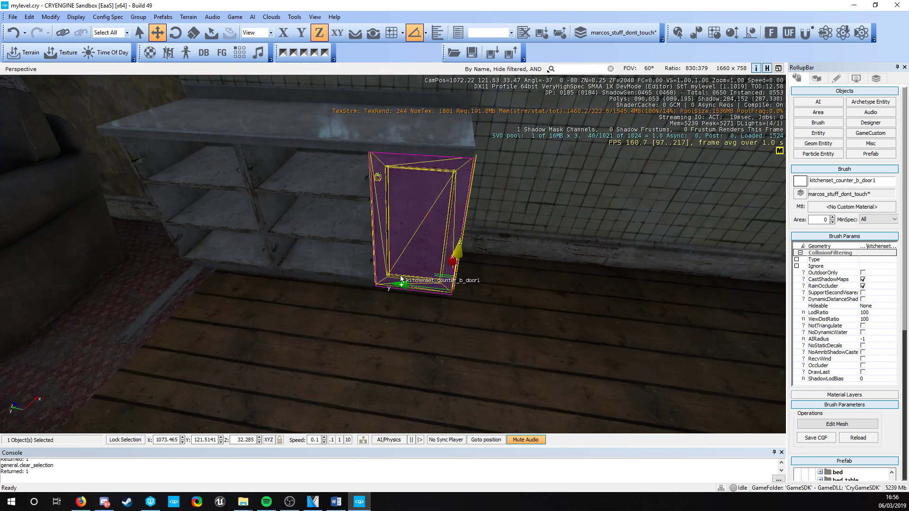
key(ctrl+c)
click(283, 34)
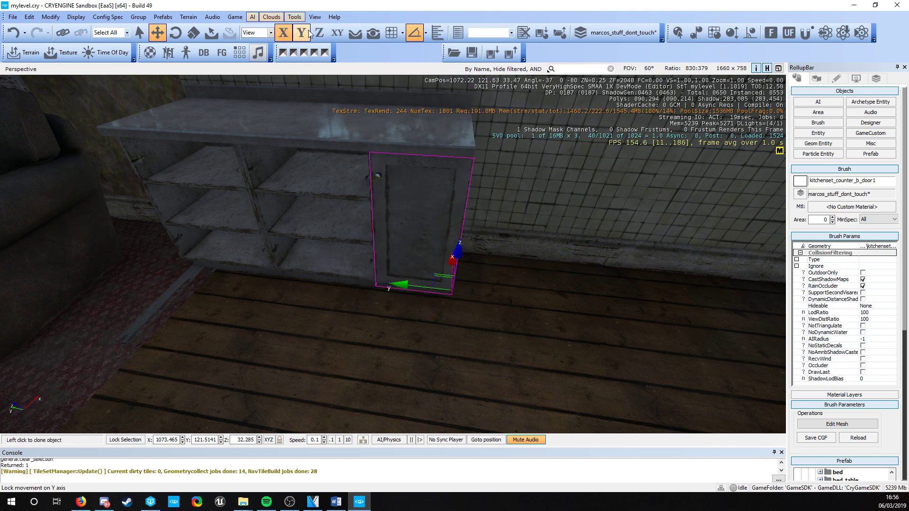
click(308, 31)
click(373, 286)
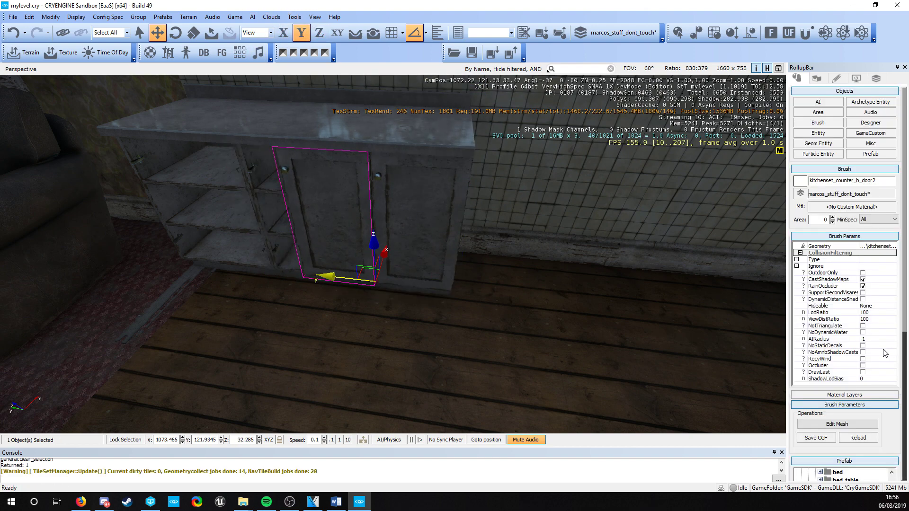
Swap the cloned door for a narrow kitchen_set door, add its opposite-handed partner, and slide it along Y to complete the middle counter's pair.
scroll(884, 352, down, 5)
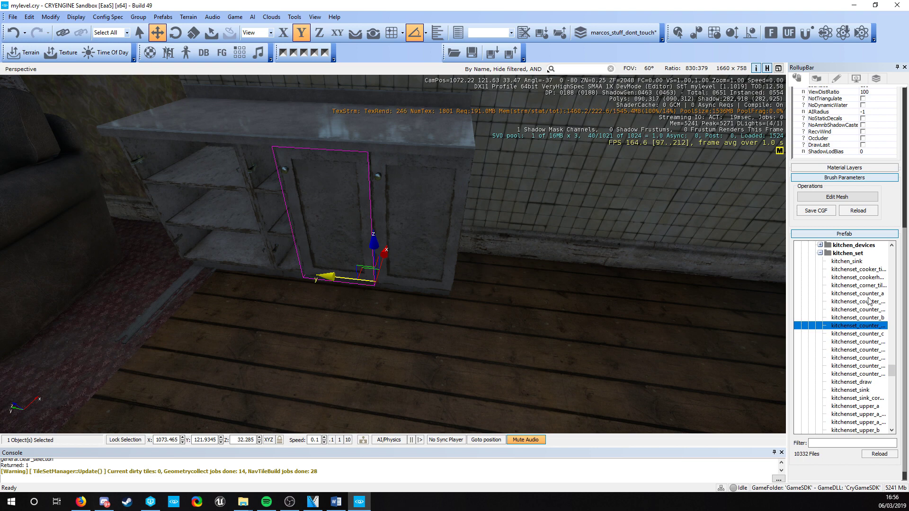
drag(870, 303, 326, 276)
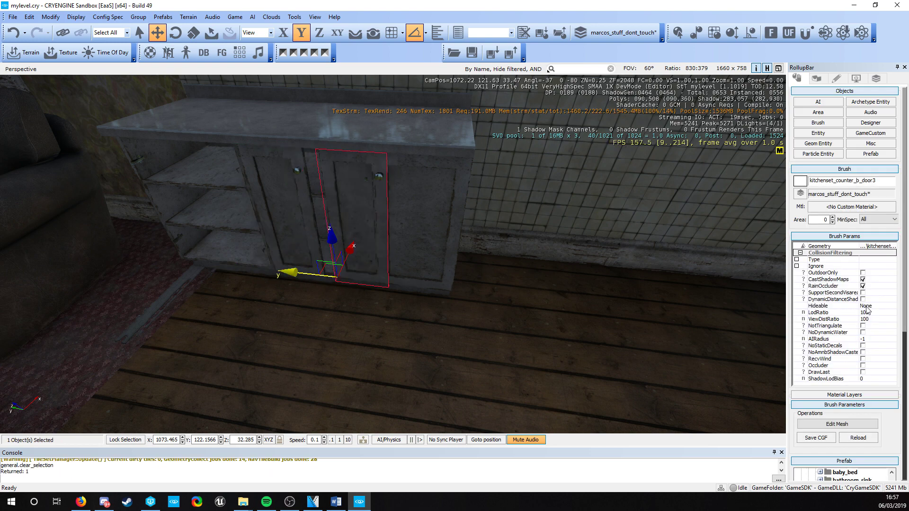
click(877, 421)
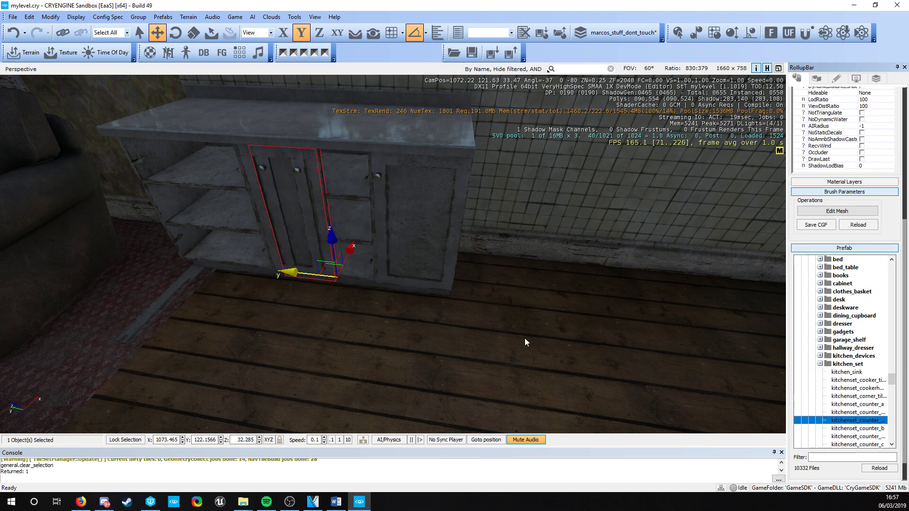
drag(301, 274, 342, 281)
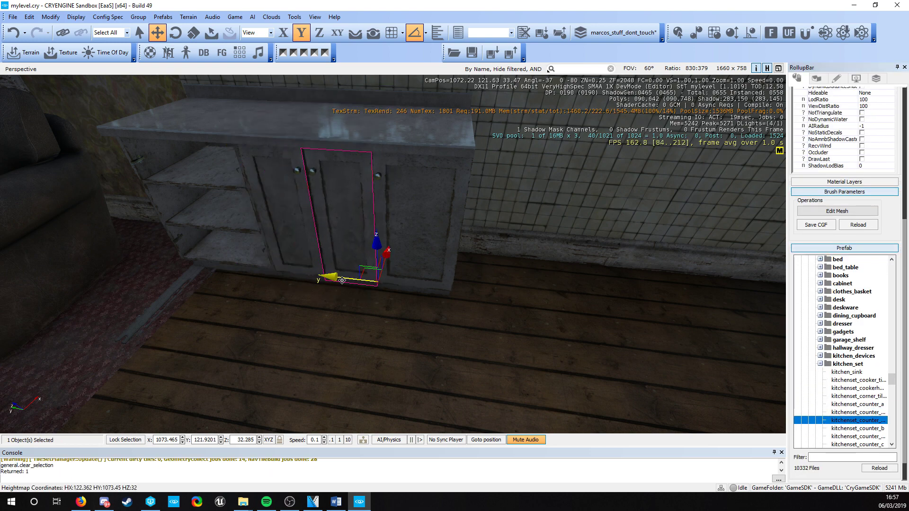
Clone the pair of narrow doors along Y, align them over the remaining open counter, and deselect them.
ctrl+click(275, 246)
key(ctrl+c)
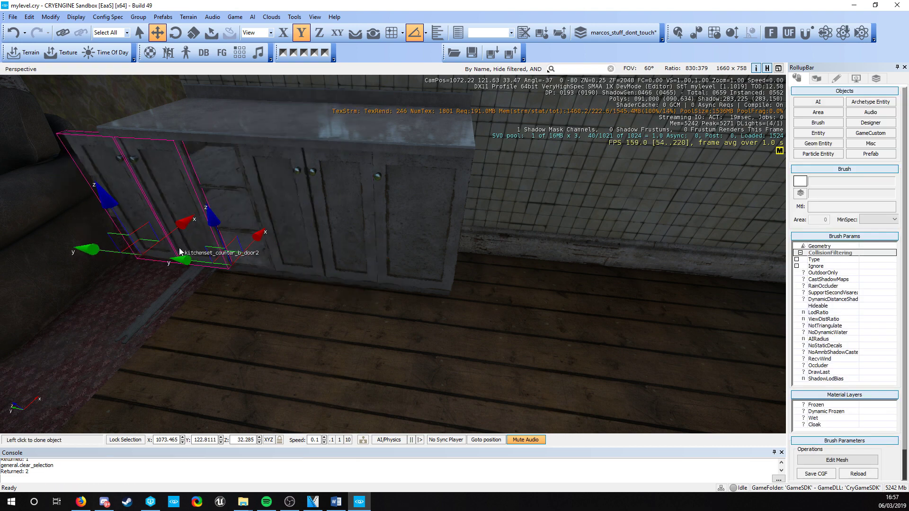
shift+drag(215, 261, 228, 268)
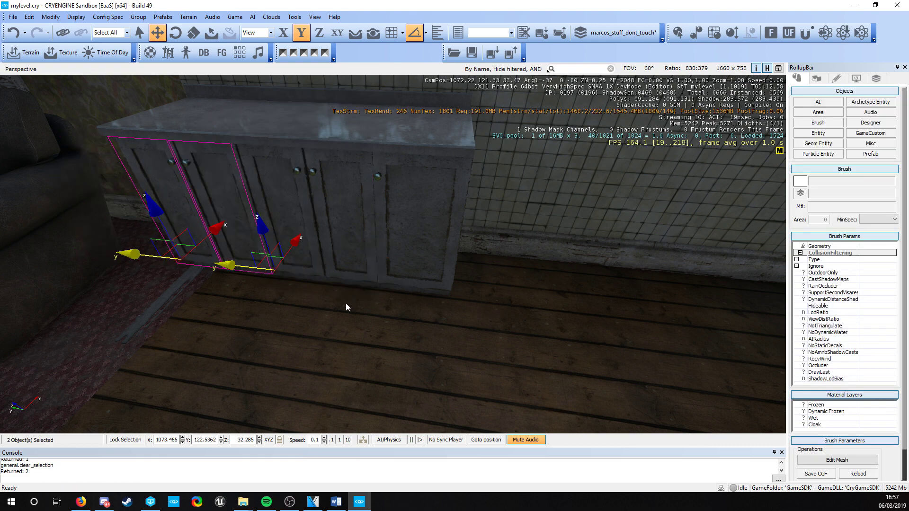
right_drag(346, 303, 339, 253)
click(366, 327)
Examine the fit of the doors along the counter run from several angles.
key(s)
key(w)
key(a)
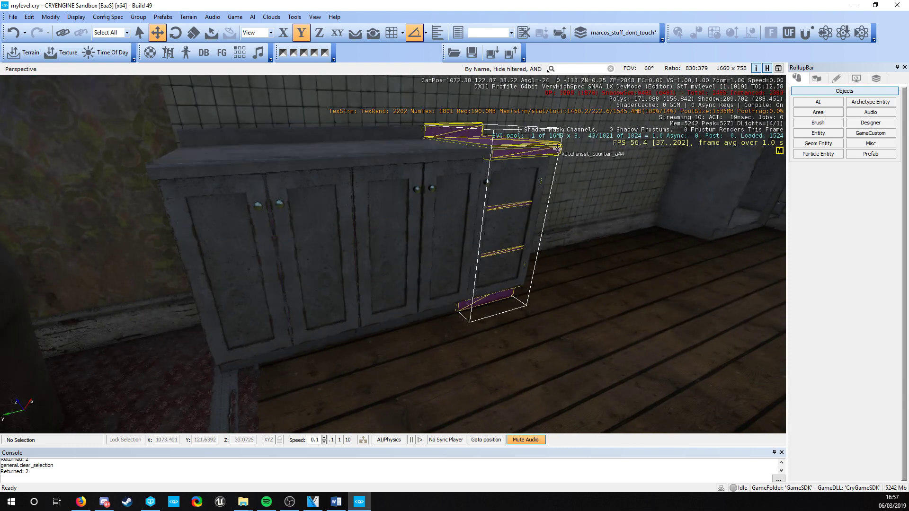
key(a)
right_drag(438, 170, 429, 190)
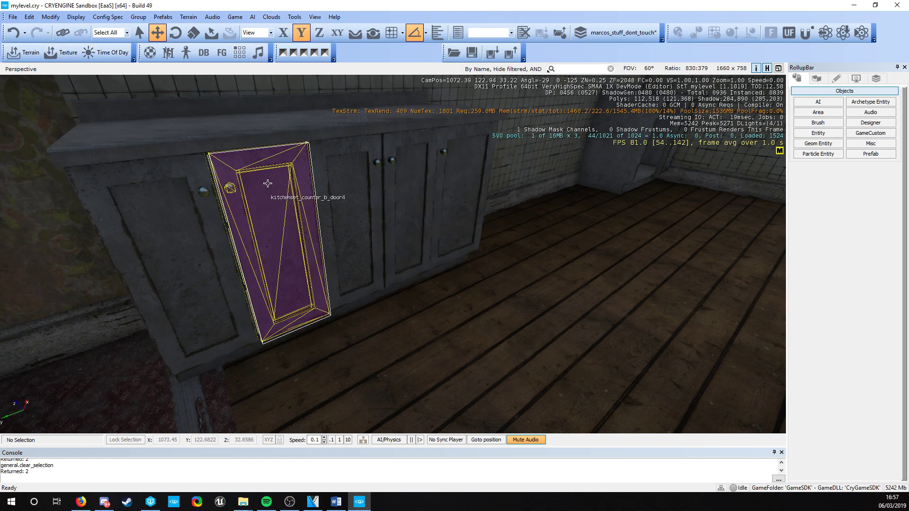
right_drag(286, 212, 347, 202)
key(s)
right_drag(122, 227, 66, 226)
Swing the two doors of the counter nearest the sofa open about Z, the inner one to -69°, and tilt the inner door -10° about Y.
click(294, 284)
key(2)
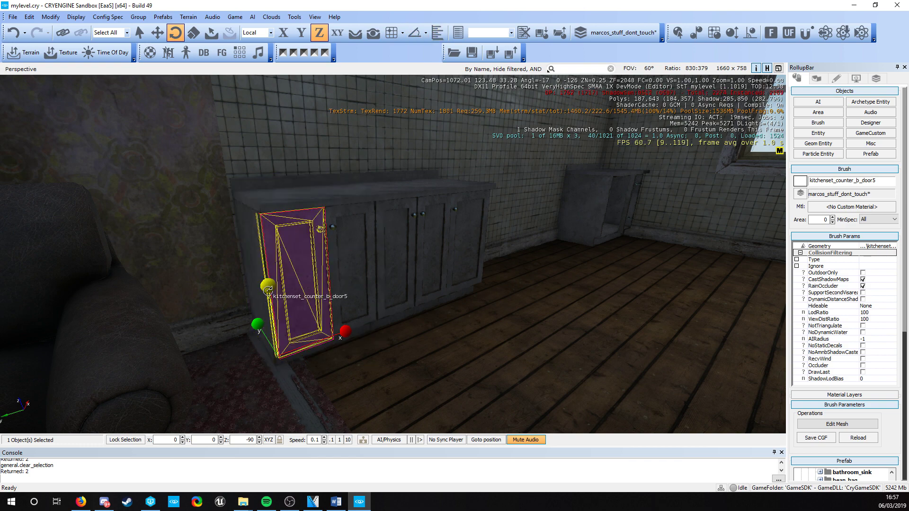
drag(268, 290, 270, 253)
drag(344, 263, 344, 272)
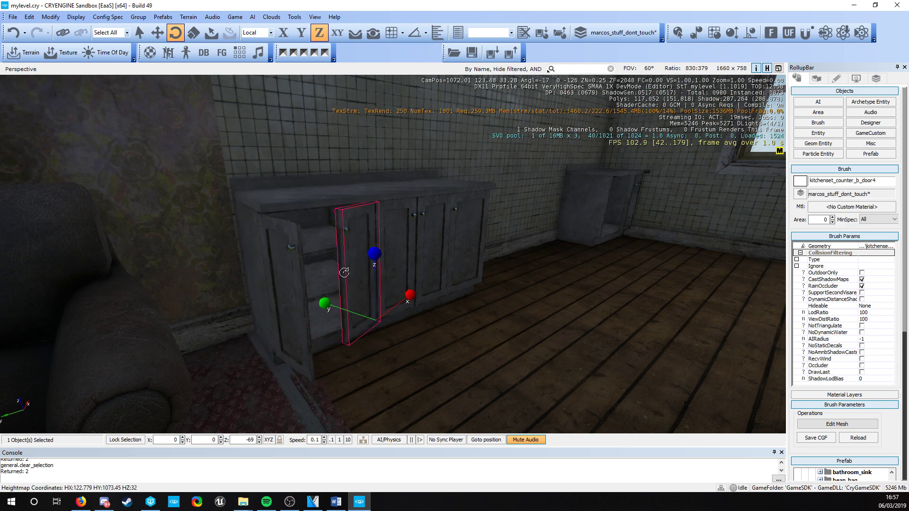
right_drag(400, 286, 415, 286)
drag(433, 265, 434, 274)
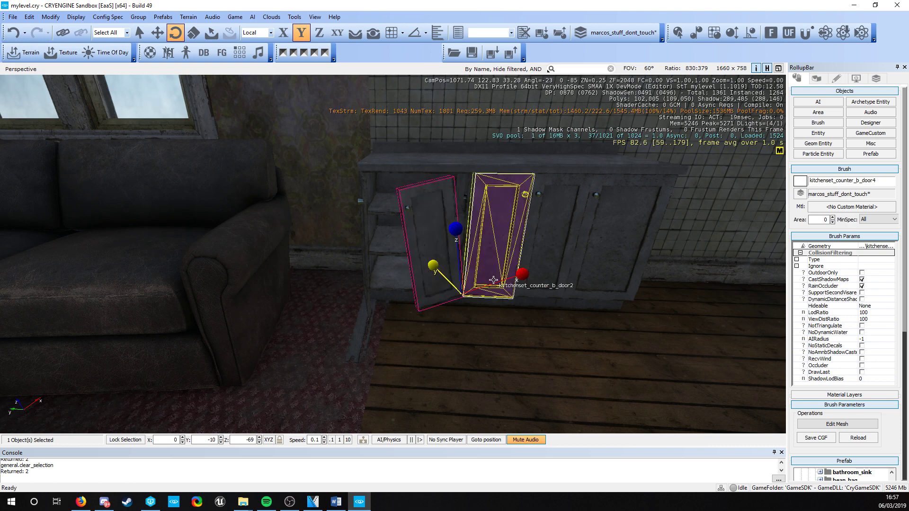
Swing the single door at the far end of the counter run open about Z and clear the selection.
drag(495, 282, 477, 246)
key(d)
click(464, 254)
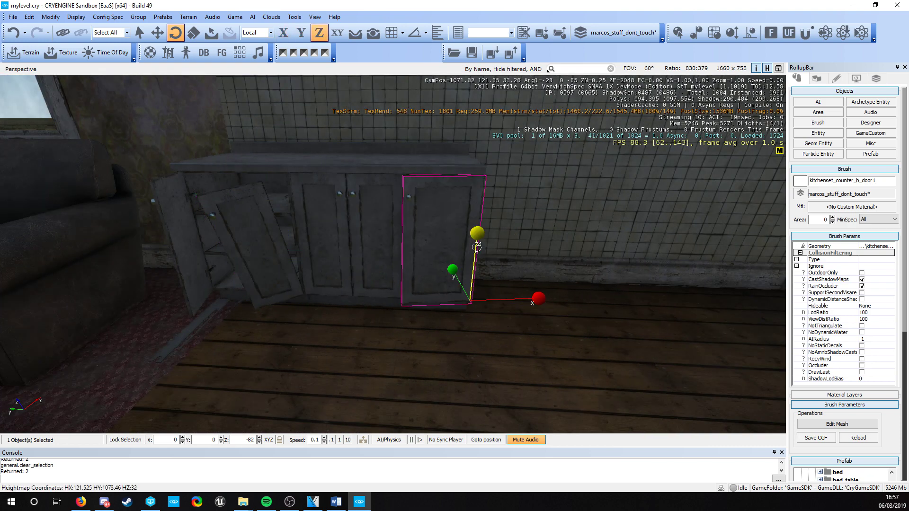
click(495, 298)
click(497, 321)
Select the counter nearest the sofa and load its assigned material in the Material Editor.
right_drag(497, 322, 559, 317)
key(s)
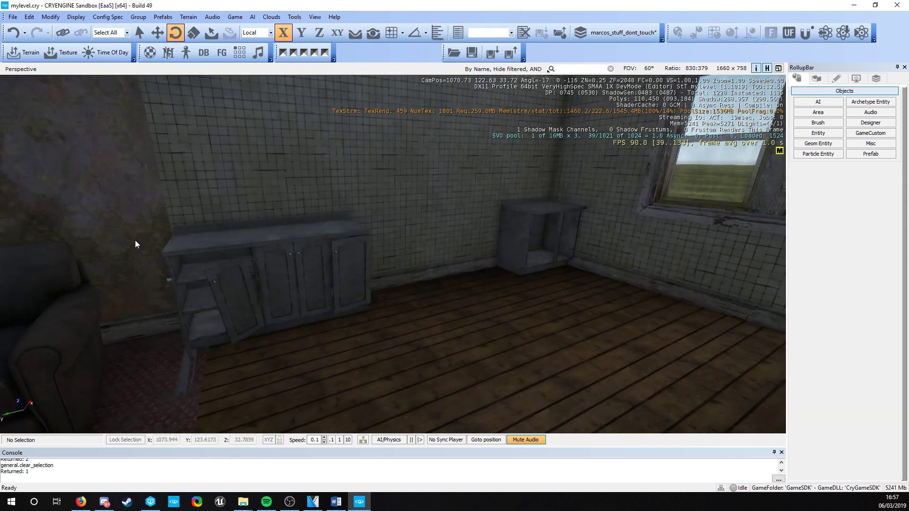
key(a)
key(w)
mouse_move(346, 290)
right_down()
mouse_move(402, 308)
mouse_move(345, 290)
right_up()
key(s)
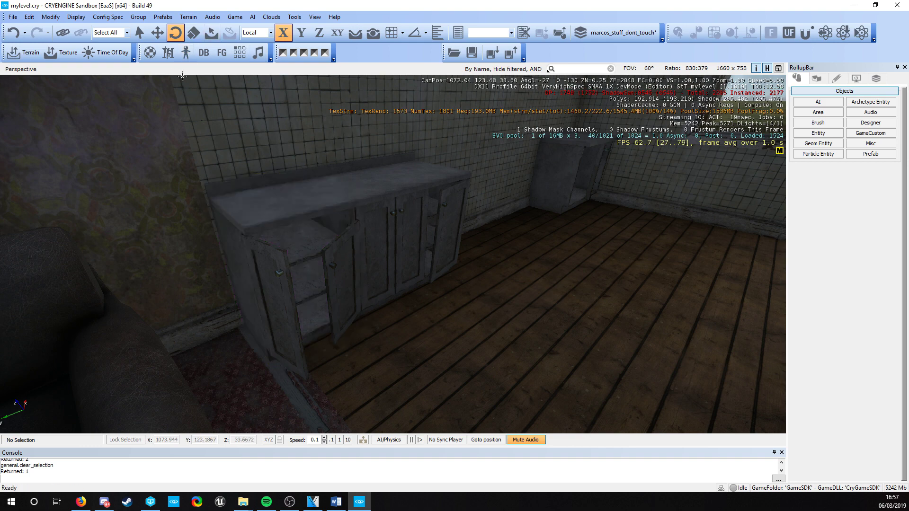
click(270, 195)
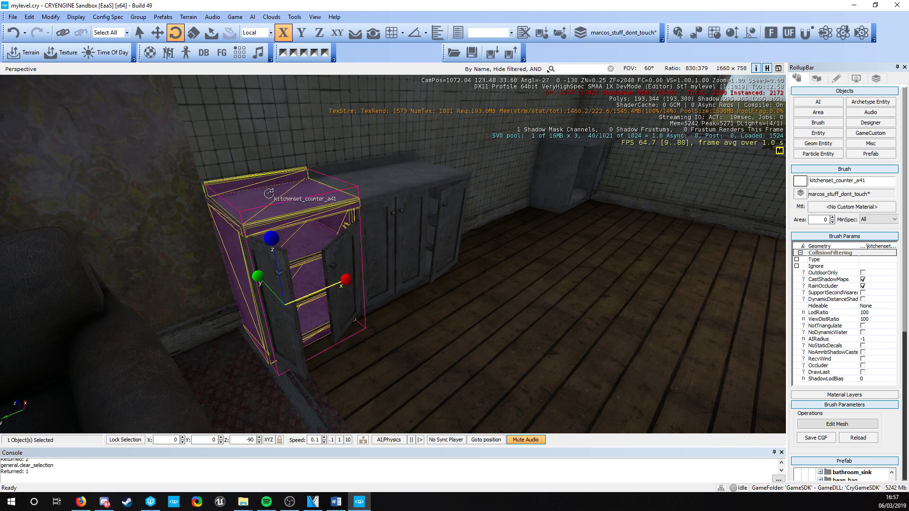
key(2)
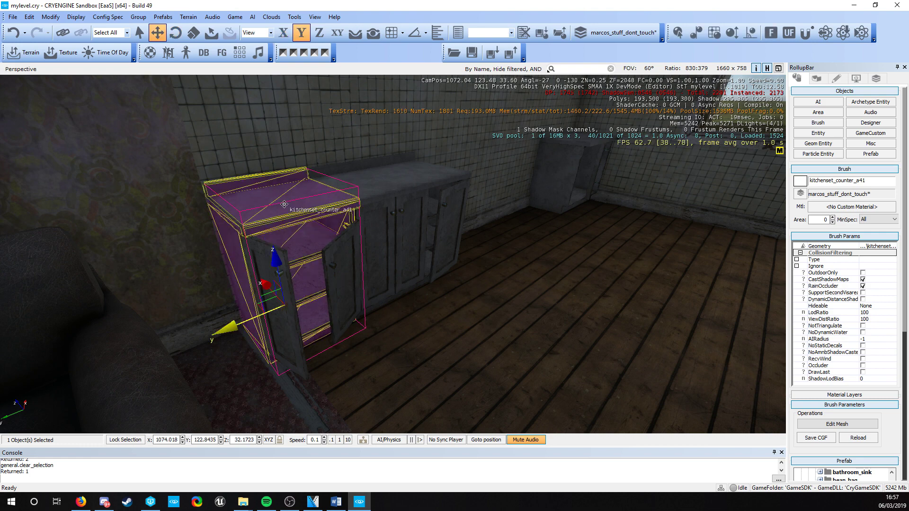
click(150, 52)
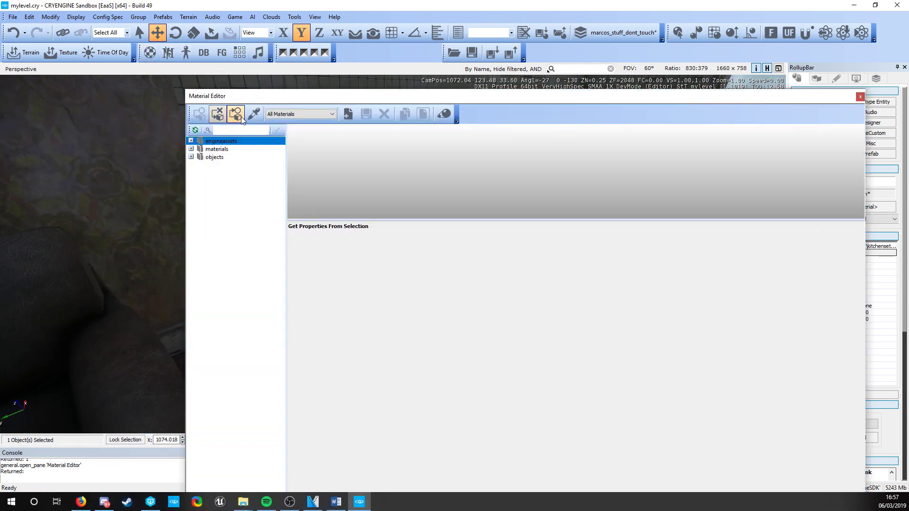
right_drag(81, 222, 90, 227)
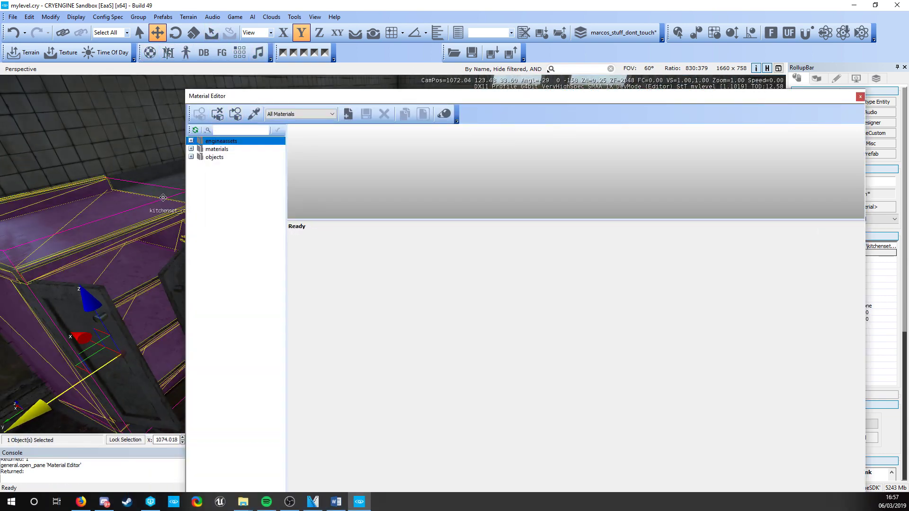
click(236, 116)
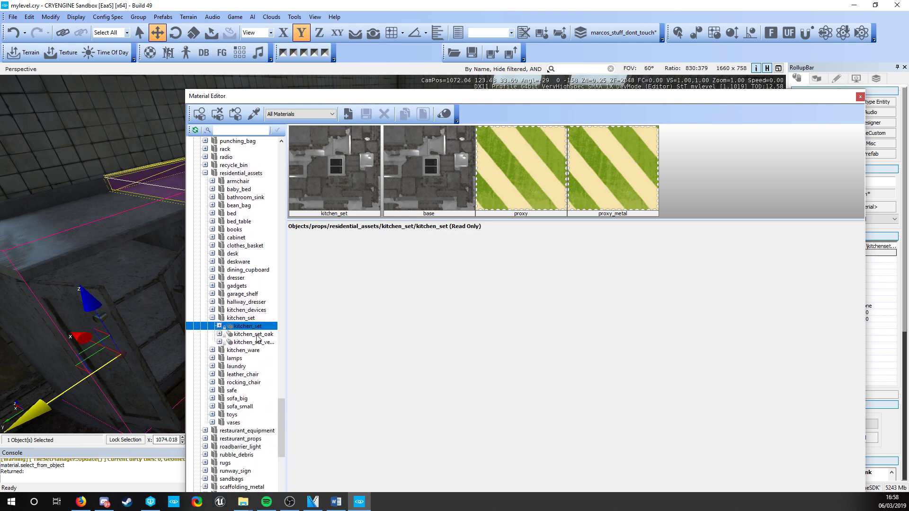
Try the kitchen_set_oak material on the selected counter.
click(256, 334)
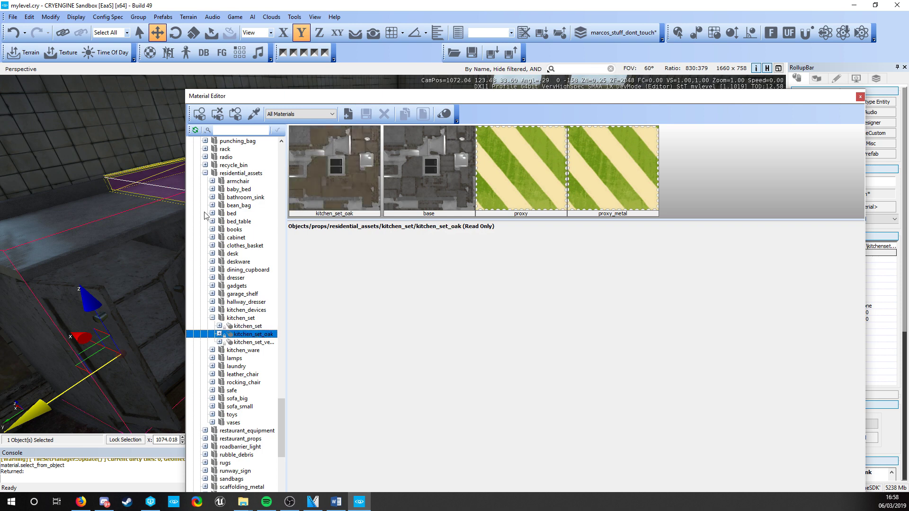
click(203, 115)
right_drag(93, 230, 83, 228)
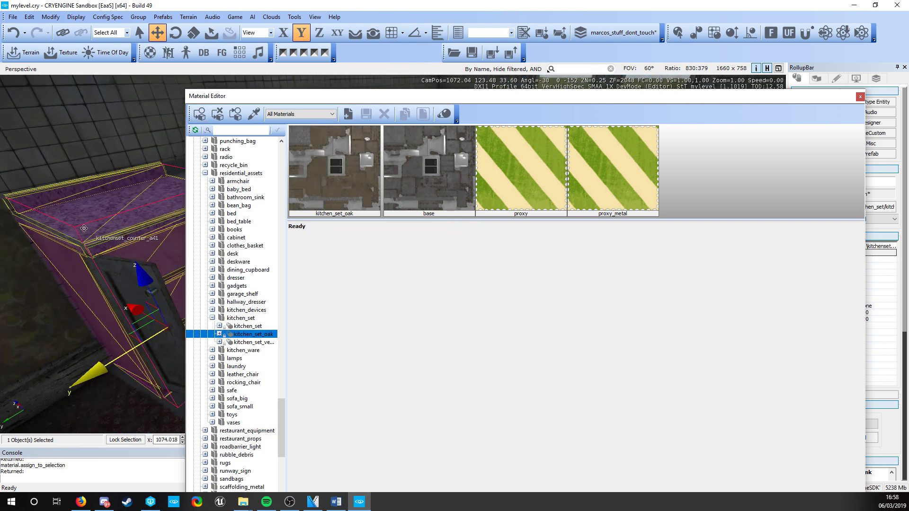
Assign the kitchen_set_veneer material to the selected counter and view its surfaces.
click(260, 342)
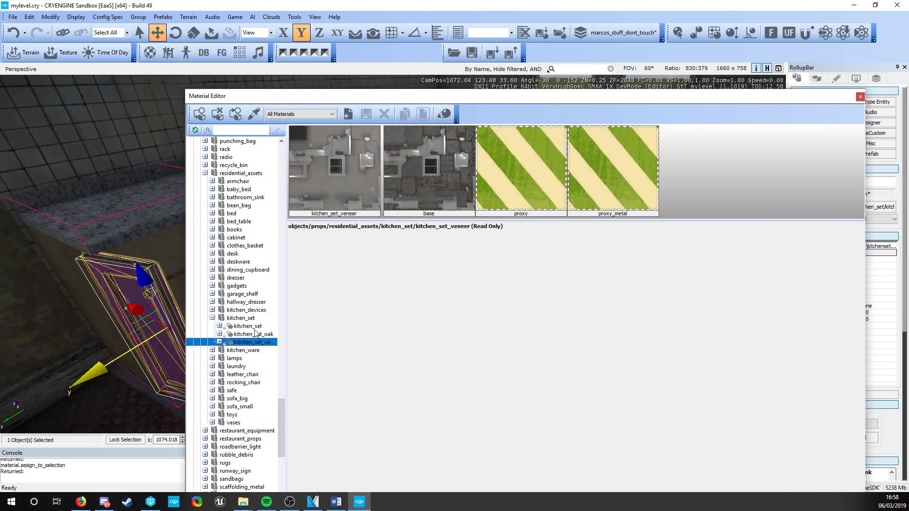
click(199, 114)
right_drag(124, 261, 134, 258)
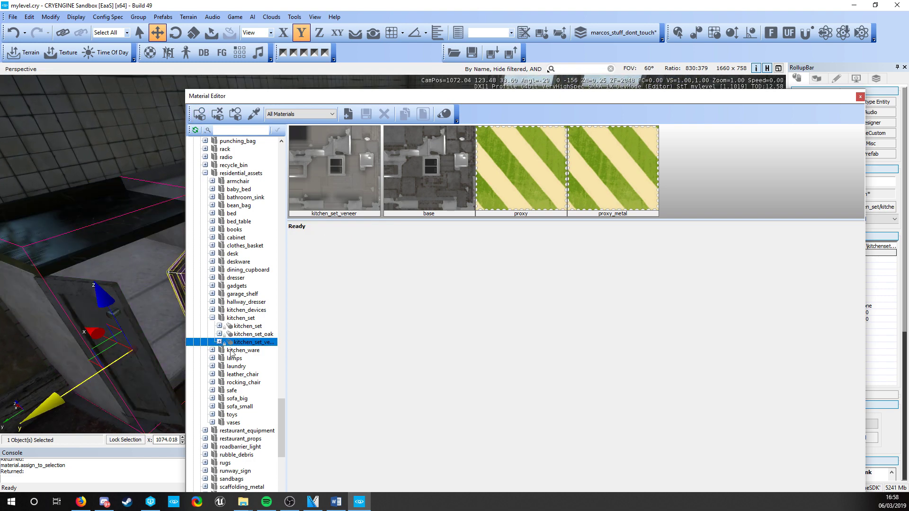
Assign the kitchen_set_oak material to the selected counter and its two open doors, and close the Material Editor.
click(251, 334)
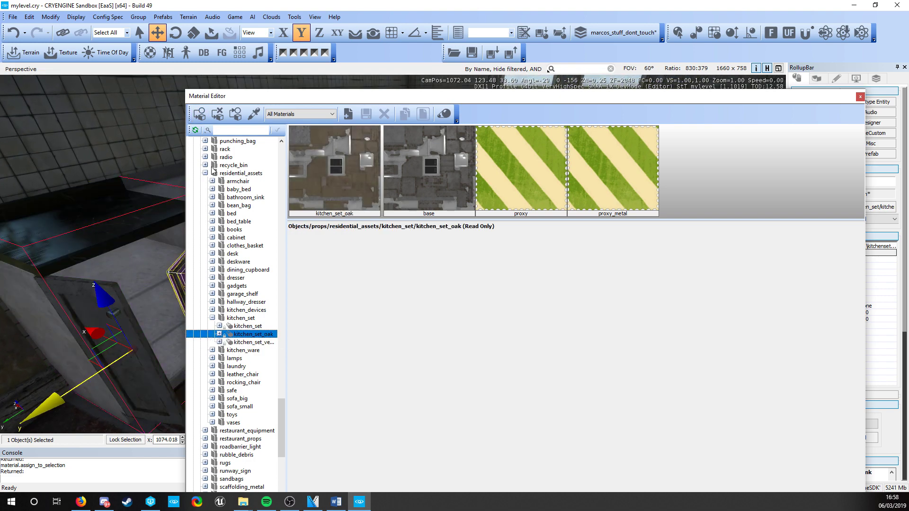
click(199, 114)
click(199, 114)
right_drag(145, 250, 161, 263)
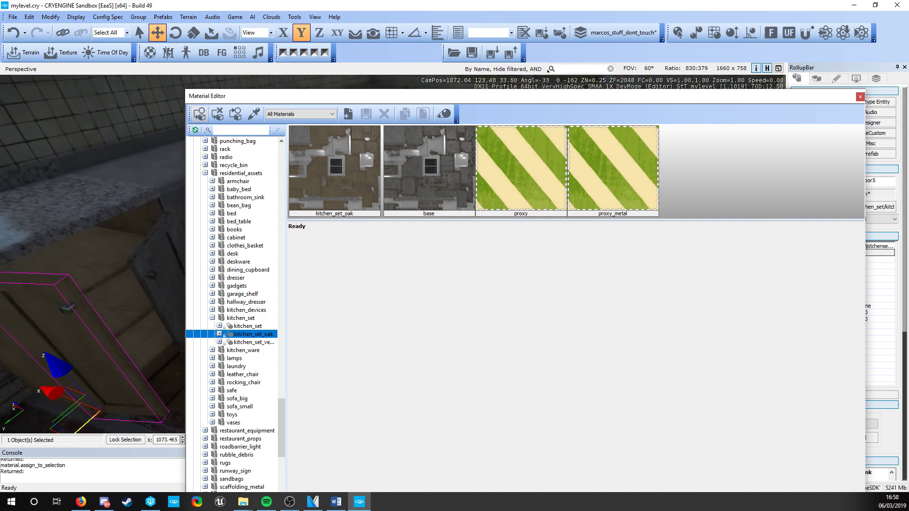
click(163, 266)
click(200, 113)
right_drag(88, 272, 96, 285)
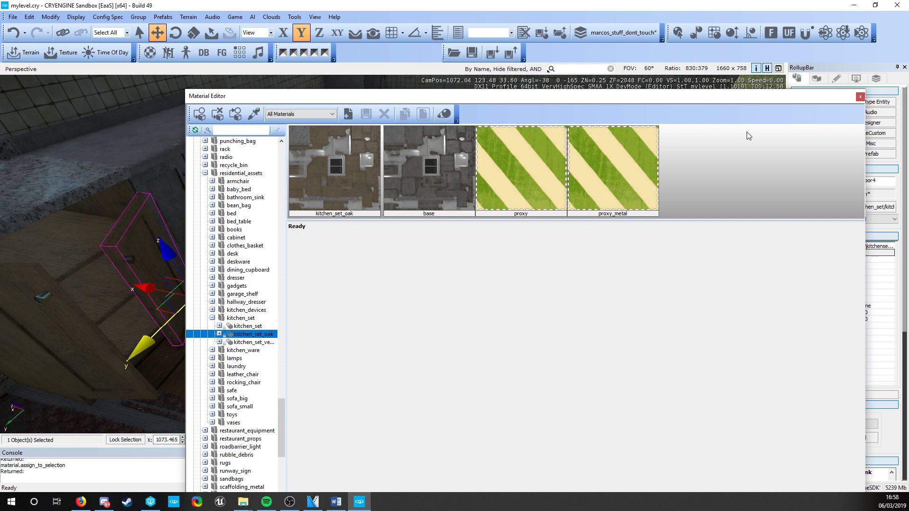
click(858, 99)
right_drag(473, 331, 303, 284)
click(473, 330)
Examine the oak counter, its neighbours and the free space along the tiled kitchen wall.
key(d)
key(s)
key(w)
key(a)
right_drag(374, 297, 373, 298)
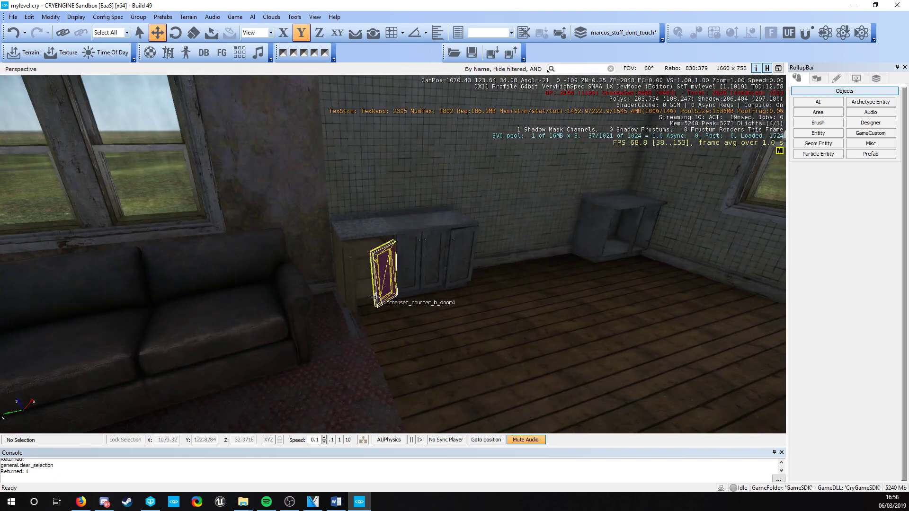
right_drag(345, 351, 430, 322)
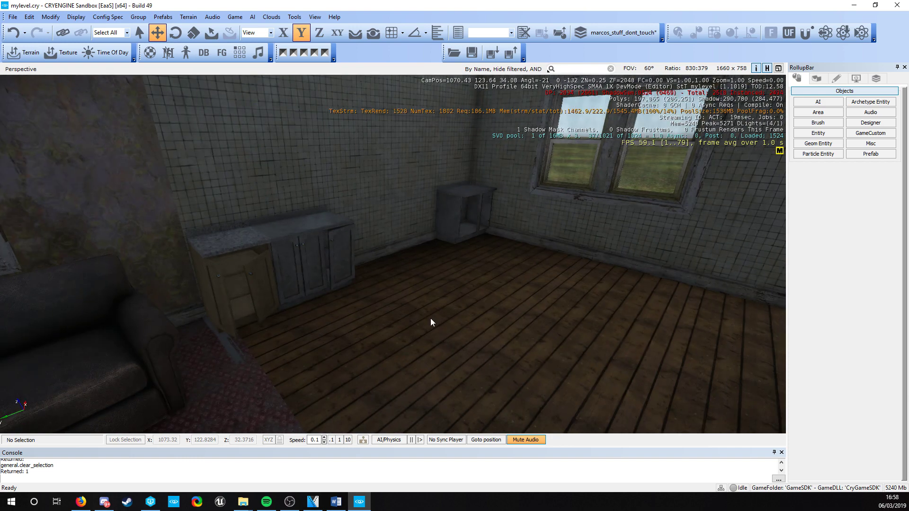
click(818, 123)
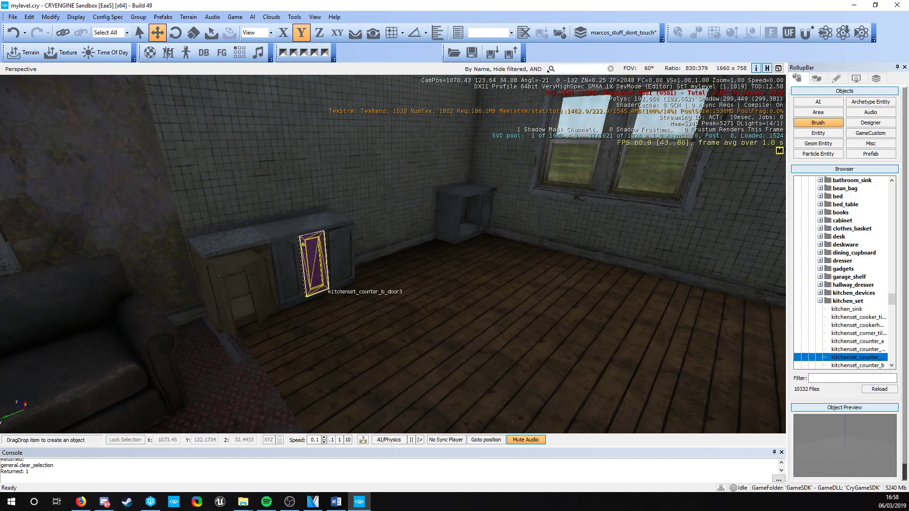
right_drag(128, 142, 177, 137)
key(s)
key(a)
mouse_move(412, 244)
right_down()
mouse_move(416, 281)
mouse_move(476, 338)
right_up()
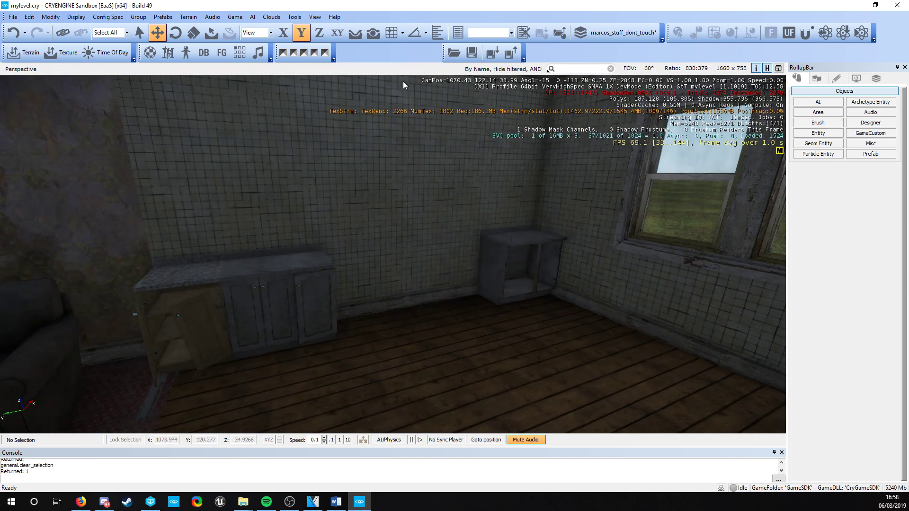
Filter the prefabs by "fridge" and place fridge_old on the kitchen floor beside the counter run.
click(875, 156)
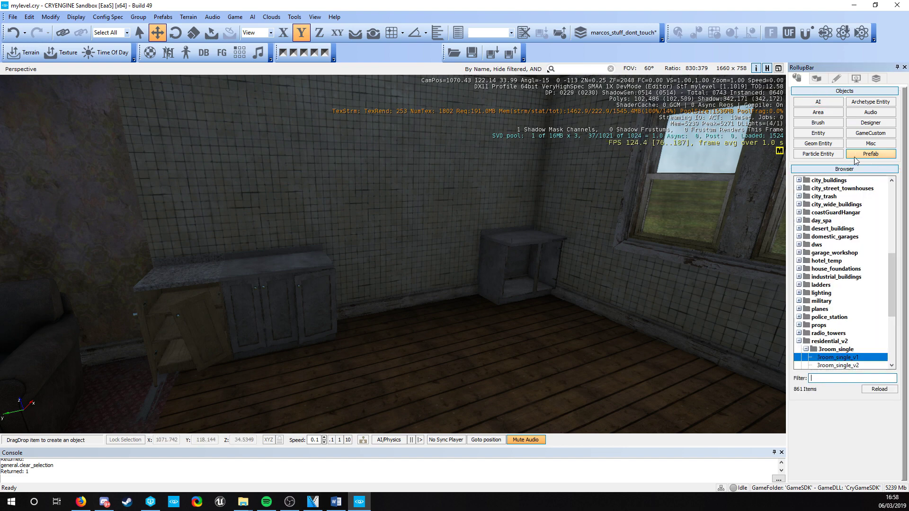
click(824, 378)
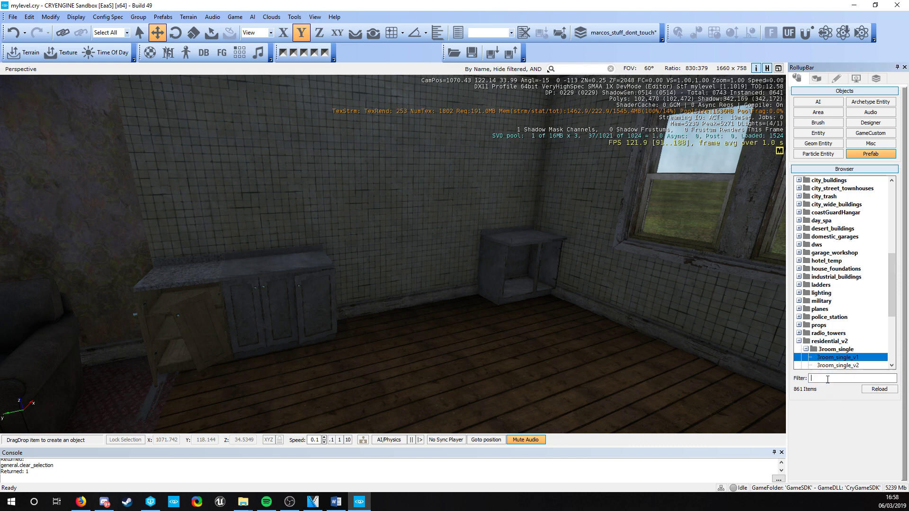
text(fridge)
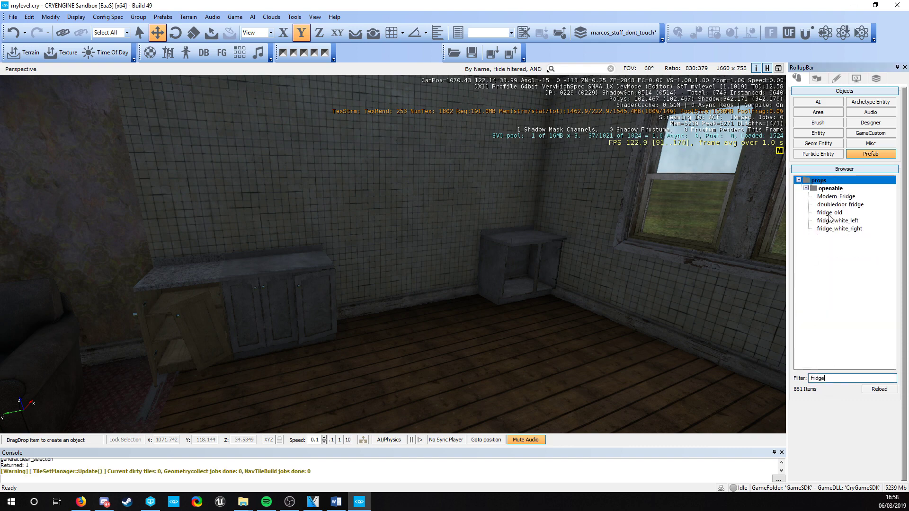
click(829, 213)
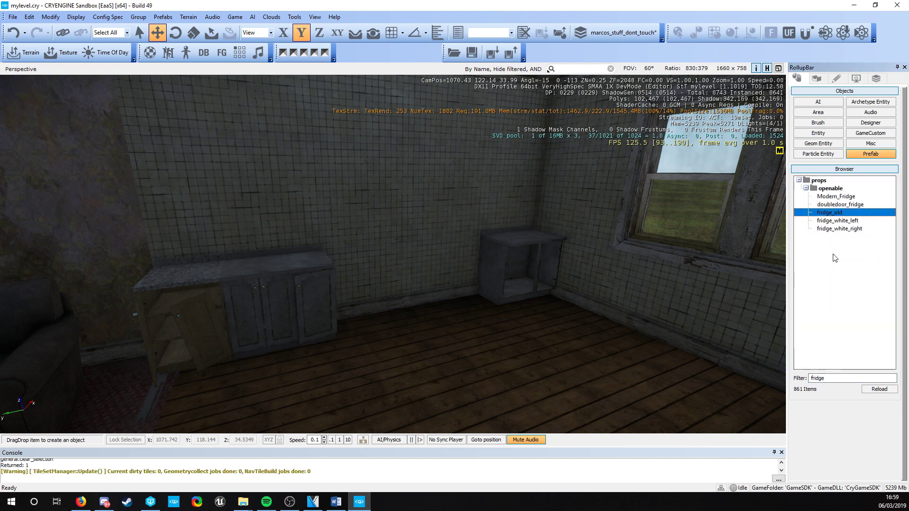
drag(836, 216, 460, 354)
right_drag(460, 354, 462, 353)
key(a)
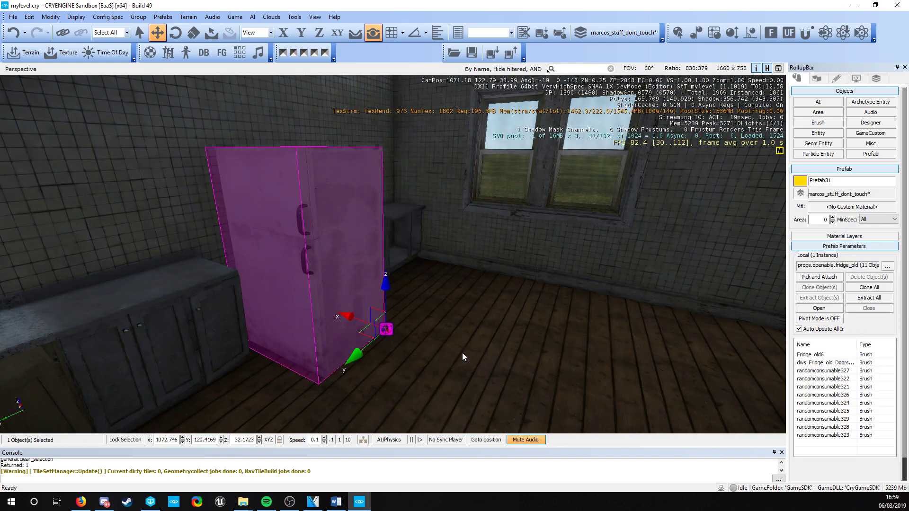
Enable angle snapping and rotate the fridge about Z so its back faces the tiled wall.
key(3)
click(414, 37)
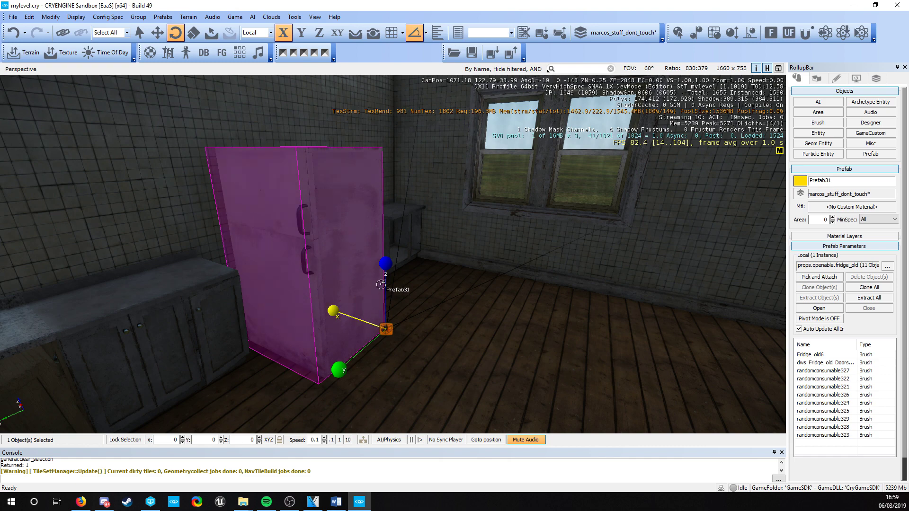
drag(380, 284, 386, 223)
key(a)
right_drag(386, 223, 384, 226)
key(2)
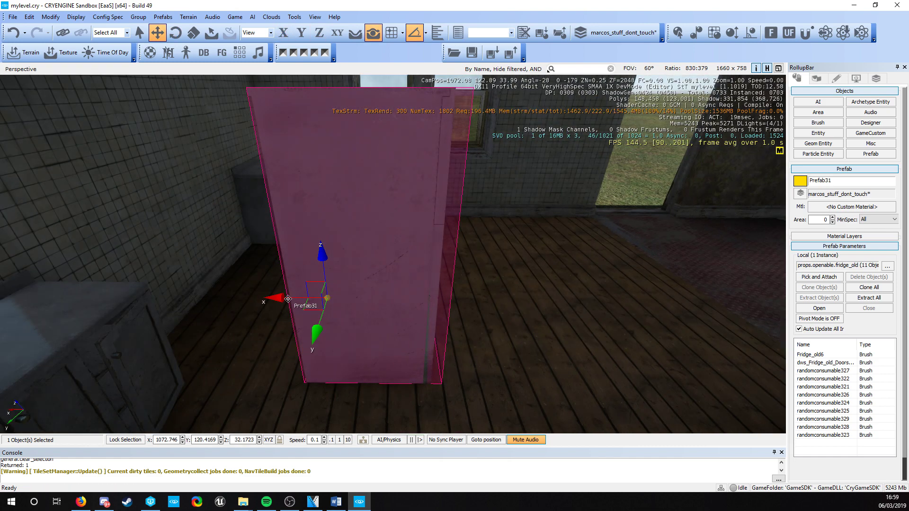
Move the fridge along X against the tiled wall to 1074.053, shift it along Y to 120.4941, and clear the selection.
drag(287, 298, 150, 286)
alt+middle_drag(176, 289, 156, 288)
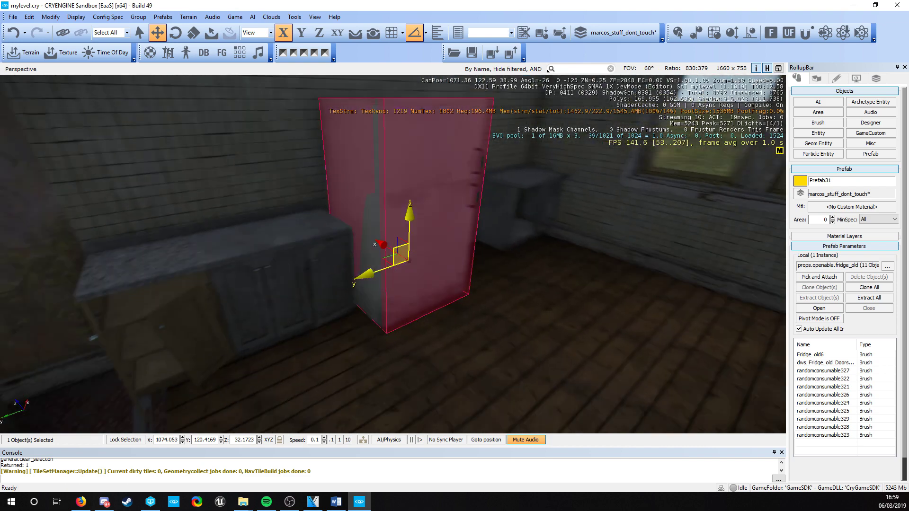
alt+middle_drag(399, 255, 364, 260)
drag(357, 269, 348, 270)
click(434, 328)
key(d)
right_drag(434, 329, 360, 323)
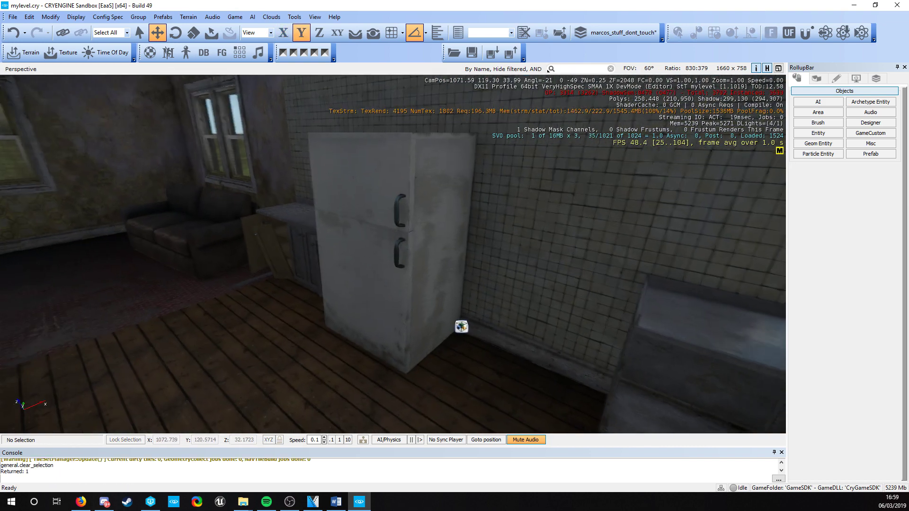
Open the fridge prefab to inspect its component brushes, close it again and clear the selection.
click(884, 156)
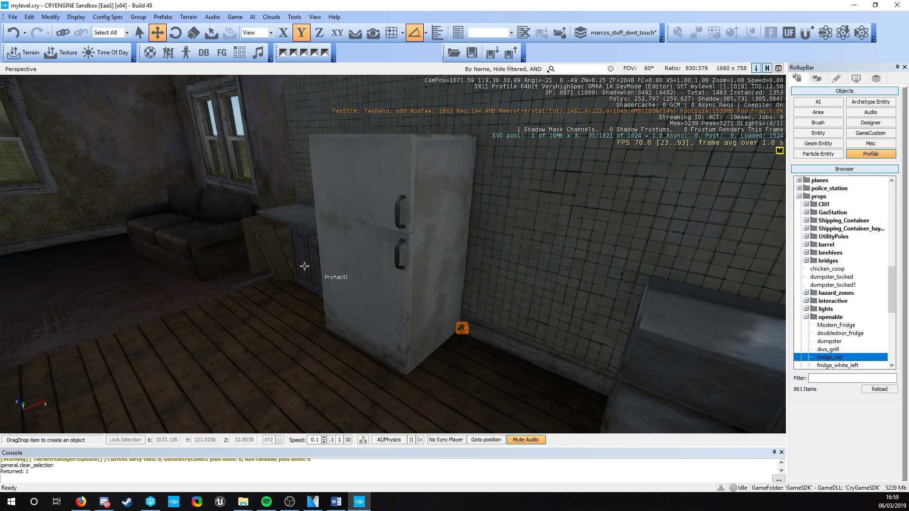
key(a)
right_drag(322, 260, 407, 256)
right_drag(222, 221, 196, 215)
key(w)
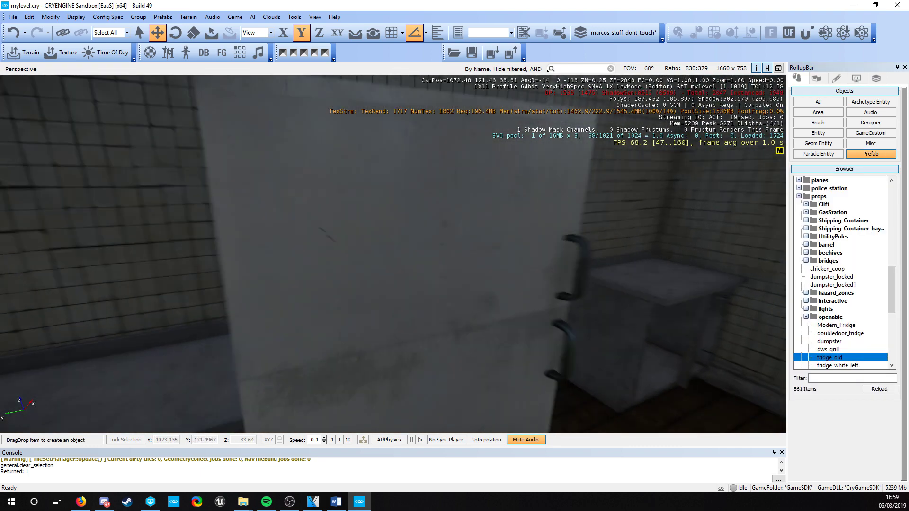
right_drag(303, 209, 266, 205)
key(d)
key(s)
click(379, 211)
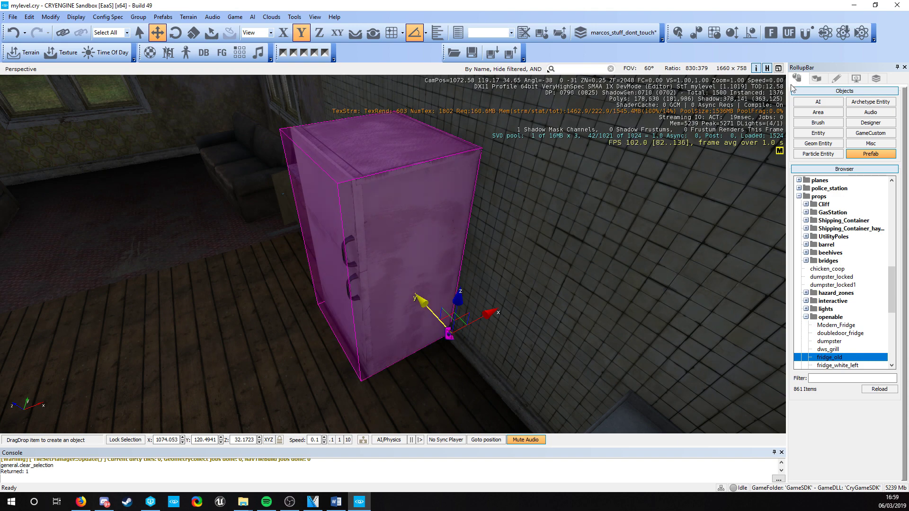
right_drag(502, 230, 482, 250)
click(827, 309)
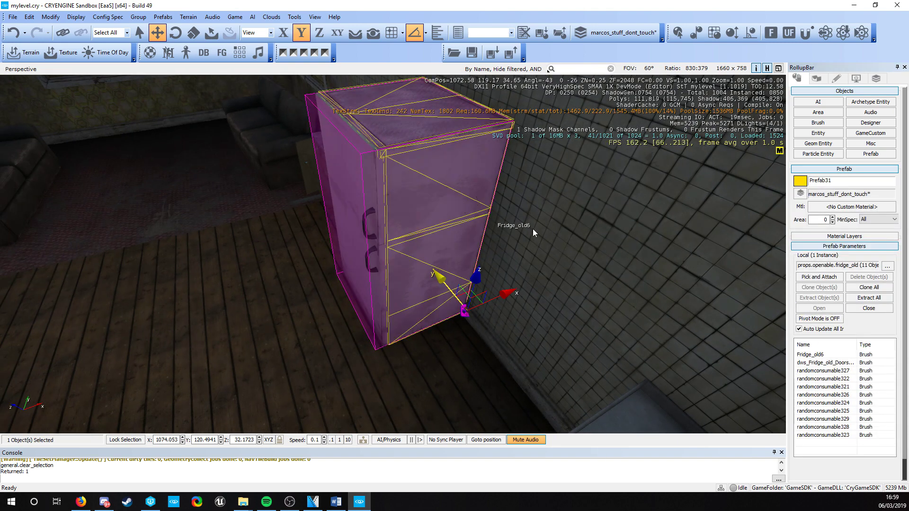
click(867, 309)
right_drag(454, 327, 303, 263)
key(Escape)
Filter the brushes by "dws" and browse the listed door and openable objects for the house doorway.
key(w)
right_drag(322, 220, 356, 138)
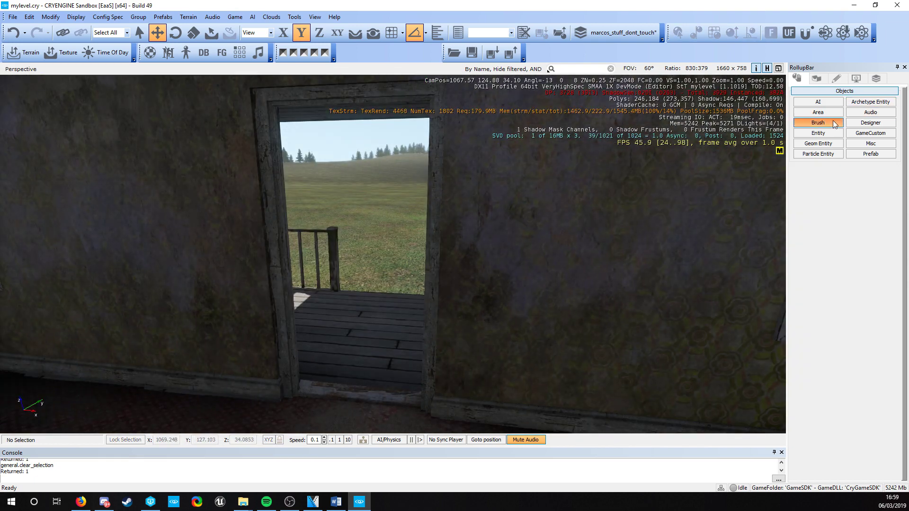
click(818, 123)
click(840, 377)
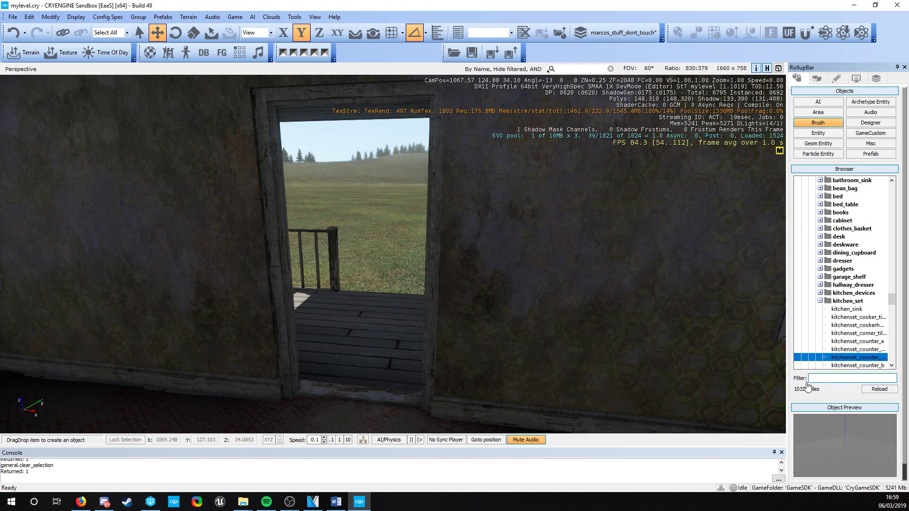
text(dws)
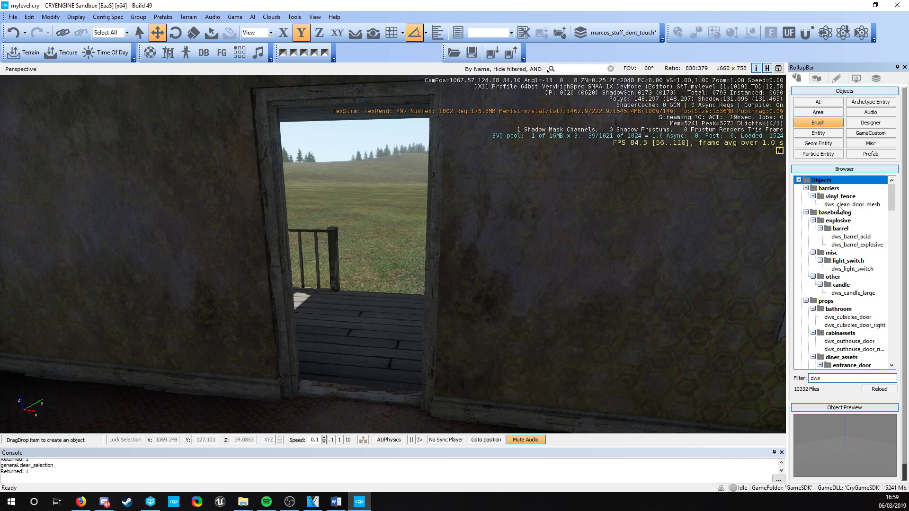
scroll(828, 349, down, 1)
scroll(837, 260, down, 4)
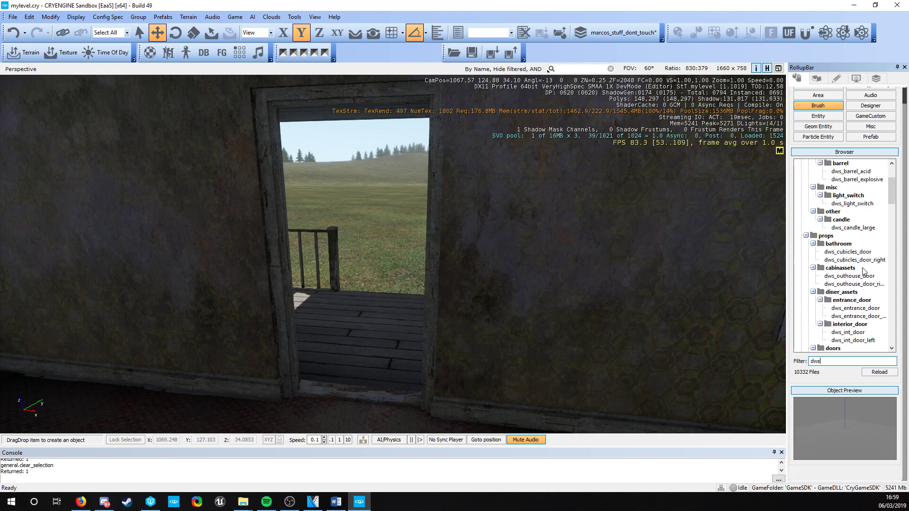
scroll(881, 298, down, 6)
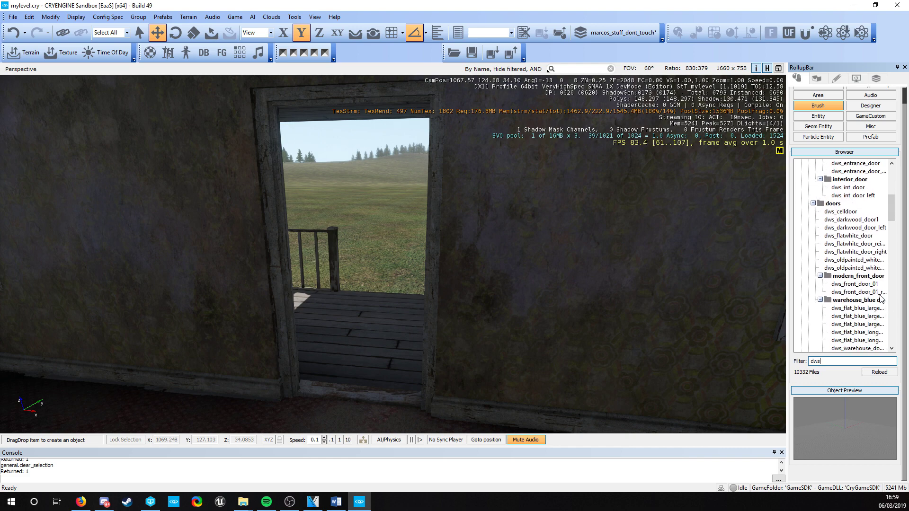
scroll(881, 298, down, 6)
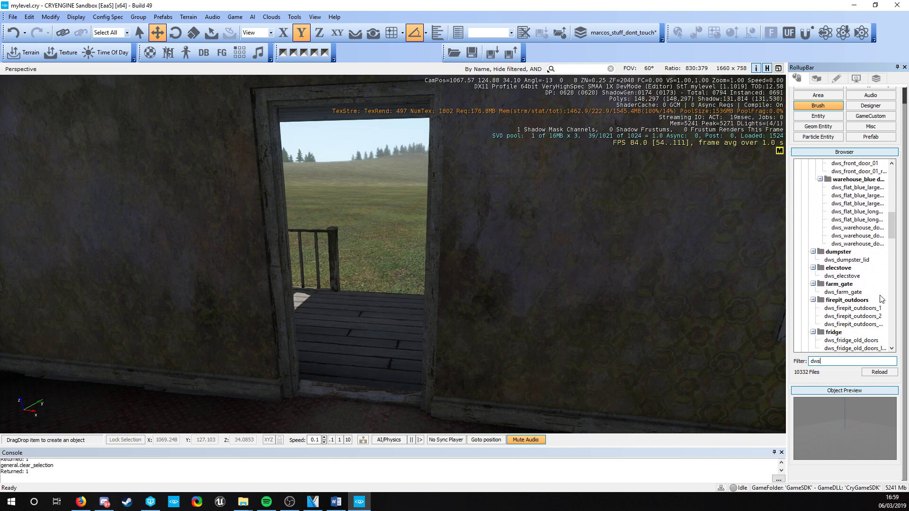
scroll(882, 298, down, 5)
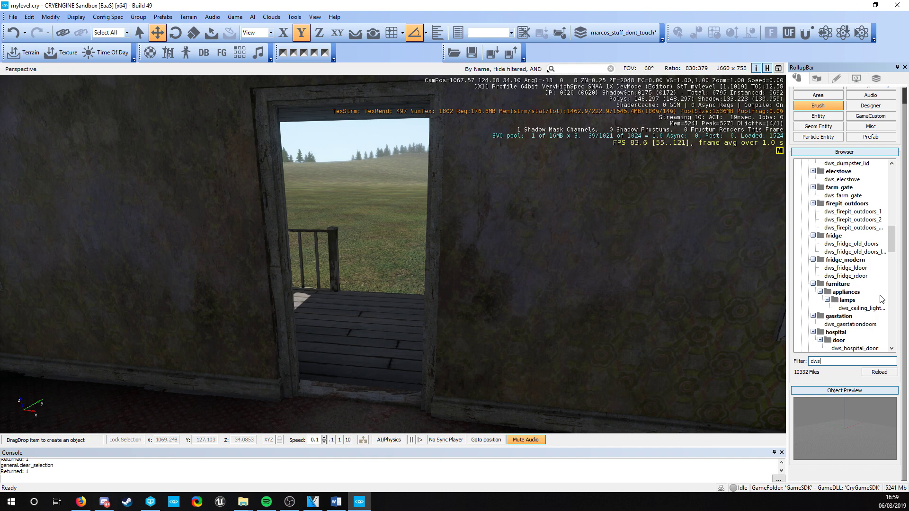
scroll(881, 298, down, 5)
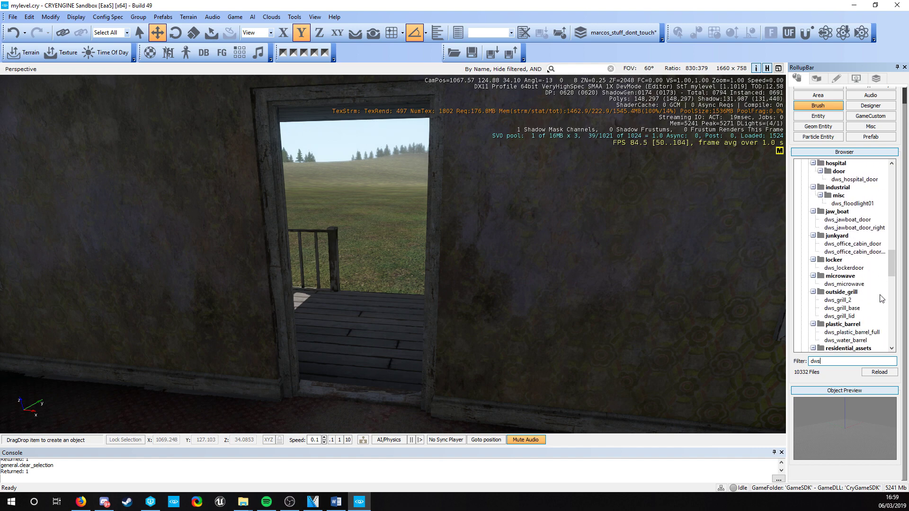
scroll(881, 299, down, 1)
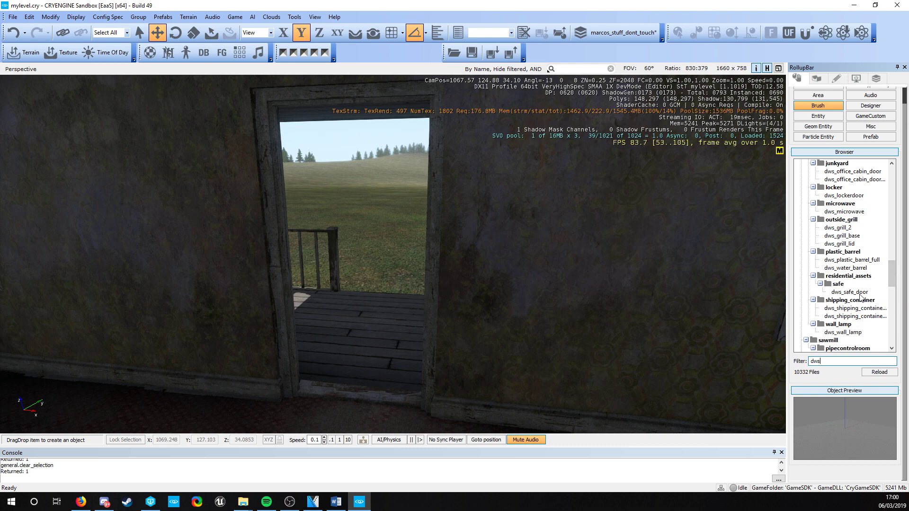
scroll(882, 317, down, 1)
scroll(882, 317, down, 2)
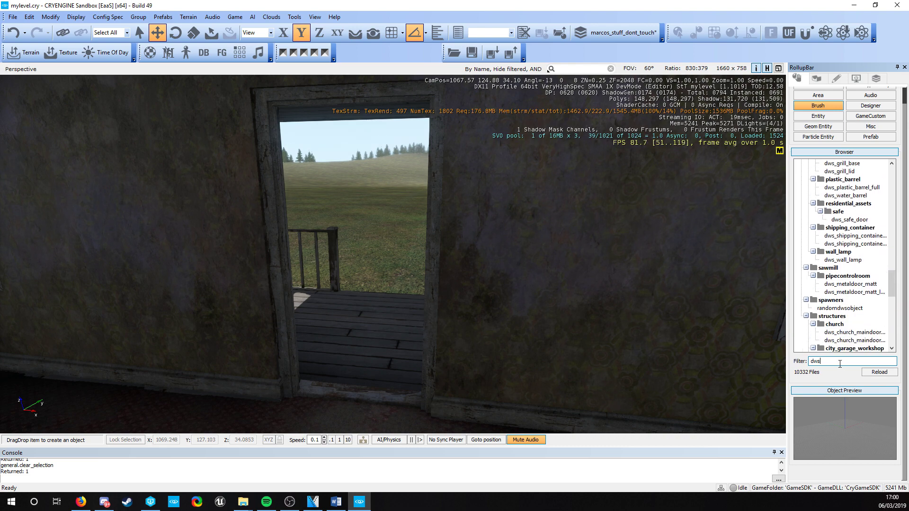
Filter the brushes by "3roo" and place dws_3_room_singlestory_frontdoor in the doorway to the porch.
text(3roo)
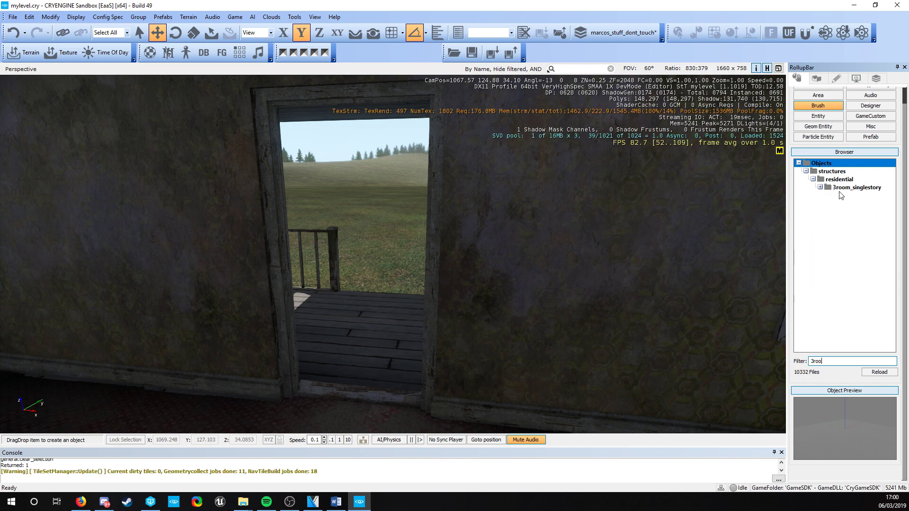
double_click(840, 189)
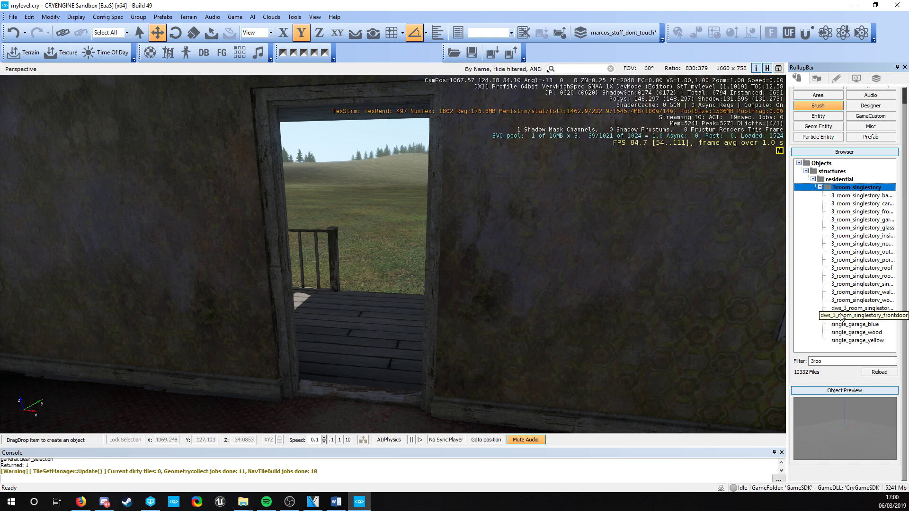
click(880, 316)
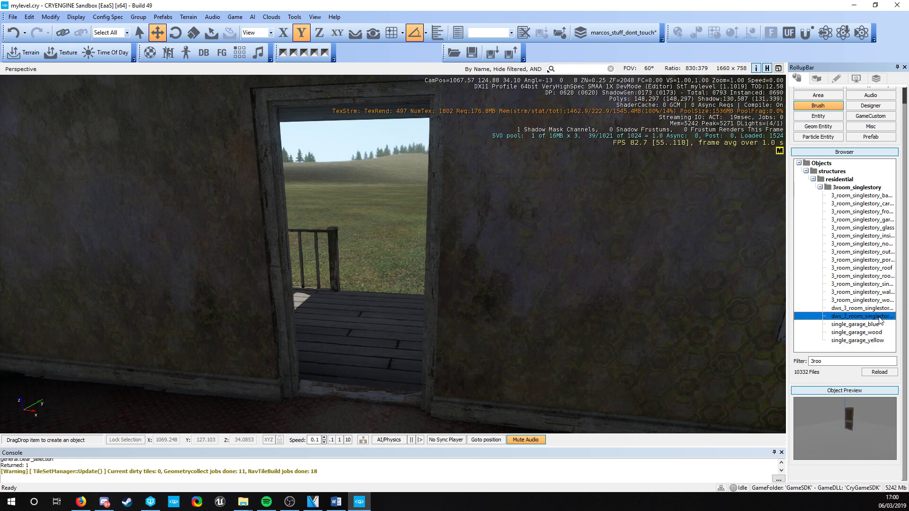
mouse_move(880, 318)
mouse_down()
mouse_move(663, 355)
mouse_move(387, 374)
mouse_move(387, 384)
mouse_move(441, 363)
mouse_up()
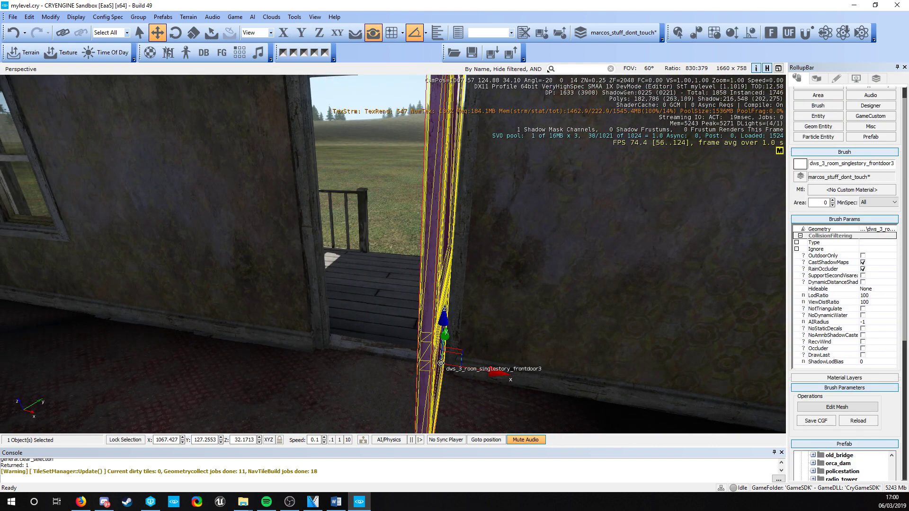
Rotate the front door brush to -90 degrees about its local Z axis so it lies in the doorway plane.
right_drag(323, 312, 559, 338)
key(a)
key(3)
scroll(323, 310, down, 2)
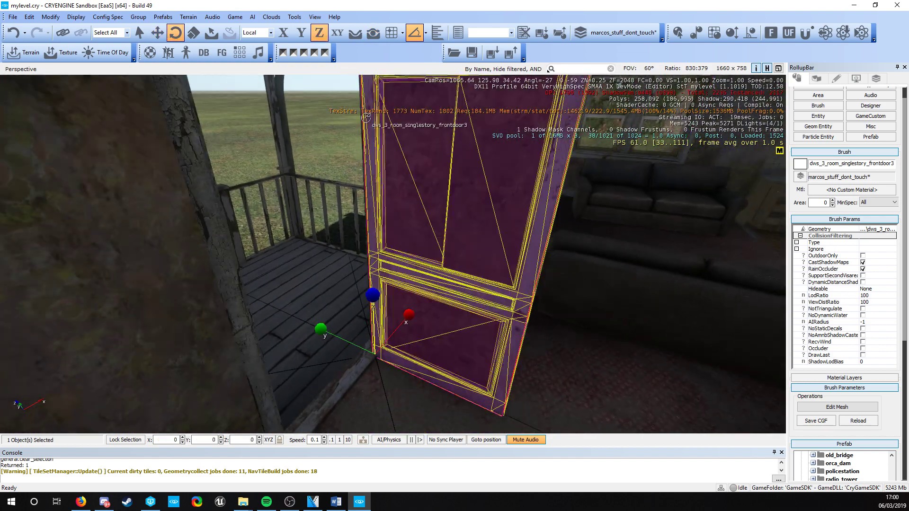
drag(374, 310, 366, 355)
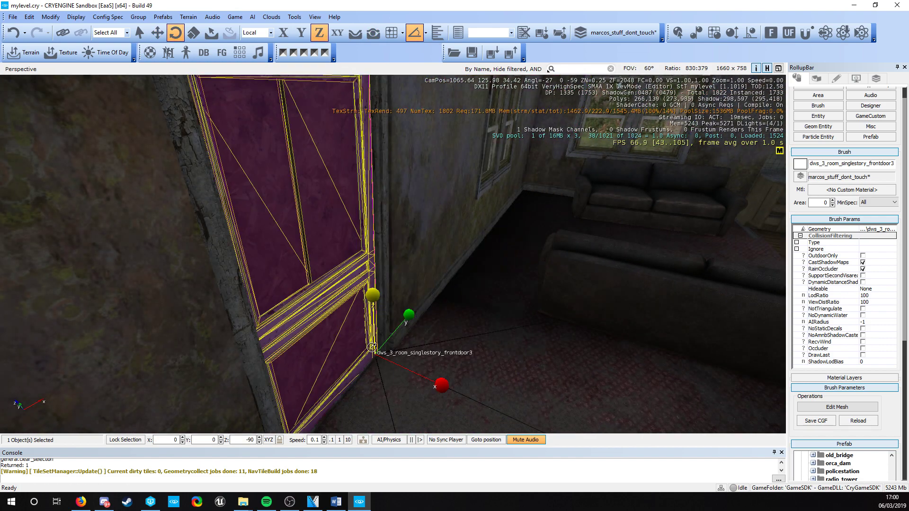
Move the front door along X to 1067.524 and along Y to 127.2247 to fit it into the door frame.
key(a)
right_drag(366, 355, 654, 374)
key(w)
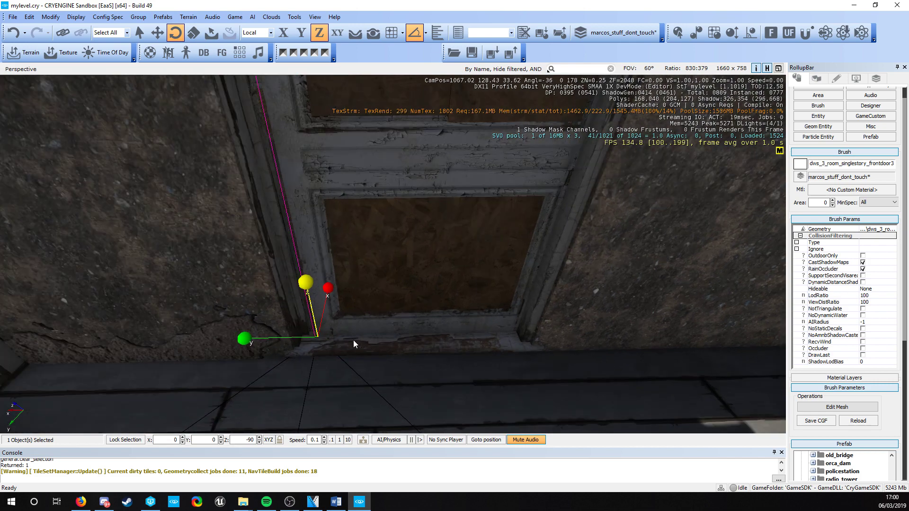
key(1)
drag(275, 337, 267, 337)
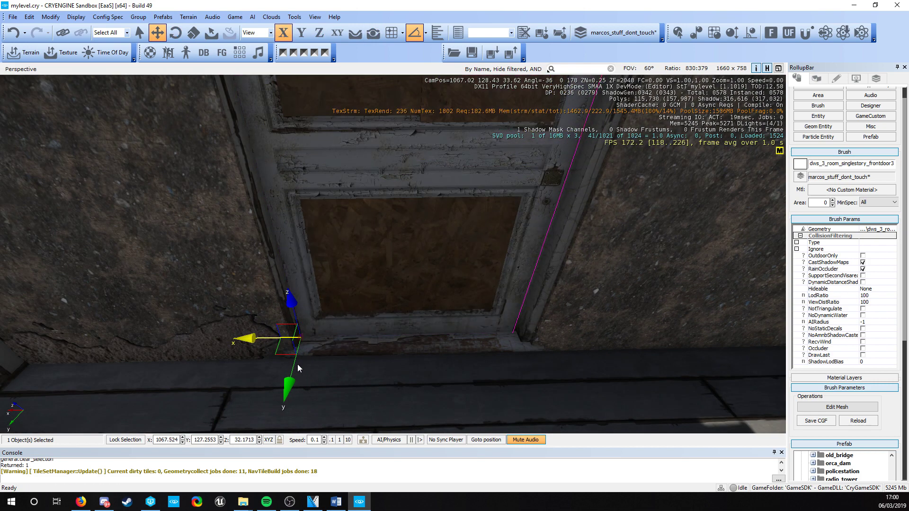
drag(297, 364, 302, 367)
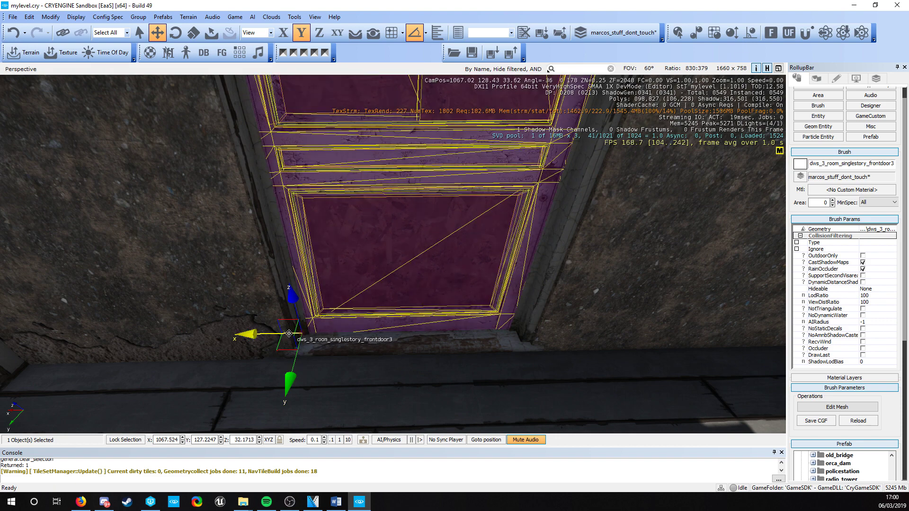
key(2)
drag(290, 290, 310, 294)
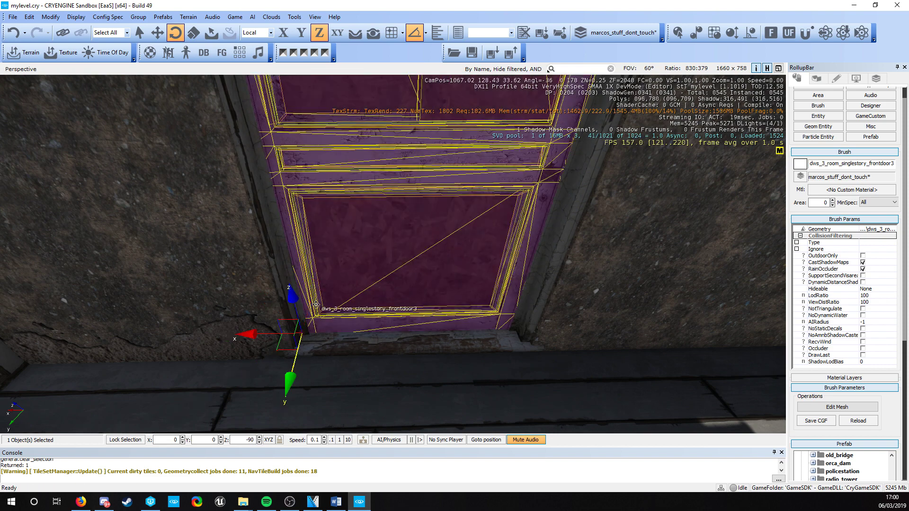
Fine-tune the front door's position to X 1067.513 and Y 127.2046, and clear the selection.
key(1)
key(s)
right_drag(260, 332, 284, 315)
key(a)
right_drag(328, 379, 453, 361)
key(a)
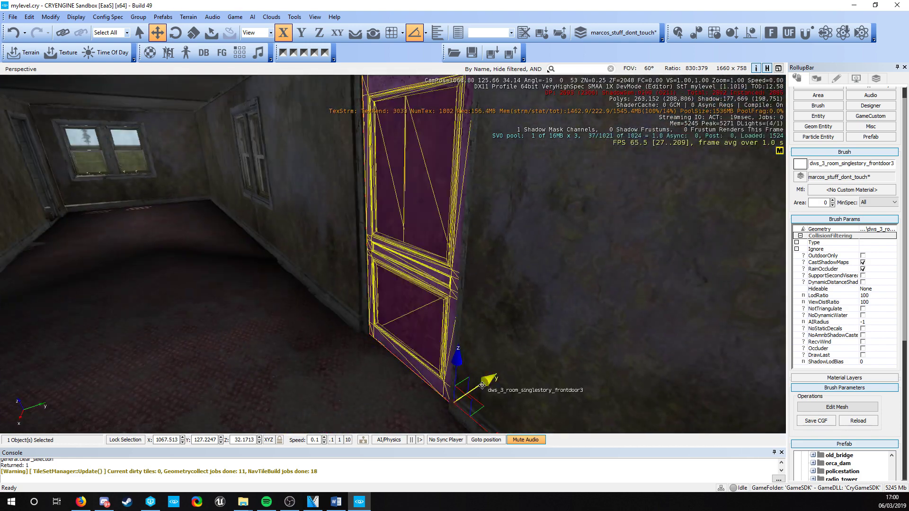
drag(480, 381, 477, 381)
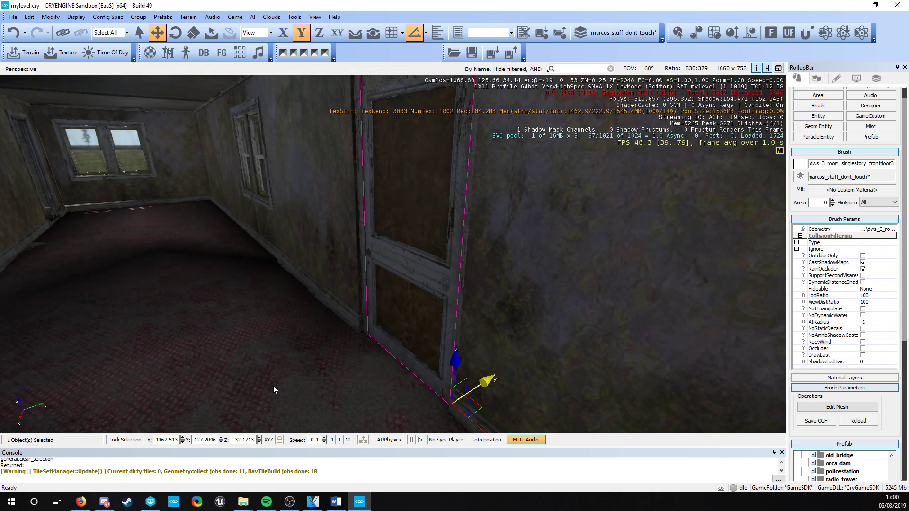
right_drag(509, 294, 625, 261)
key(s)
click(328, 253)
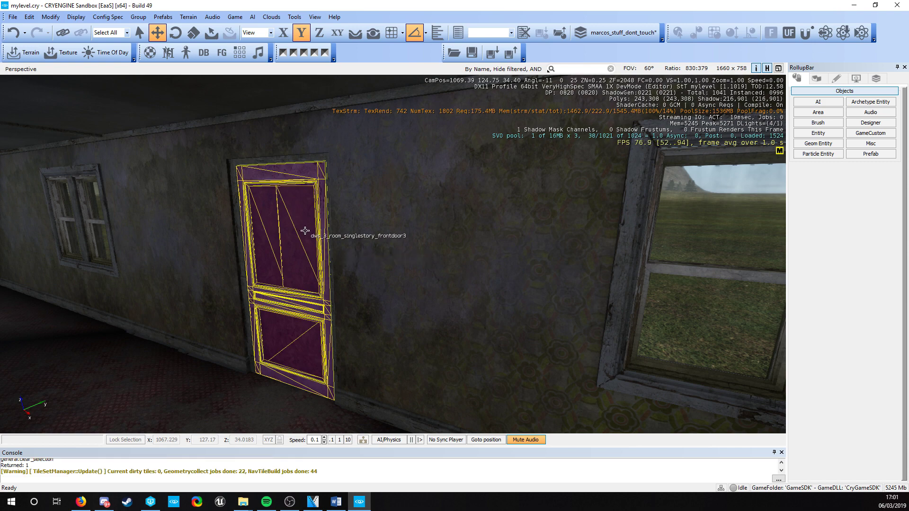
Examine how the front door fits its frame from inside the hallway and living room.
right_drag(304, 229, 256, 240)
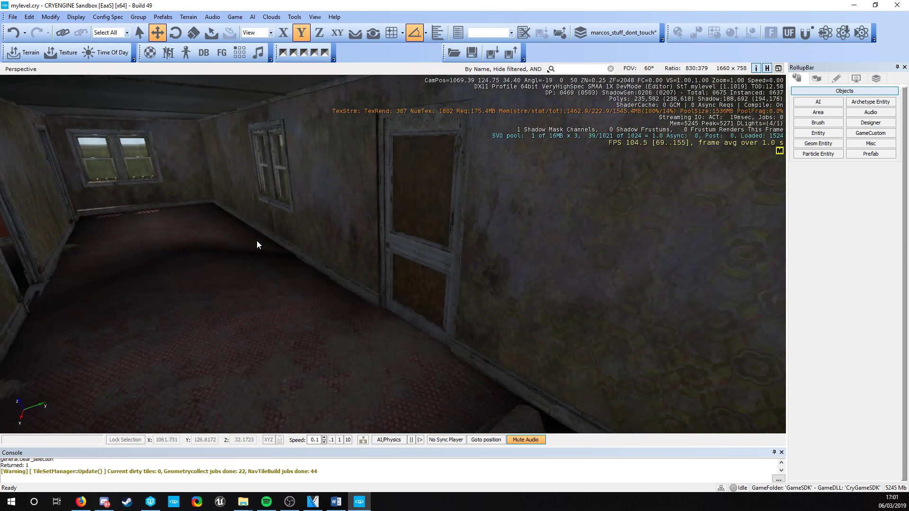
right_drag(345, 289, 360, 294)
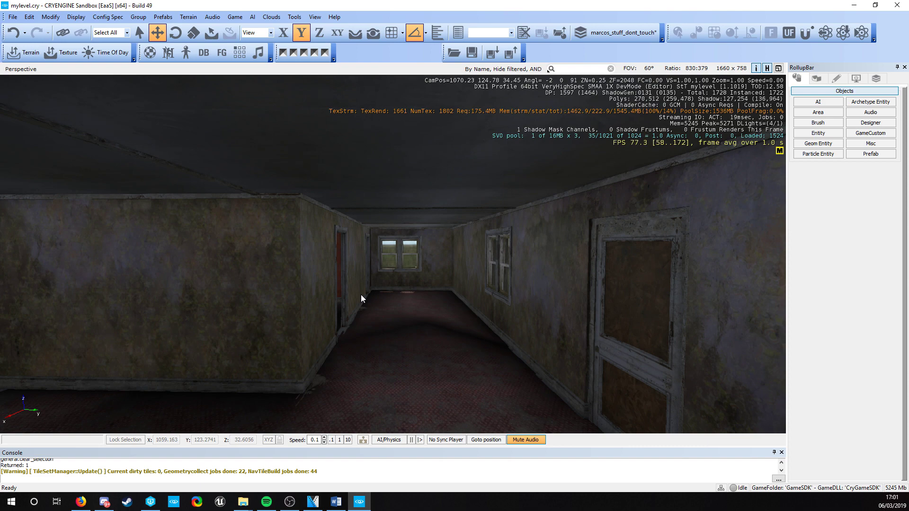
right_drag(360, 295, 38, 313)
key(w)
key(s)
key(a)
right_drag(335, 305, 373, 299)
key(w)
key(s)
right_drag(209, 399, 208, 303)
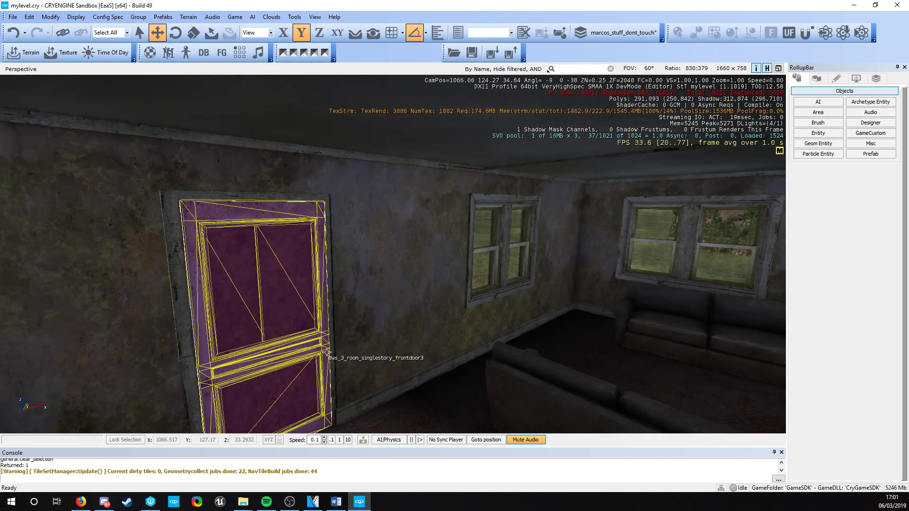
Try to rotate the front door about its local Z axis and clear the selection.
click(207, 303)
right_drag(314, 404, 307, 413)
key(3)
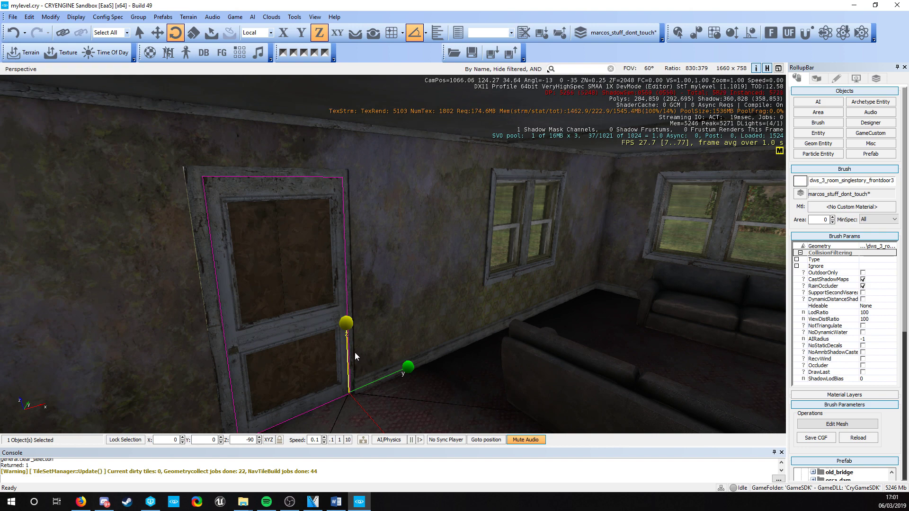
mouse_move(355, 354)
mouse_down()
mouse_move(346, 391)
mouse_move(355, 334)
mouse_move(345, 372)
mouse_move(348, 364)
mouse_up()
key(w)
right_drag(348, 363, 616, 381)
key(Escape)
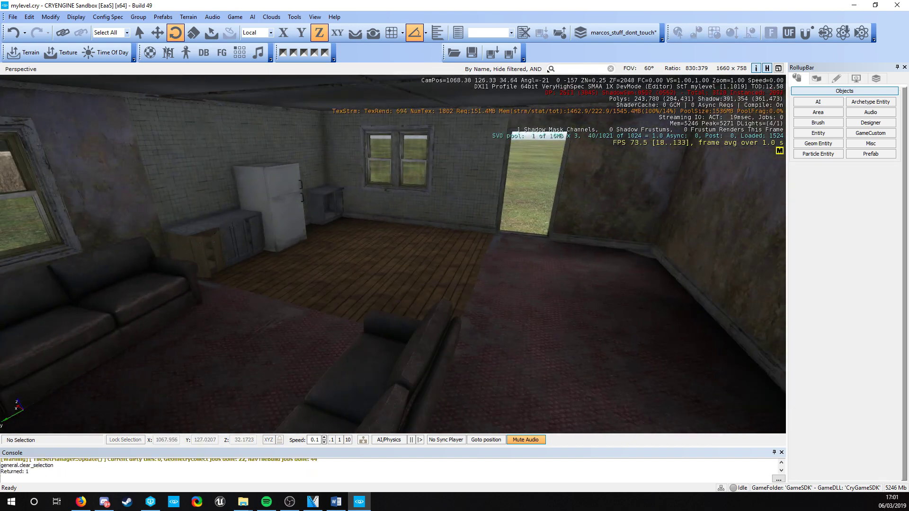
Inspect the house from outside and the game volume settings of the neighbouring overgrown house, and clear the selection.
key(s)
right_drag(393, 254, 454, 279)
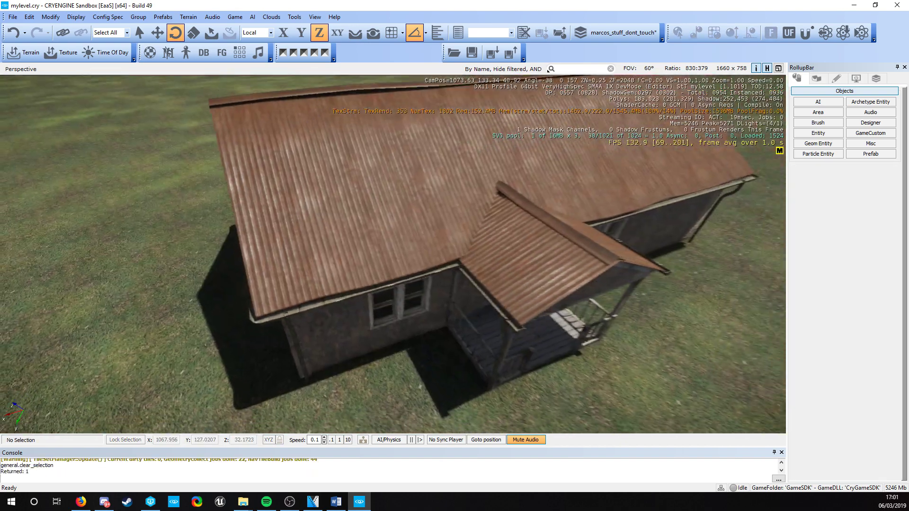
right_drag(236, 384, 175, 374)
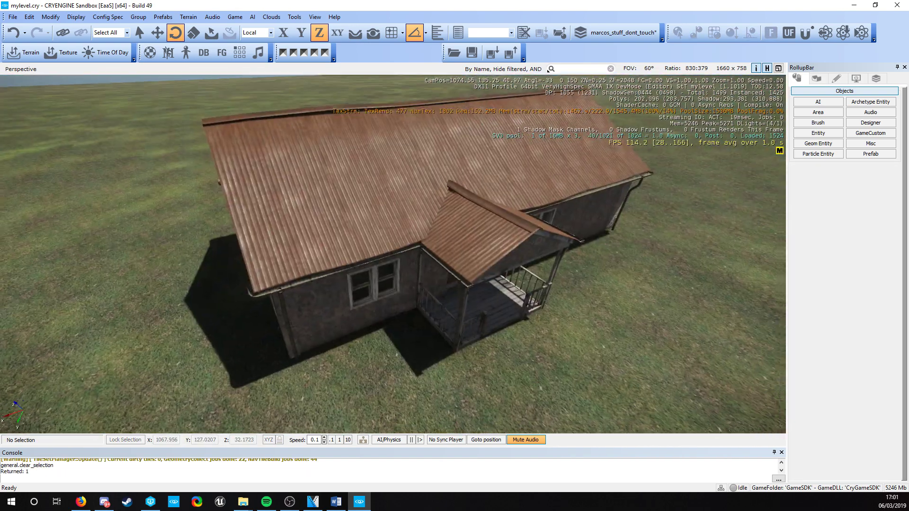
key(w)
right_drag(272, 300, 192, 303)
key(w)
key(s)
click(206, 226)
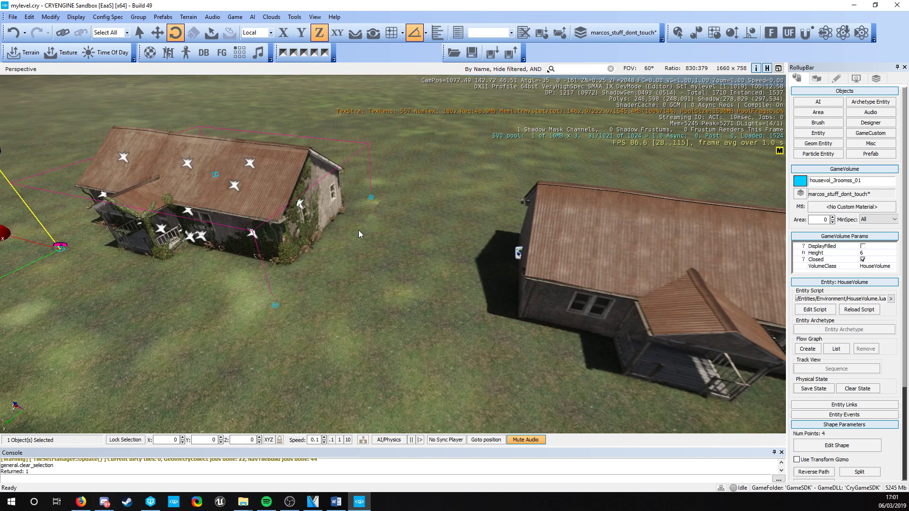
click(359, 230)
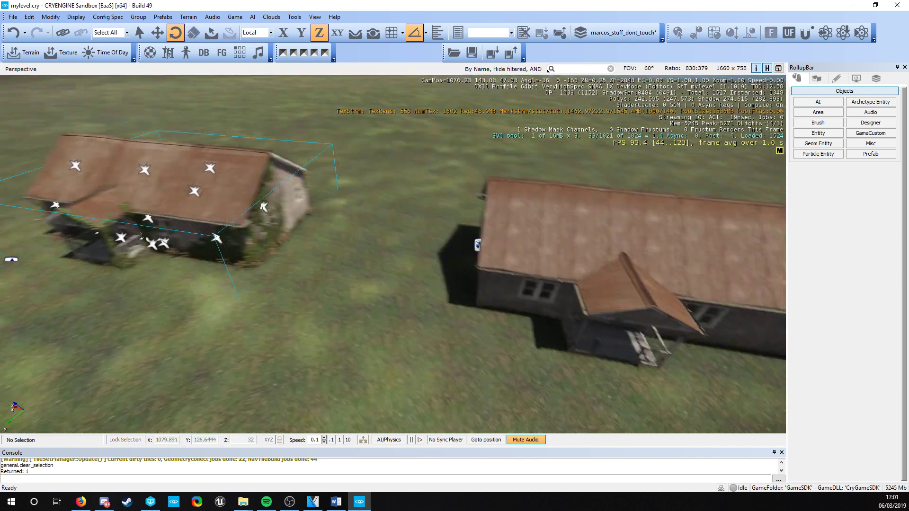
Create a GameVolume that follows the terrain, outlining the new house with four corner points.
right_drag(393, 246, 478, 263)
key(d)
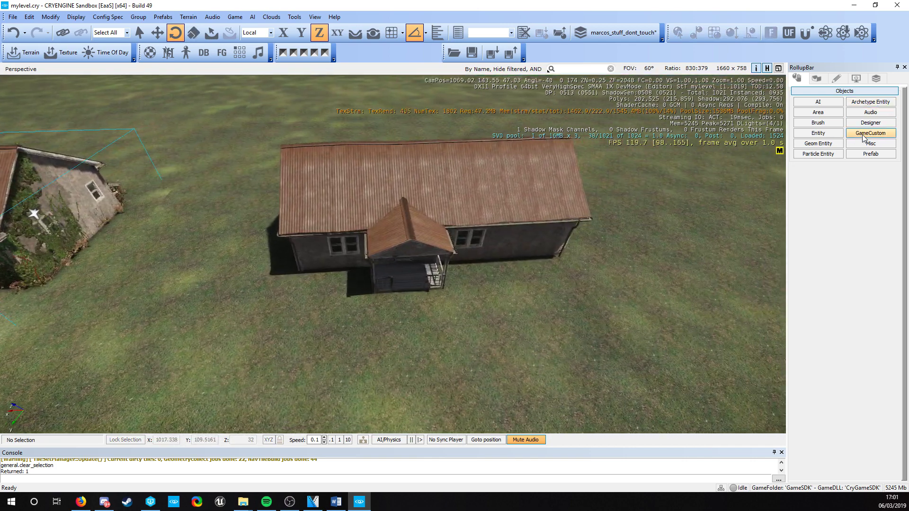
click(862, 136)
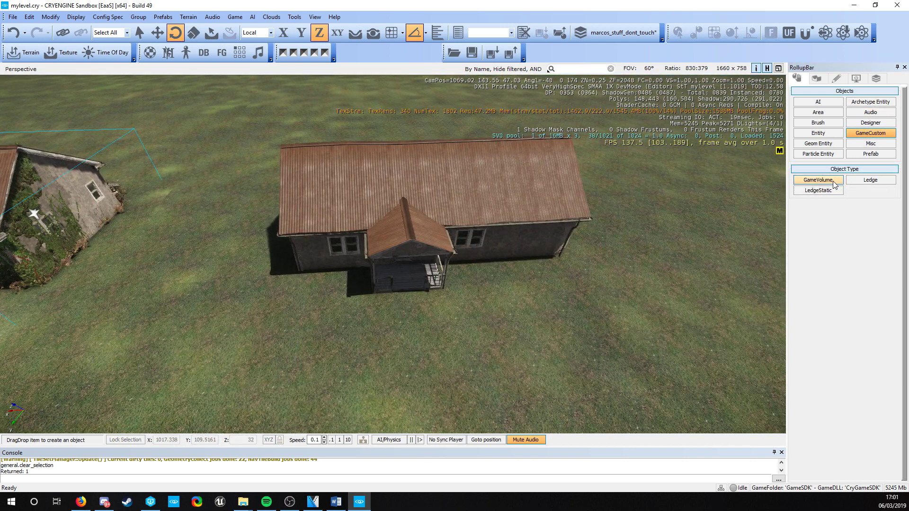
click(833, 182)
click(358, 34)
key(s)
mouse_move(226, 325)
right_down()
mouse_move(289, 344)
mouse_move(228, 314)
right_up()
key(s)
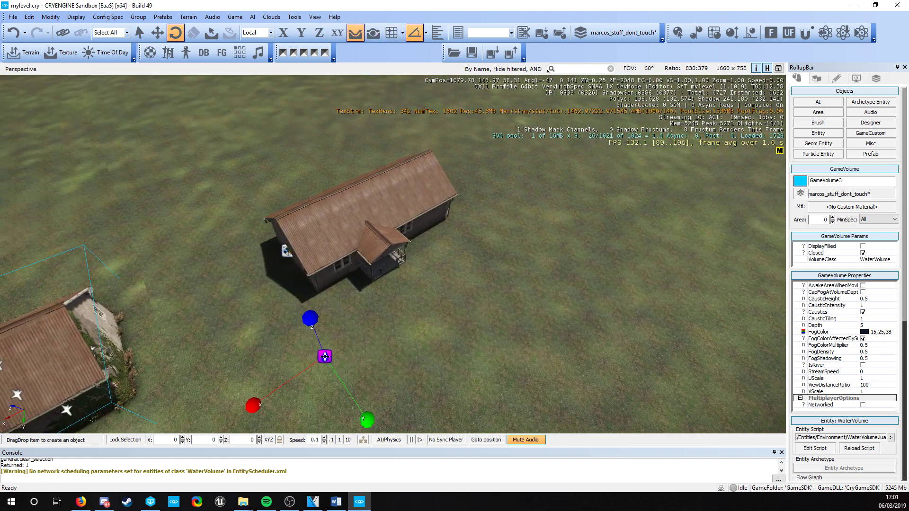
click(238, 222)
click(435, 136)
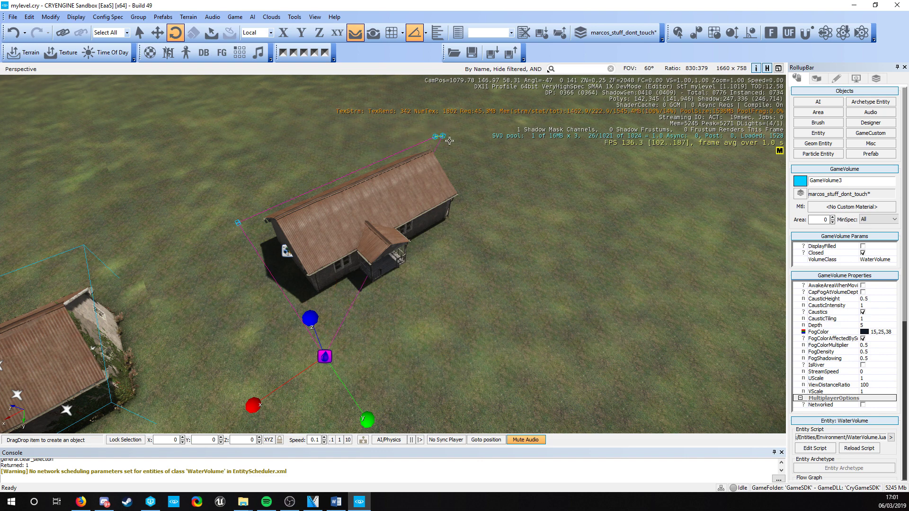
double_click(541, 223)
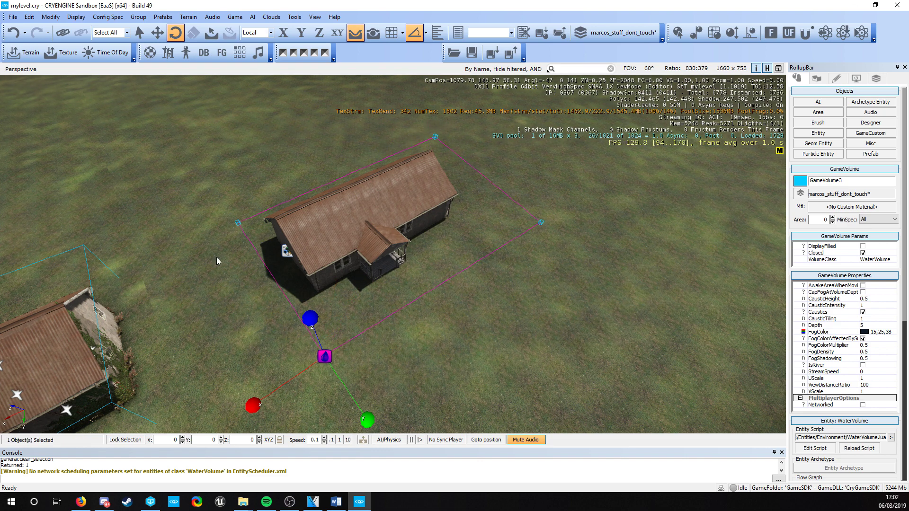
Move the new game volume along X to 1078.829 and lower it along Z to 30.8801.
key(d)
key(w)
right_drag(389, 260, 391, 259)
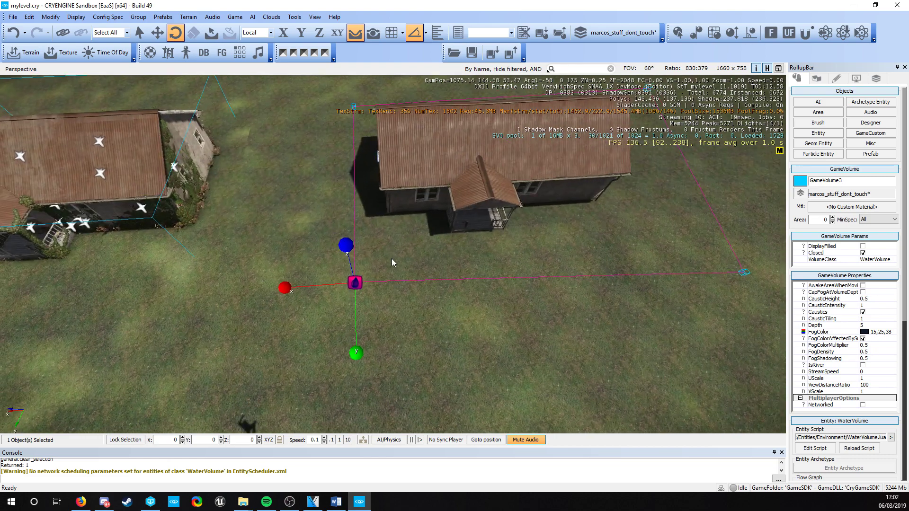
key(2)
drag(329, 284, 307, 286)
key(w)
key(d)
right_drag(306, 286, 306, 284)
key(s)
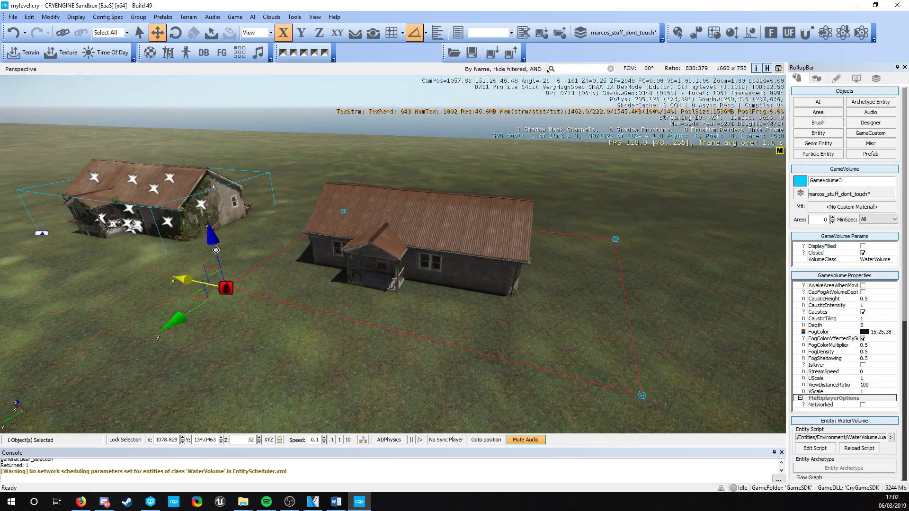
drag(214, 255, 214, 267)
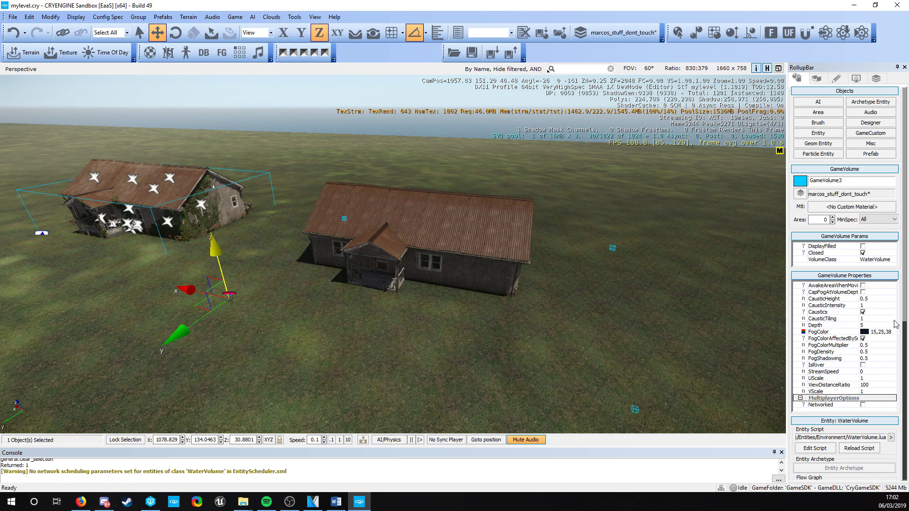
Change the new game volume's VolumeClass to HouseVolume and reselect the volume to refresh its parameters.
click(878, 259)
click(891, 260)
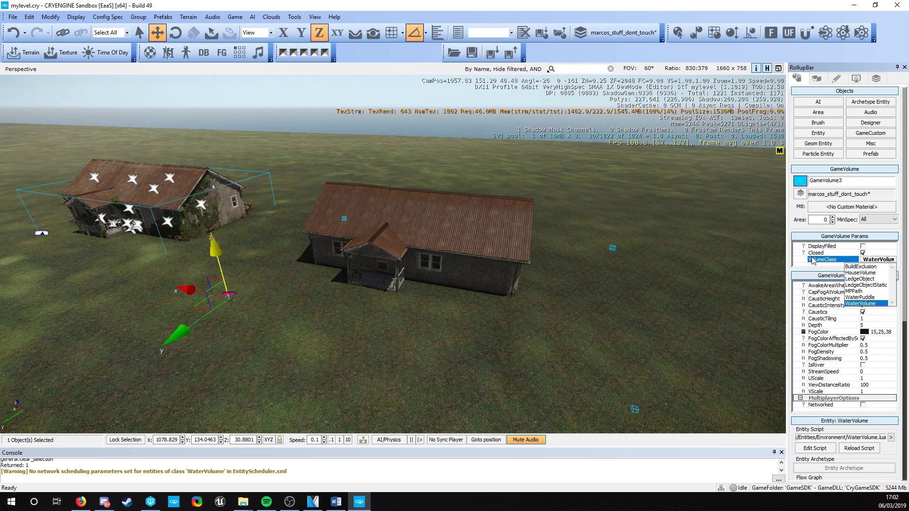
click(860, 273)
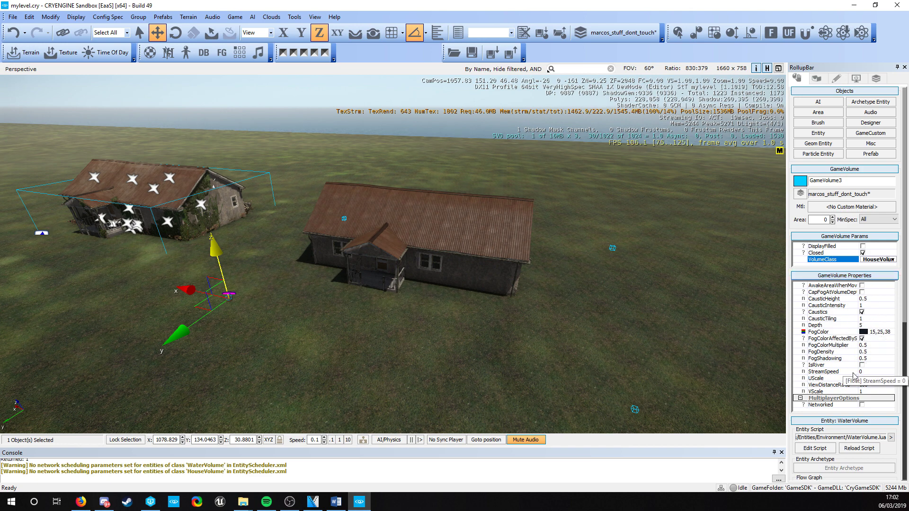
right_drag(467, 333, 433, 349)
click(229, 265)
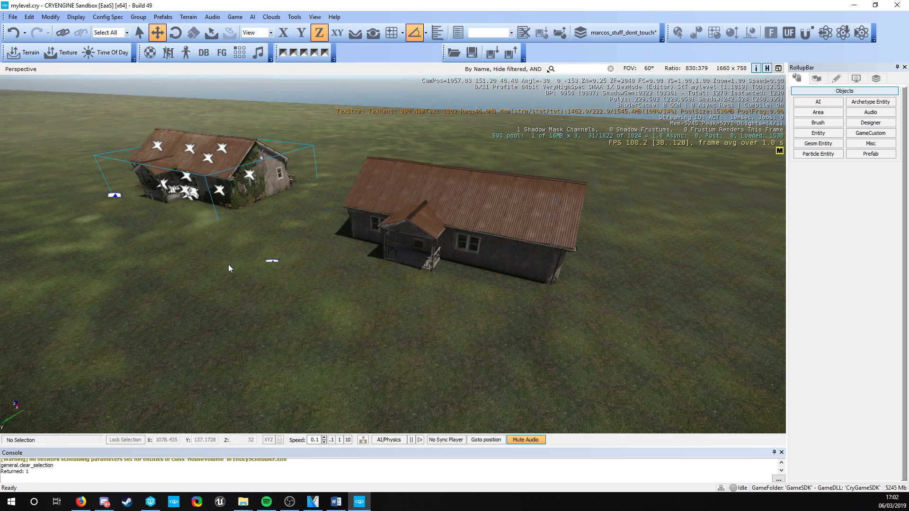
click(270, 265)
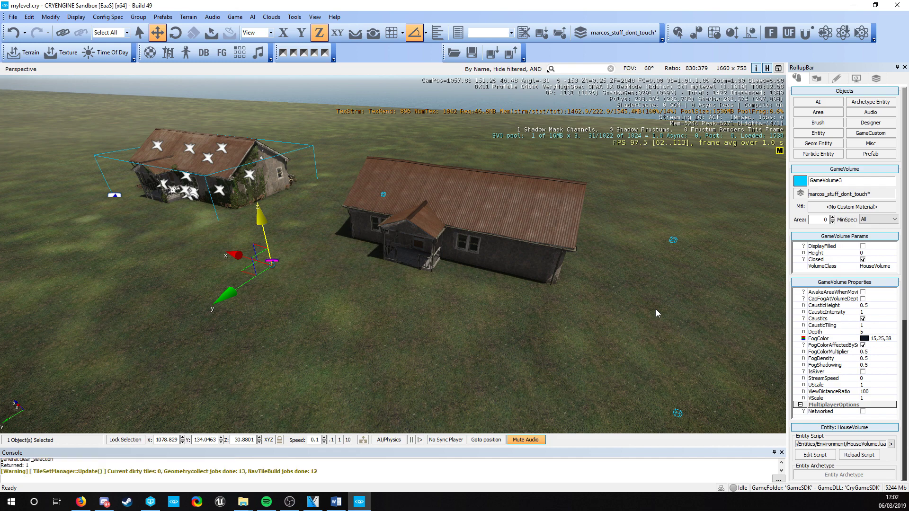
Try Height values of 10 and 5 for the house volume.
click(876, 253)
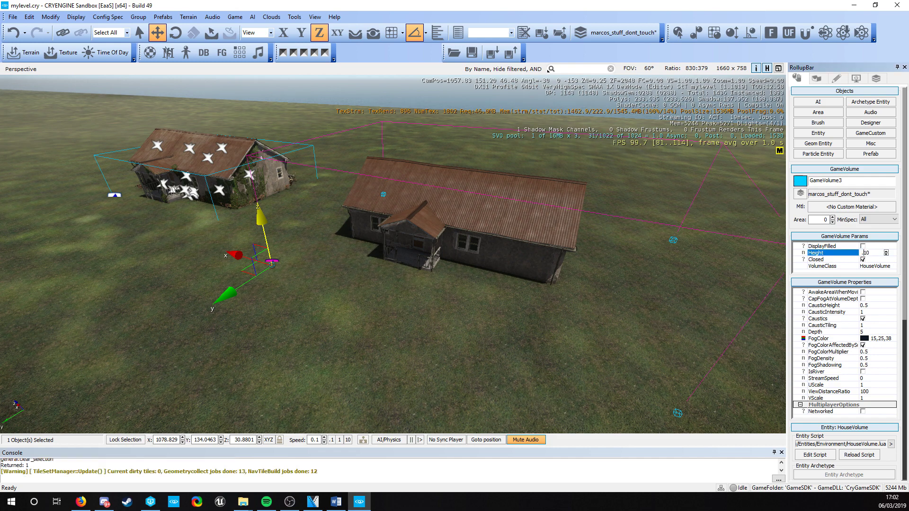
right_drag(425, 263, 455, 260)
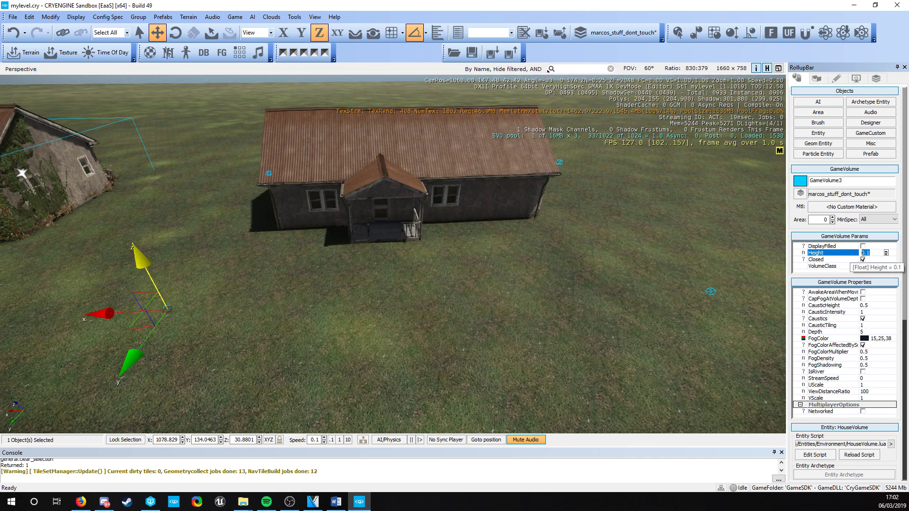
text(5)
key(Return)
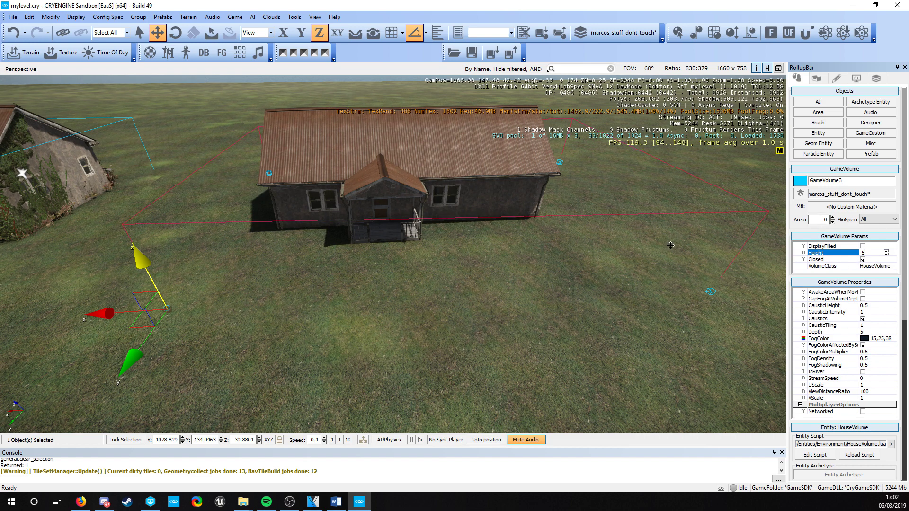
Set the house volume's Height to 7 so it encloses the roof, and clear the selection.
text(7)
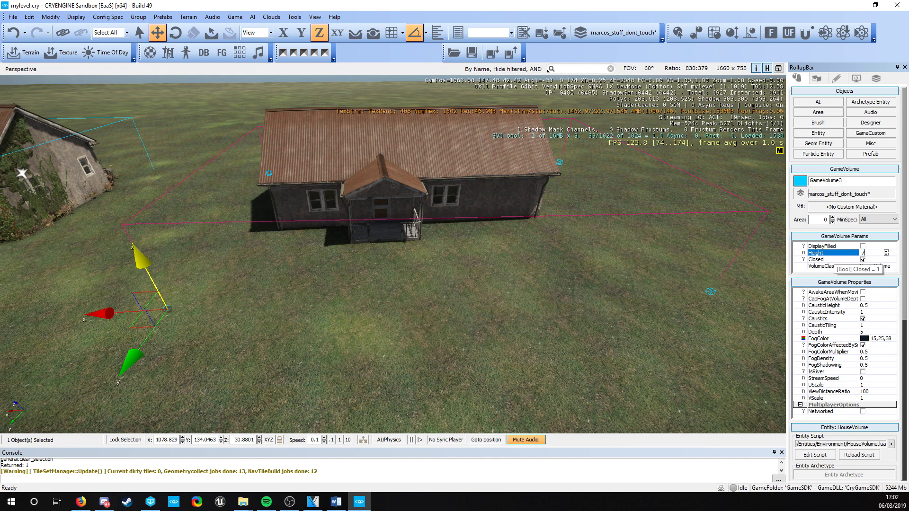
key(Return)
right_drag(540, 189, 469, 195)
key(a)
key(w)
key(a)
mouse_move(203, 243)
right_down()
mouse_move(303, 213)
mouse_move(203, 243)
right_up()
key(s)
click(203, 243)
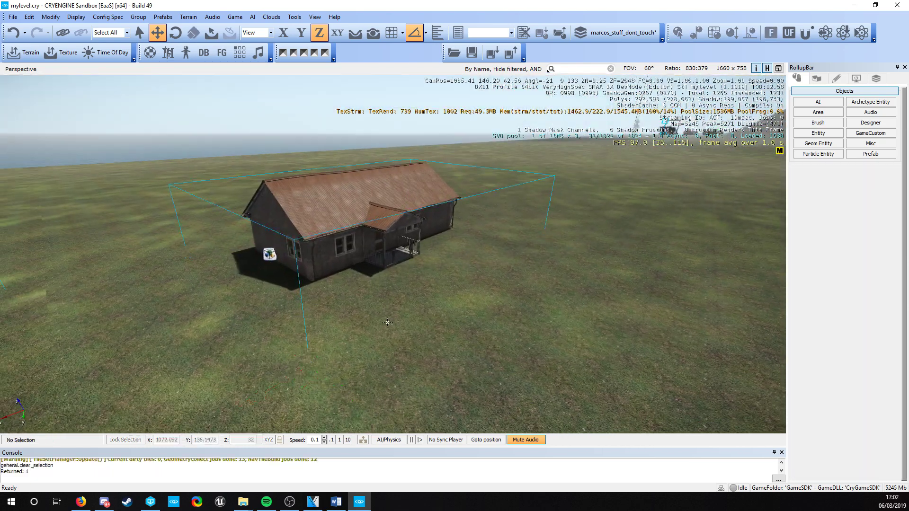
Examine the neighbouring furnished, overgrown house inside and out as a reference for detailing the new house.
right_drag(314, 277, 270, 274)
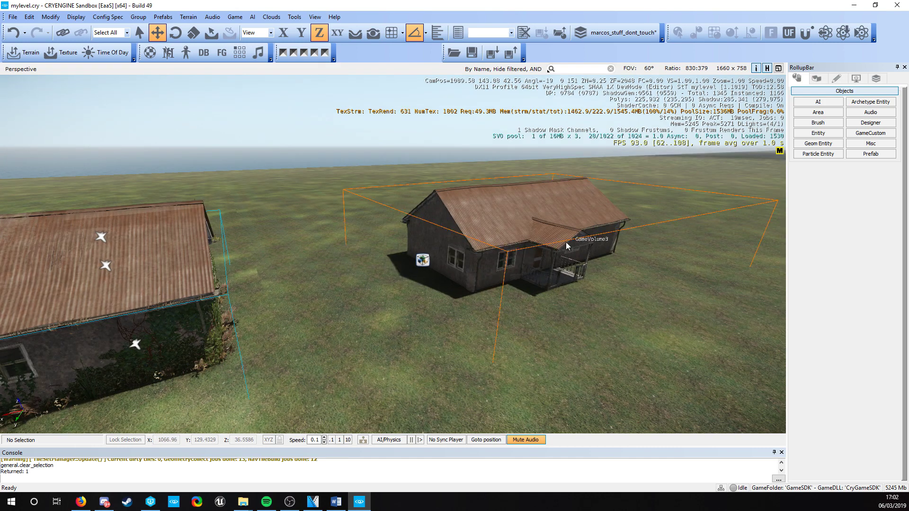
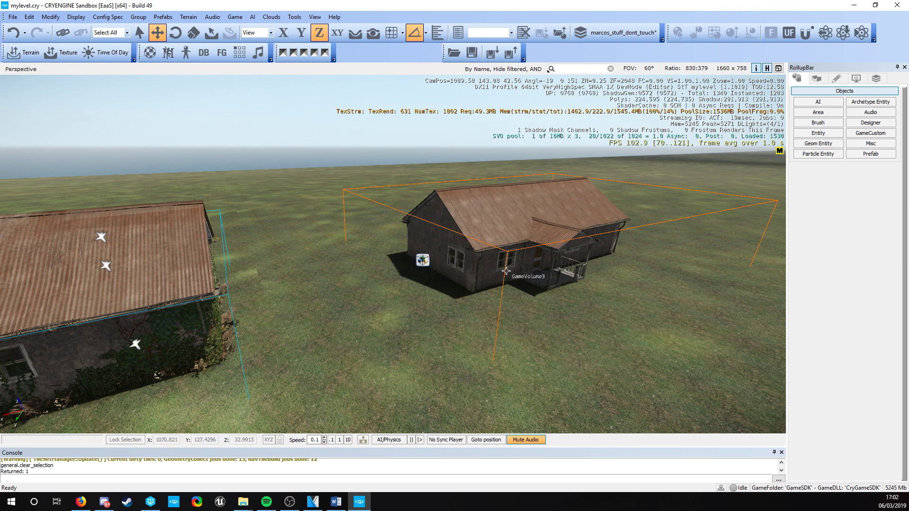
key(w)
key(a)
mouse_move(506, 271)
right_down()
mouse_move(441, 271)
mouse_move(398, 291)
mouse_move(426, 274)
mouse_move(512, 259)
mouse_move(492, 265)
mouse_move(498, 274)
right_up()
key(w)
key(a)
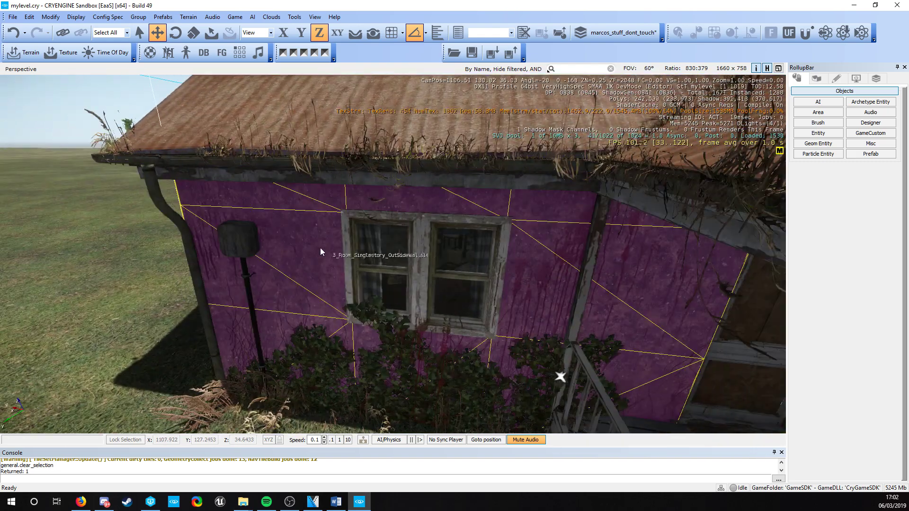
click(237, 237)
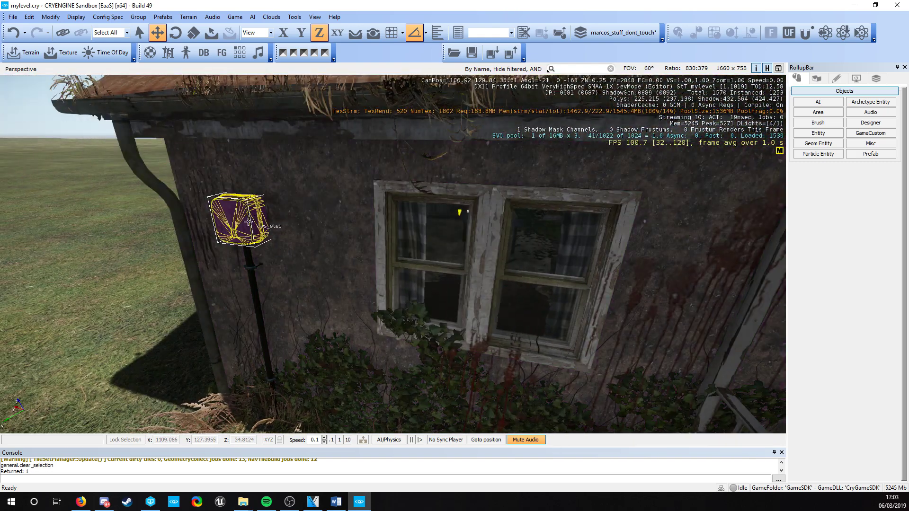
key(w)
right_drag(248, 222, 232, 199)
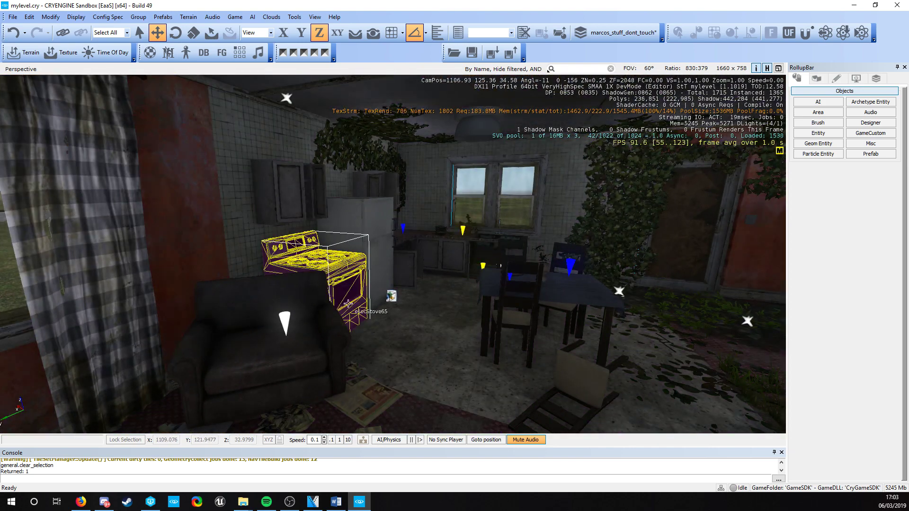
key(s)
right_drag(257, 271, 407, 276)
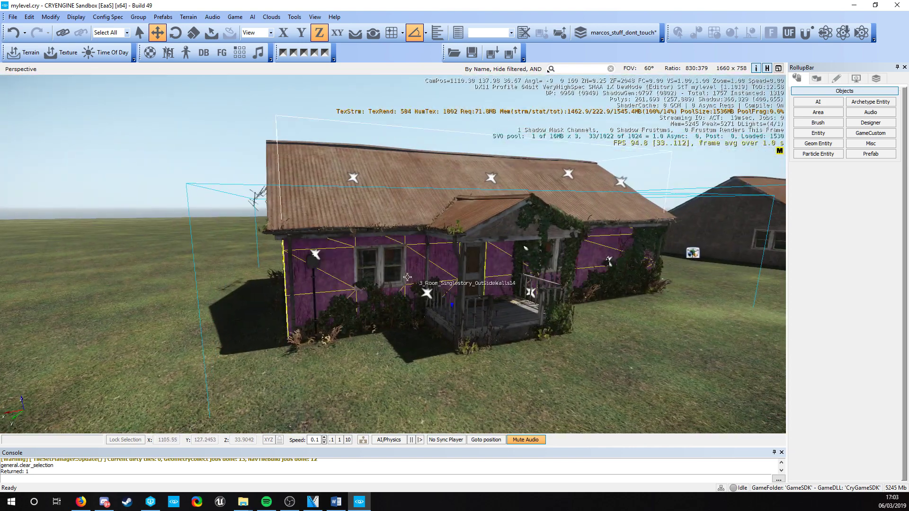
right_drag(332, 278, 522, 266)
key(w)
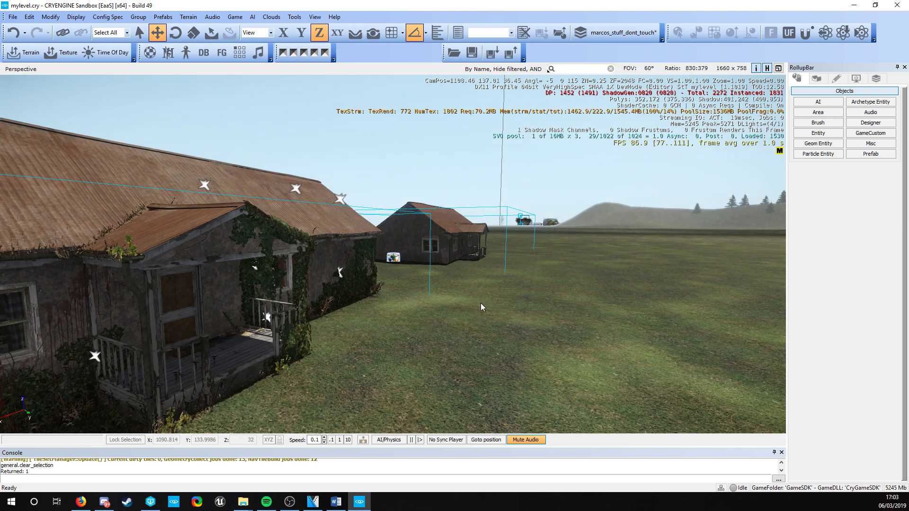
Place a dws_elecstove brush in the second house's kitchen, between the fridge and the corner counter.
key(w)
mouse_move(481, 303)
right_down()
mouse_move(550, 282)
mouse_move(482, 302)
right_up()
key(s)
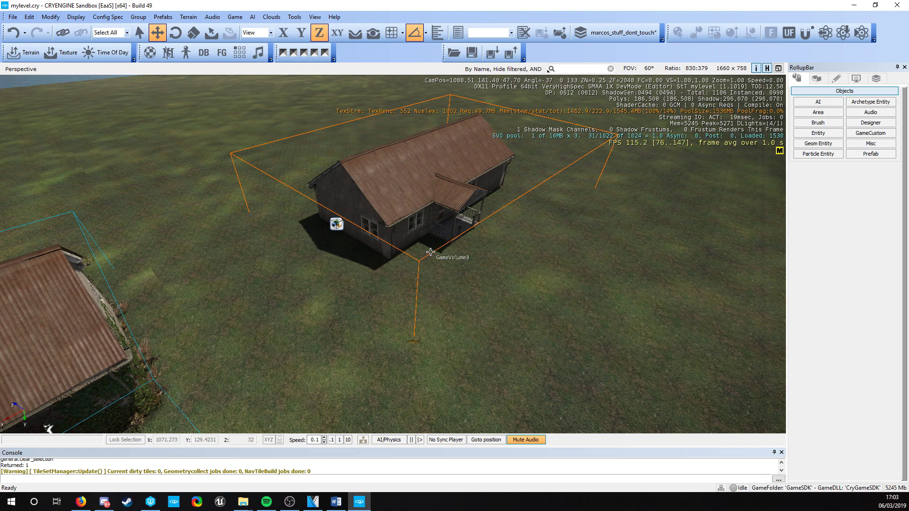
key(w)
right_drag(614, 176, 613, 176)
scroll(614, 176, up, 2)
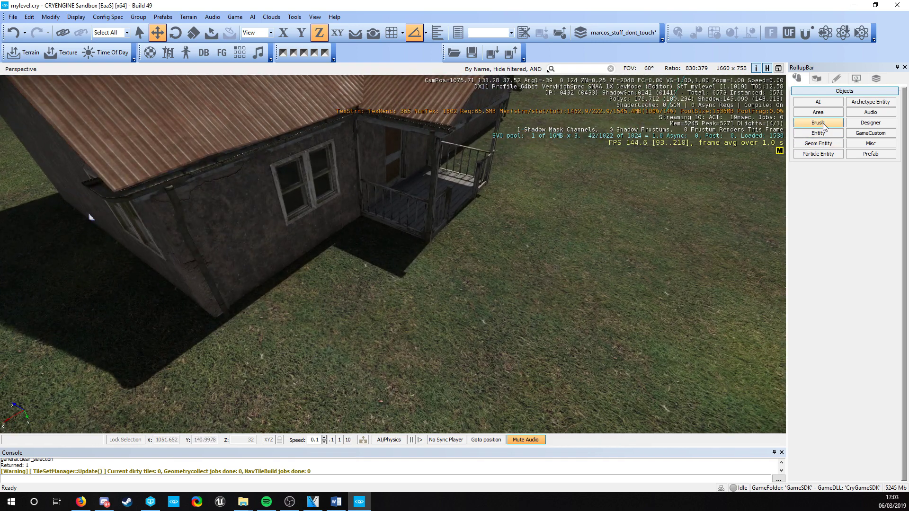
click(823, 124)
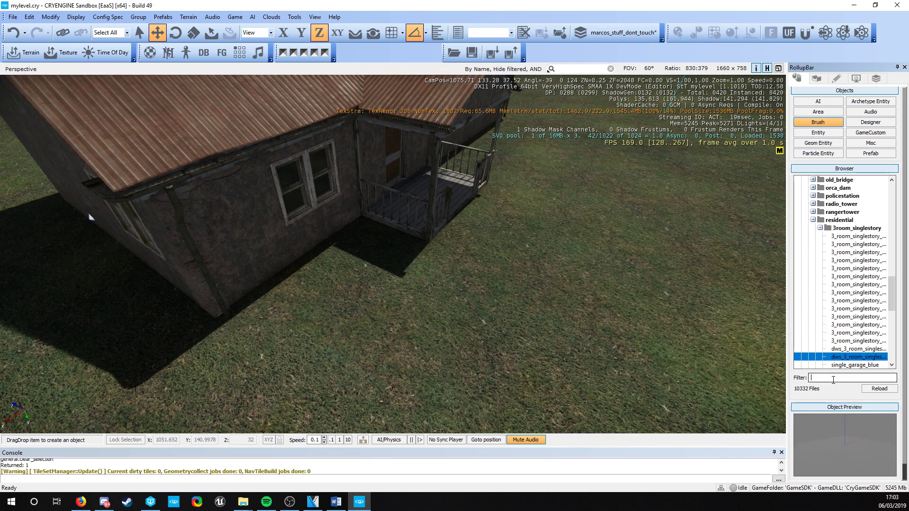
text(dws_el)
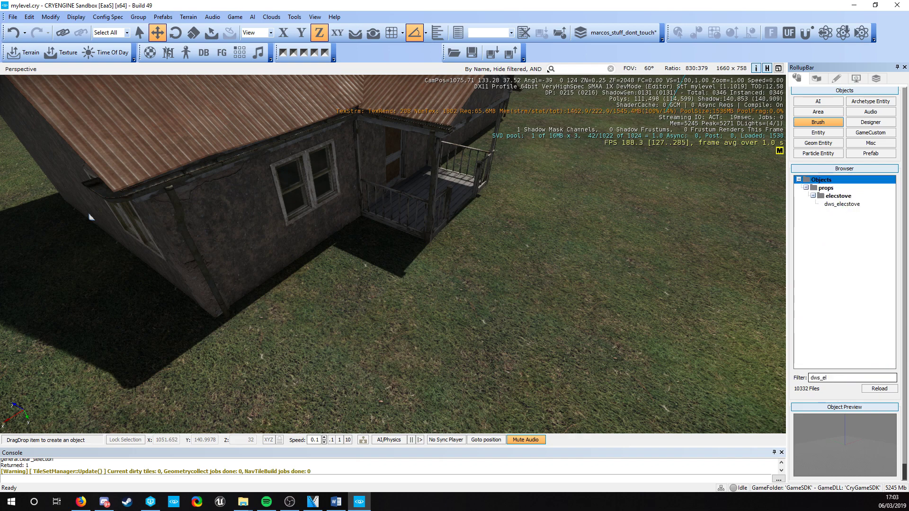
drag(846, 206, 326, 332)
key(w)
mouse_move(325, 332)
right_down()
mouse_move(189, 265)
mouse_move(289, 403)
mouse_move(265, 426)
right_up()
key(d)
click(380, 294)
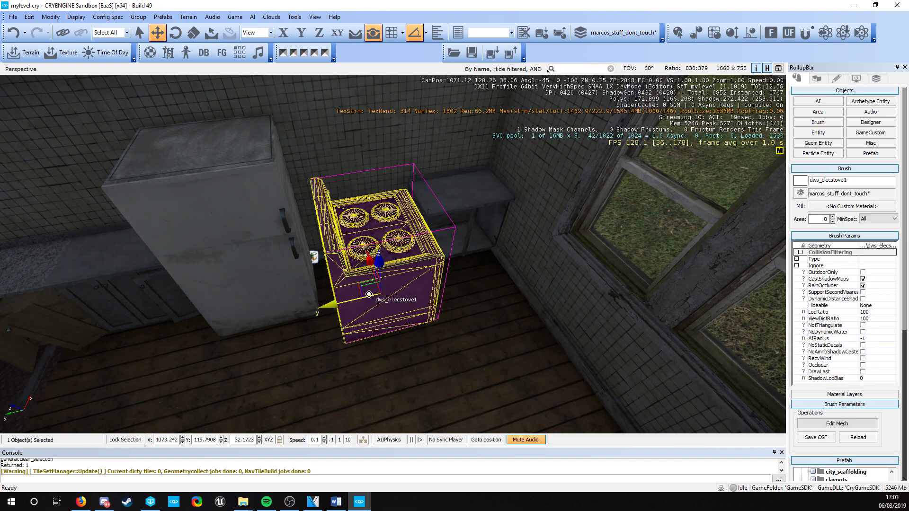
Rotate the stove so its back is against the kitchen wall and its front faces the room, and deselect it.
key(2)
drag(378, 245, 342, 273)
key(1)
click(568, 277)
Select the electrical box on the overgrown house's outer wall to check which geometry file it uses.
key(w)
mouse_move(568, 277)
right_down()
mouse_move(544, 208)
mouse_move(526, 194)
mouse_move(549, 192)
right_up()
right_drag(527, 344, 569, 271)
click(467, 262)
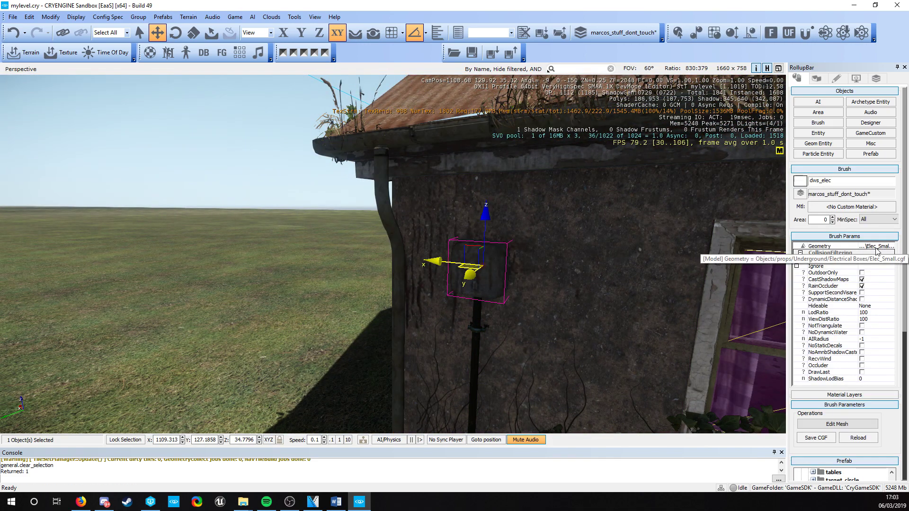
Return to the second house and search the brush library for "elect".
key(s)
right_drag(592, 265, 712, 264)
key(w)
key(w)
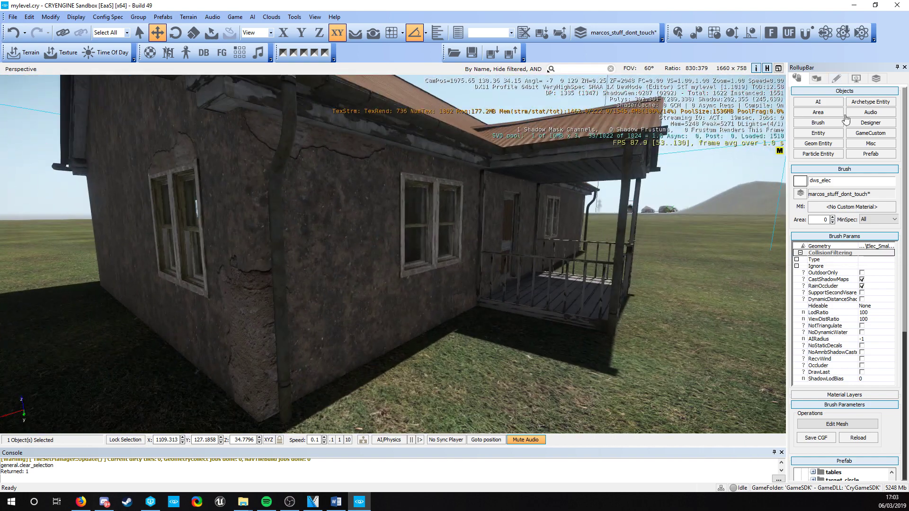
click(828, 122)
click(841, 378)
text(e)
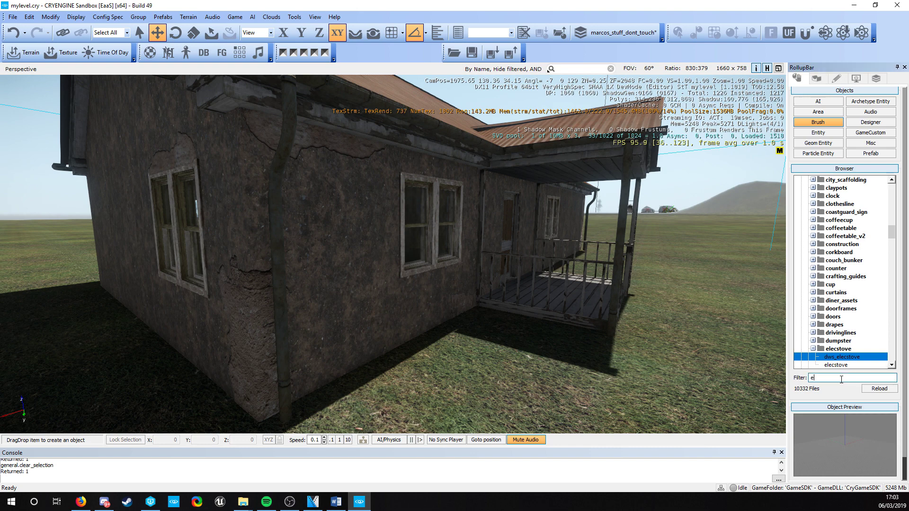
text(l)
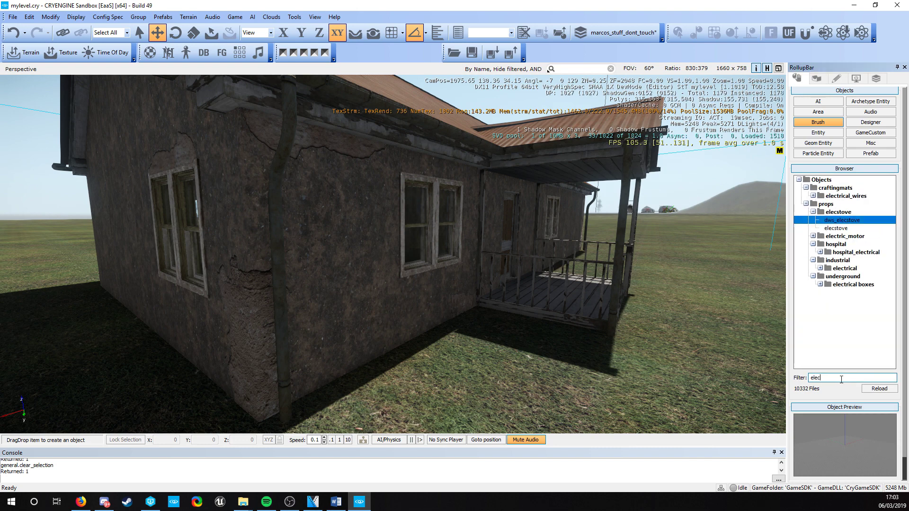
text(c)
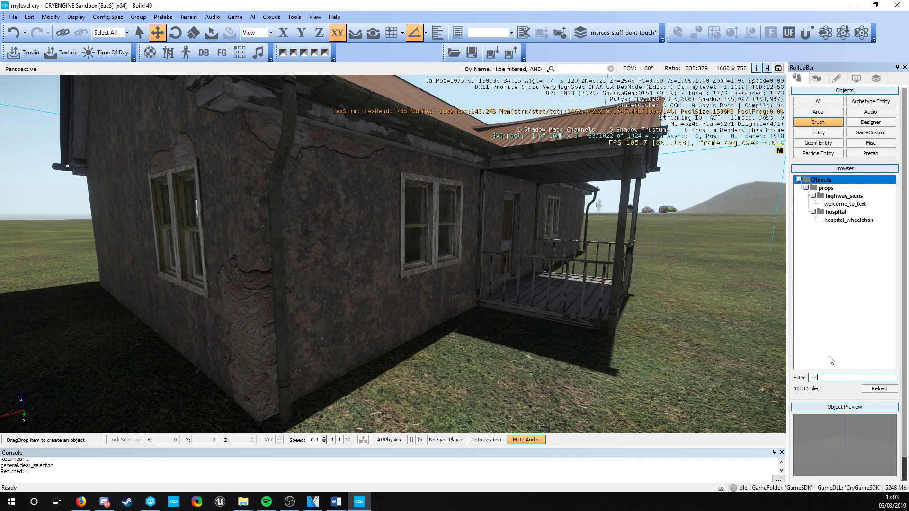
key(BackSpace)
text(ect)
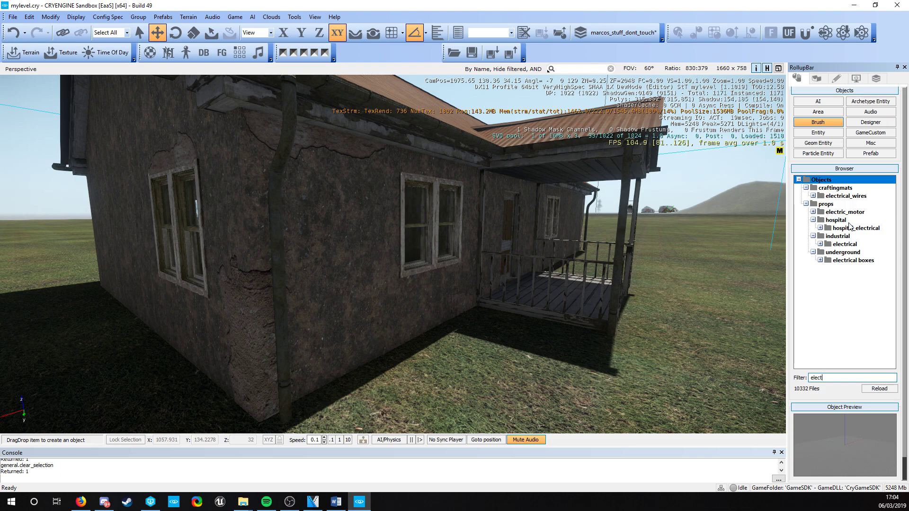
Clone the dws_elec electrical box onto the second house's outer wall between the corner and the window, snapping it to the surface.
right_drag(753, 242, 498, 311)
key(w)
click(360, 265)
mouse_move(360, 265)
right_down()
mouse_move(596, 268)
mouse_move(427, 301)
mouse_move(386, 296)
right_up()
key(w)
key(ctrl+c)
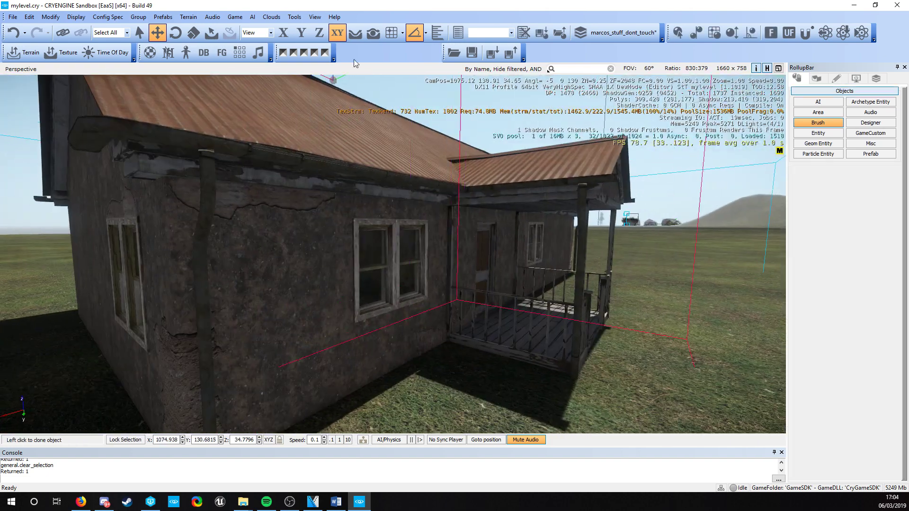
click(391, 32)
click(373, 33)
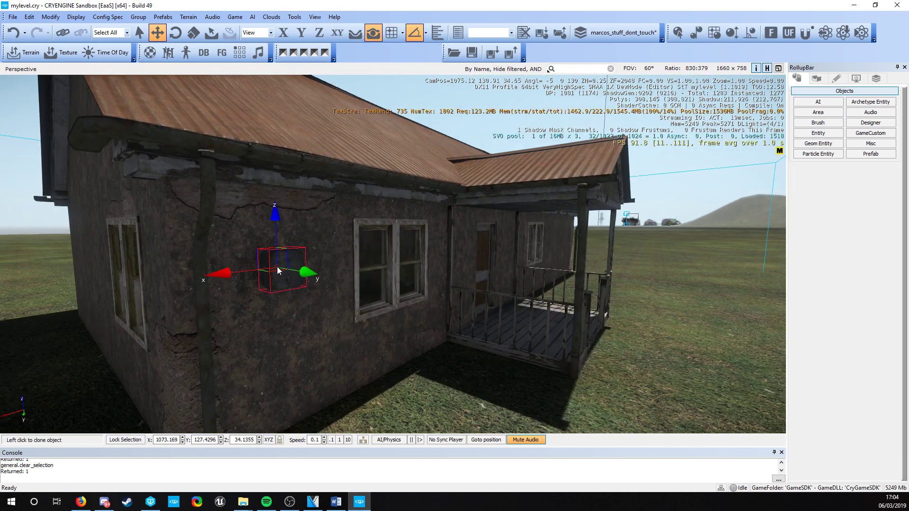
click(280, 271)
Review the cloned box's geometry choices in the electrical boxes folder and keep elec_small.cgf.
key(w)
right_drag(407, 276, 371, 282)
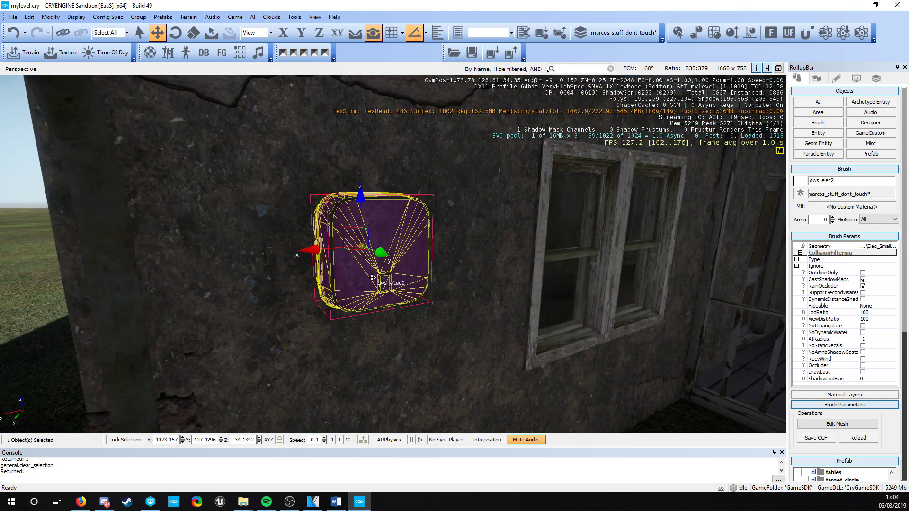
click(892, 248)
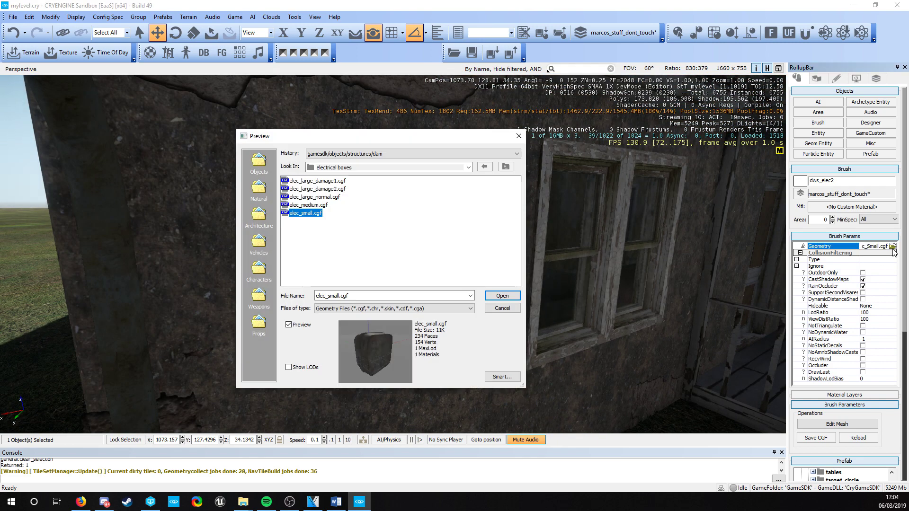
click(478, 153)
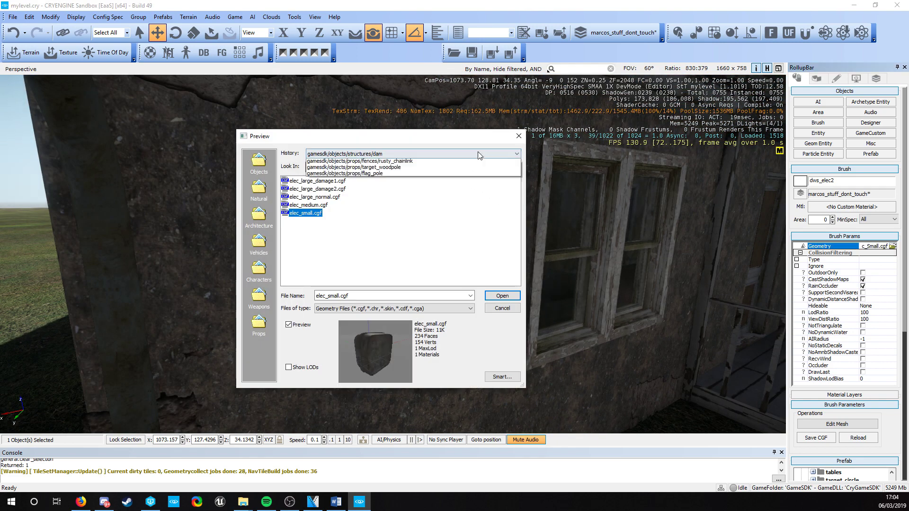
click(478, 152)
click(463, 169)
click(469, 170)
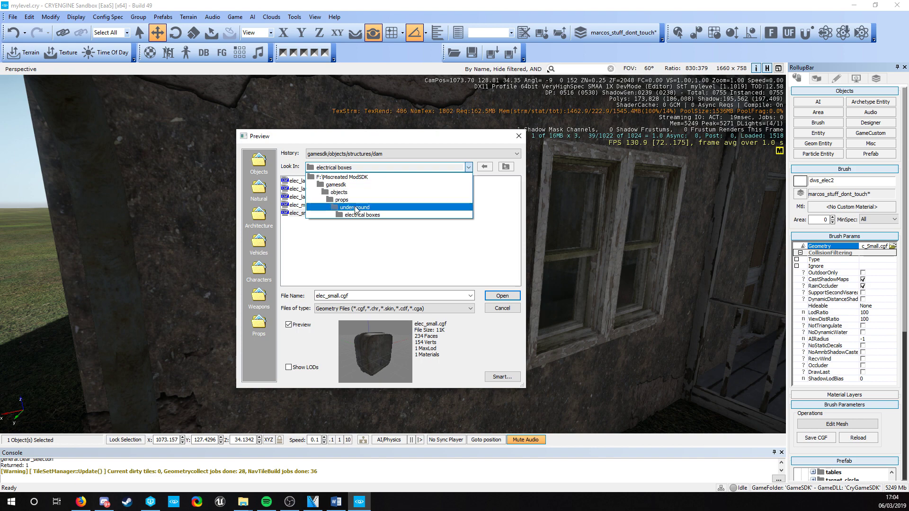
click(378, 219)
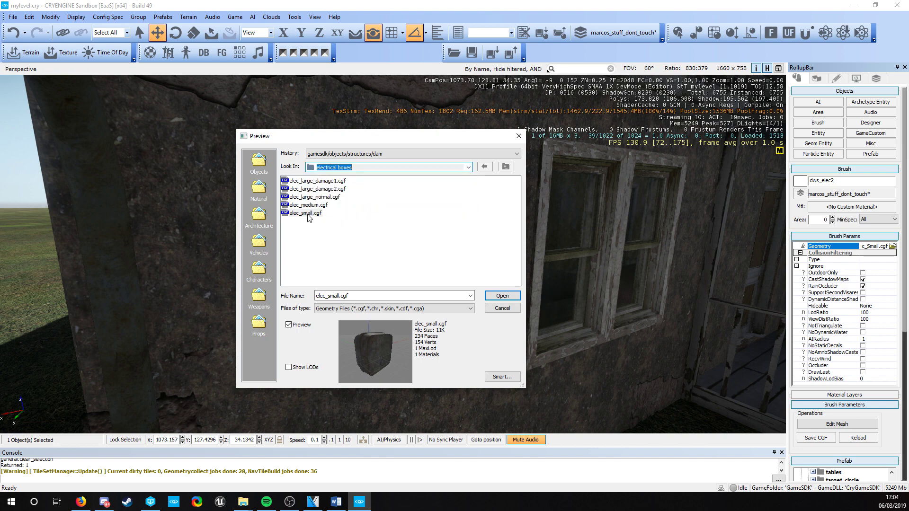
click(499, 293)
Nudge the cloned electrical box along the Y axis to adjust how it sits on the wall, and deselect it.
right_drag(326, 298, 337, 301)
right_drag(312, 238, 349, 241)
key(a)
drag(319, 248, 307, 246)
key(s)
right_drag(378, 251, 414, 348)
click(415, 349)
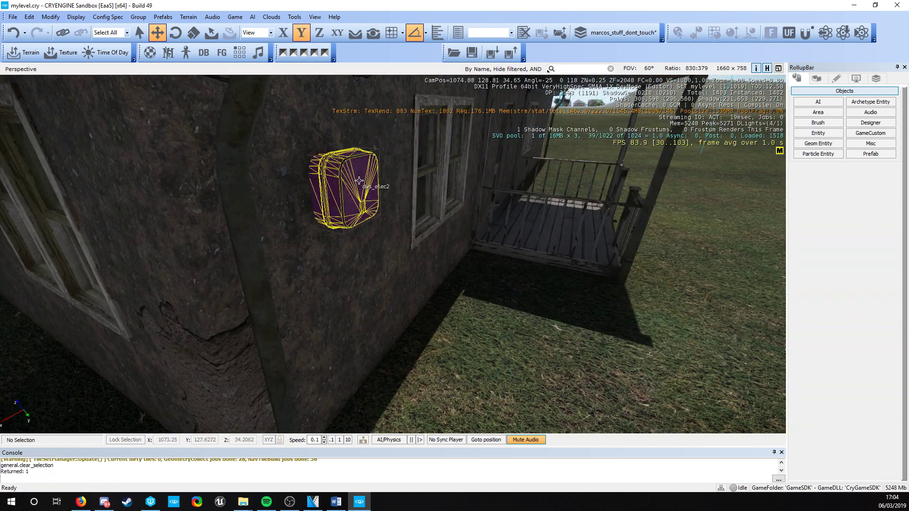
Select the game volume around the second house to review its extent and properties, and deselect it.
right_drag(351, 142, 341, 230)
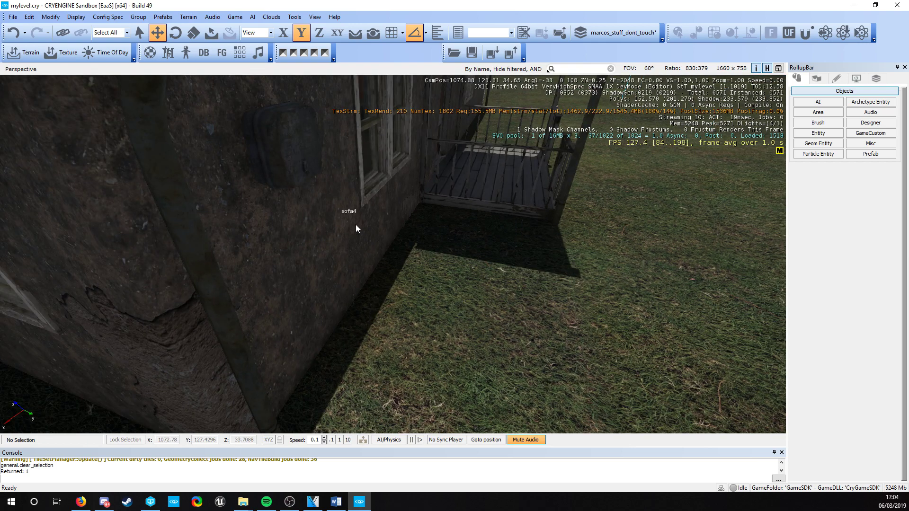
key(s)
right_drag(370, 273, 361, 309)
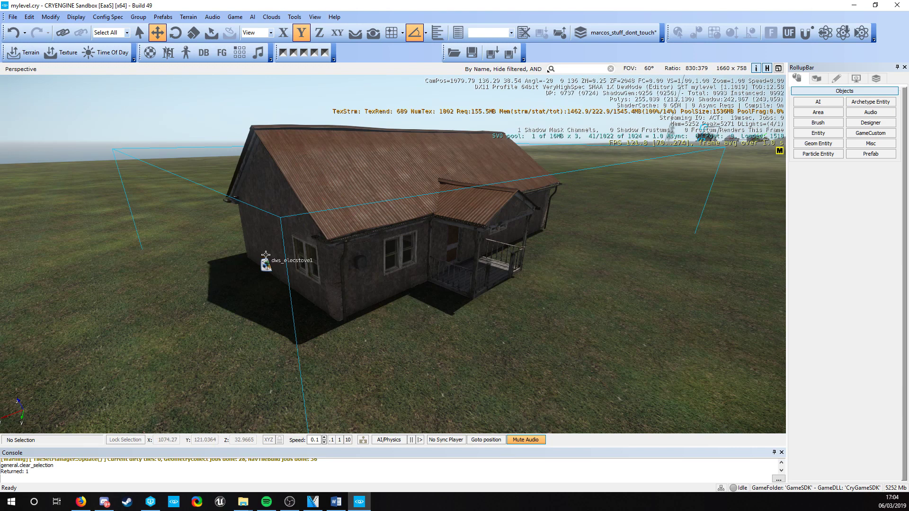
click(141, 162)
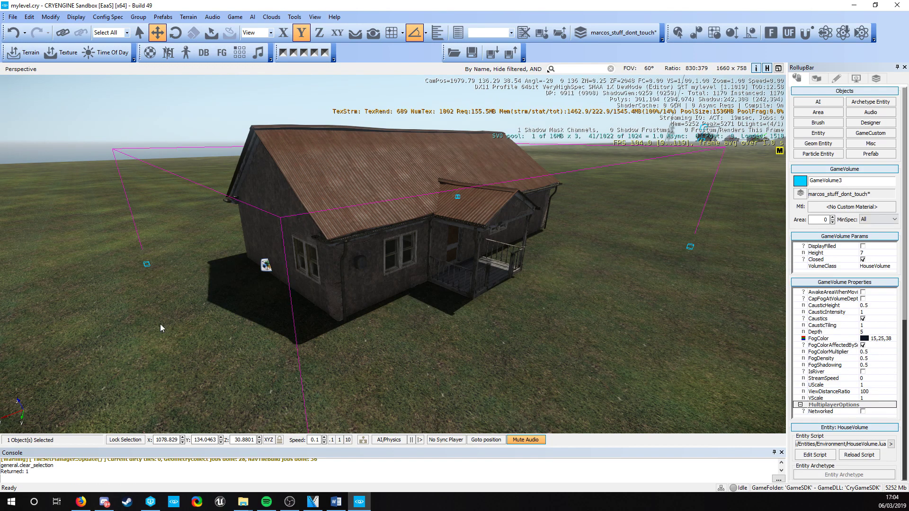
click(586, 241)
key(w)
right_drag(570, 258, 521, 295)
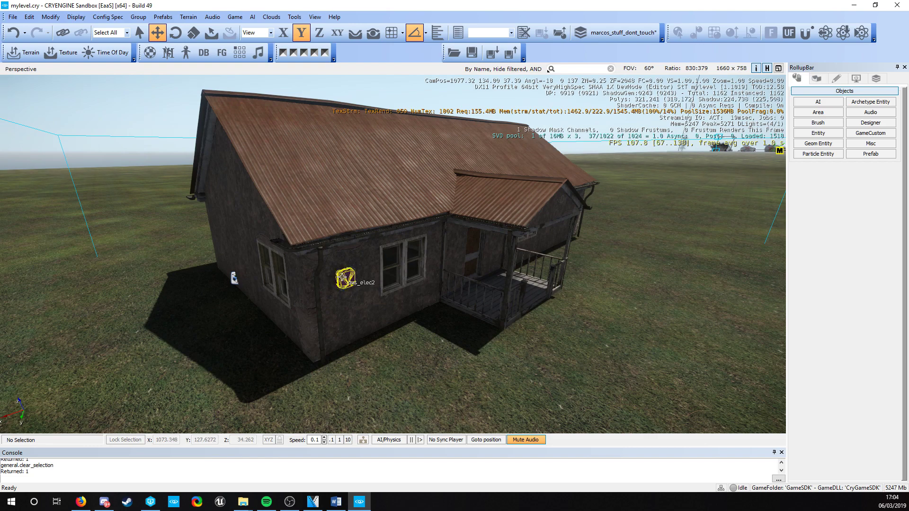
Examine the second house from outside and the stove placed in its kitchen.
key(w)
right_drag(341, 277, 314, 284)
key(s)
key(s)
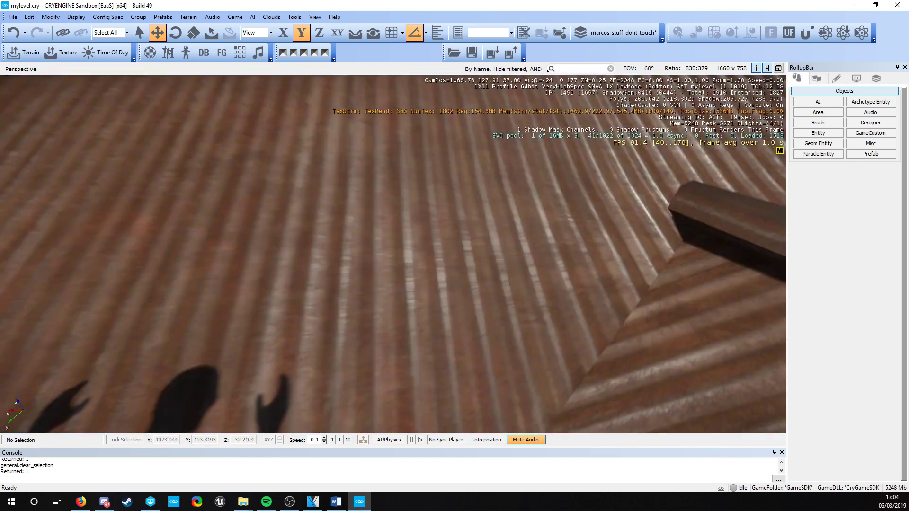
scroll(252, 269, down, 5)
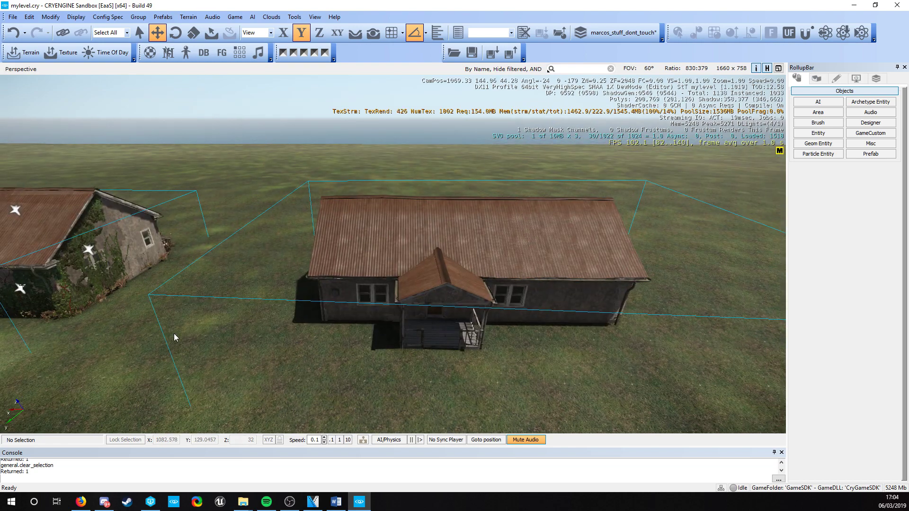
right_drag(642, 353, 336, 359)
key(w)
key(d)
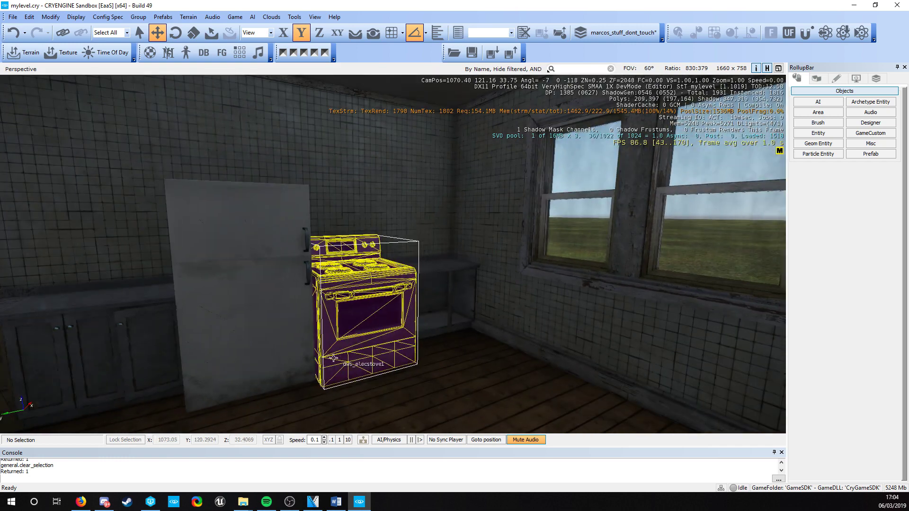
Place a dws_light_switch brush on the tiled kitchen wall beside the open doorway, and deselect it.
right_drag(387, 299, 703, 249)
click(829, 124)
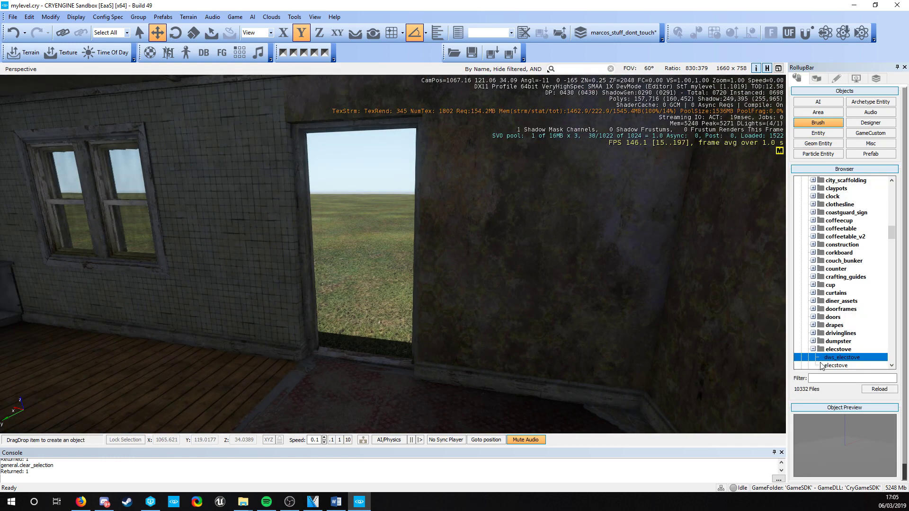
text(dws_ligh)
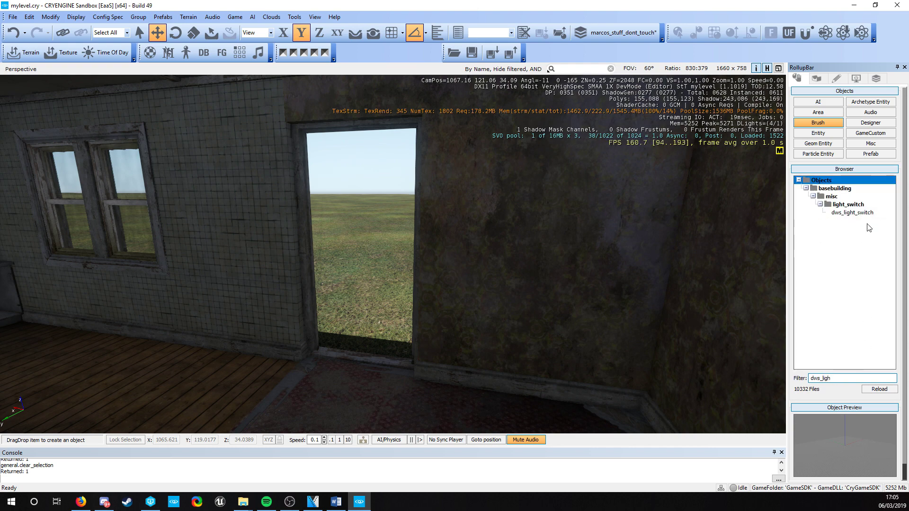
drag(865, 214, 214, 266)
key(w)
key(a)
right_drag(214, 266, 455, 293)
right_drag(379, 258, 347, 260)
key(s)
click(405, 265)
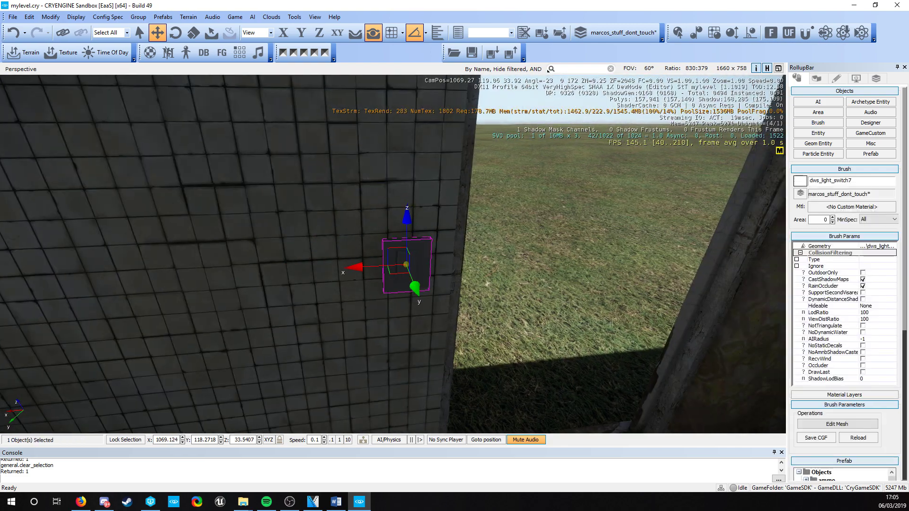
right_drag(405, 265, 351, 265)
key(s)
click(517, 292)
key(s)
key(d)
right_drag(516, 292, 462, 292)
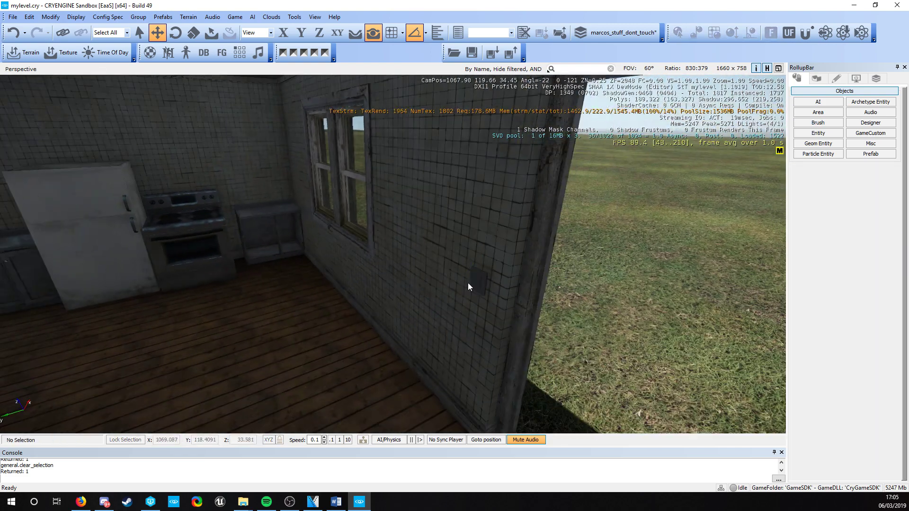
Filter the brushes by "dws_" and look through the matching doors, appliances, lamps and other props.
click(821, 124)
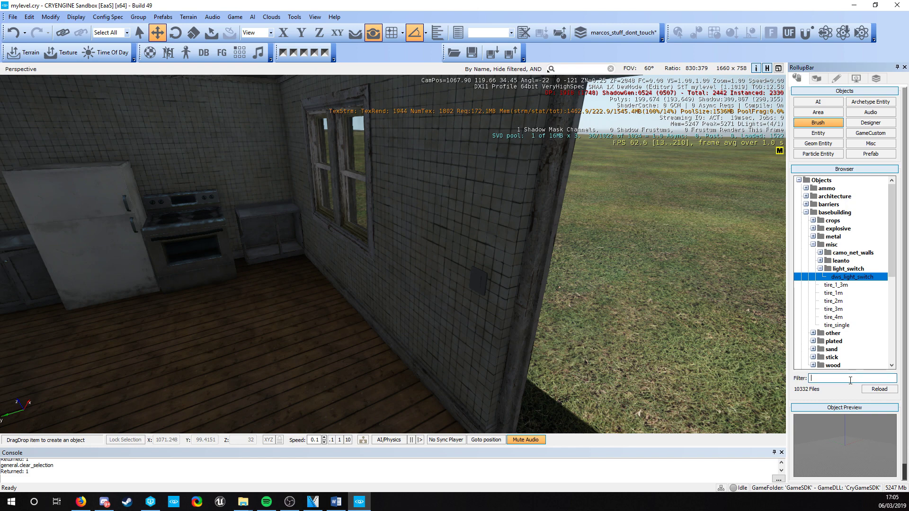
text(dws_l)
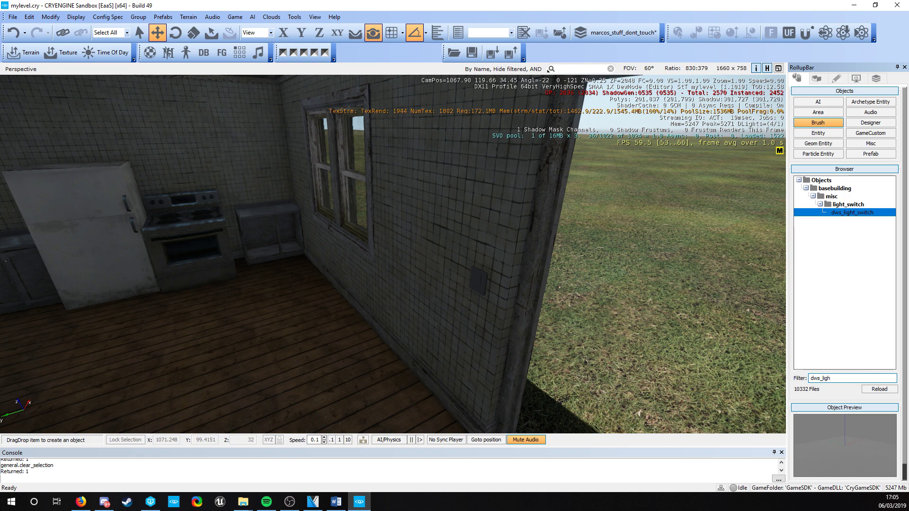
key(BackSpace)
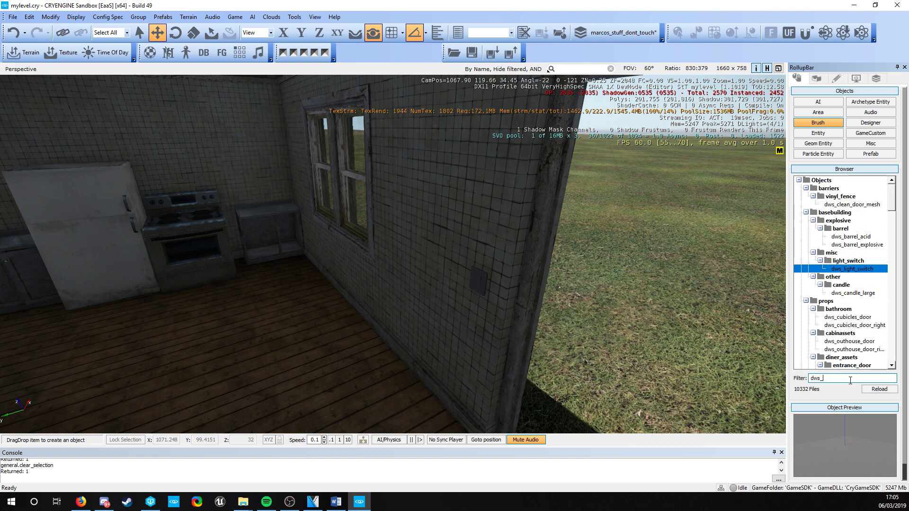
scroll(876, 339, down, 10)
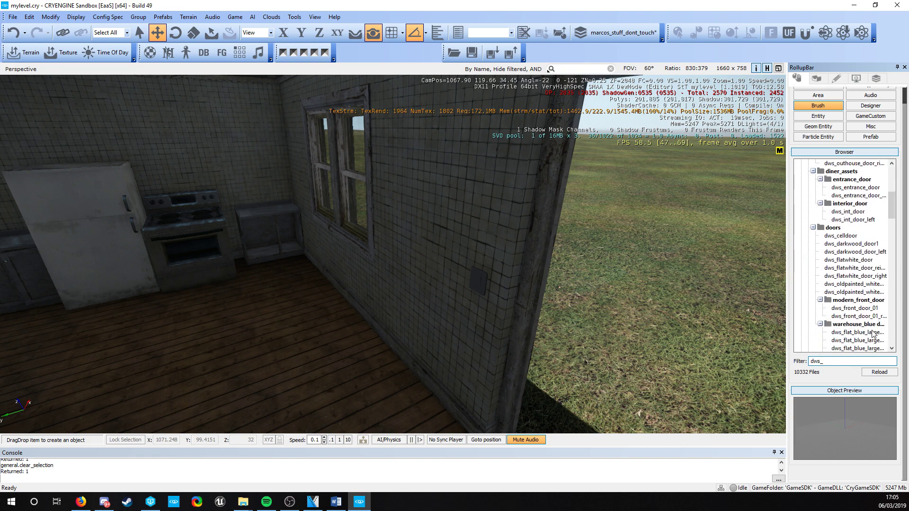
scroll(873, 334, down, 4)
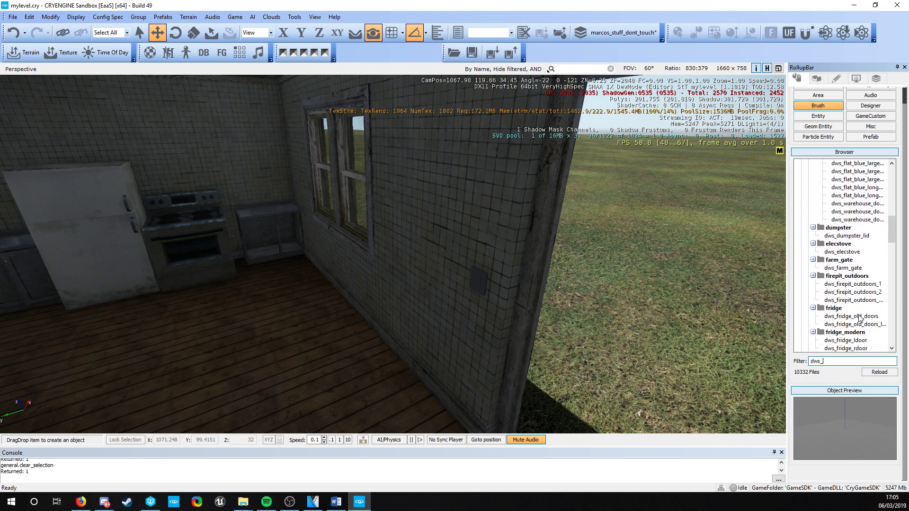
scroll(860, 316, down, 6)
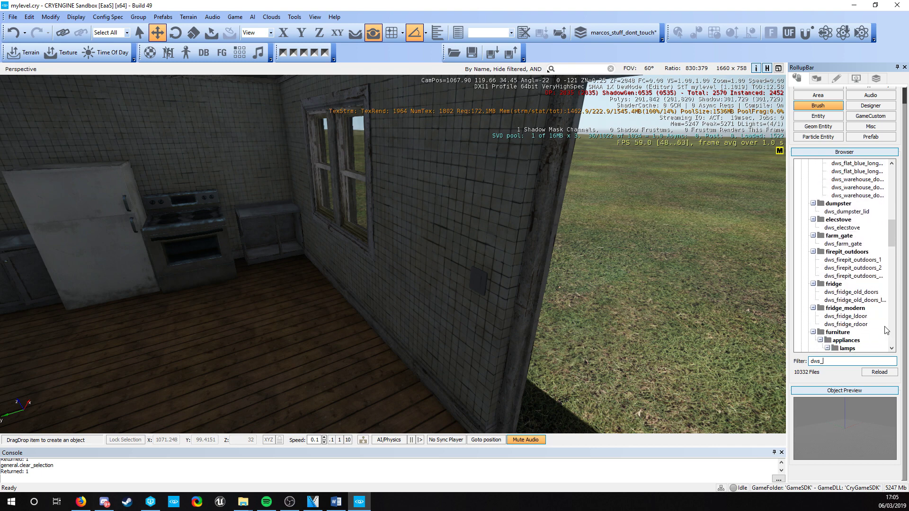
scroll(886, 329, down, 1)
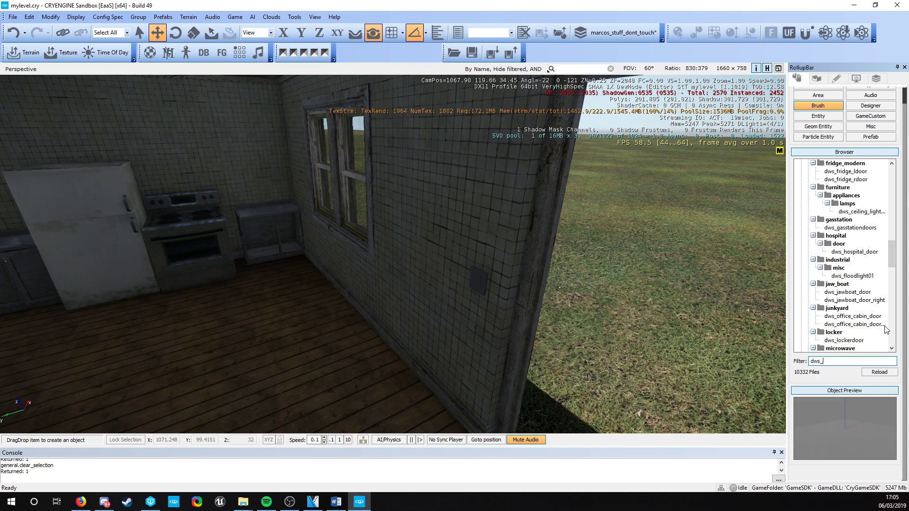
Check the ceiling light in the first house's kitchen and filter the brushes by "dws_ceil".
key(w)
right_drag(521, 266, 545, 214)
right_drag(454, 217, 379, 208)
key(w)
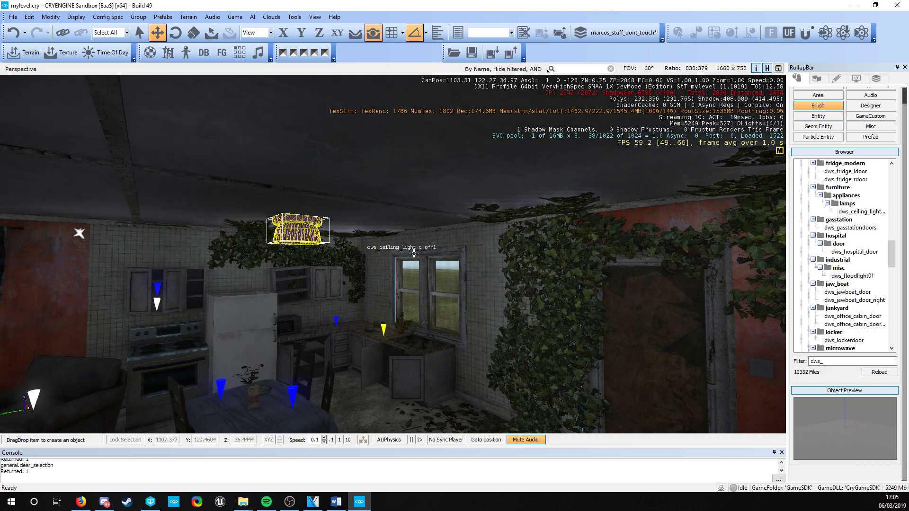
text(ceil)
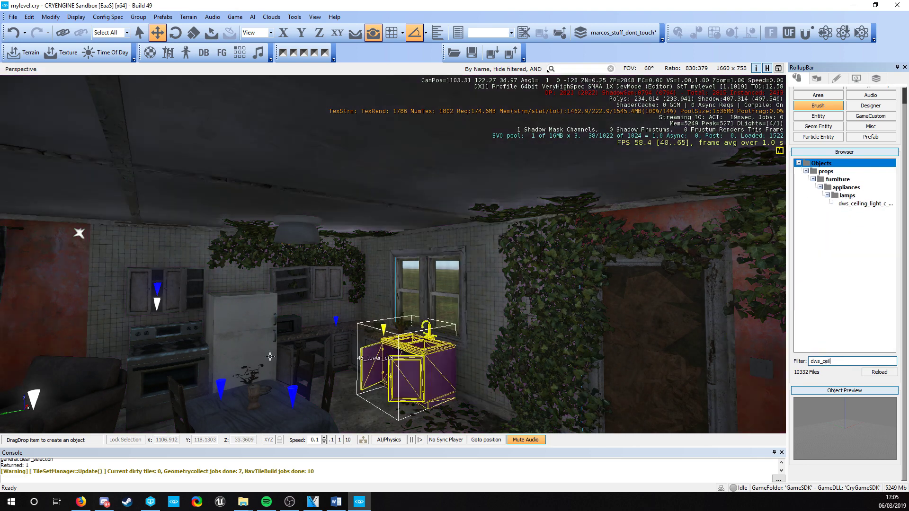
Place the dws_ceiling_light_c_off brush on the ceiling of the second house's kitchen.
key(w)
right_drag(409, 355, 338, 357)
key(w)
key(s)
drag(867, 203, 240, 173)
Review the light switch beside the kitchen doorway together with the ceiling light, and clear the selection.
right_drag(335, 257, 335, 257)
key(a)
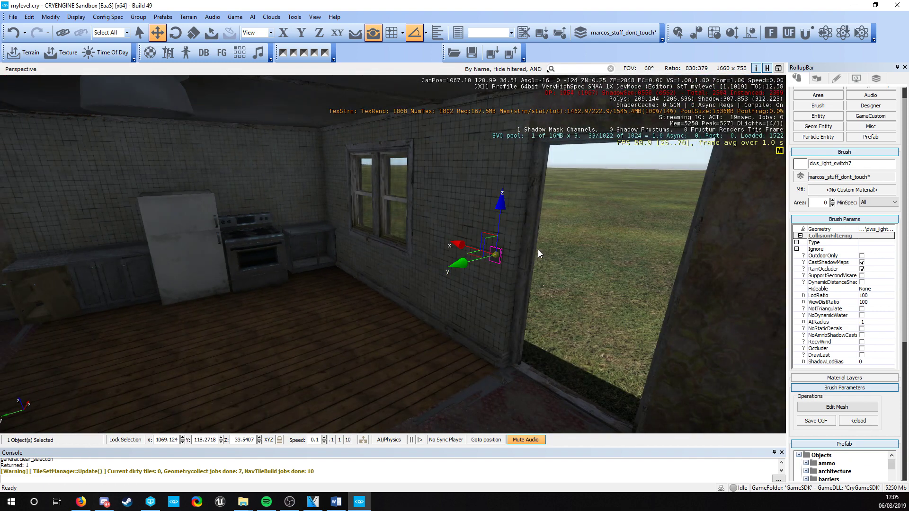
right_drag(537, 248, 227, 166)
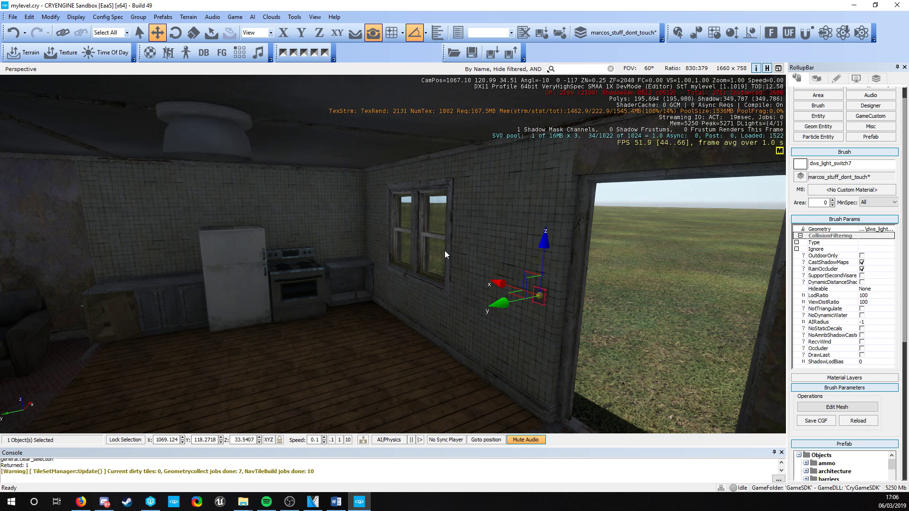
key(a)
right_drag(444, 250, 363, 206)
key(s)
click(467, 282)
Examine the second house's kitchen and living room with the stove, fridge, light switch and ceiling light.
key(s)
key(w)
key(s)
key(w)
right_drag(213, 150, 287, 171)
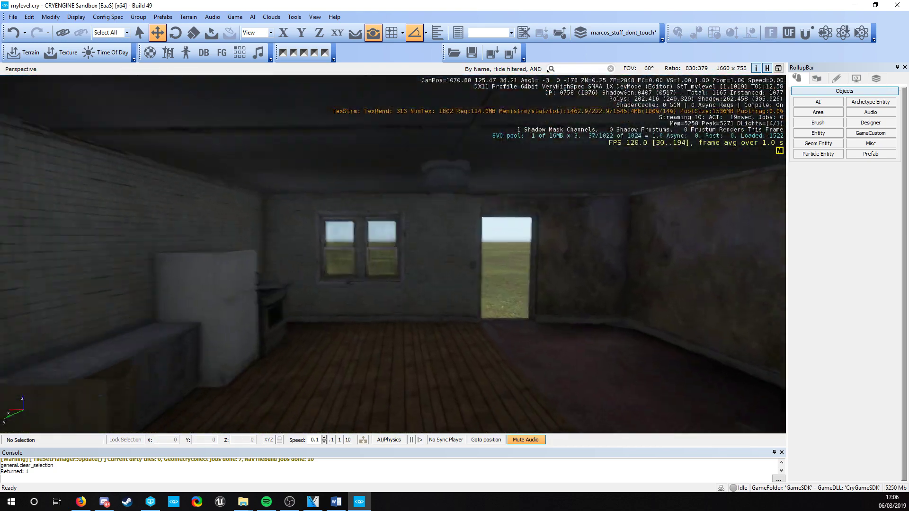
right_drag(336, 274, 395, 237)
key(w)
right_drag(299, 234, 156, 256)
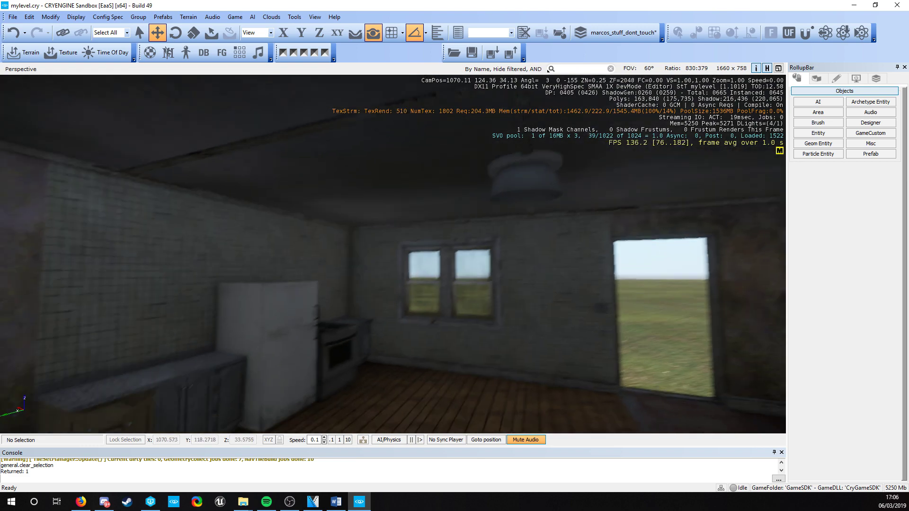
key(s)
right_drag(417, 265, 375, 279)
key(s)
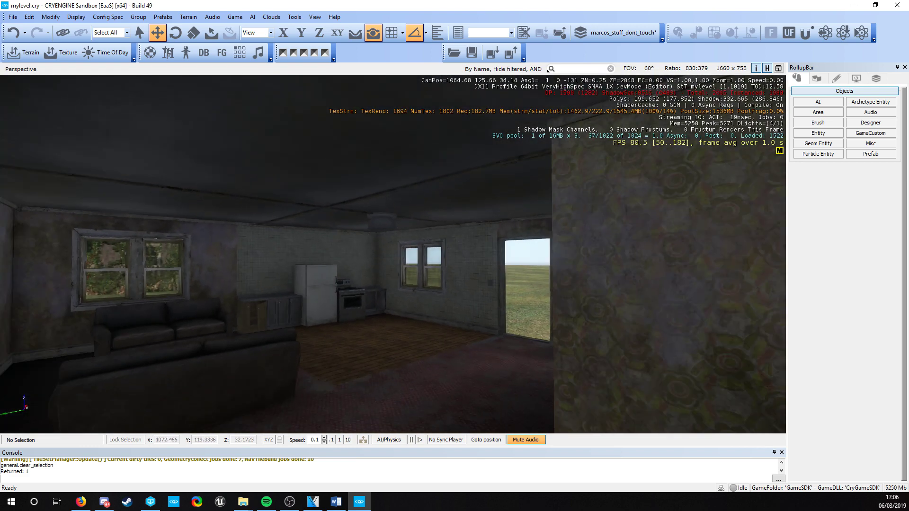
Examine the second house from outside and above, including its porch, electrical box and surrounding volume.
right_drag(123, 284, 247, 325)
key(s)
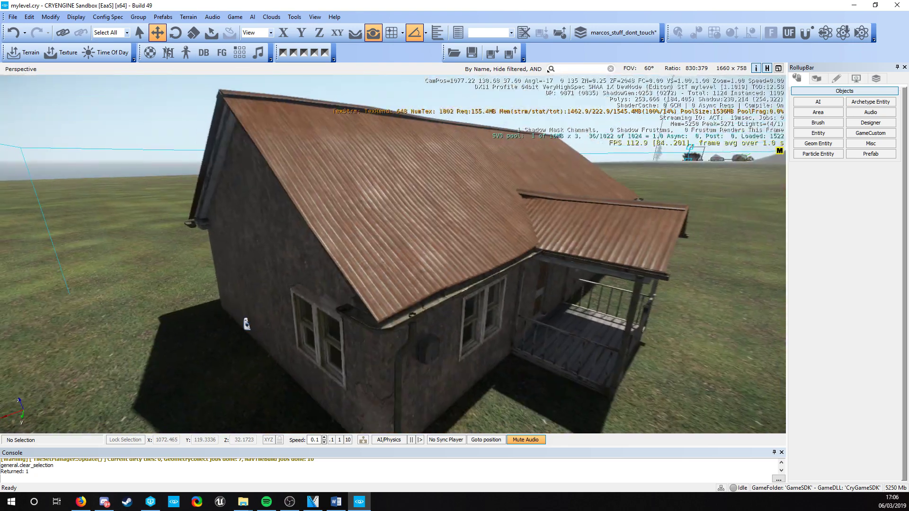
key(s)
right_drag(408, 306, 118, 270)
key(d)
key(w)
key(d)
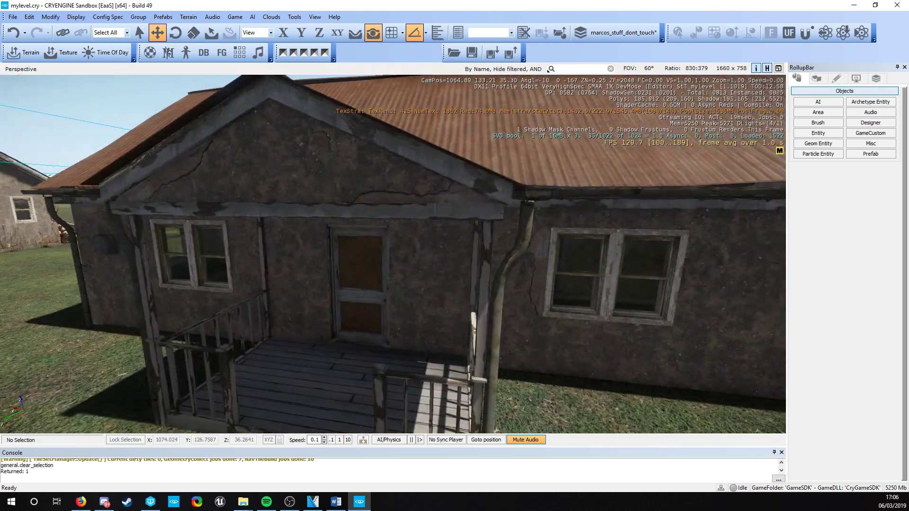
key(w)
right_drag(467, 208, 492, 238)
key(s)
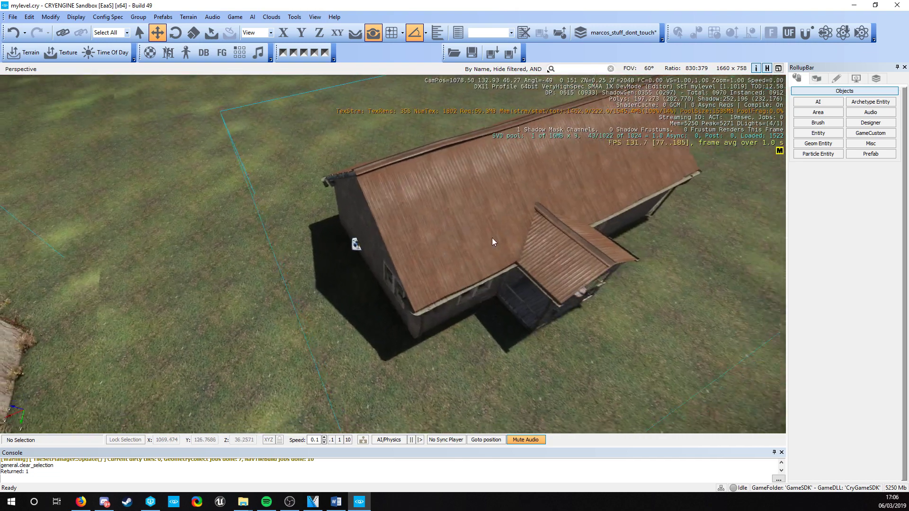
key(s)
key(s)
right_drag(413, 205, 306, 206)
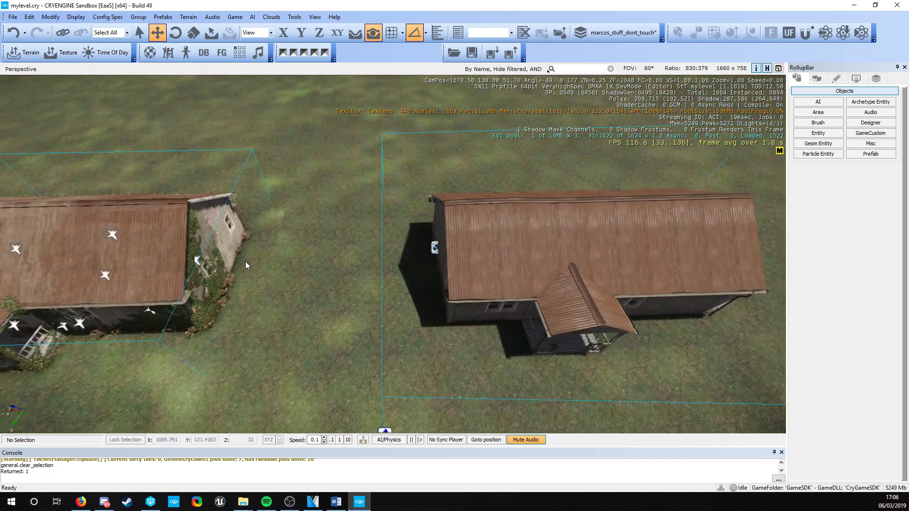
key(a)
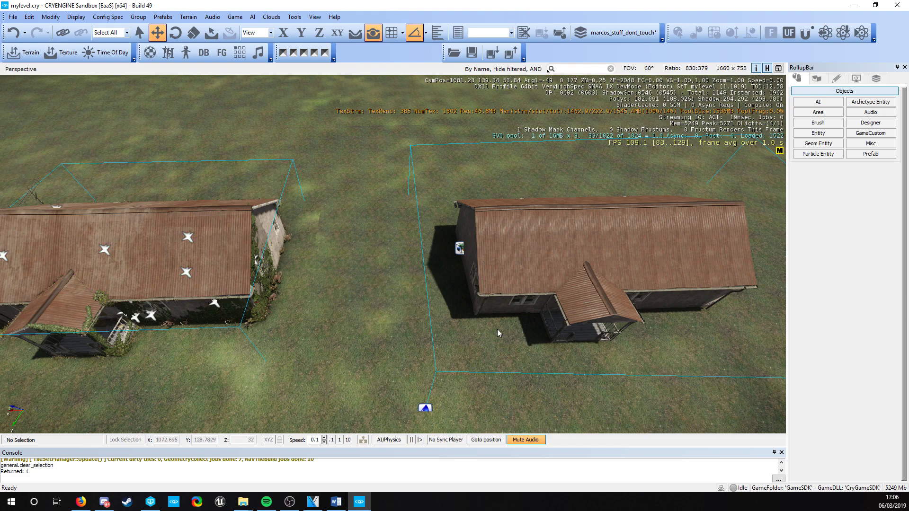
Inspect the interior of the second house and the rooms of the first house for comparison.
right_drag(497, 334, 767, 302)
key(w)
key(a)
key(w)
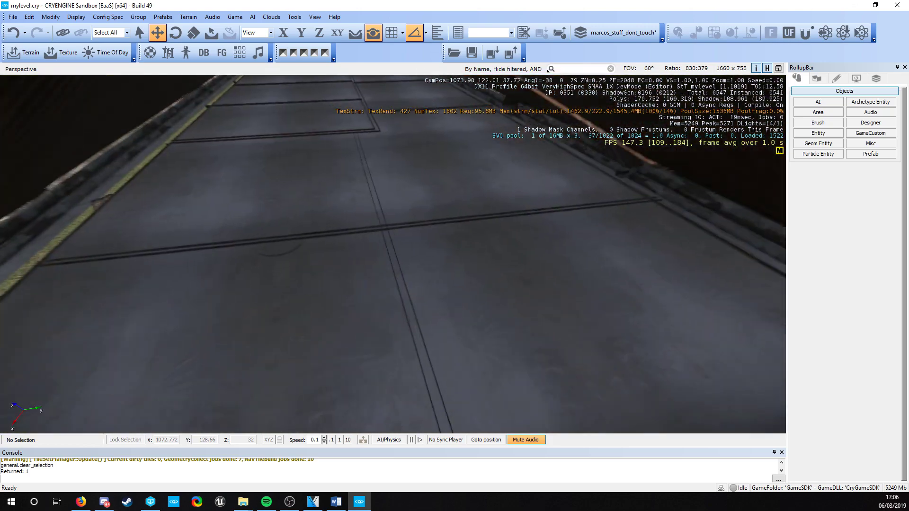
right_drag(639, 333, 357, 359)
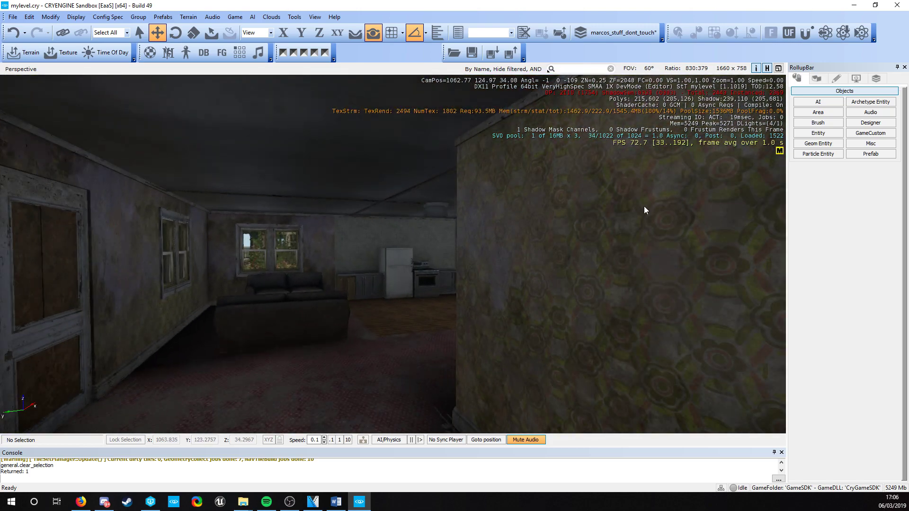
key(w)
mouse_move(573, 242)
right_down()
mouse_move(518, 245)
mouse_move(580, 233)
mouse_move(598, 244)
mouse_move(558, 242)
right_up()
key(w)
key(w)
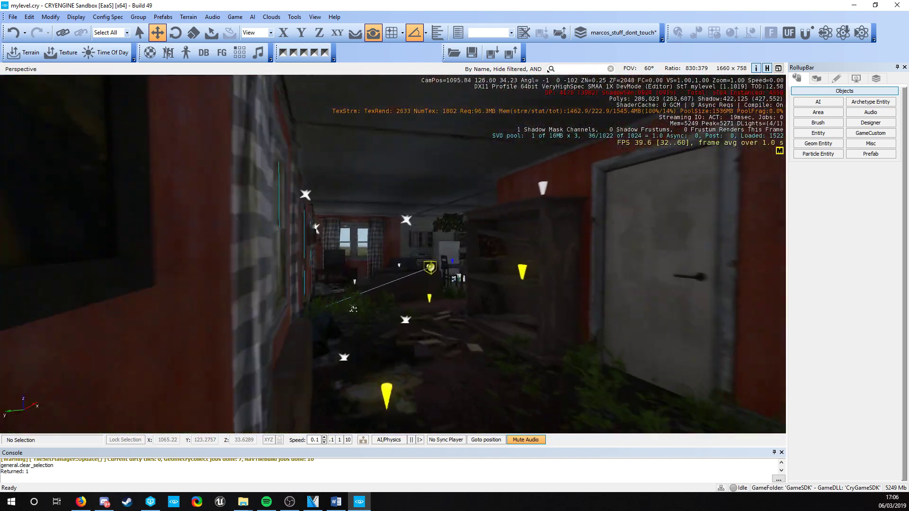
key(w)
key(w)
right_drag(436, 271, 192, 313)
key(w)
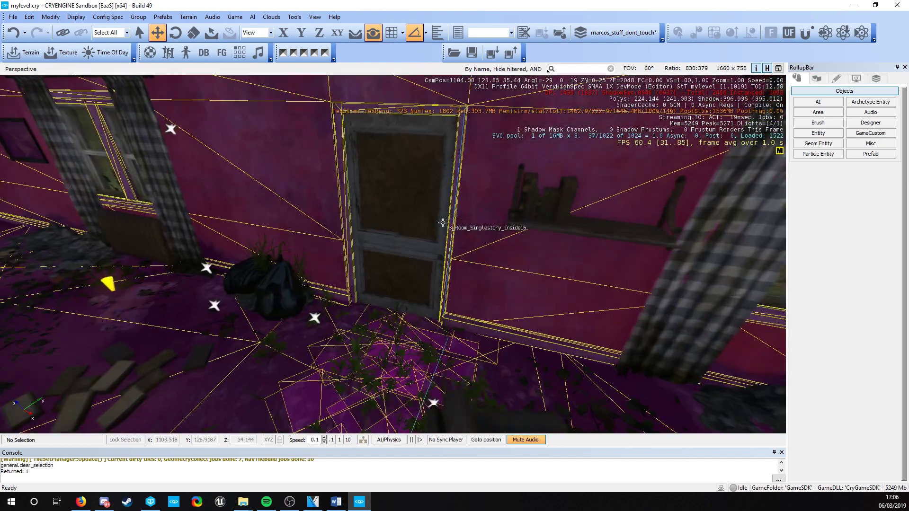
Select the first house's area shape that targets aa_barn_reverb8 to review its parameters, and deselect it.
click(454, 200)
right_drag(455, 201, 317, 220)
key(d)
key(w)
right_drag(366, 238, 359, 274)
right_drag(332, 244, 367, 245)
key(s)
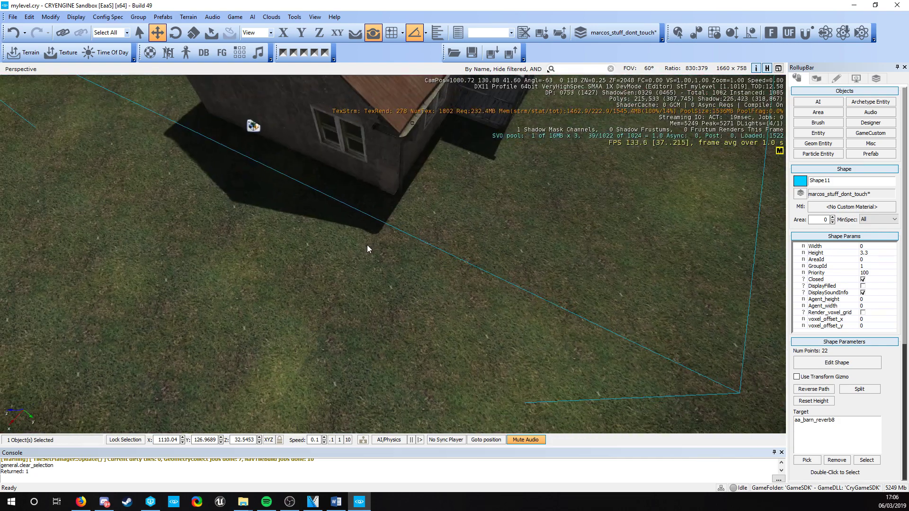
click(367, 245)
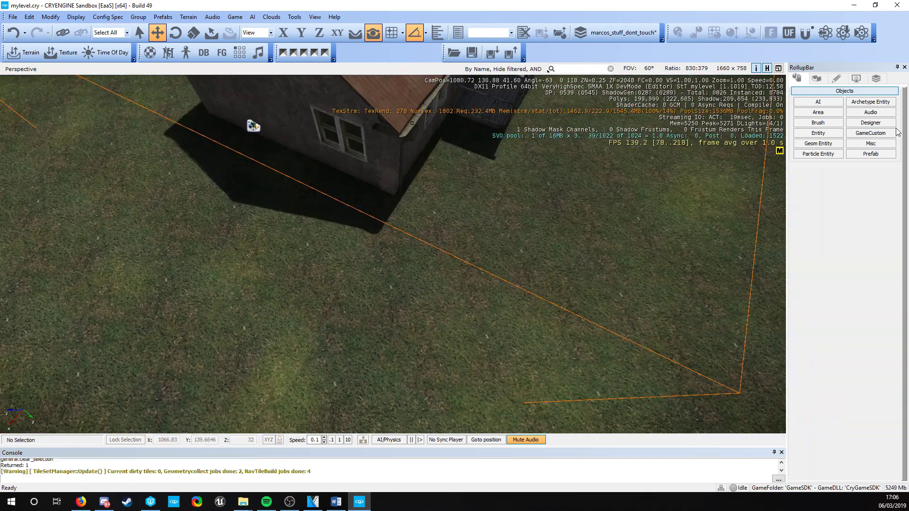
Start an area Shape with terrain following turned on, placing its first point at a base corner of the second house.
click(822, 116)
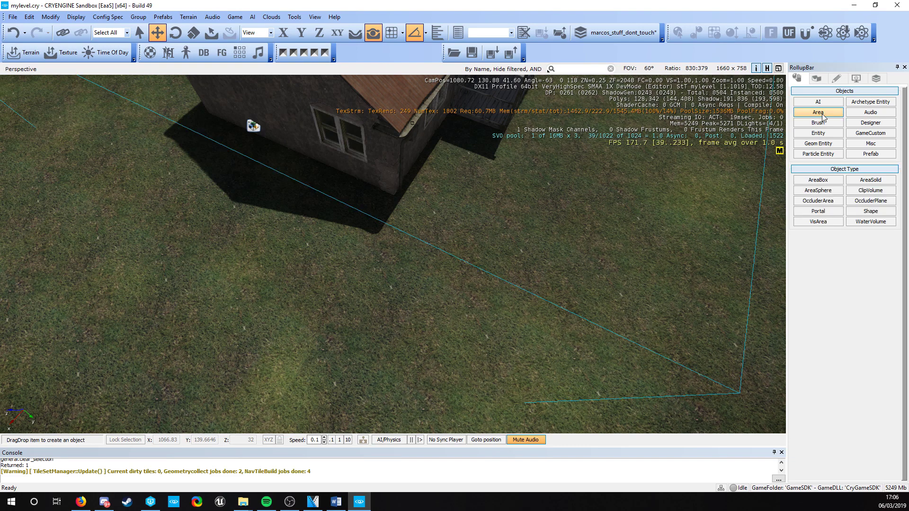
click(862, 214)
click(355, 36)
right_drag(372, 212, 369, 211)
key(w)
click(369, 207)
right_drag(233, 211, 236, 217)
key(s)
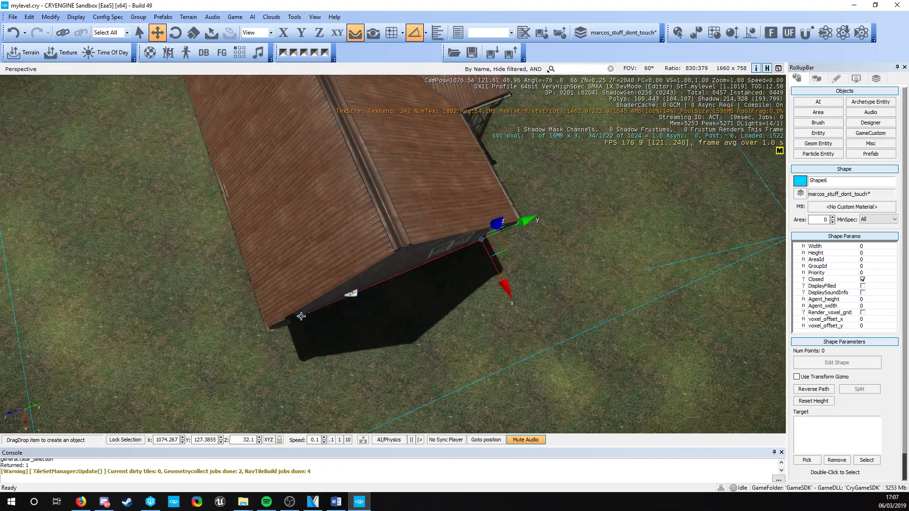
Trace the remaining three base corners of the second house and finish the shape as a closed four-point outline.
click(301, 316)
key(w)
right_drag(301, 315, 232, 246)
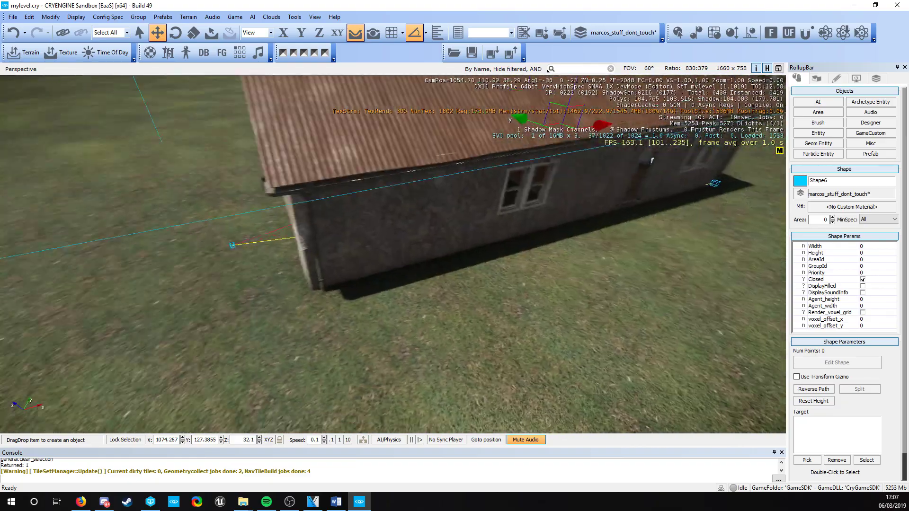
key(s)
right_drag(301, 279, 303, 279)
click(308, 279)
key(a)
right_drag(214, 264, 209, 266)
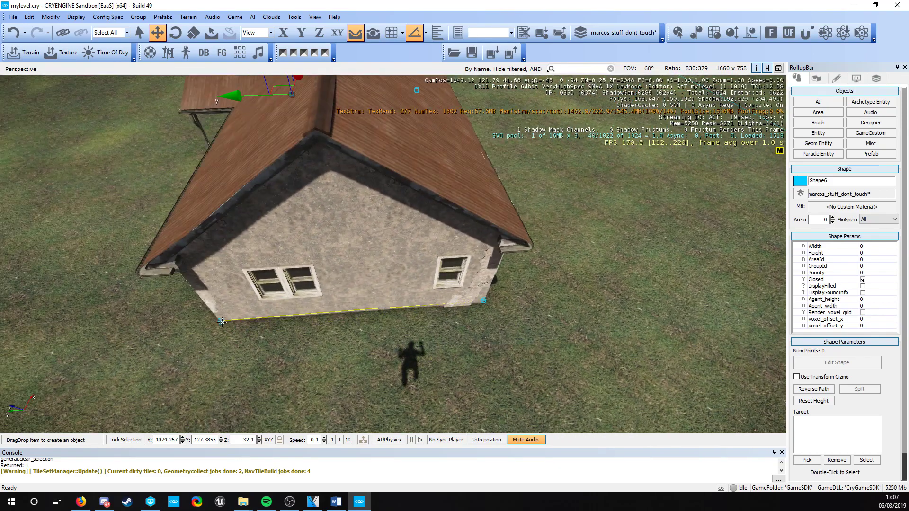
double_click(221, 322)
Set the new shape's Height to 10 and check its extent from inside the second house.
key(w)
right_drag(220, 322, 195, 232)
right_drag(426, 326, 354, 355)
key(s)
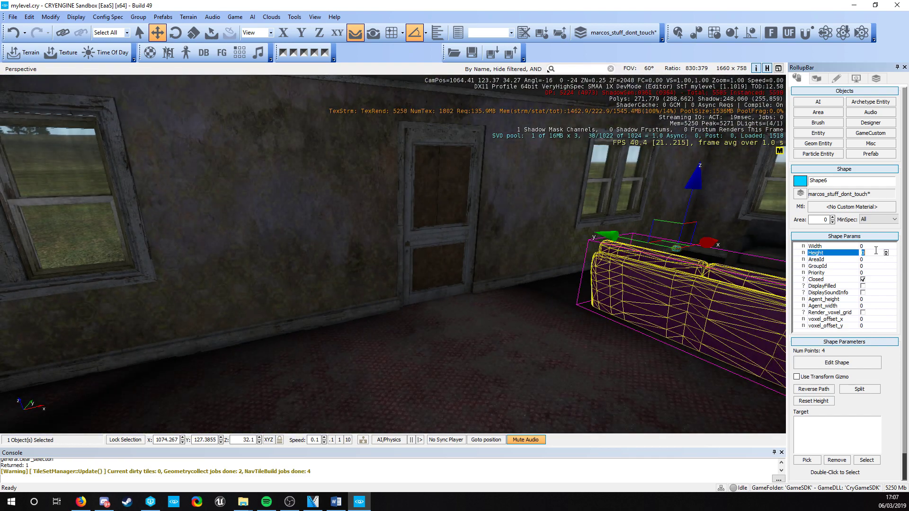
key(s)
right_drag(393, 256, 312, 300)
key(w)
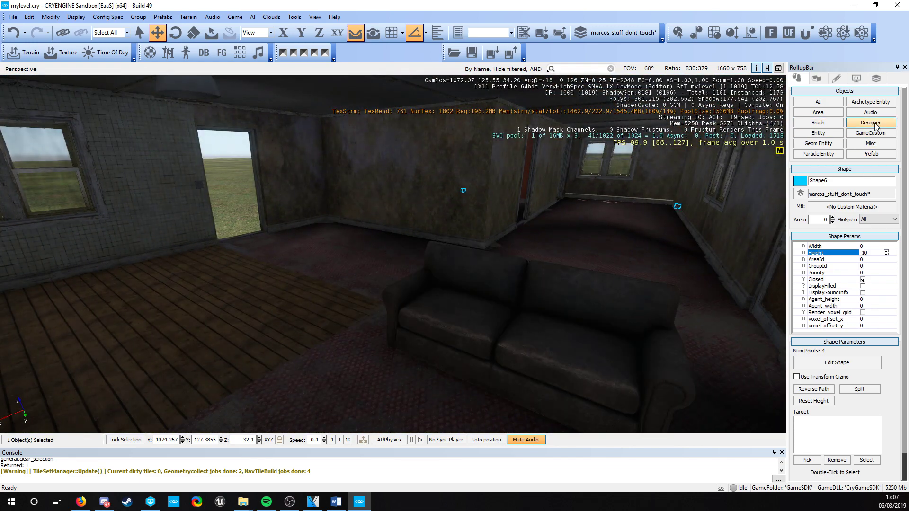
Place an AudioAreaEntity near the couch inside the second house and raise it to a Z of about 33.17.
click(875, 113)
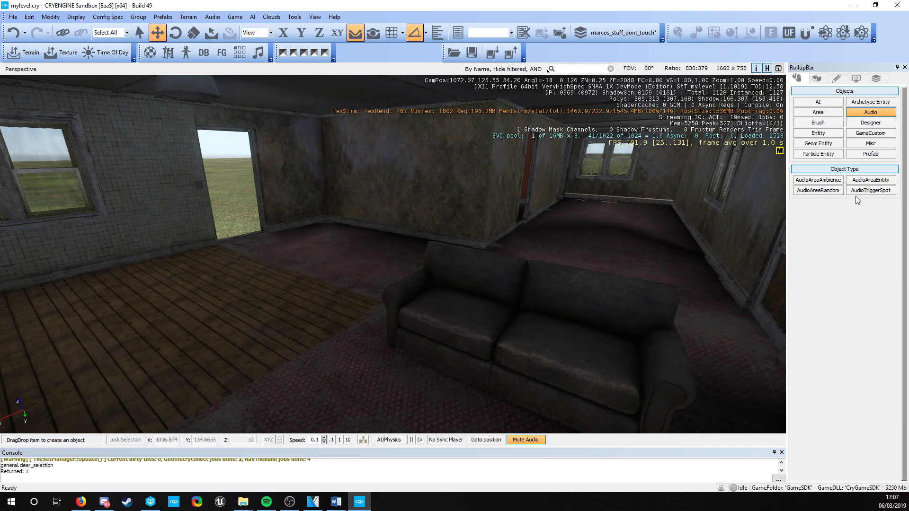
click(871, 180)
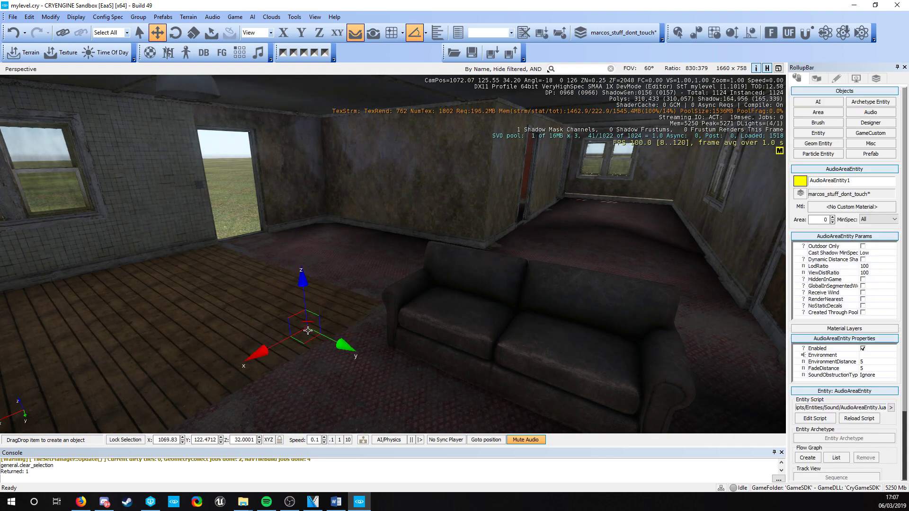
drag(347, 333, 352, 256)
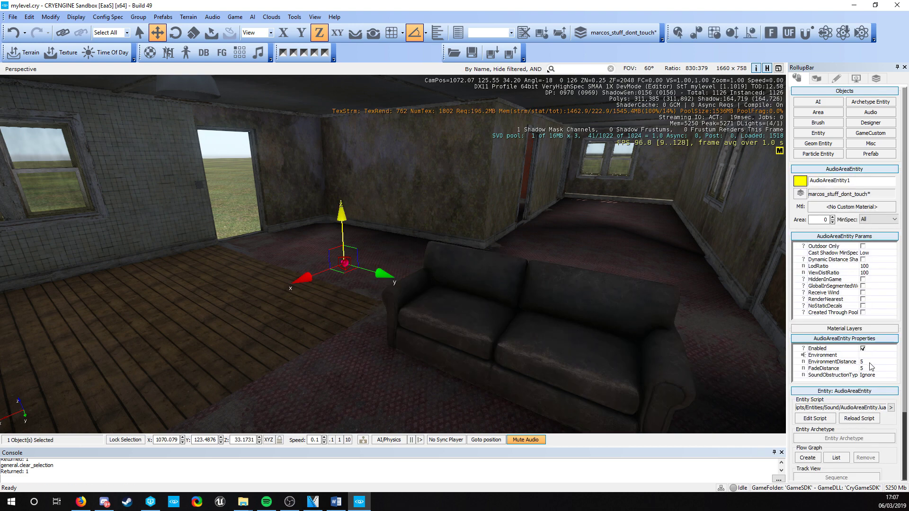
Lower the Height of the area shape around the second house to 3.2 so it ends near the eaves.
click(876, 356)
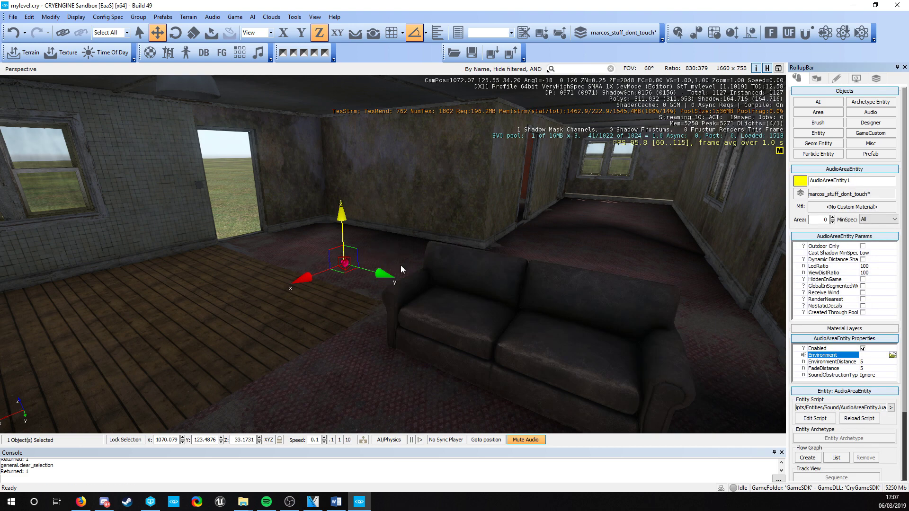
key(s)
right_drag(400, 266, 437, 248)
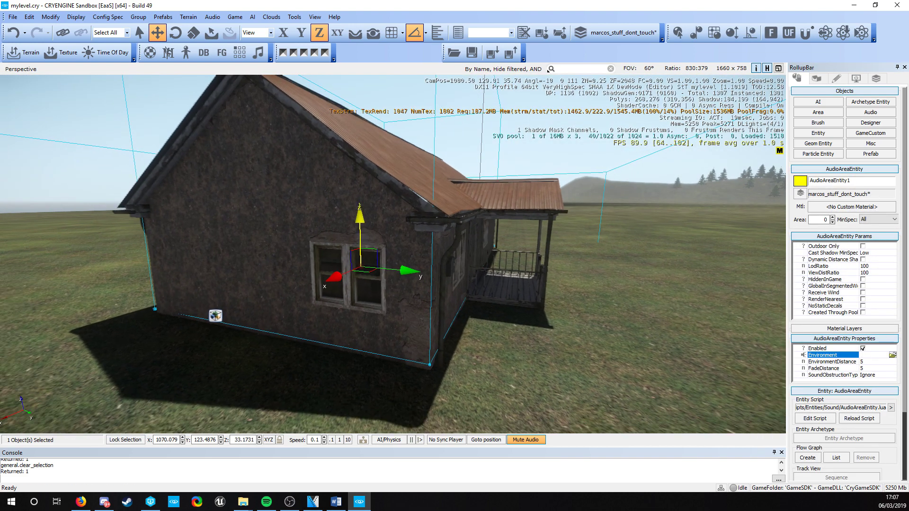
click(432, 164)
right_drag(432, 164, 458, 225)
click(883, 252)
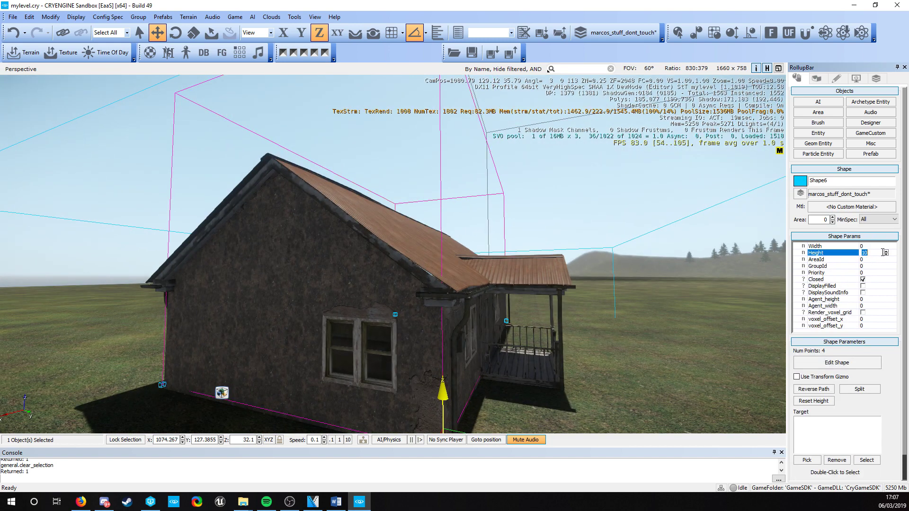
drag(885, 253, 887, 276)
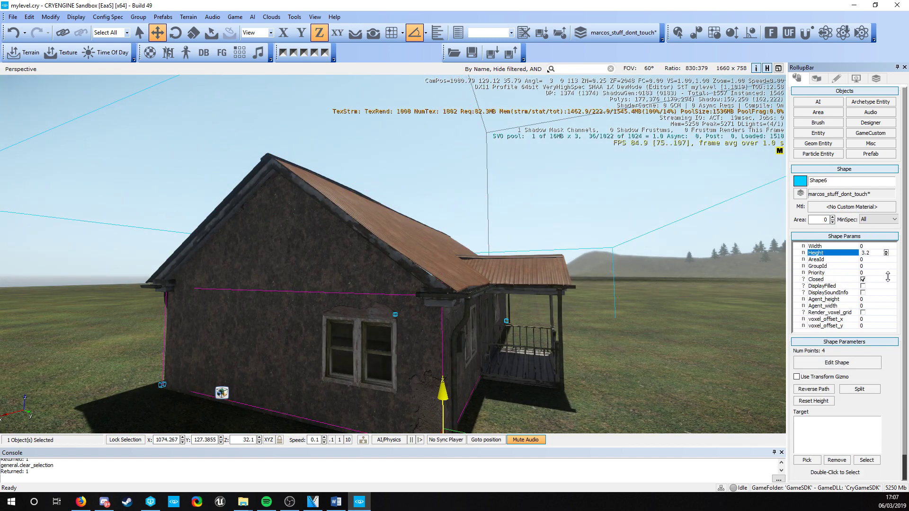
Set the AudioAreaEntity's Environment to the room_small reverb and its sound obstruction type to SingleRay.
key(w)
right_drag(414, 327, 420, 358)
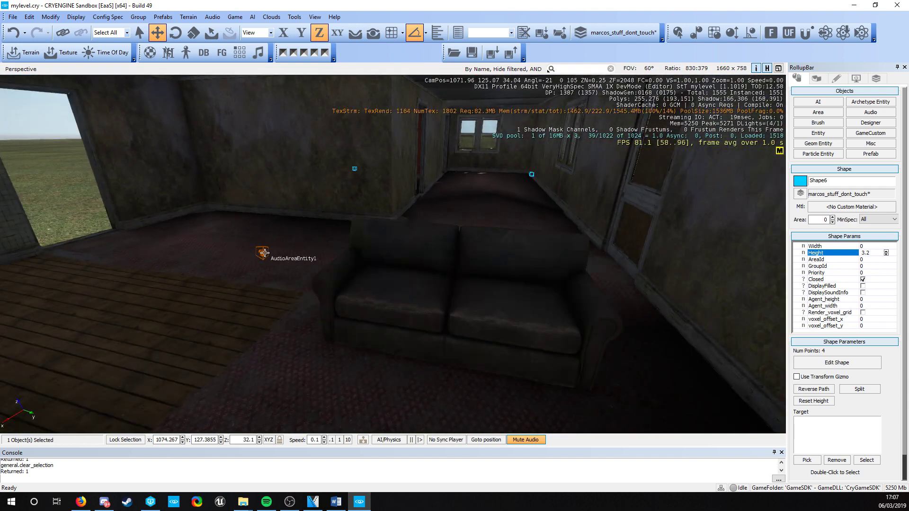
click(264, 253)
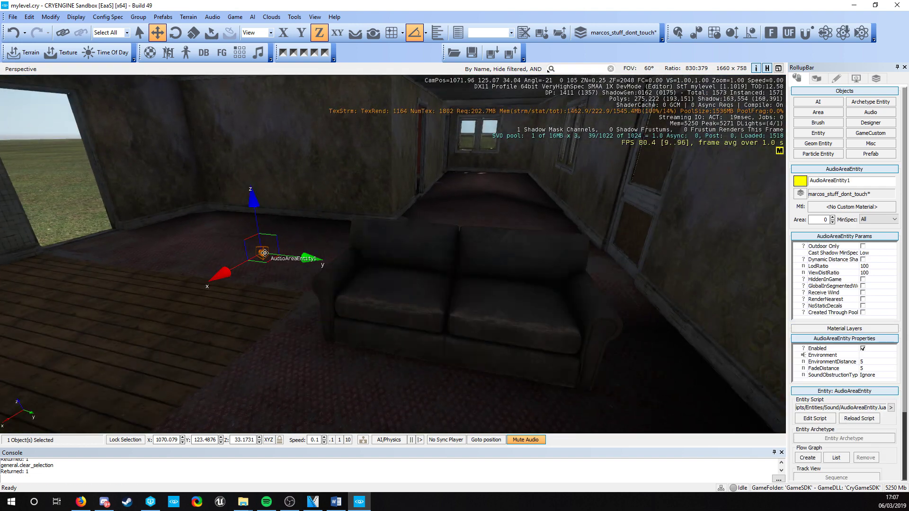
click(886, 355)
click(893, 356)
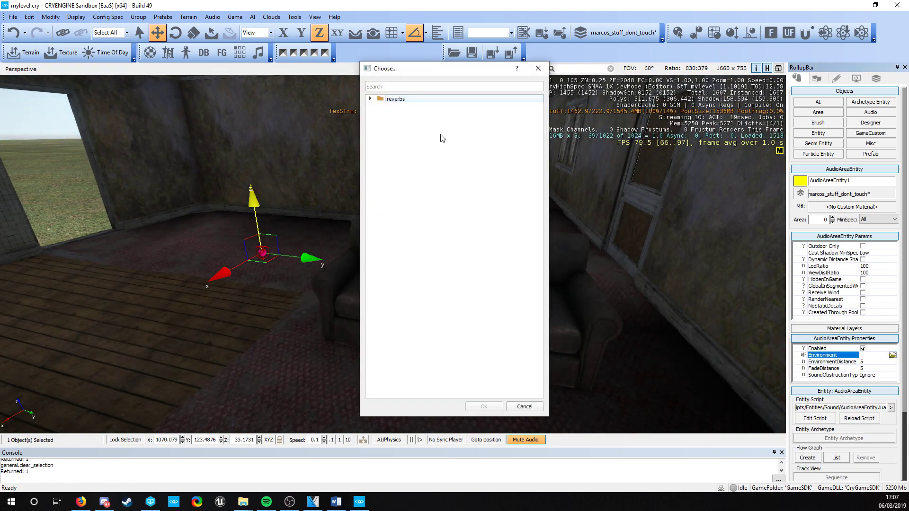
click(370, 98)
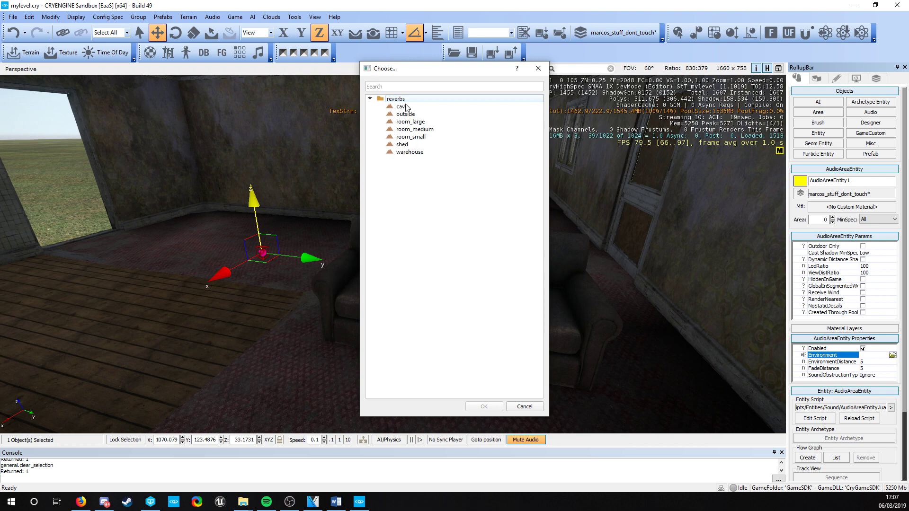
click(408, 137)
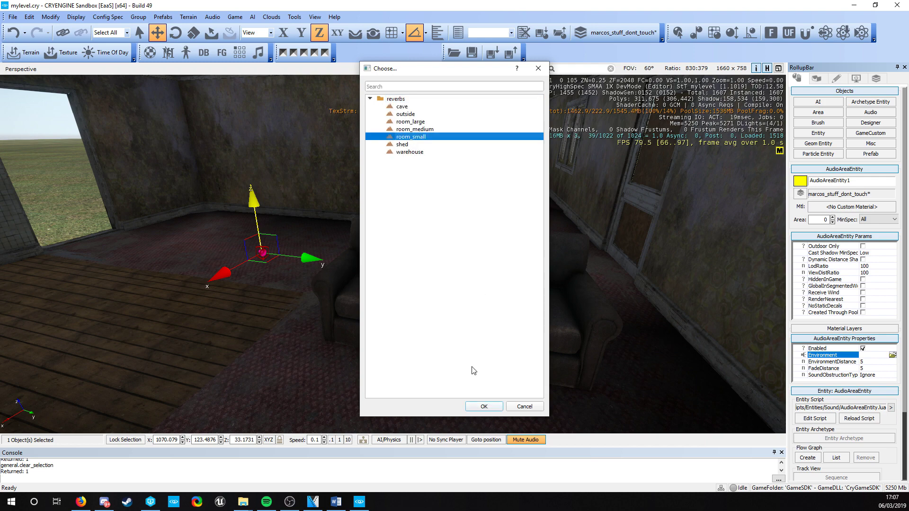
click(484, 406)
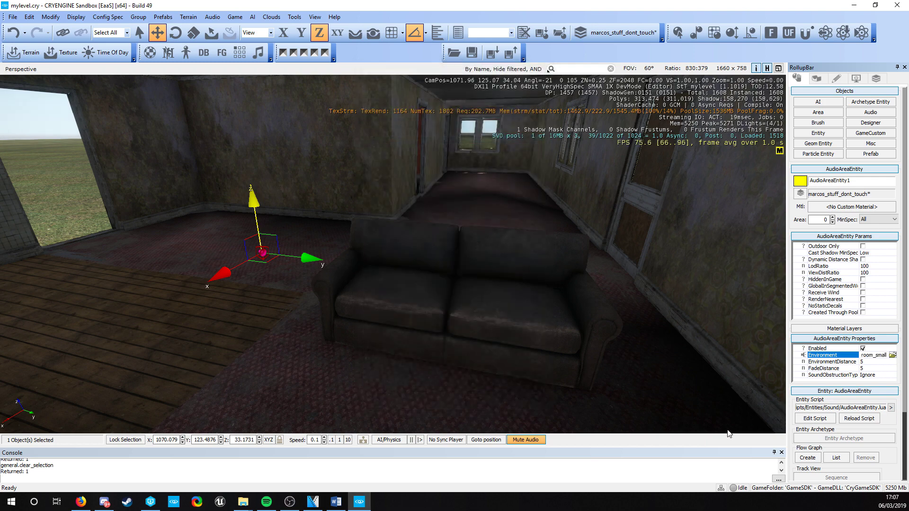
click(883, 375)
click(876, 387)
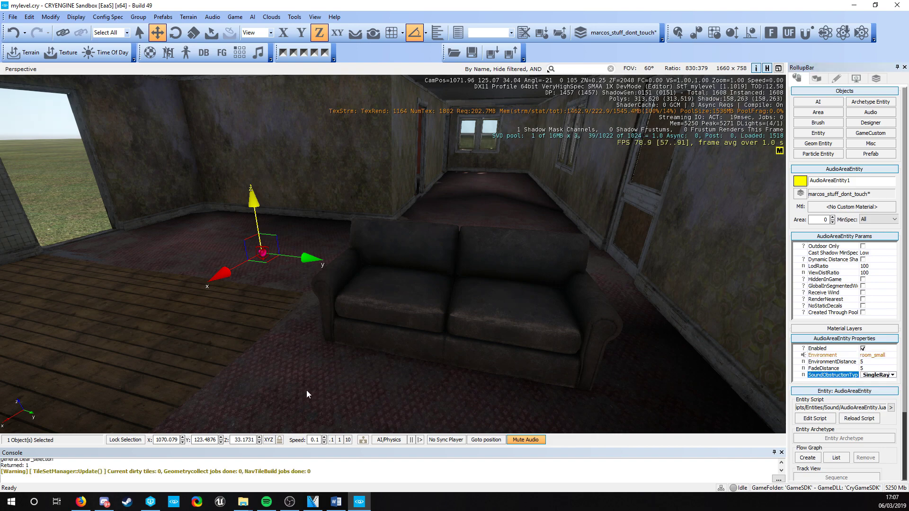
Add the AudioAreaEntity by the couch as the target of the second house's area shape, leaving nothing selected.
key(s)
right_drag(307, 394, 303, 369)
key(d)
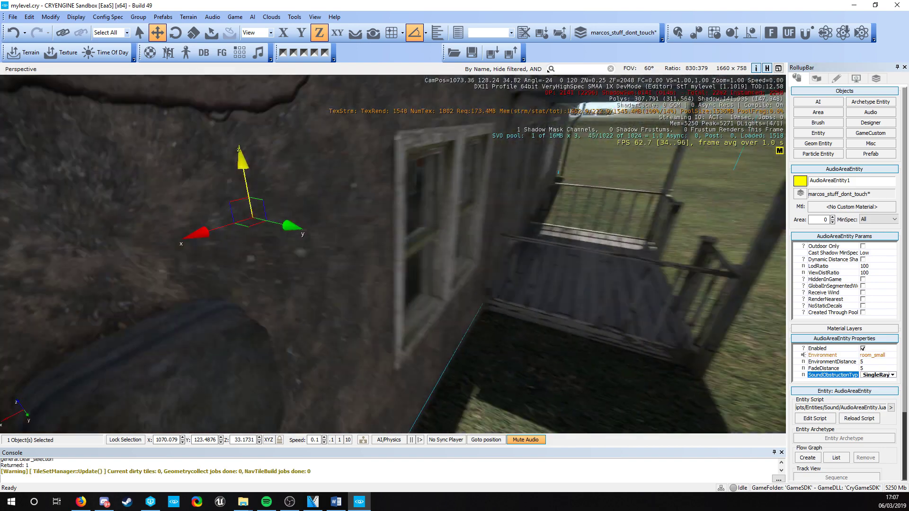
right_drag(388, 409, 479, 372)
click(387, 331)
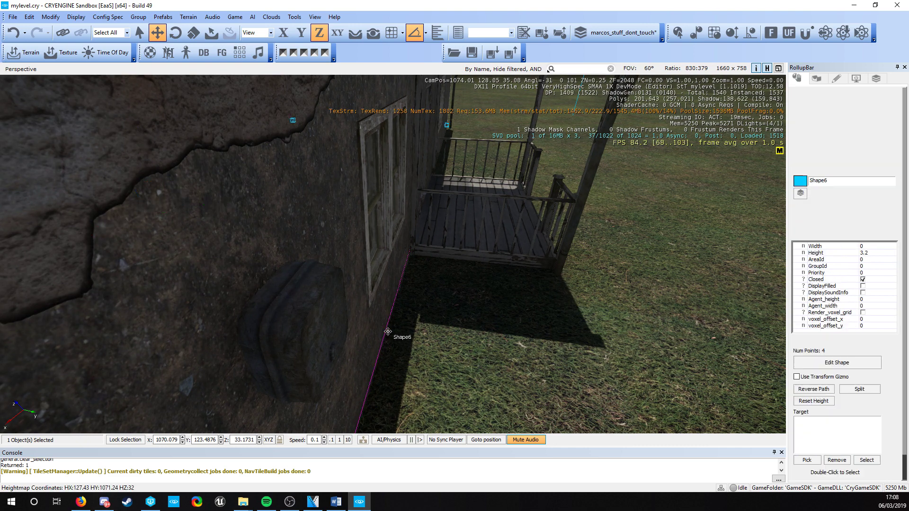
key(w)
right_drag(463, 339, 478, 308)
scroll(888, 413, down, 2)
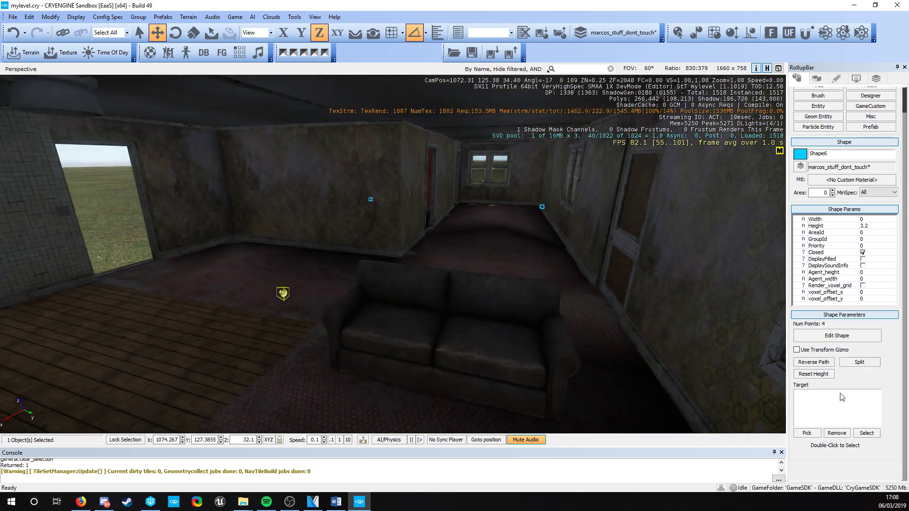
click(806, 433)
click(281, 294)
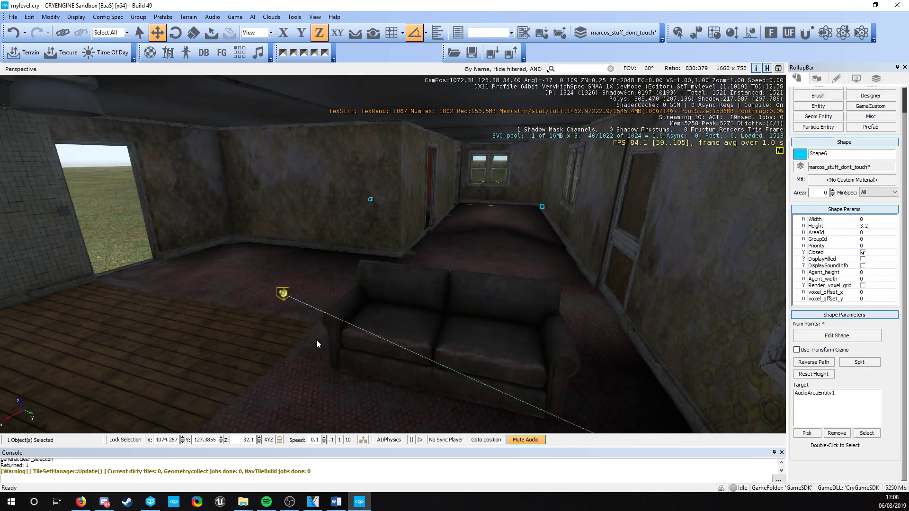
click(317, 342)
Examine the linked audio area entity and its properties, and review the second house from inside and outside.
key(s)
right_drag(317, 342, 303, 325)
key(w)
mouse_move(265, 350)
right_down()
mouse_move(303, 362)
mouse_move(369, 348)
mouse_move(265, 349)
right_up()
key(s)
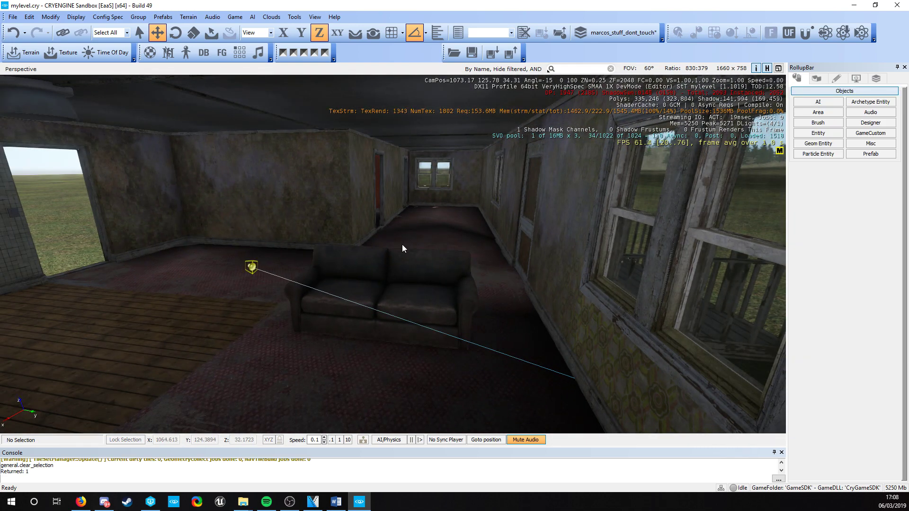
key(s)
right_drag(402, 244, 331, 253)
key(w)
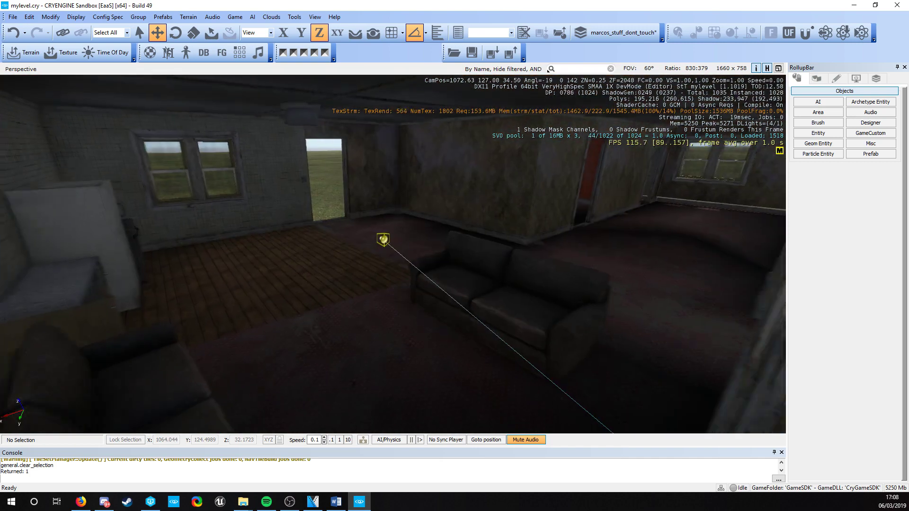
click(383, 239)
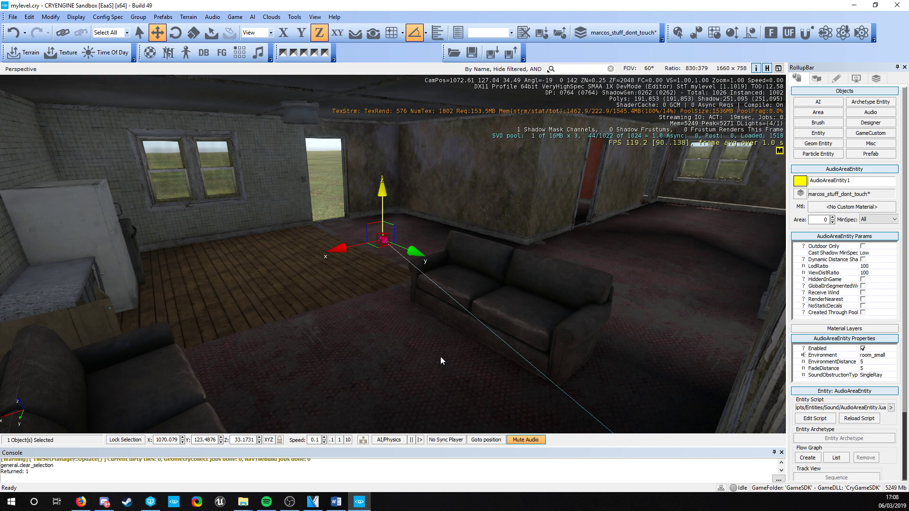
right_drag(440, 356, 294, 288)
click(293, 287)
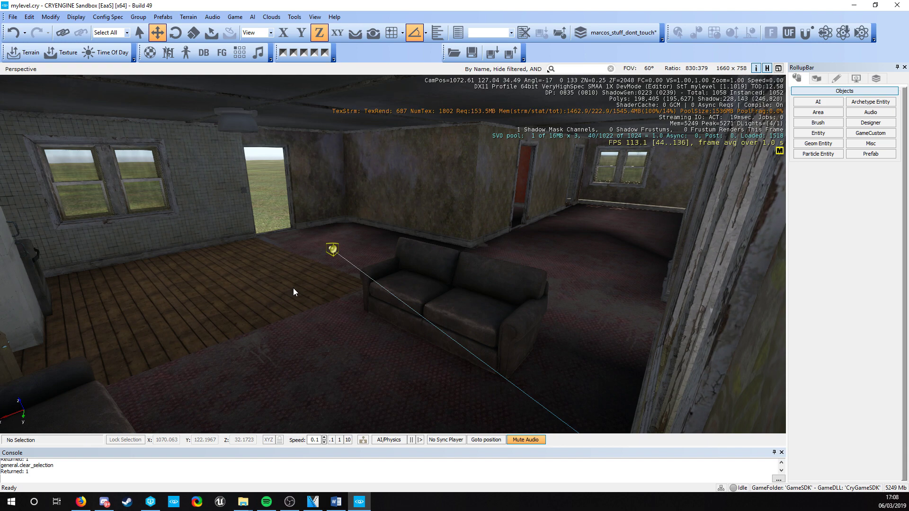
right_drag(293, 288, 288, 290)
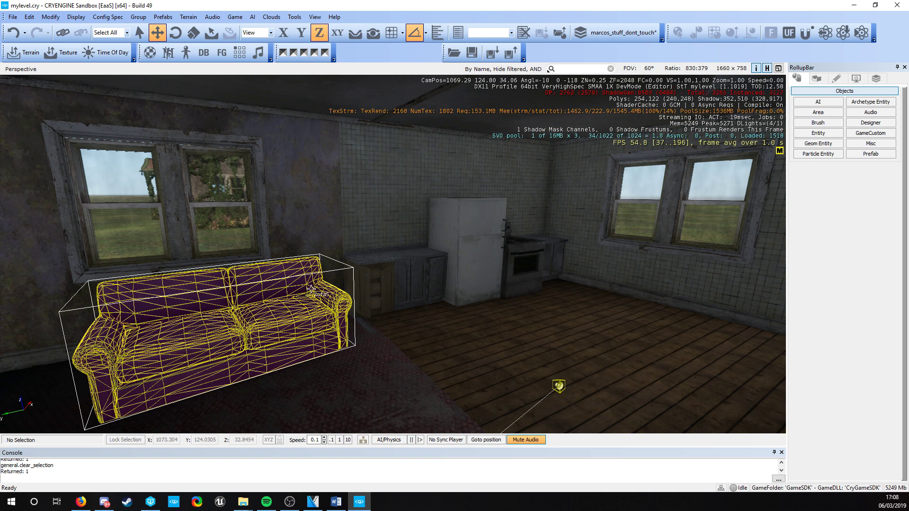
right_drag(311, 289, 310, 289)
key(s)
key(d)
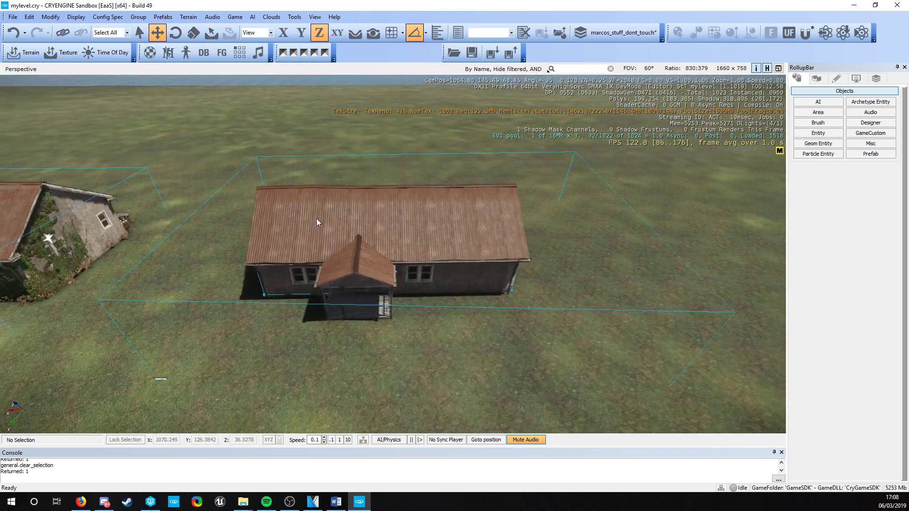
right_drag(406, 237, 405, 237)
key(w)
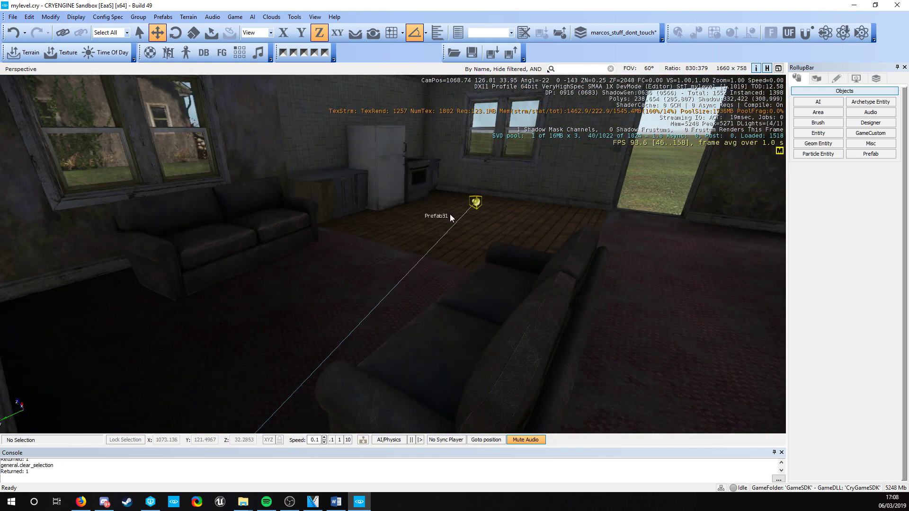
Filter the brushes for "picture" and place the pictureframe brush on the interior wall facing the couches.
right_drag(450, 213, 450, 214)
key(a)
click(817, 123)
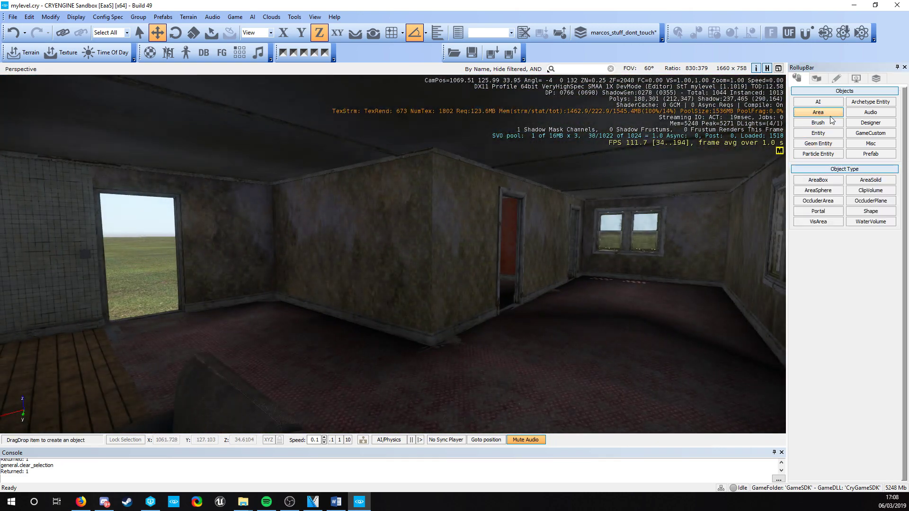
click(838, 377)
text(pi)
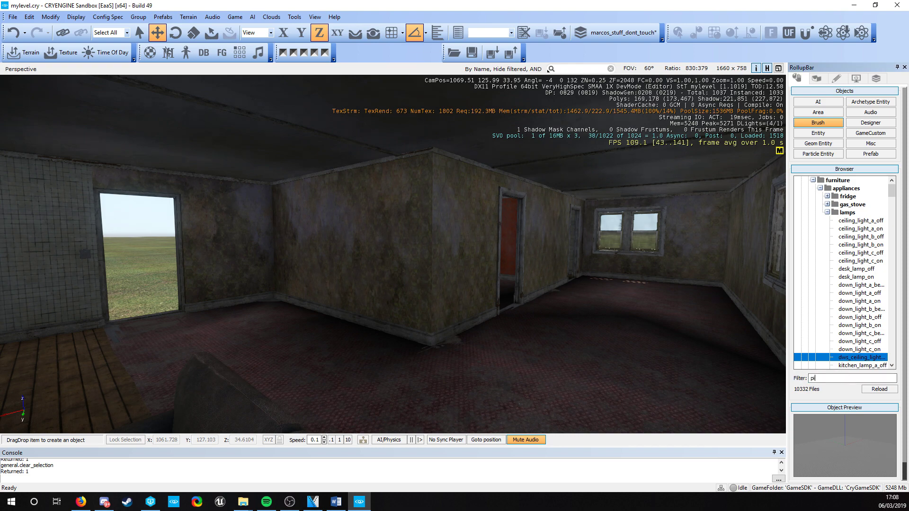
text(cture)
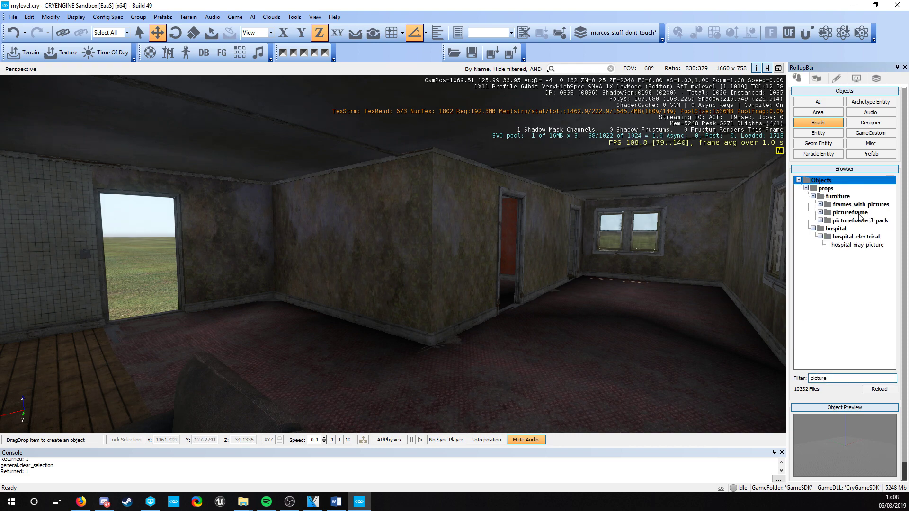
click(869, 205)
double_click(852, 212)
click(856, 220)
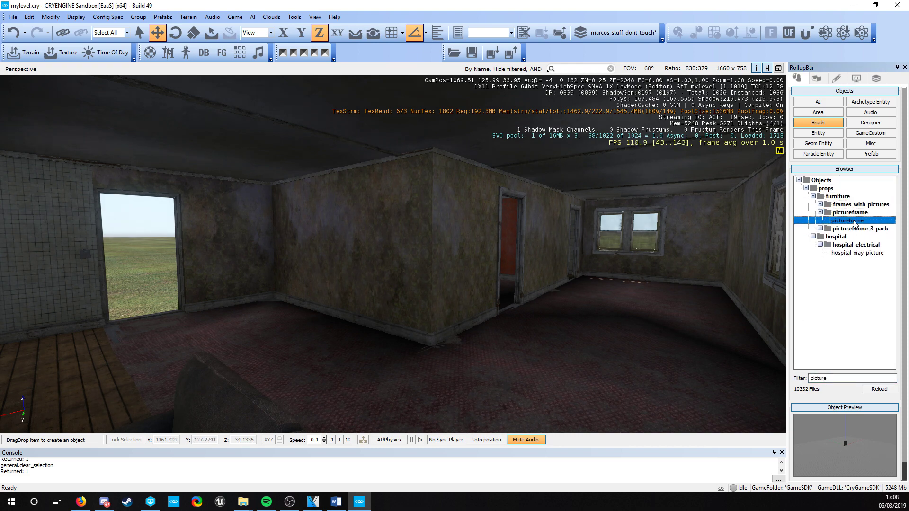
drag(856, 221, 377, 259)
Rotate the picture frame to -90 about Z and shift it along X into place on the wall.
key(w)
right_drag(377, 258, 385, 266)
key(3)
key(w)
drag(385, 211, 392, 244)
key(w)
key(a)
right_drag(392, 245, 535, 251)
key(a)
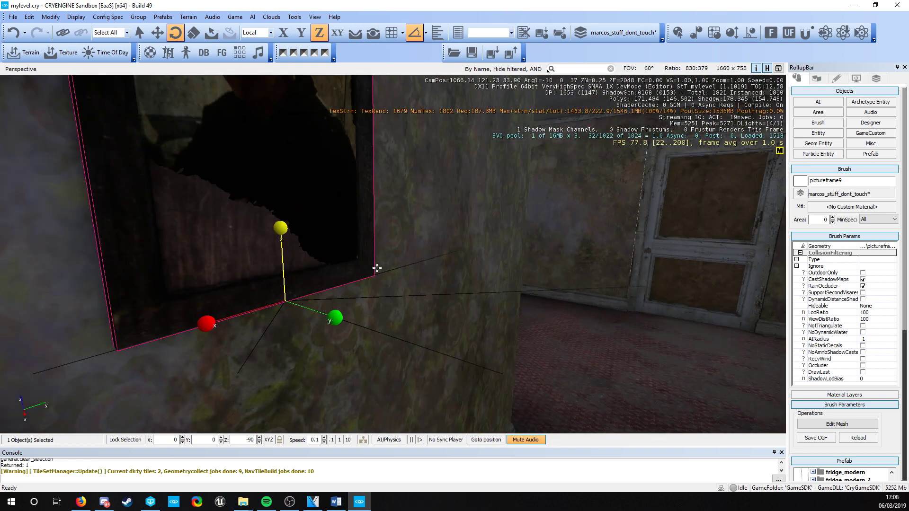
key(2)
drag(311, 310, 306, 309)
click(367, 349)
Return to an overview of both houses and unfreeze all frozen objects in the level.
key(s)
right_drag(367, 349, 35, 414)
key(s)
key(d)
key(s)
key(s)
right_drag(378, 315, 351, 303)
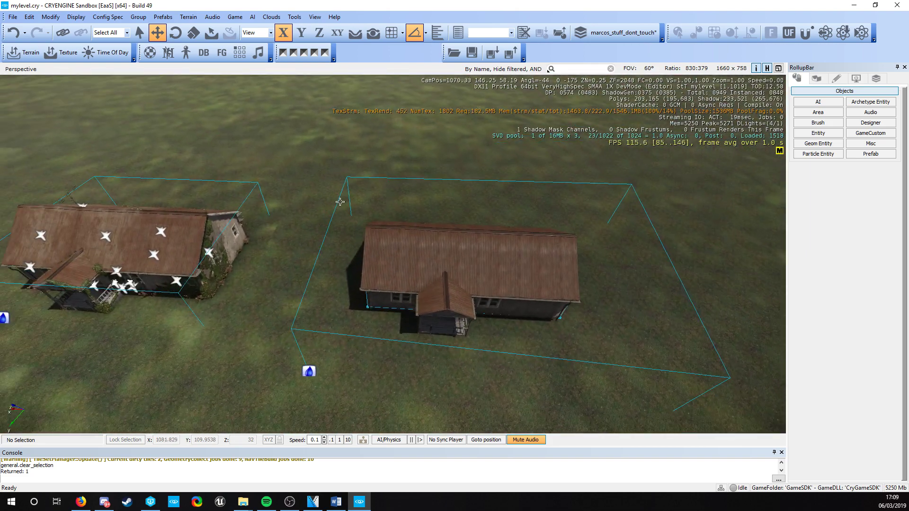
right_drag(389, 232, 402, 230)
key(d)
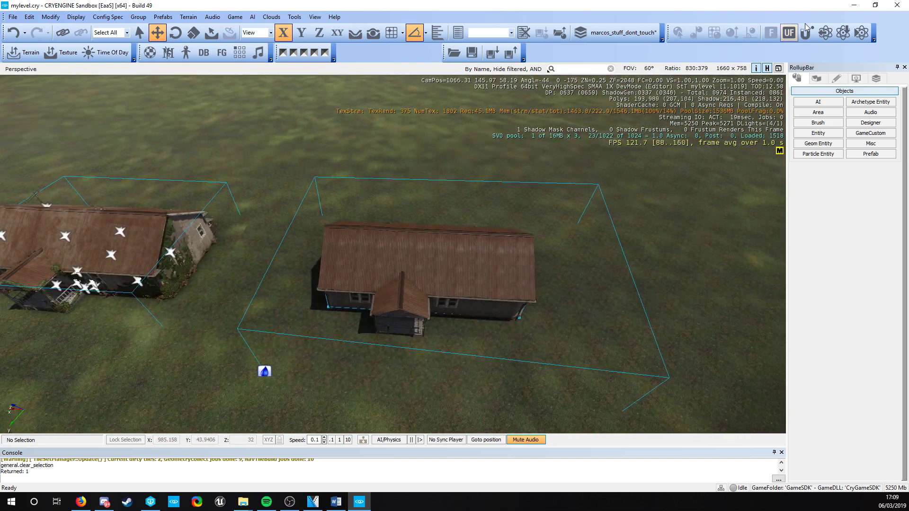
click(783, 38)
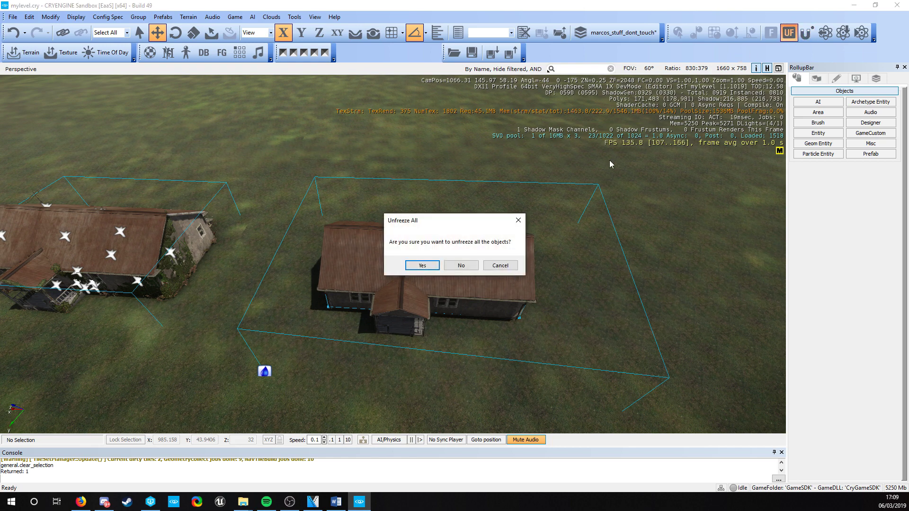
click(423, 266)
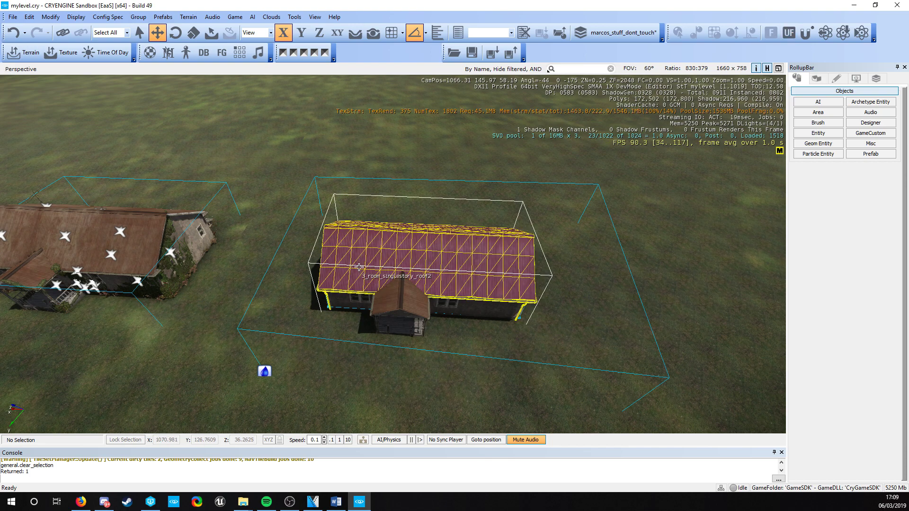
Restrict the selectable object types to Brushes.
right_drag(359, 267, 412, 298)
key(w)
key(a)
key(s)
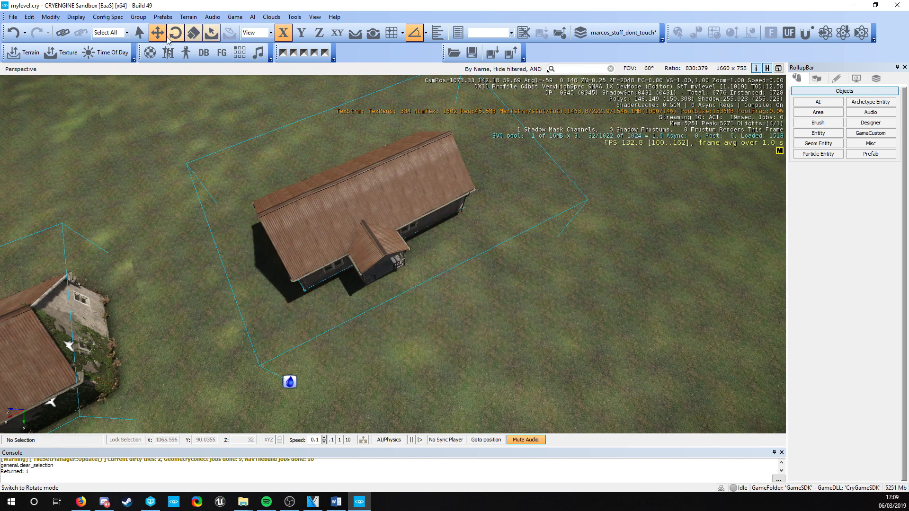
click(113, 33)
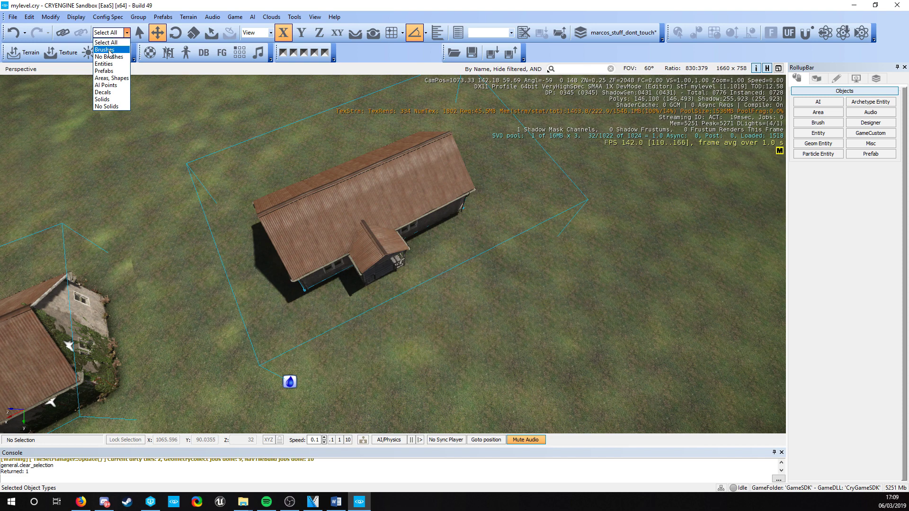
click(109, 42)
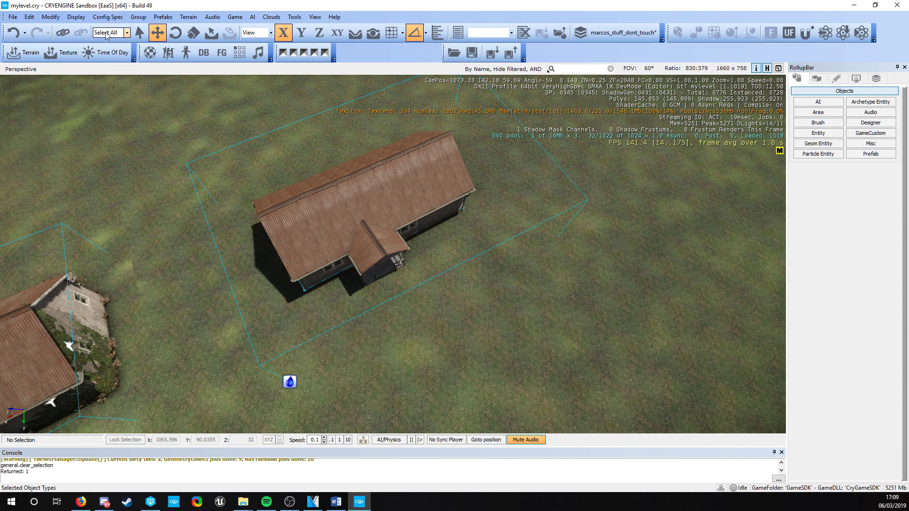
click(110, 34)
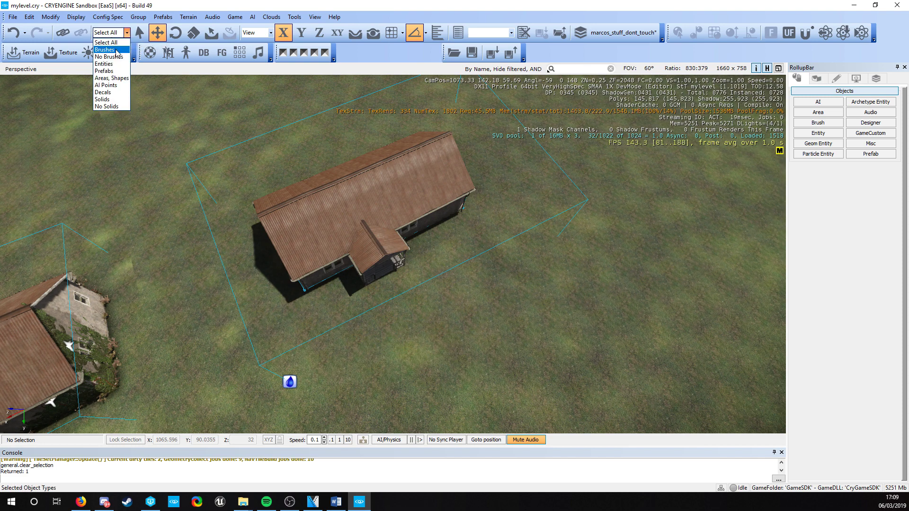
click(116, 51)
Select all of the second house's brushes together, check their shared RainOccluder parameter, and clear the selection.
right_drag(312, 122, 305, 122)
key(s)
key(d)
mouse_move(306, 119)
mouse_down()
mouse_move(539, 292)
mouse_move(700, 391)
mouse_up()
key(w)
key(a)
right_drag(444, 285, 448, 286)
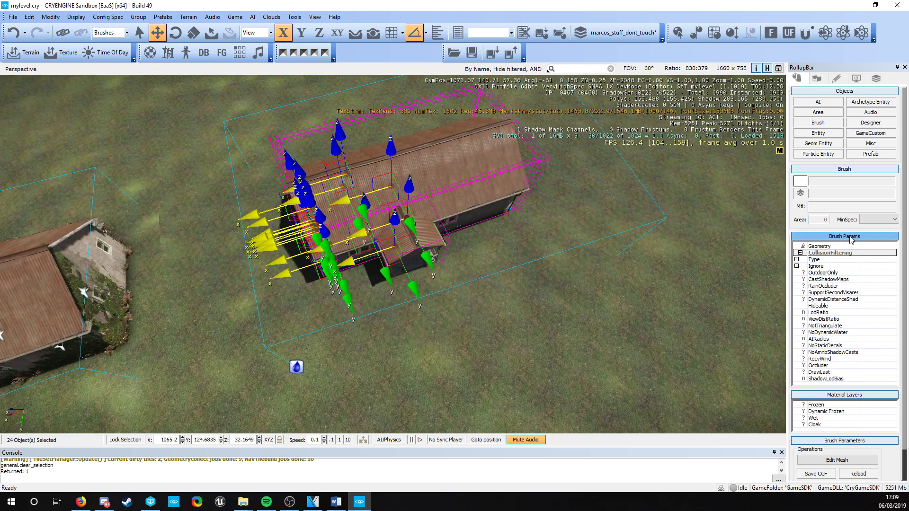
click(833, 286)
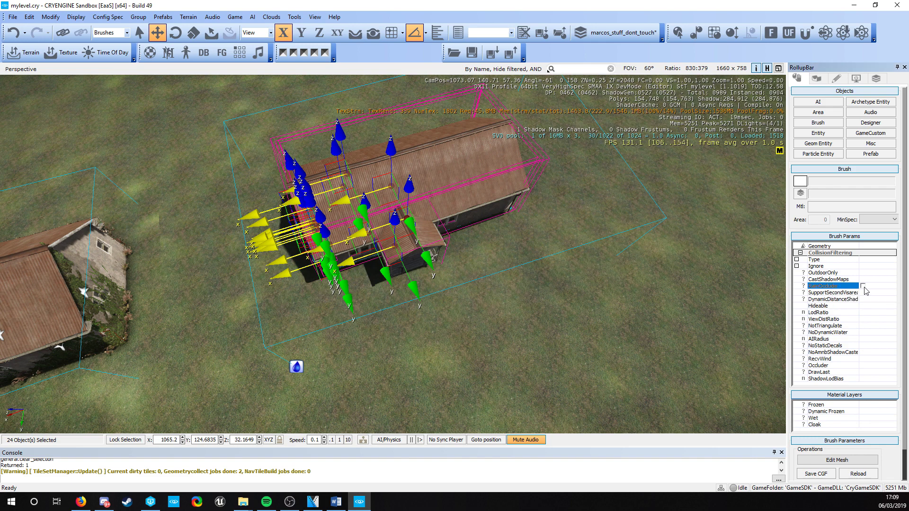
click(547, 342)
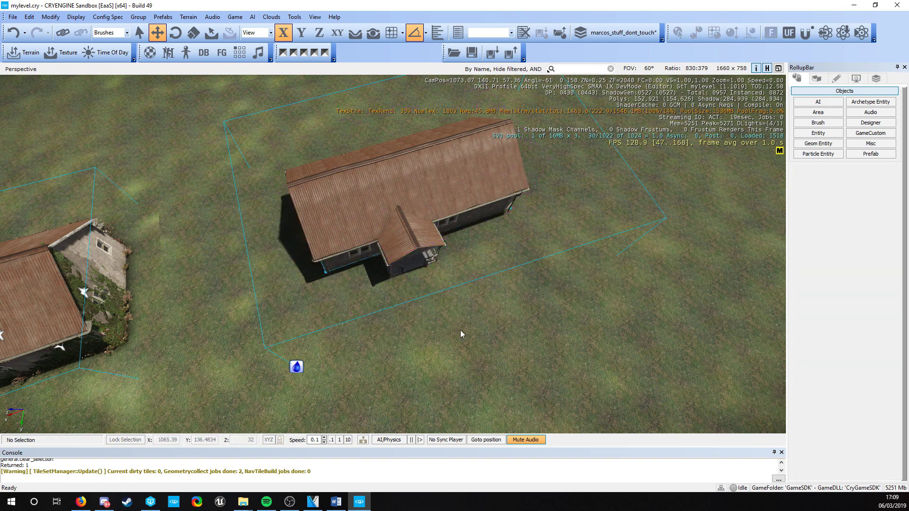
Enable RainOccluder on the second house's main roof brush, 3_room_singlestory_roof2, and reselect the roof to check the setting.
mouse_move(460, 330)
right_down()
mouse_move(440, 331)
mouse_move(455, 315)
mouse_move(451, 301)
right_up()
key(w)
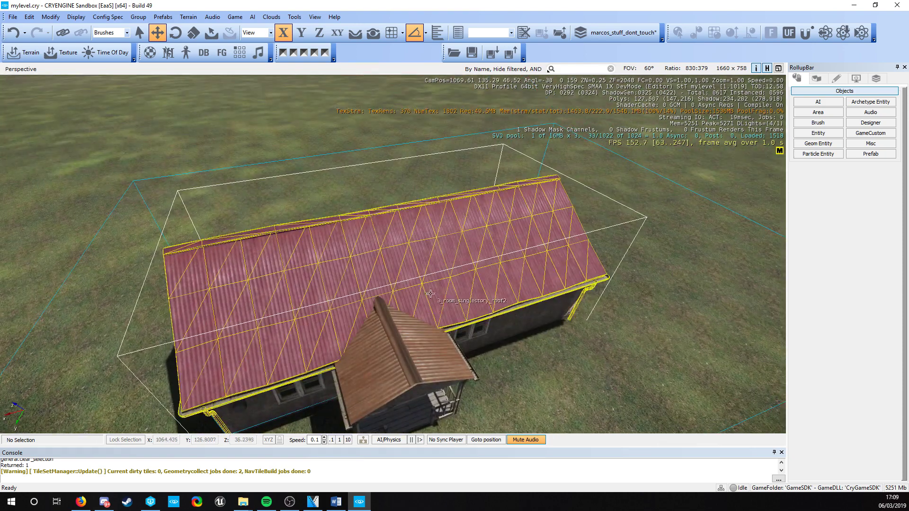
click(414, 250)
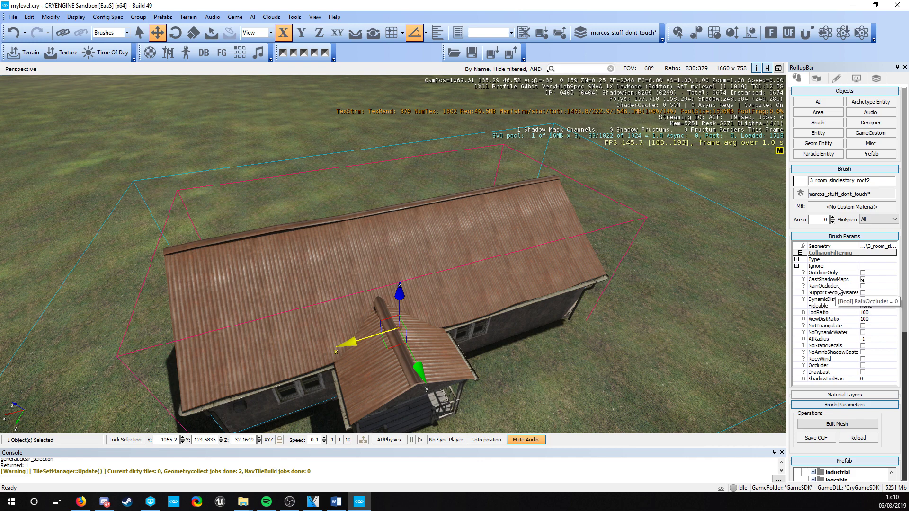
click(863, 287)
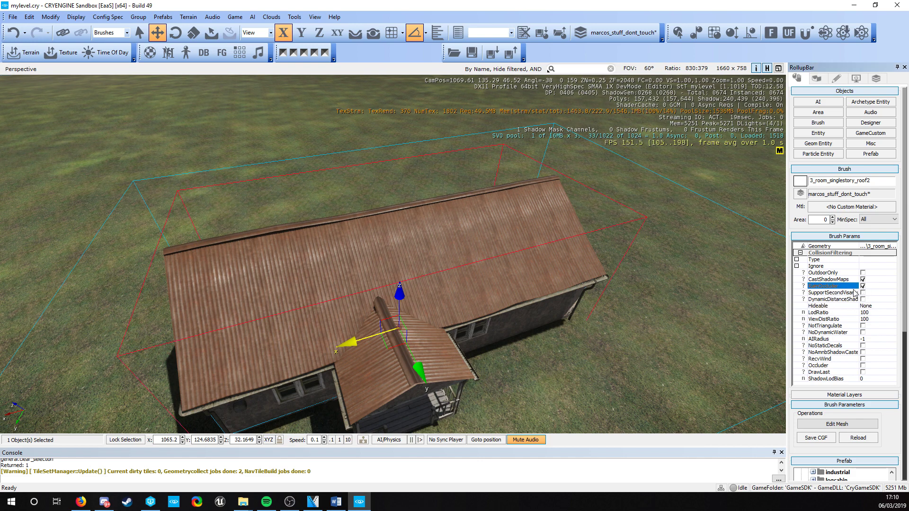
right_drag(443, 363, 456, 374)
click(456, 374)
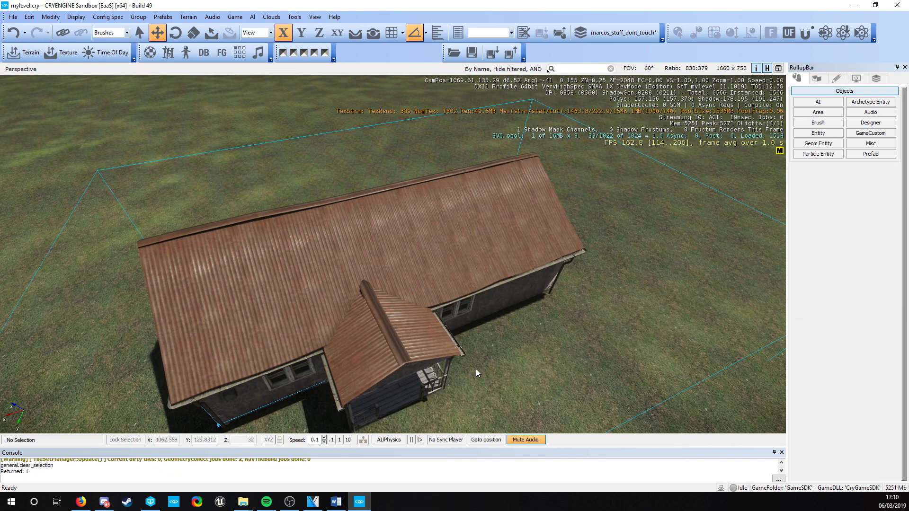
click(403, 248)
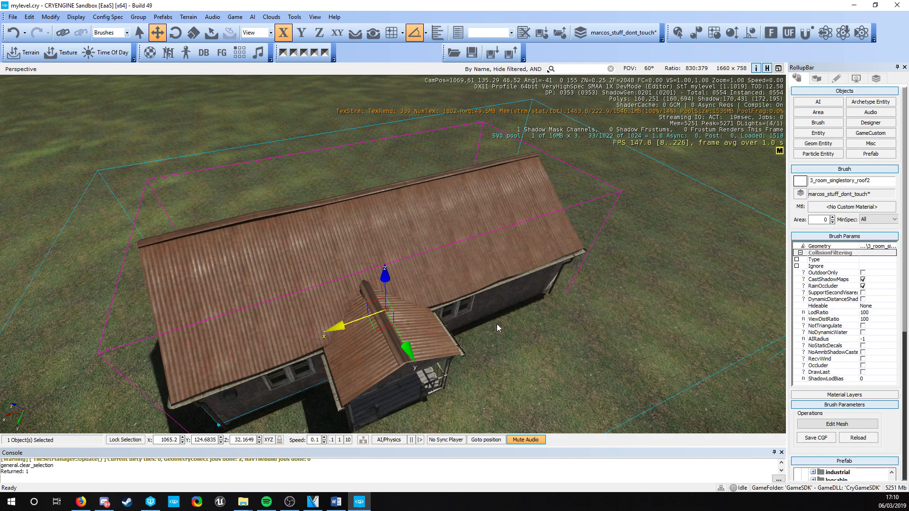
click(424, 268)
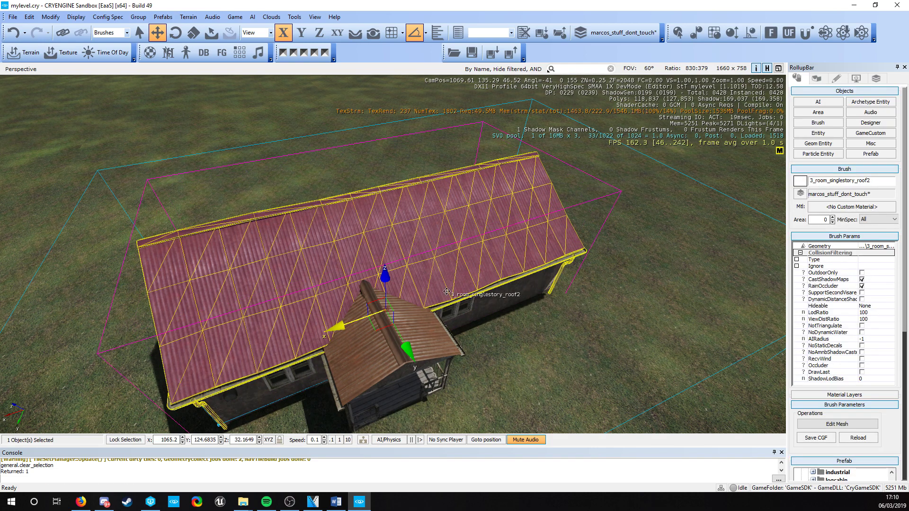
Inspect the RainOccluder setting of the sofa brush inside the second house and deselect the sofa.
key(w)
right_drag(458, 293, 458, 293)
scroll(458, 297, down, 2)
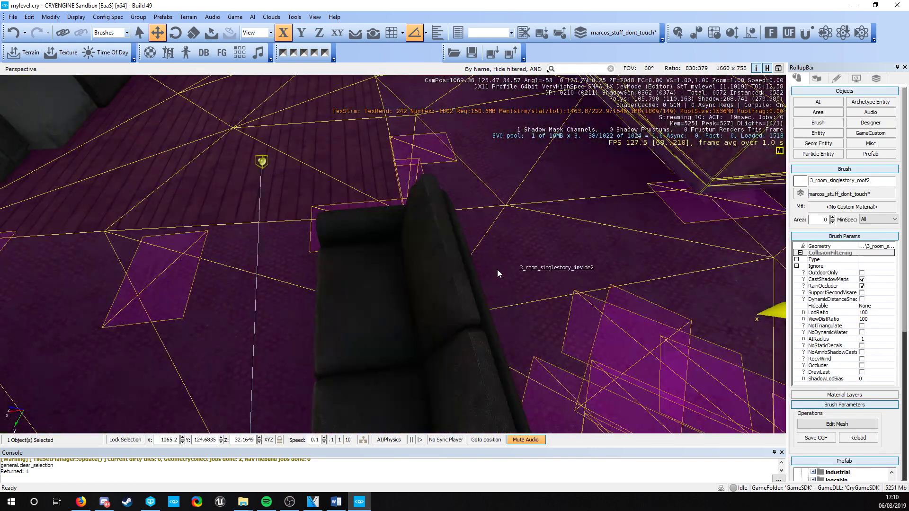
click(496, 270)
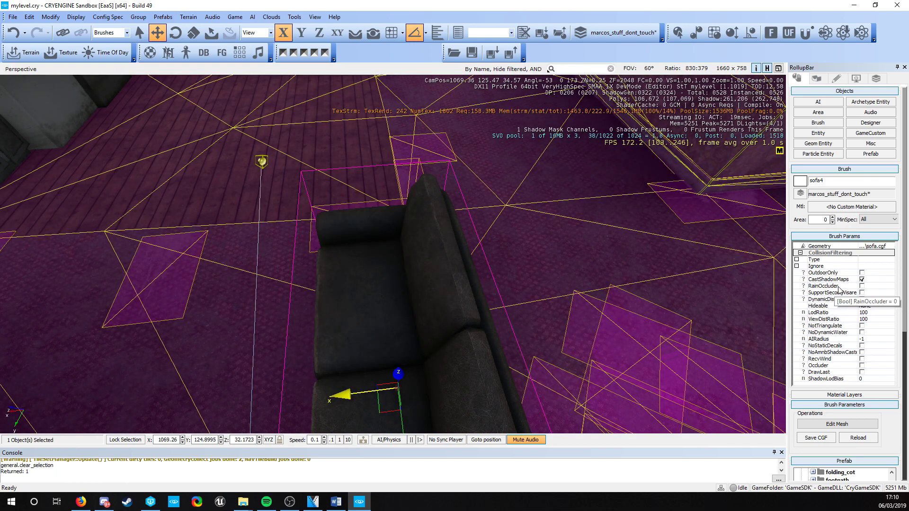
right_drag(528, 319, 29, 228)
click(527, 319)
Review the second house's furnished interior and return to an overview of both houses.
key(s)
key(s)
right_drag(132, 242, 282, 316)
key(s)
key(w)
right_drag(433, 298, 512, 227)
key(s)
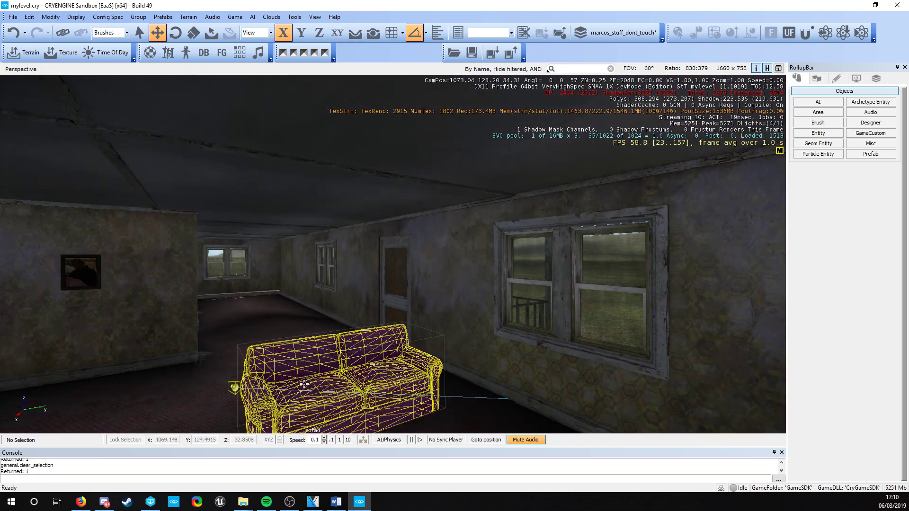
right_drag(303, 312, 52, 348)
key(w)
key(s)
right_drag(157, 154, 168, 215)
key(w)
key(s)
key(s)
key(s)
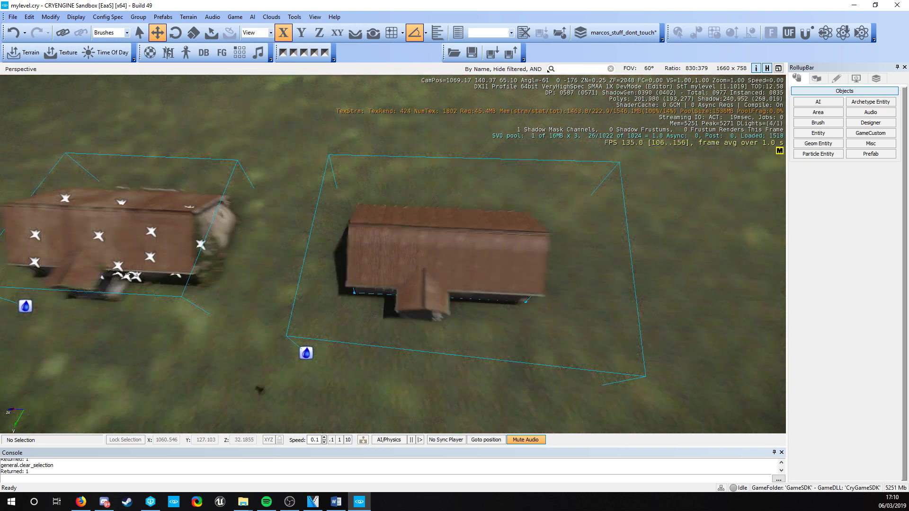
key(s)
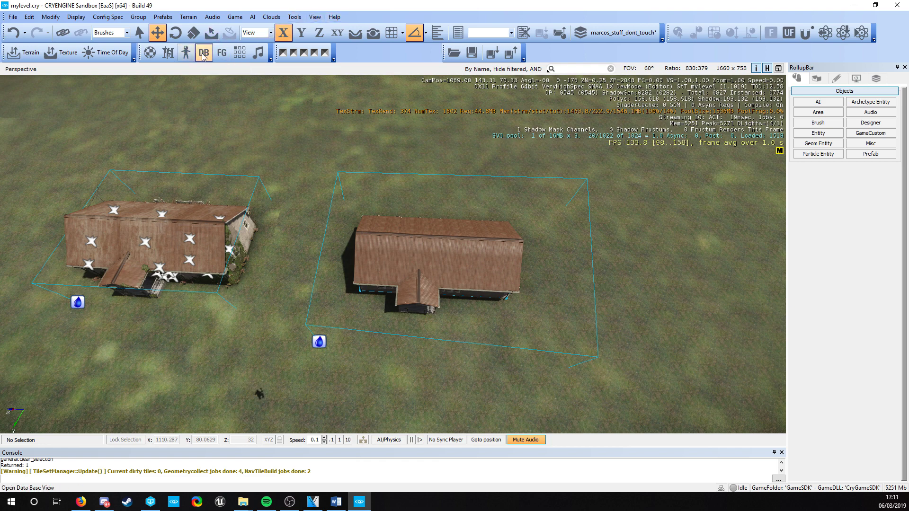
Open the DataBase View and place its window over the perspective viewport.
click(315, 17)
mouse_move(360, 28)
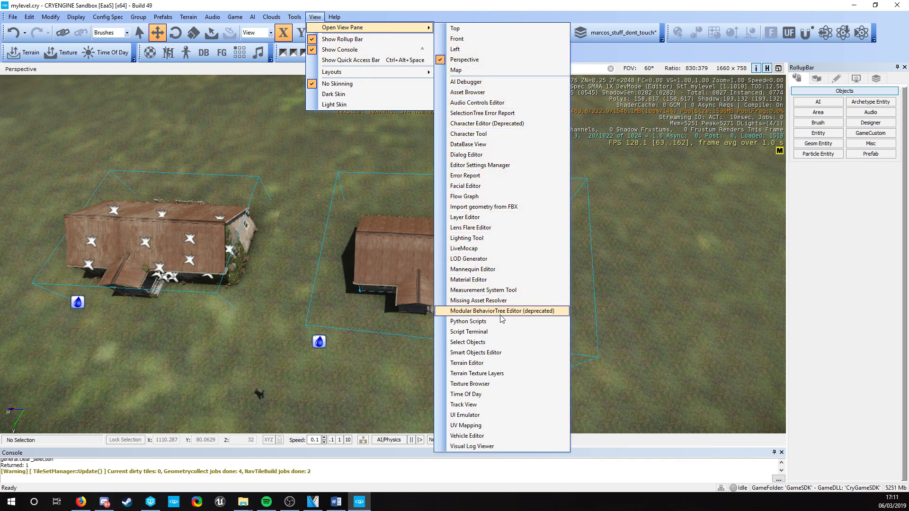
click(458, 146)
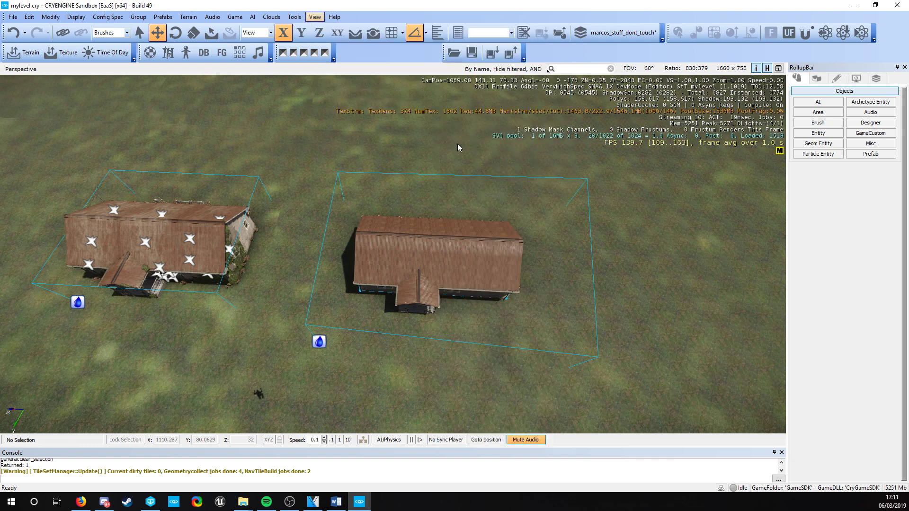
drag(0, 189, 703, 130)
drag(468, 126, 331, 120)
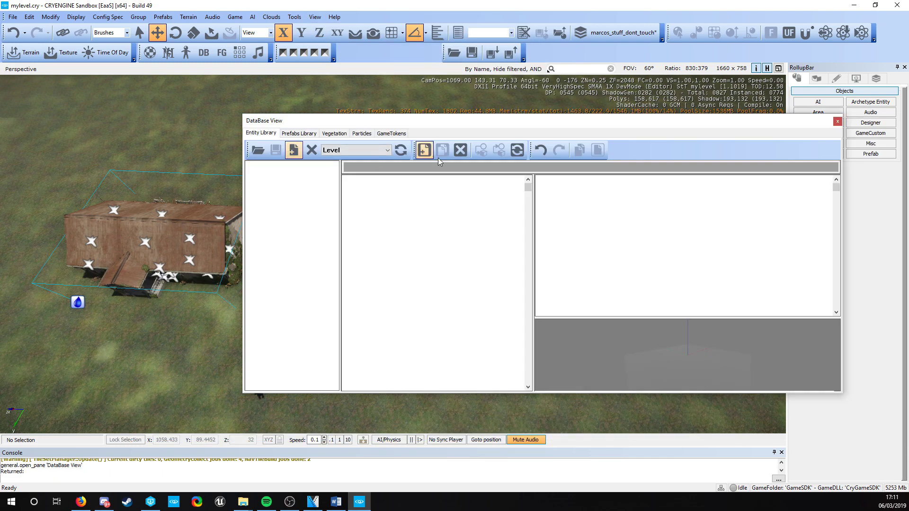
Add a new library named myhouses to the Prefabs Library.
click(296, 134)
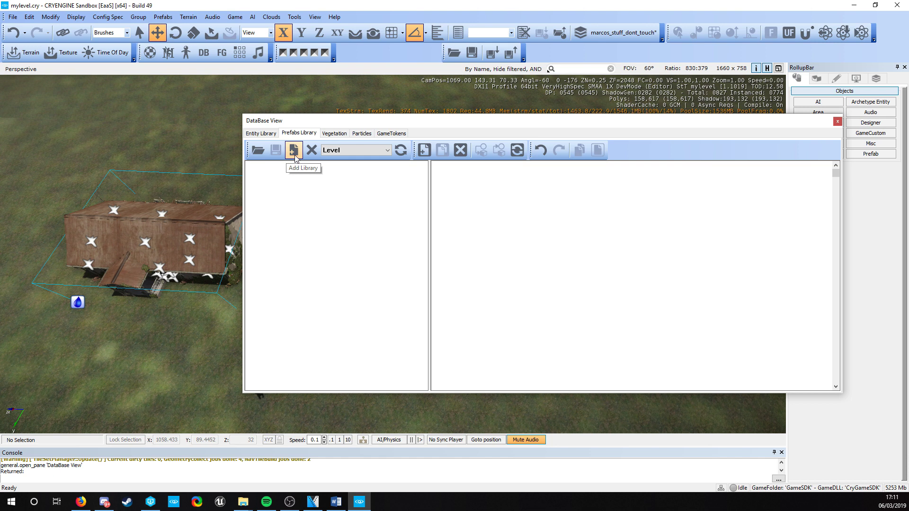
click(294, 151)
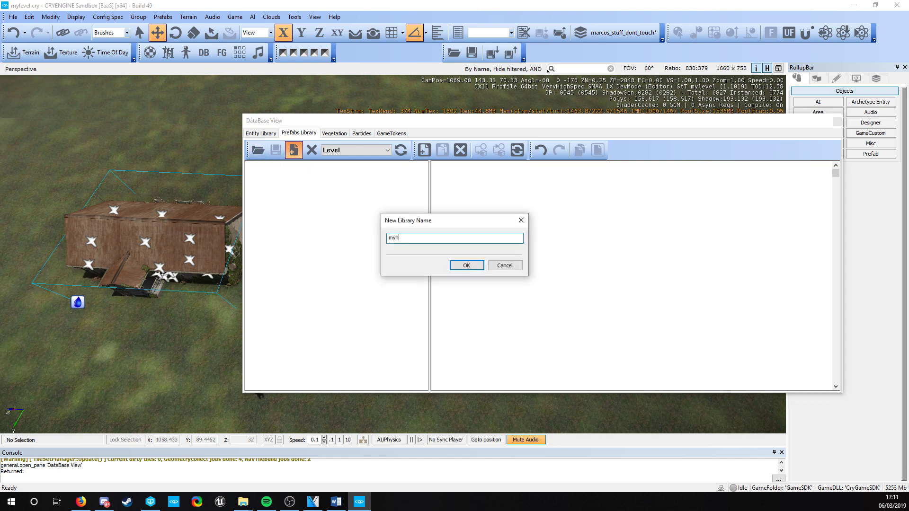
click(454, 266)
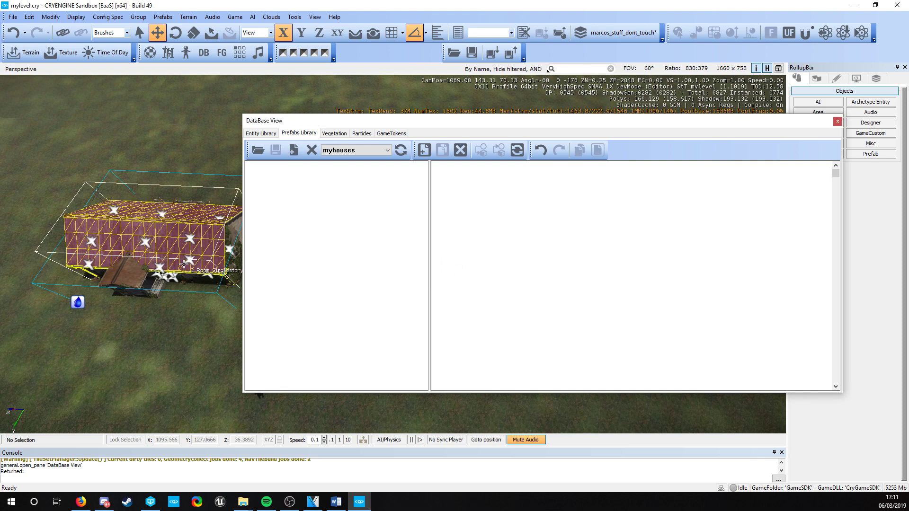
right_drag(208, 247, 313, 221)
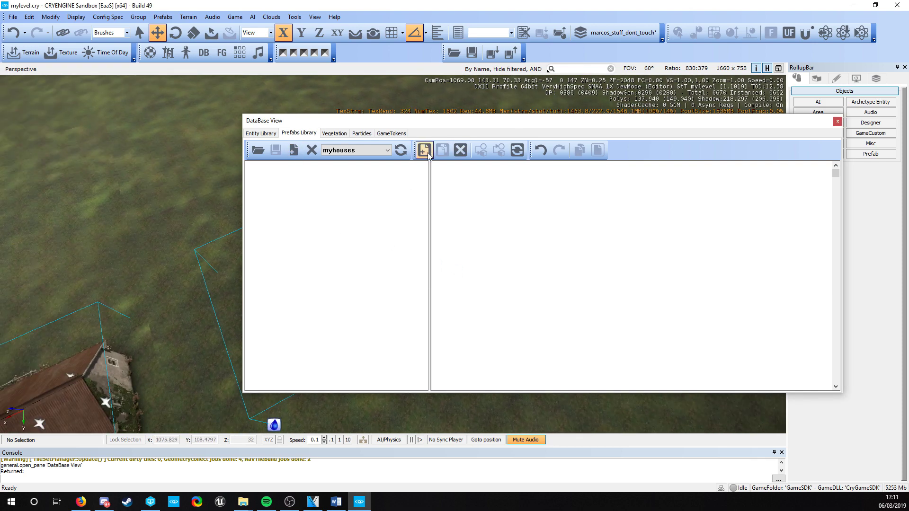
click(350, 151)
click(350, 152)
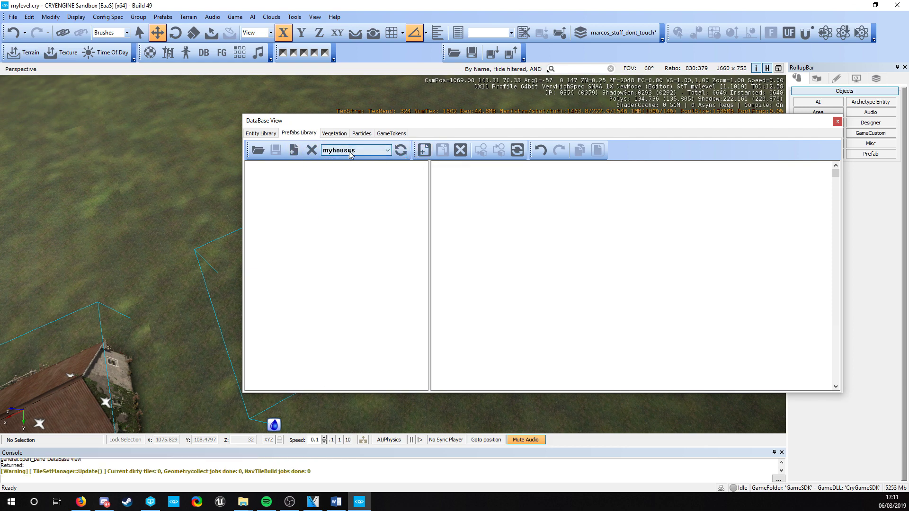
Add a prefab named 3room01 in the group 3room_res to the myhouses library and select it.
click(428, 155)
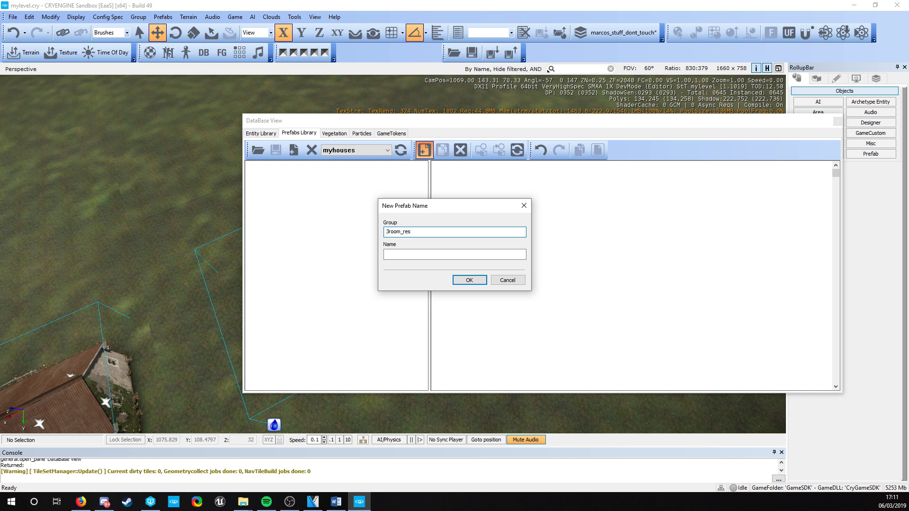
click(434, 254)
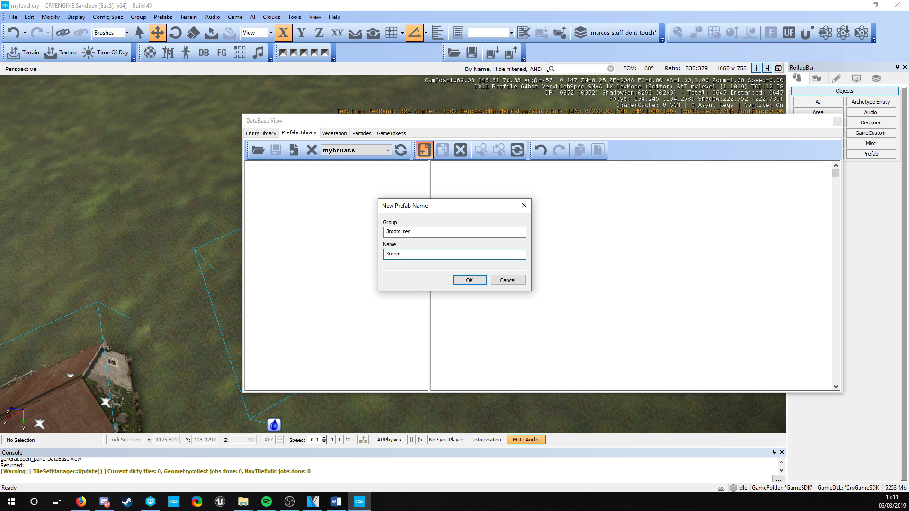
key(Return)
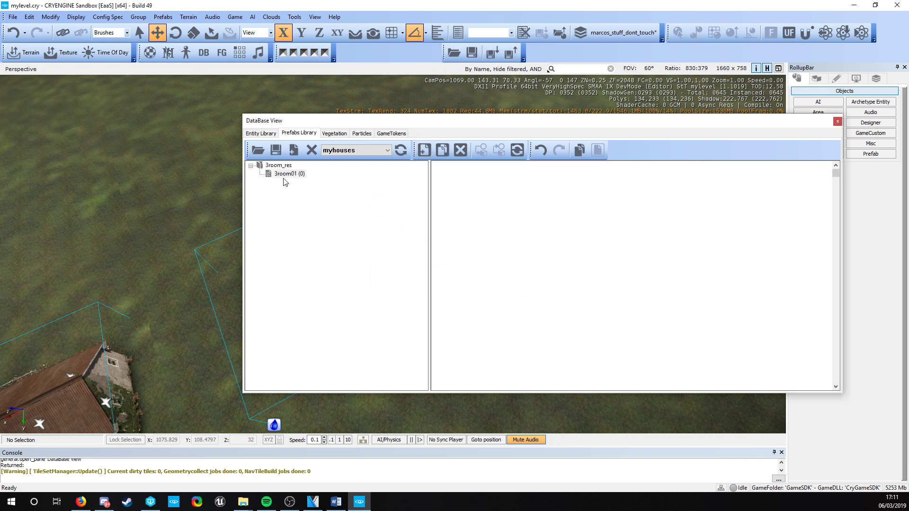
click(290, 175)
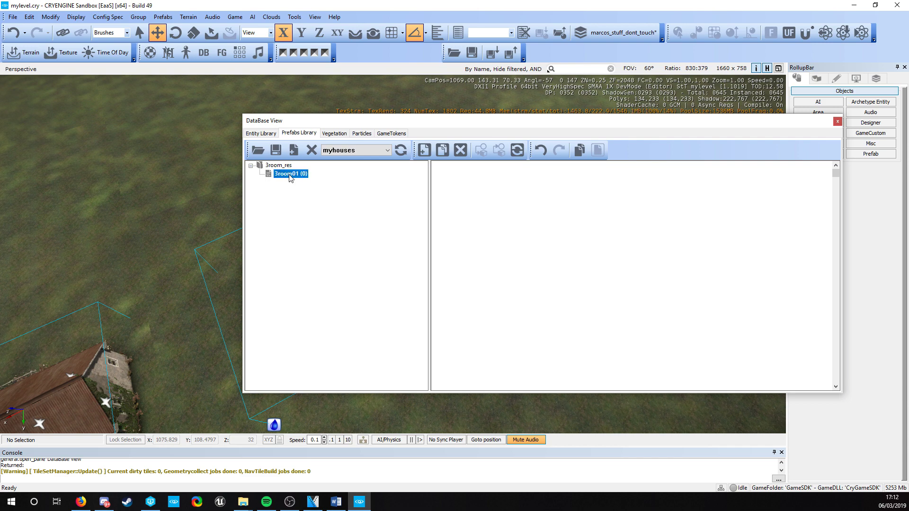
Move the DataBase View aside to uncover the second house and select all of that house's brushes.
drag(449, 120, 570, 123)
key(d)
mouse_move(312, 198)
right_down()
mouse_move(265, 203)
mouse_move(322, 210)
right_up()
key(s)
key(d)
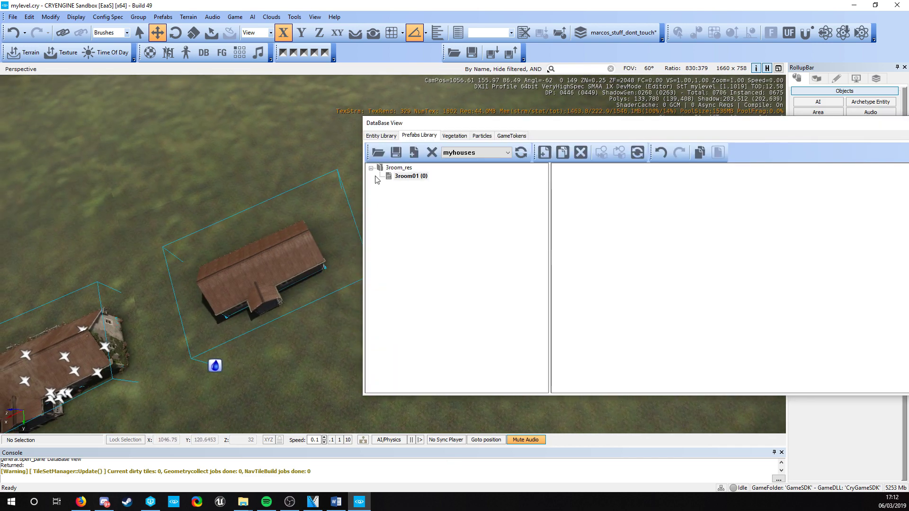
right_drag(204, 208, 178, 205)
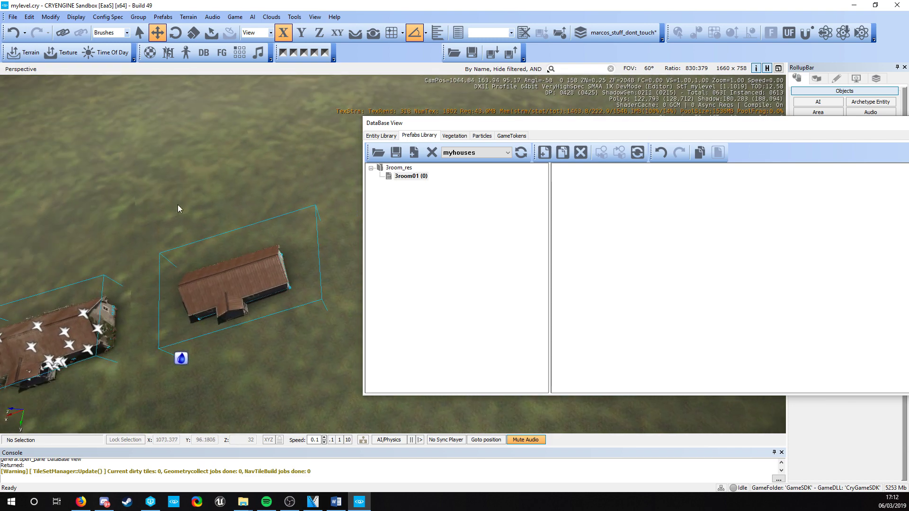
drag(134, 197, 342, 401)
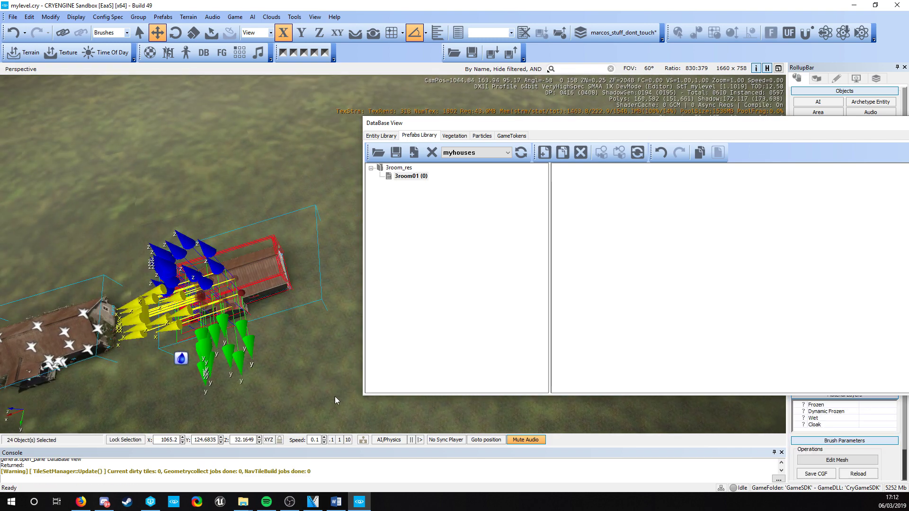
Allow all object types to be selected and select the whole second house, including its furniture, area shape and house volume.
key(w)
right_drag(279, 307, 227, 298)
key(a)
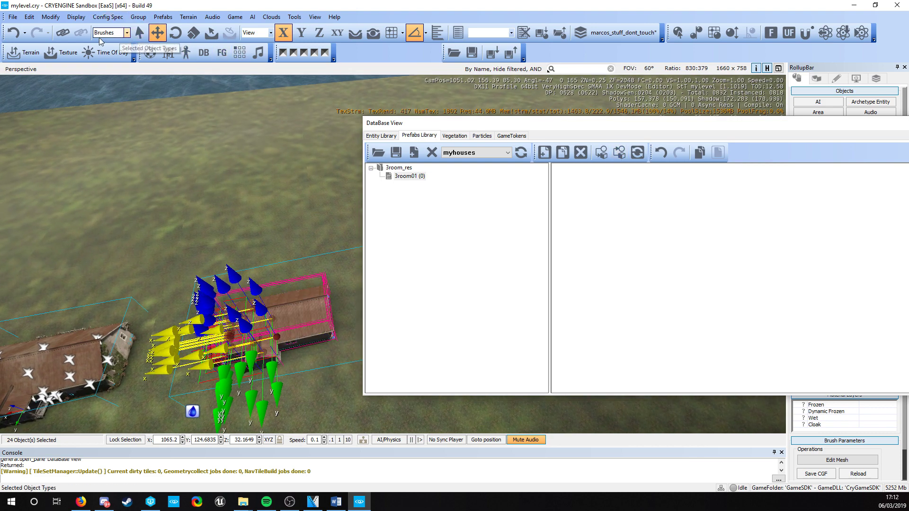
click(106, 33)
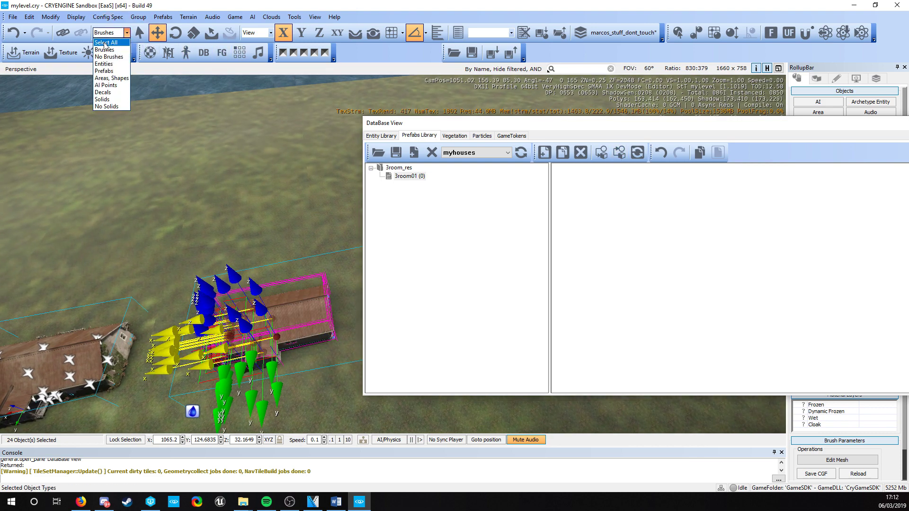
click(106, 43)
key(s)
right_drag(279, 133, 291, 152)
key(d)
drag(333, 161, 174, 345)
right_drag(174, 344, 190, 334)
key(w)
key(a)
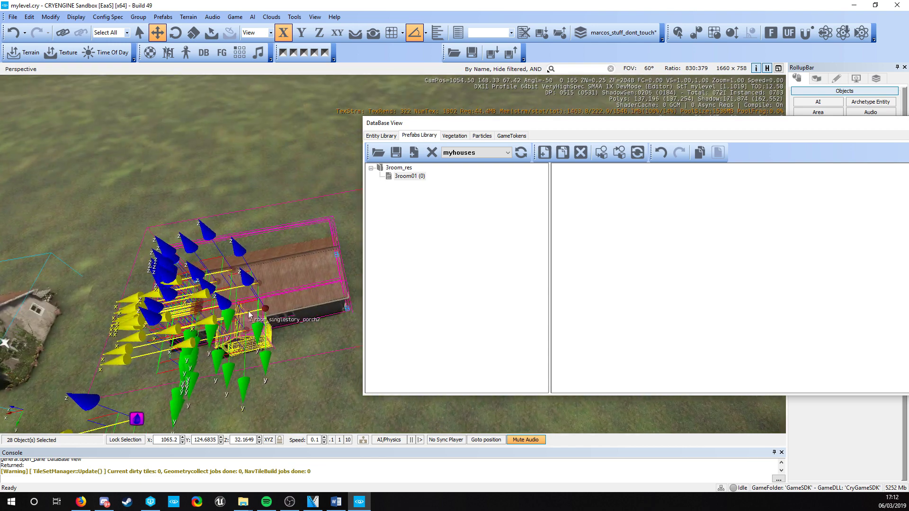
Replace the contents of the 3room01 prefab with the selected house objects and put the DataBase View away.
right_click(406, 179)
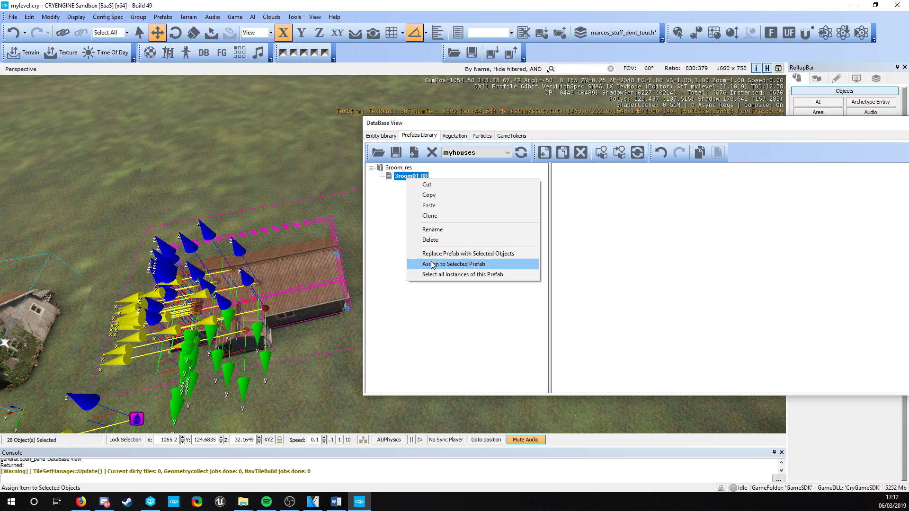
click(493, 254)
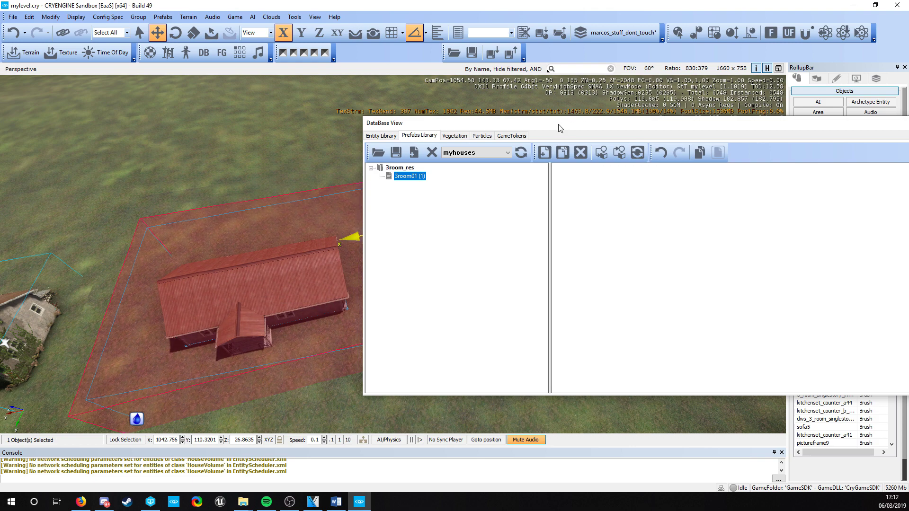
click(151, 263)
Shift the new house prefab across the ground to about X 1041.87, Y 108.14.
right_drag(361, 296, 238, 293)
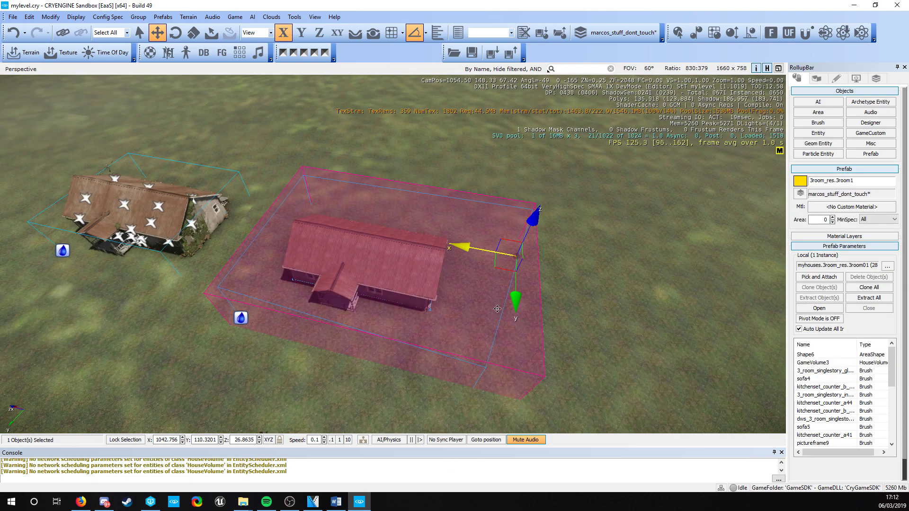
key(w)
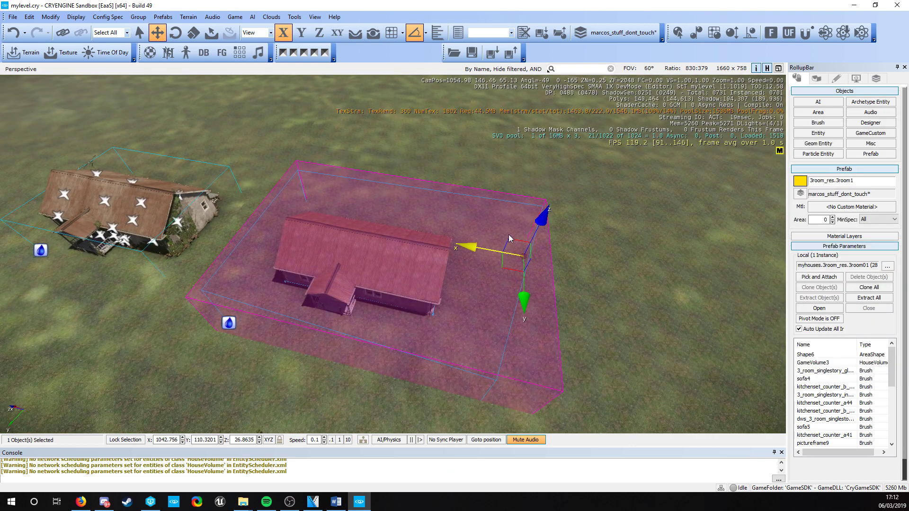
drag(507, 261, 509, 259)
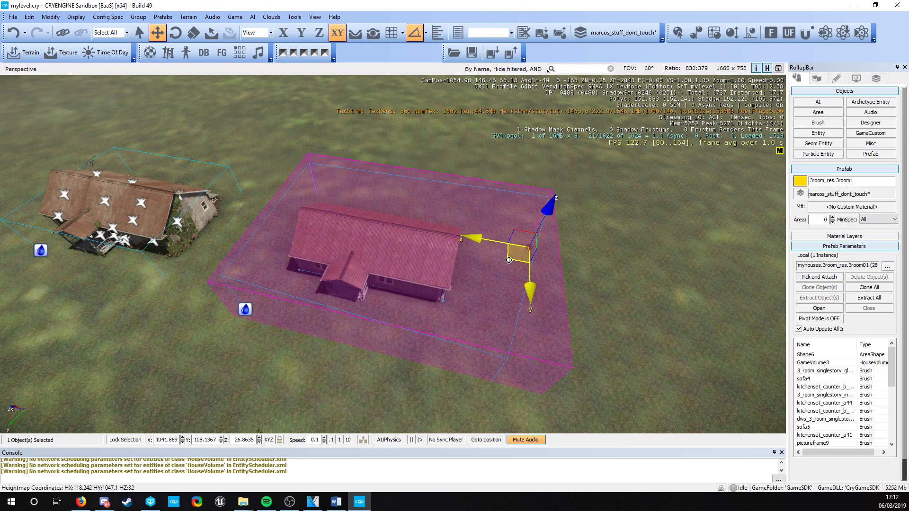
key(w)
right_drag(619, 300, 600, 294)
key(d)
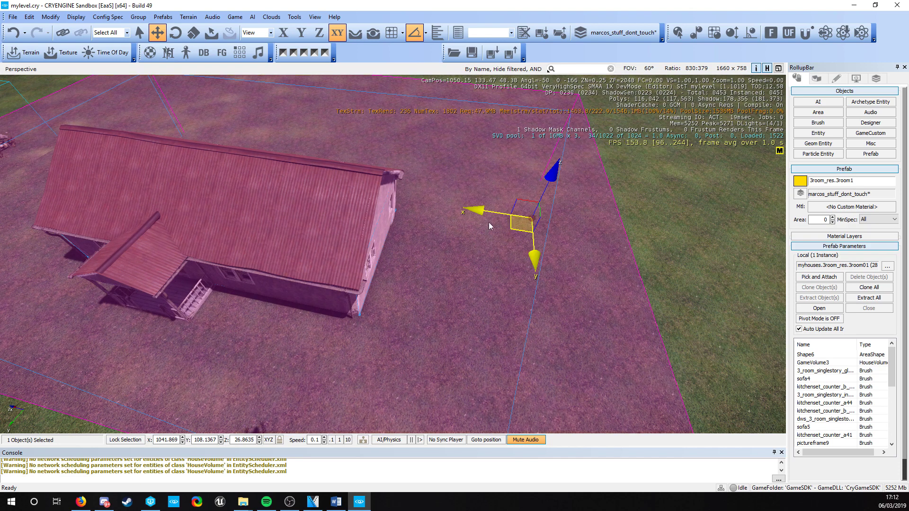
click(463, 242)
click(293, 235)
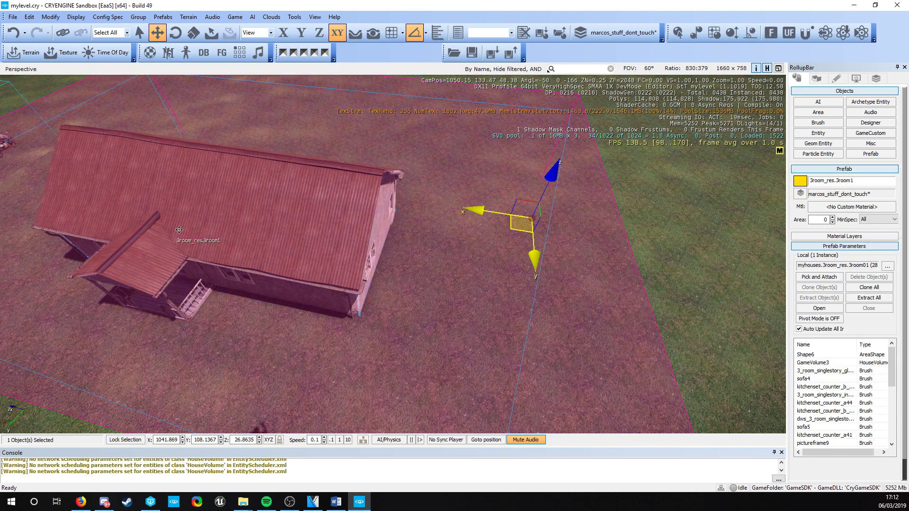
Open the house prefab, align its pivot to the main roof brush with pivot mode on, turn pivot mode off and close the prefab.
key(a)
right_drag(284, 298, 204, 258)
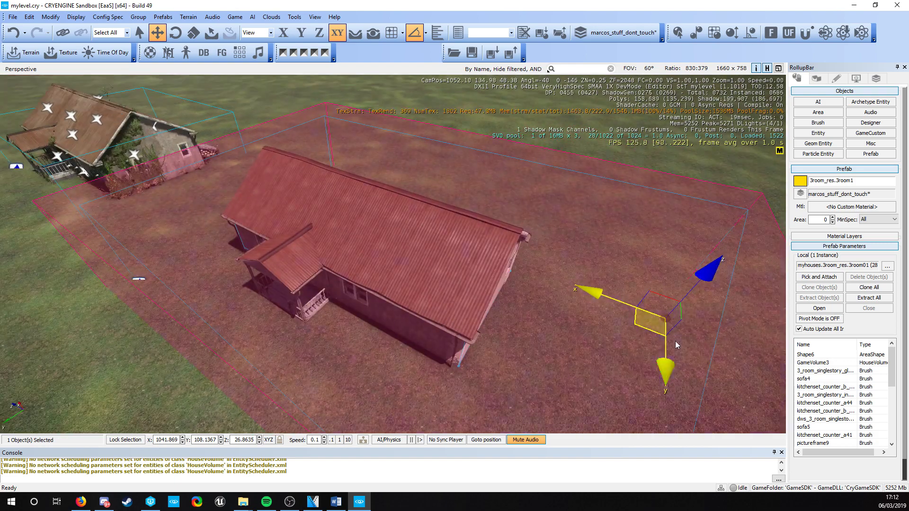
key(a)
right_drag(672, 326, 697, 318)
key(w)
key(w)
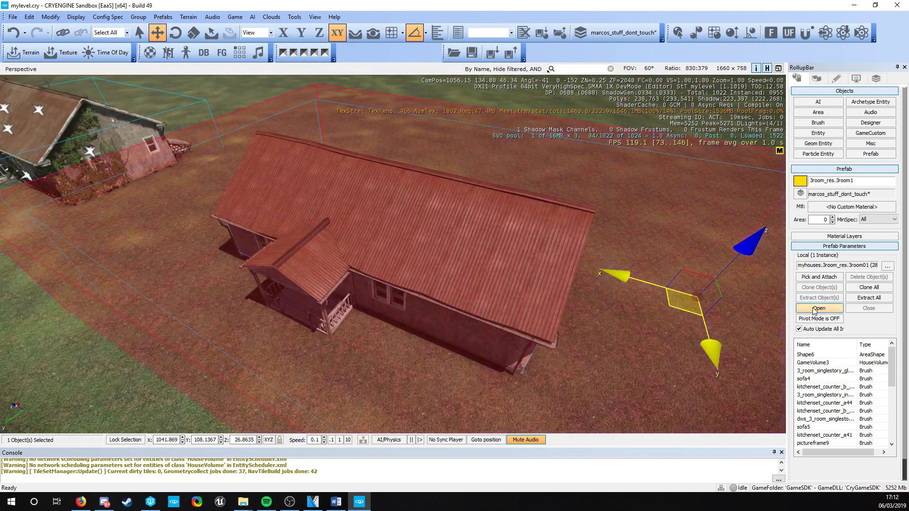
click(819, 309)
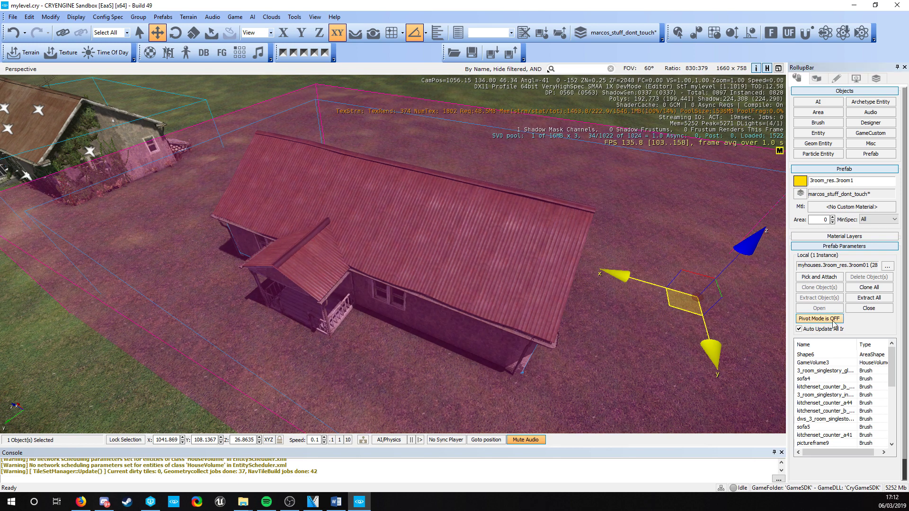
click(824, 318)
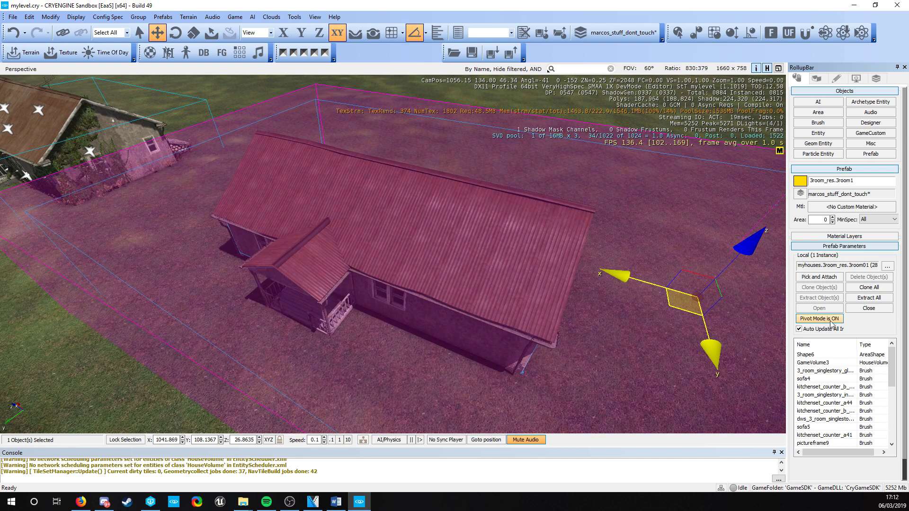
click(700, 36)
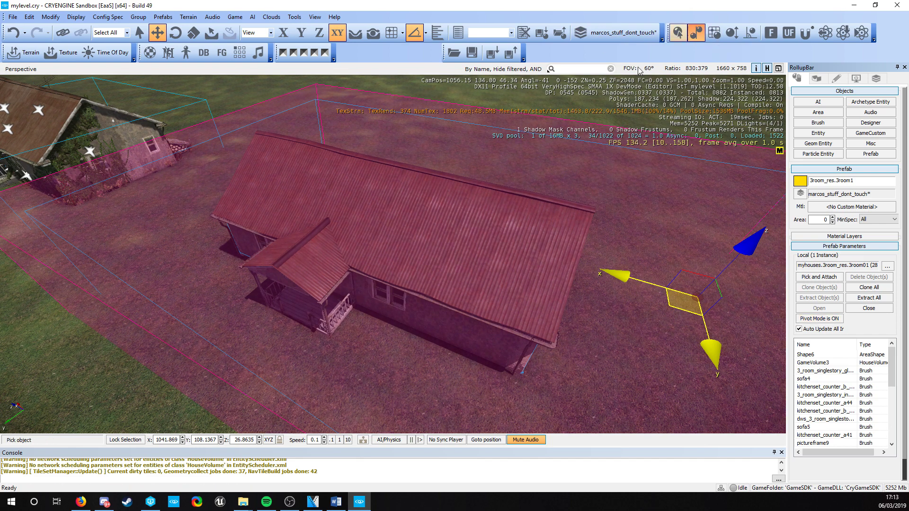
click(398, 195)
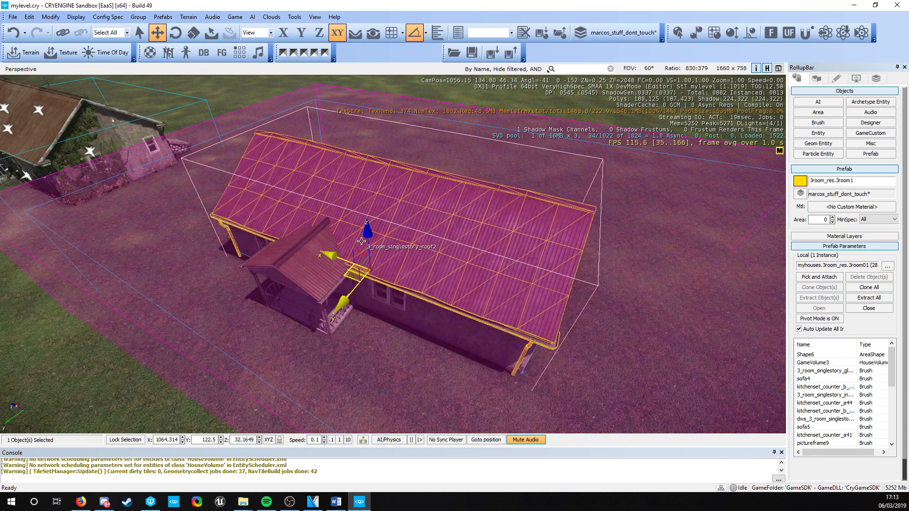
click(829, 320)
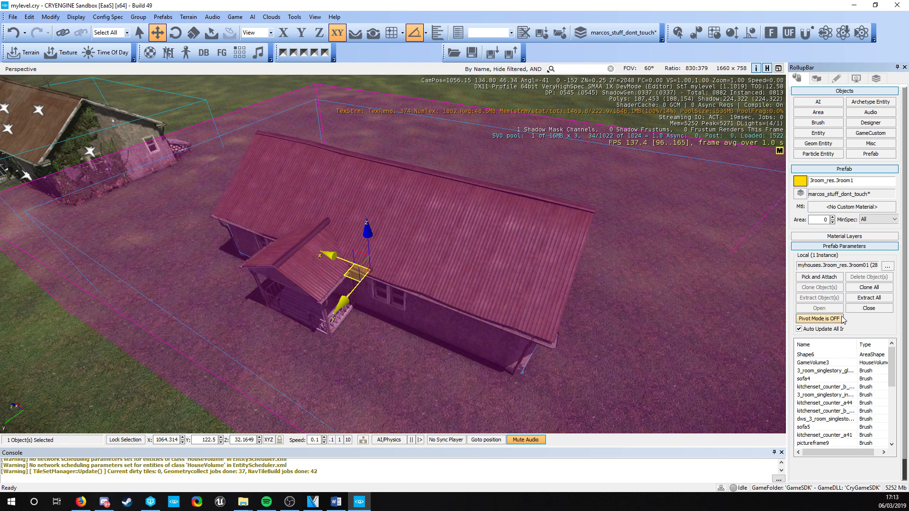
click(865, 310)
Move the house prefab by its new pivot across the ground to about X 1064.78, Y 123.10.
right_drag(286, 279, 374, 287)
scroll(286, 279, down, 7)
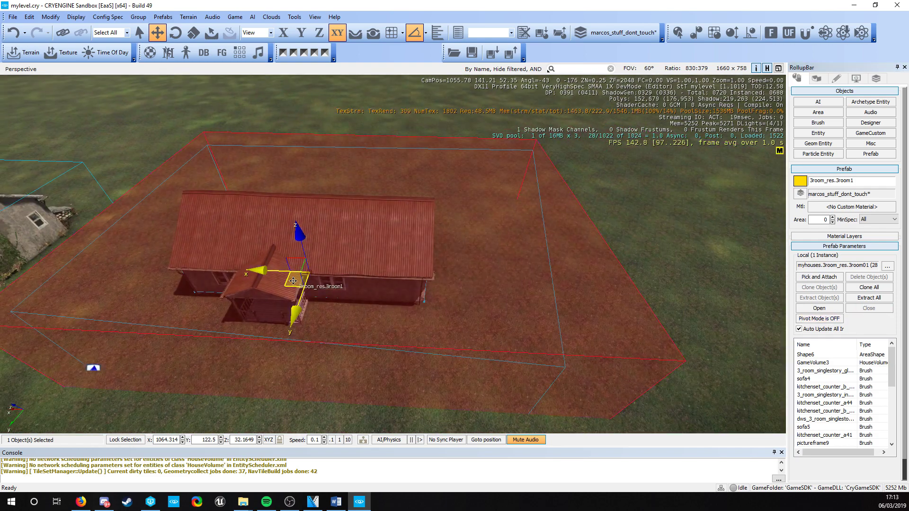
drag(290, 279, 292, 231)
click(297, 351)
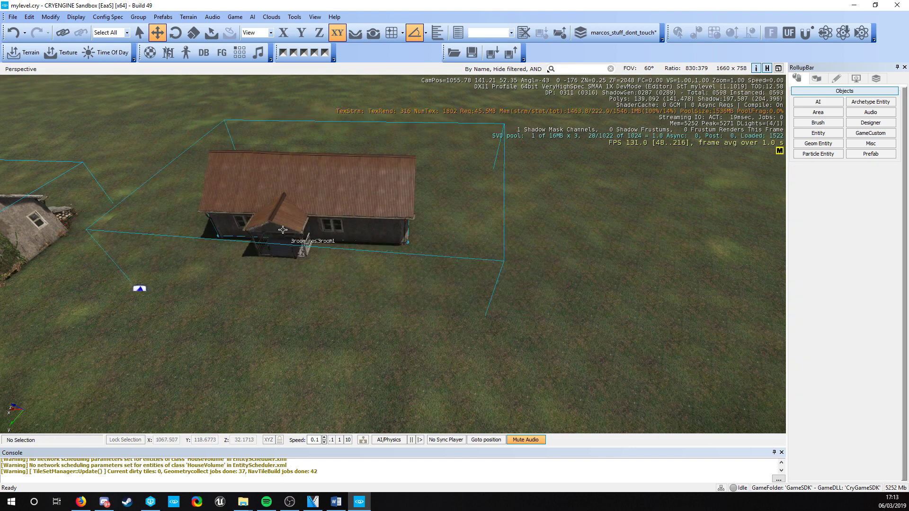
click(287, 231)
click(342, 315)
right_drag(348, 319, 281, 286)
click(359, 267)
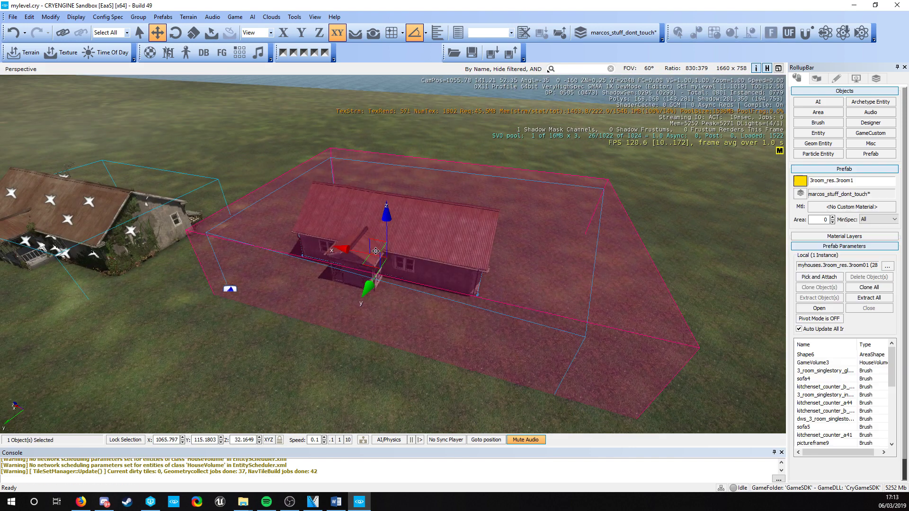
drag(361, 262, 352, 312)
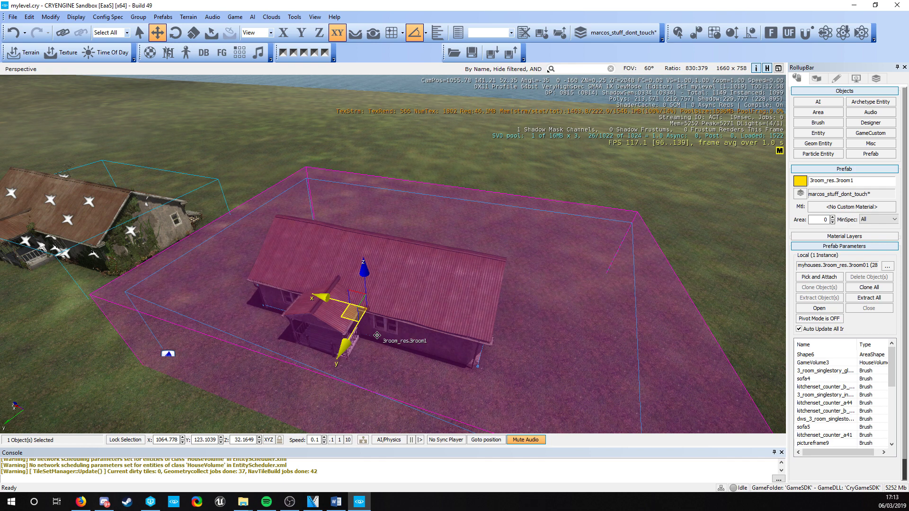
Deselect the house prefab, save the level, and save the myhouses library from the DataBase View before closing it.
key(s)
right_drag(377, 336, 389, 344)
key(2)
key(1)
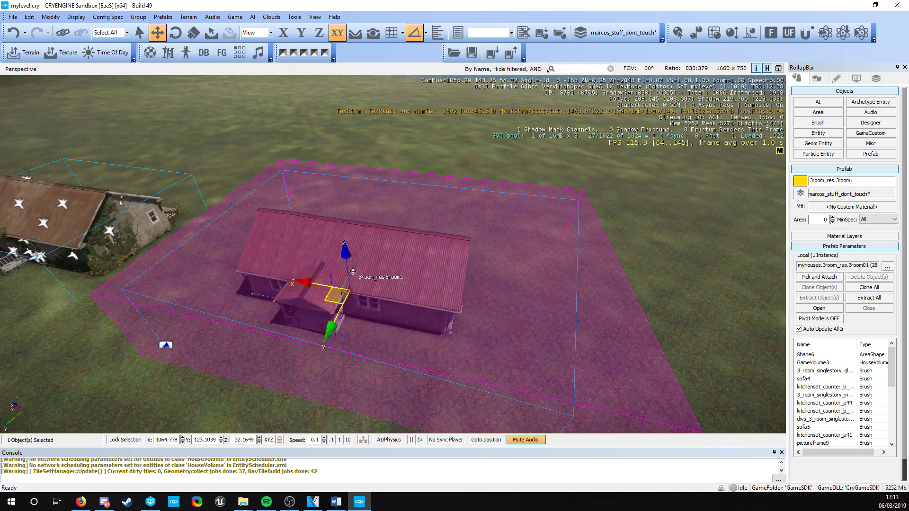
key(s)
right_drag(353, 273, 316, 334)
click(337, 338)
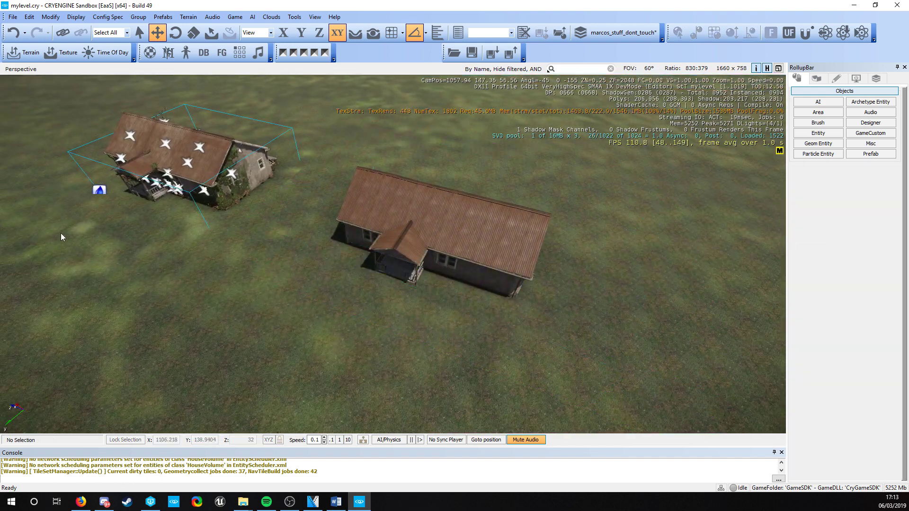
key(a)
right_drag(153, 293, 182, 276)
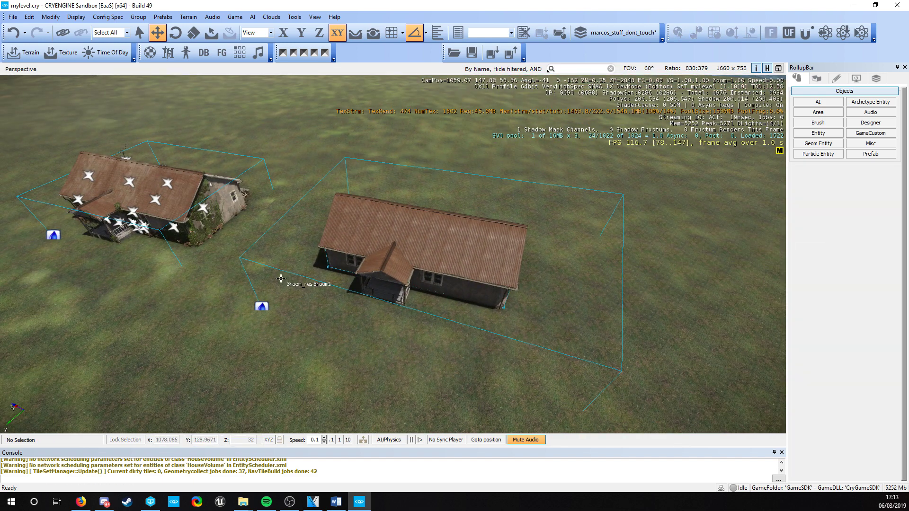
key(ctrl+s)
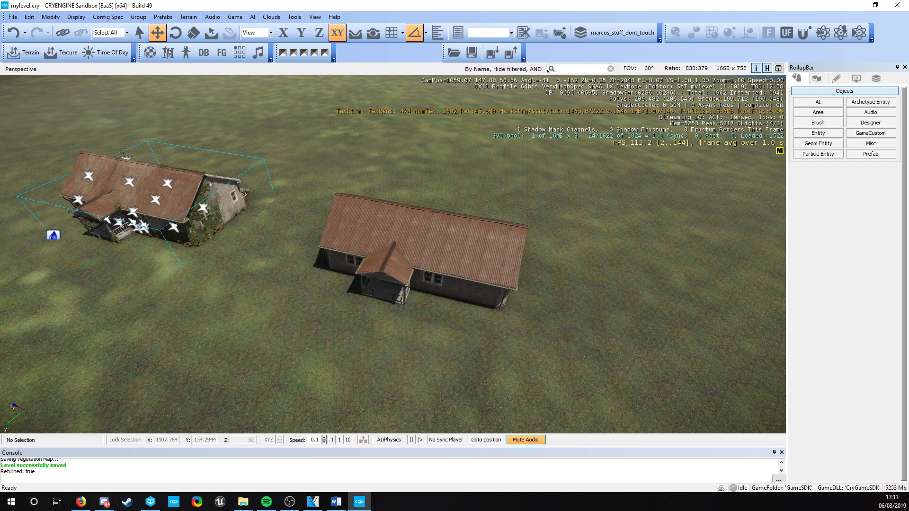
click(203, 53)
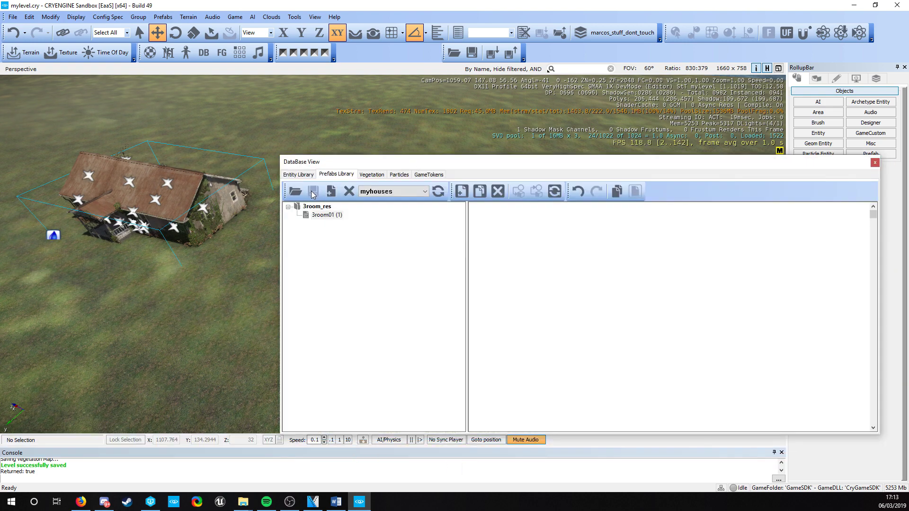
click(874, 163)
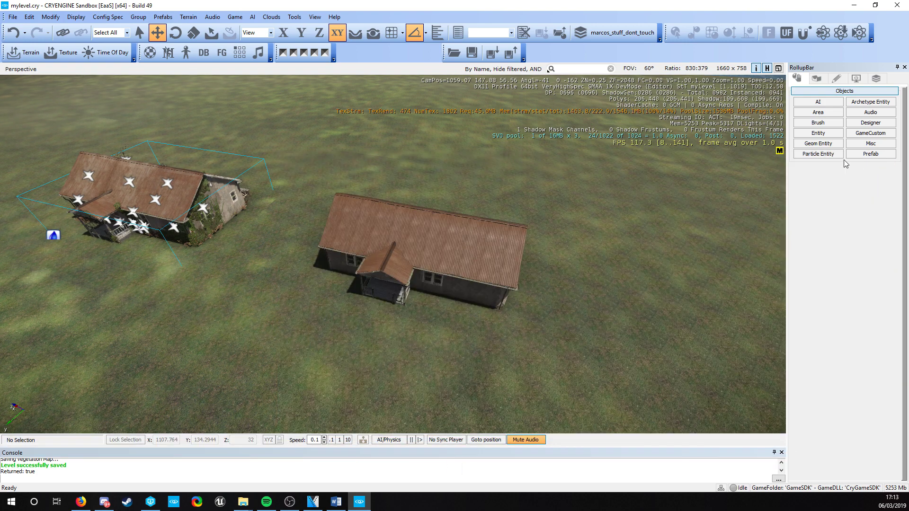
Filter the prefab browser by "myhouse" and select the 3room01 prefab in the 3room_res group.
click(868, 154)
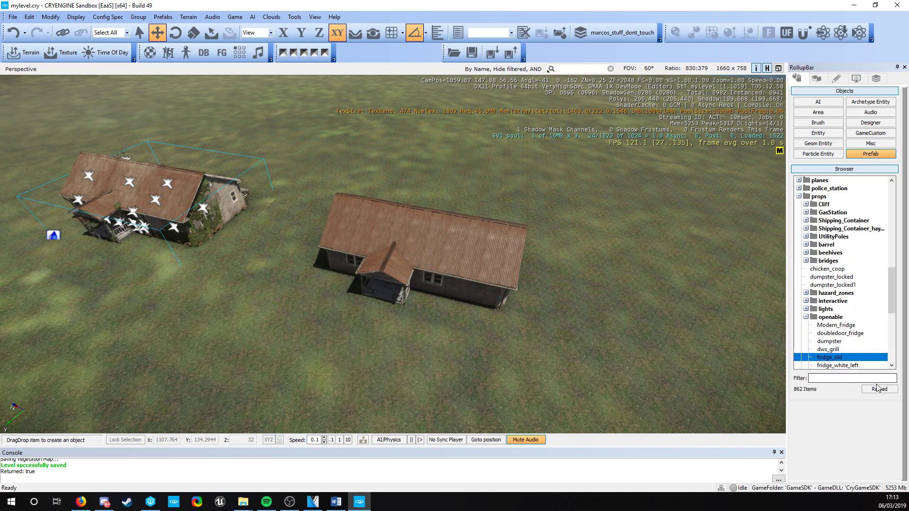
click(836, 378)
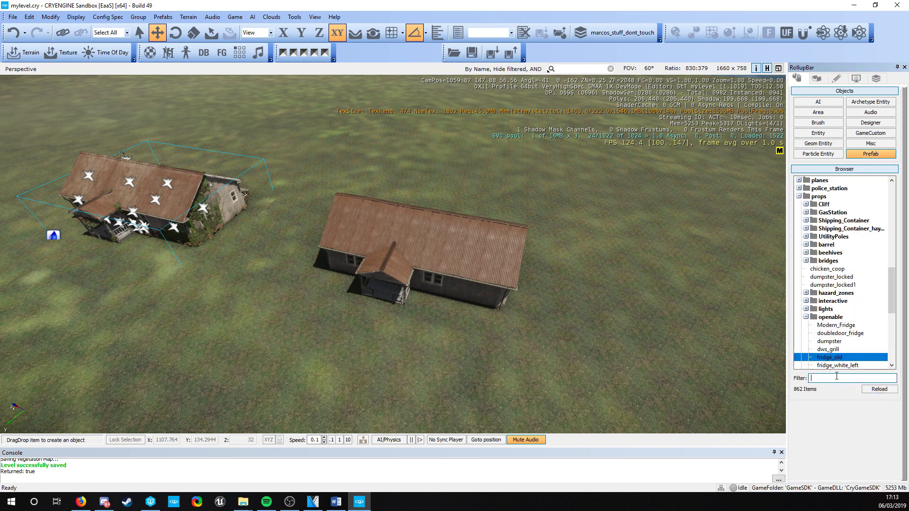
text(myhouse)
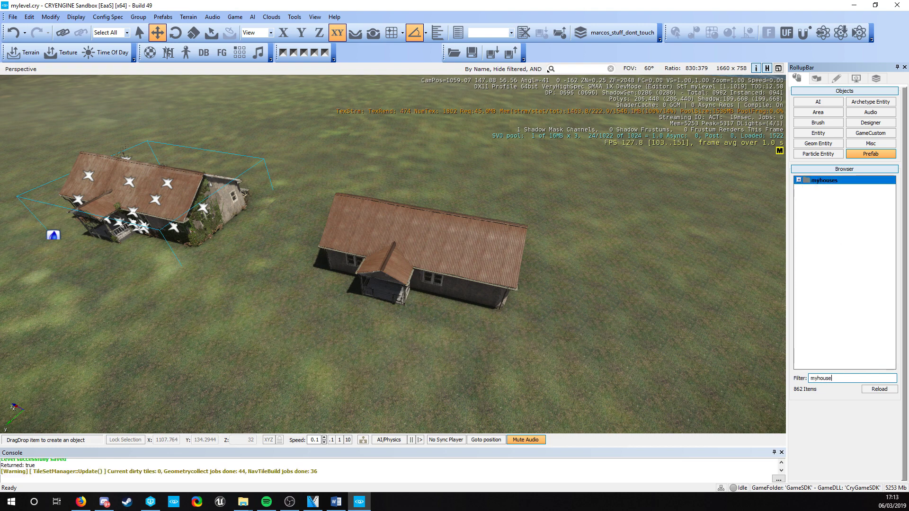
click(799, 180)
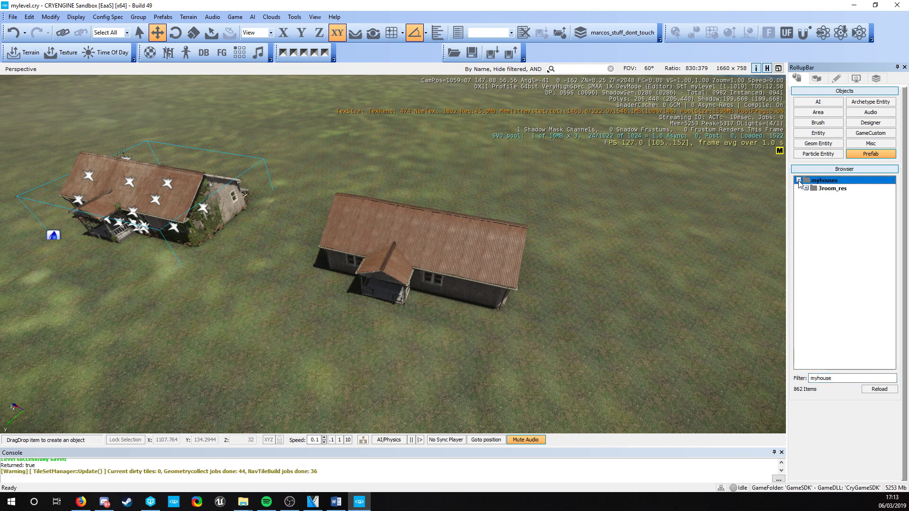
click(805, 189)
click(825, 197)
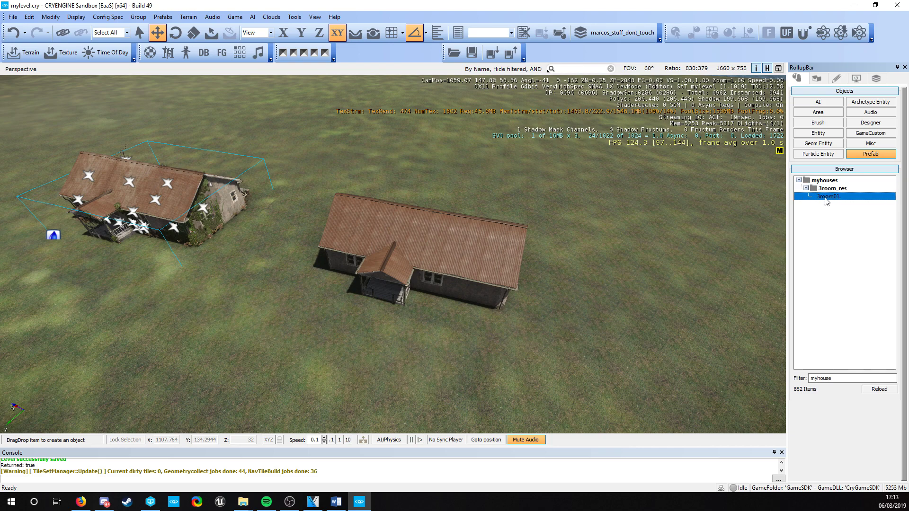
Place another 3room01 instance on the terrain behind the existing house, following the ground surface, and deselect it.
drag(573, 172, 571, 172)
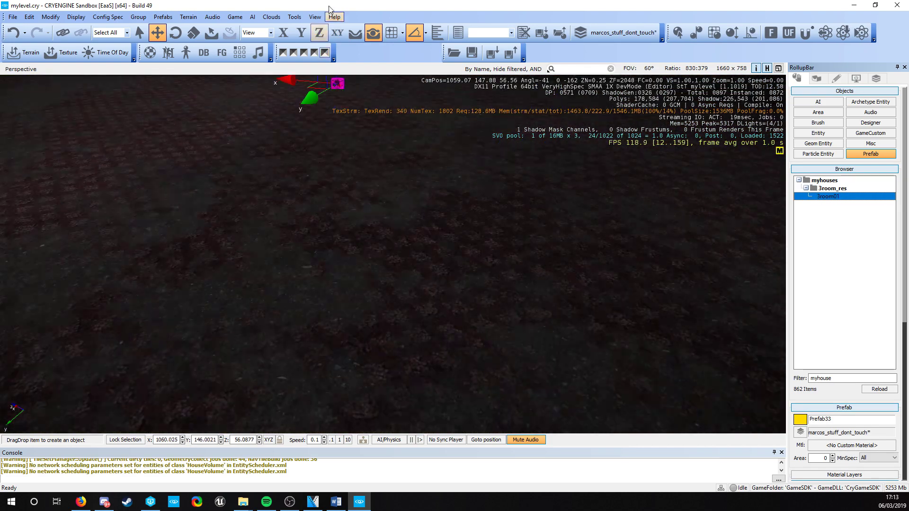
click(354, 35)
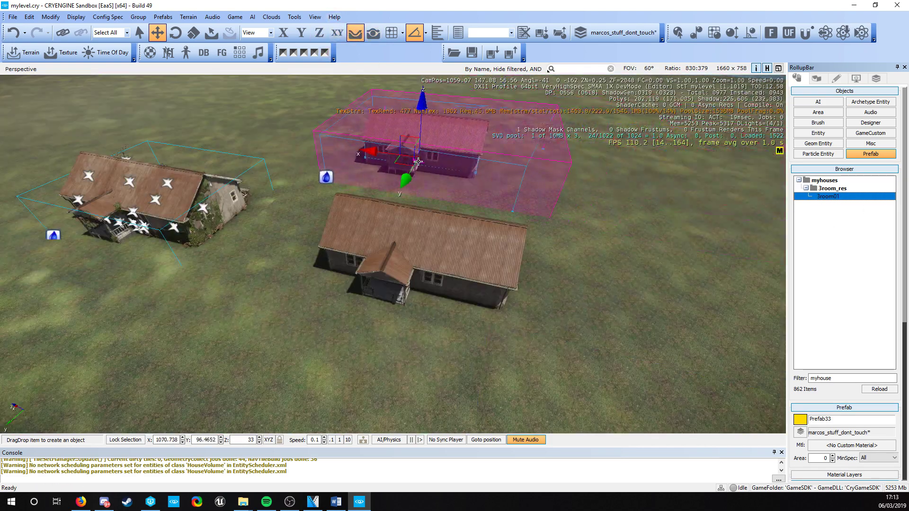
click(442, 160)
right_drag(630, 307, 613, 285)
click(618, 295)
key(w)
key(w)
key(s)
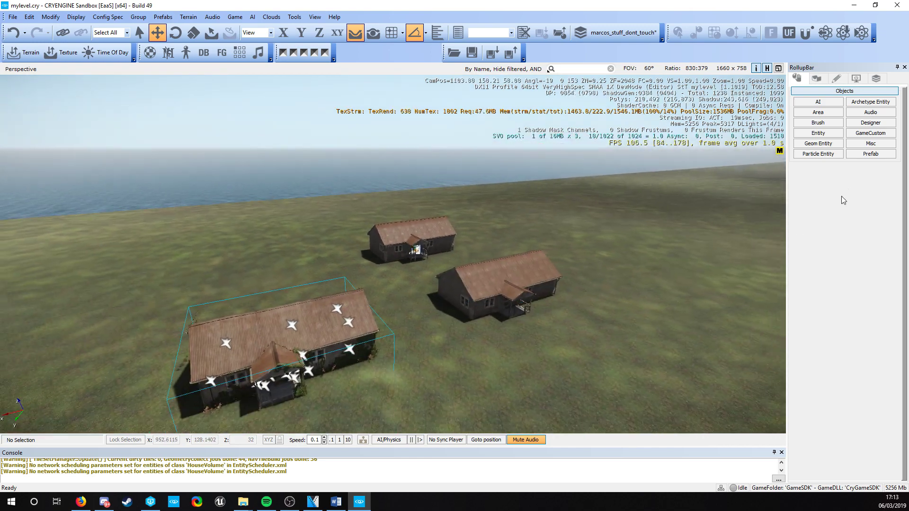
Look through the categories of the prefab library, including cabins, for another house to place.
click(871, 154)
right_drag(421, 399, 391, 403)
key(a)
scroll(847, 328, down, 2)
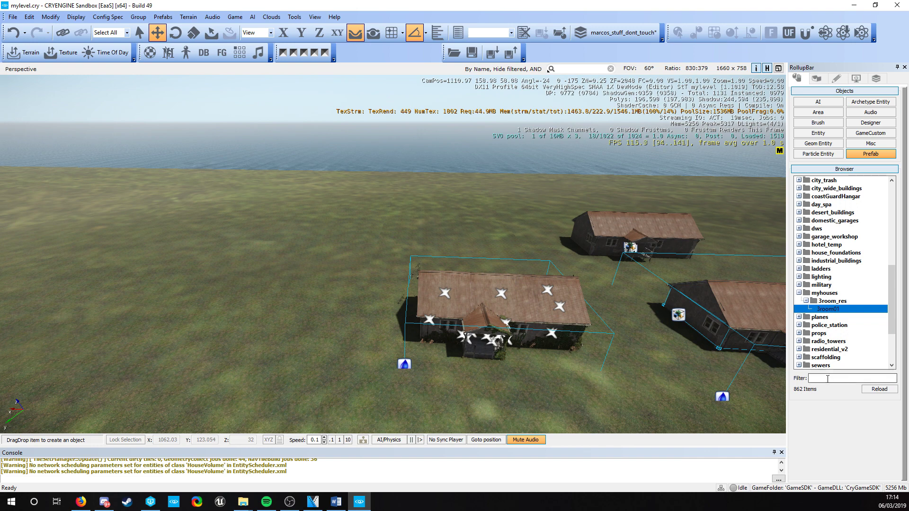
scroll(839, 314, up, 2)
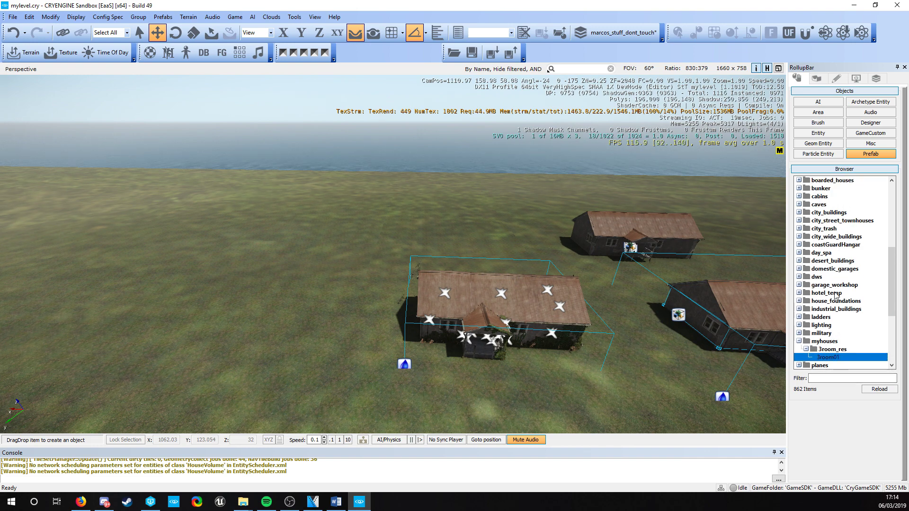
scroll(861, 334, up, 2)
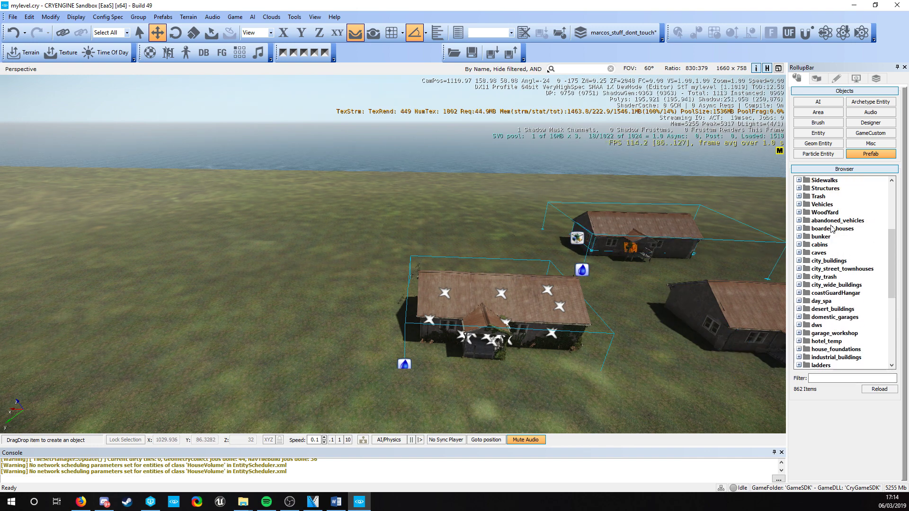
click(800, 245)
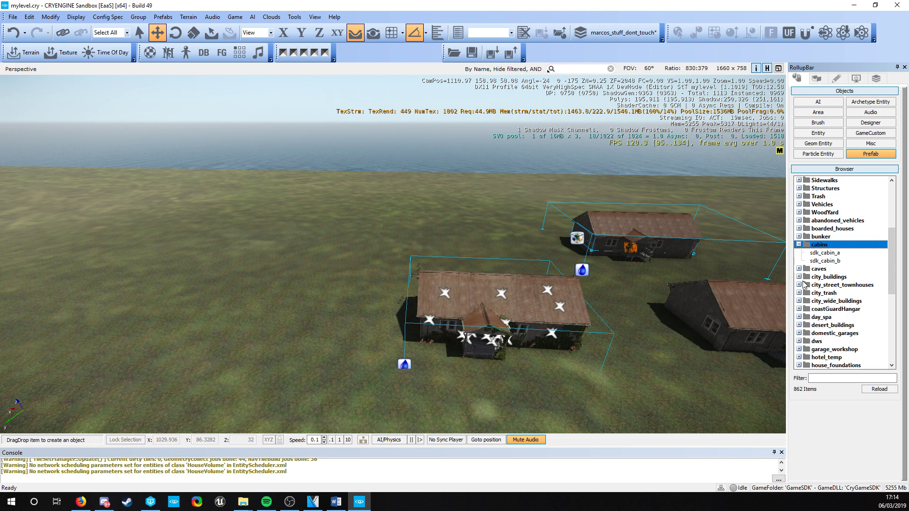
scroll(804, 285, down, 2)
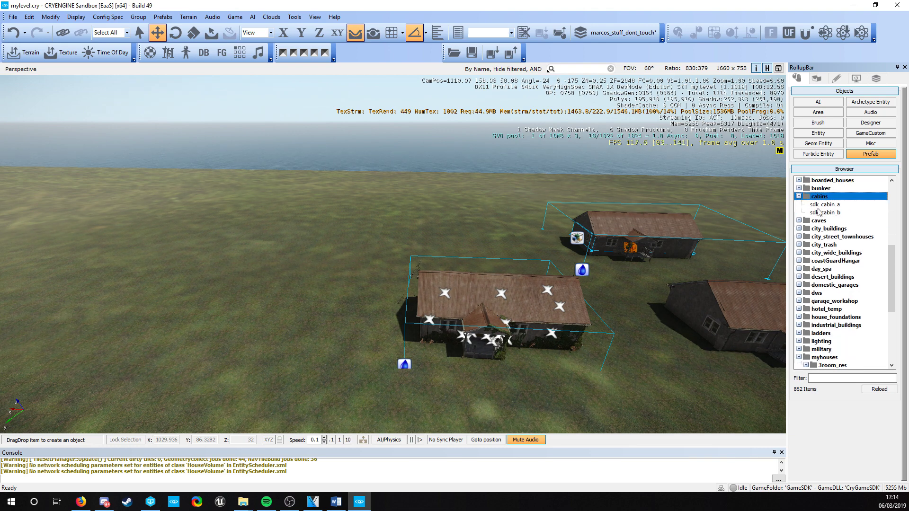
scroll(819, 319, down, 2)
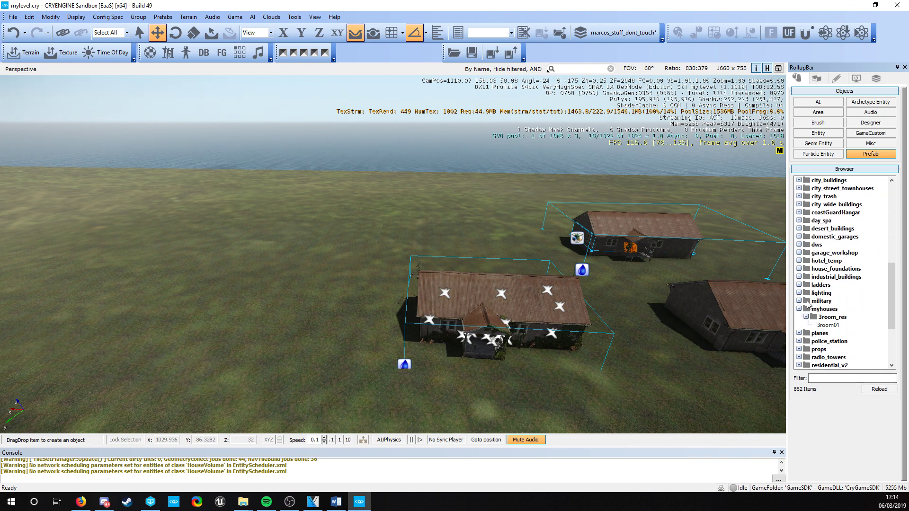
scroll(809, 334, down, 1)
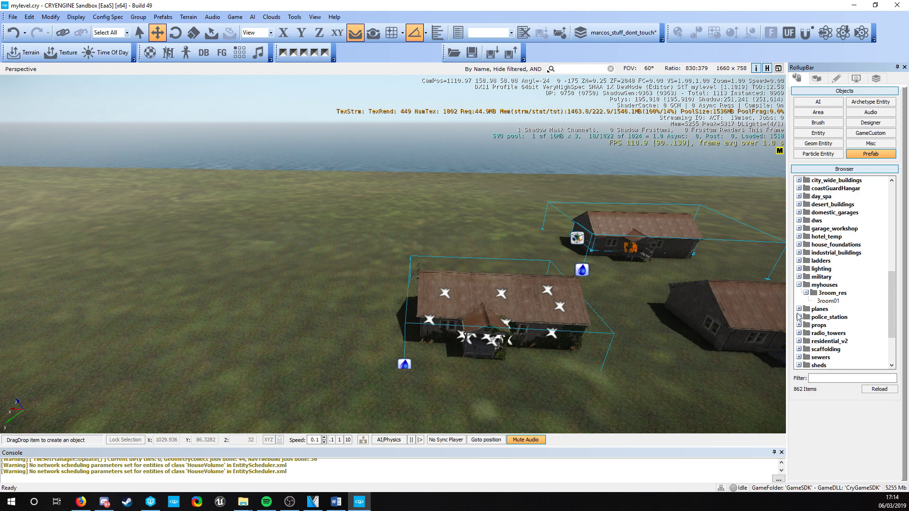
Place the single_story_v2 prefab from residential_v2's single_story group on the terrain beside the nearest house, at about X 1136.93, Y 120.83.
click(798, 341)
scroll(807, 307, down, 4)
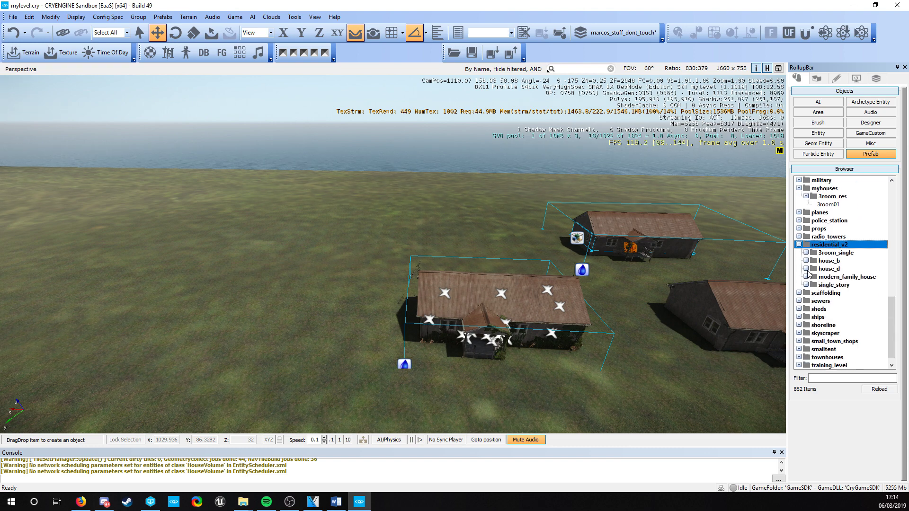
click(806, 276)
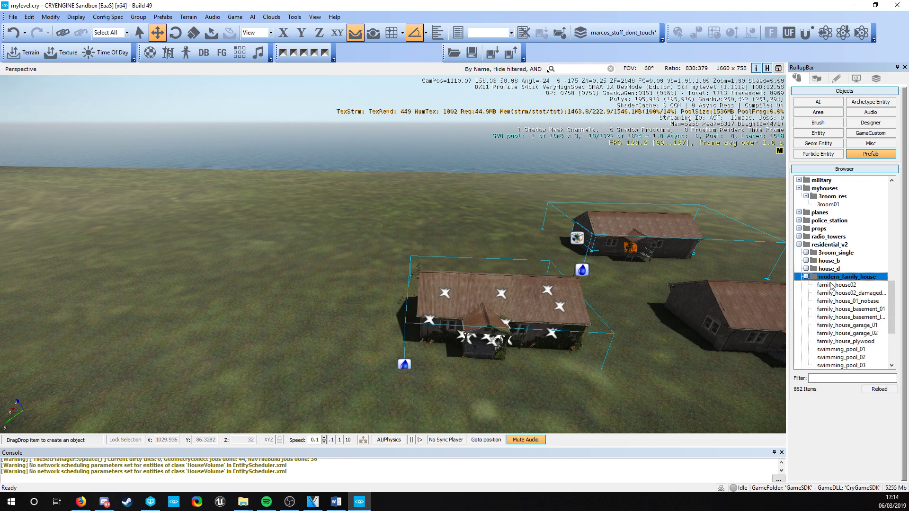
click(806, 277)
click(806, 284)
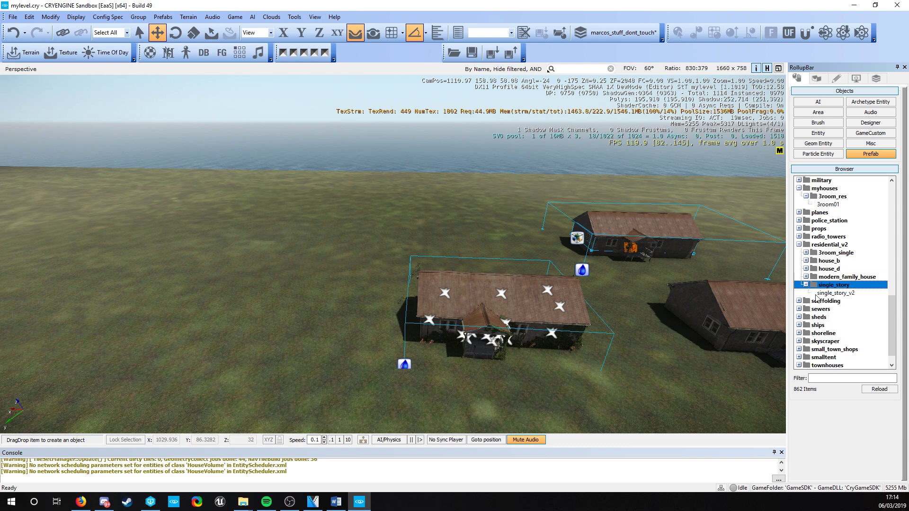
click(832, 294)
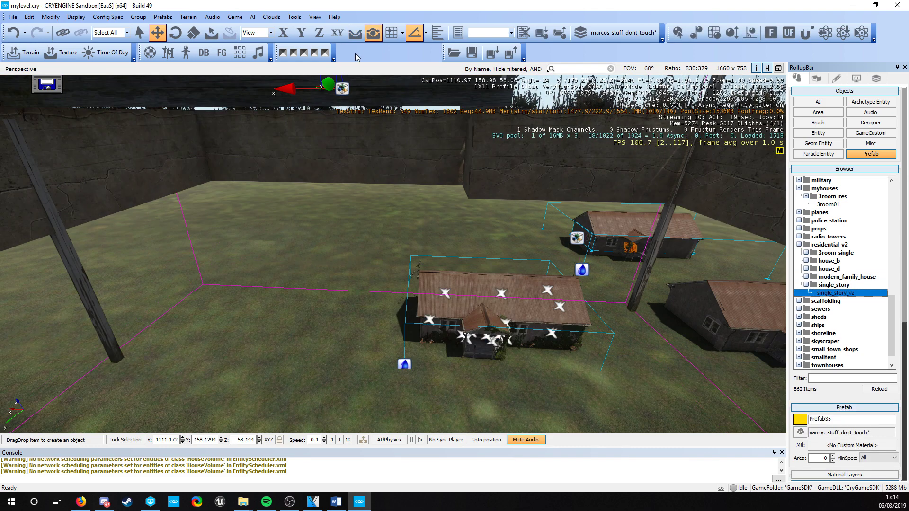
click(245, 303)
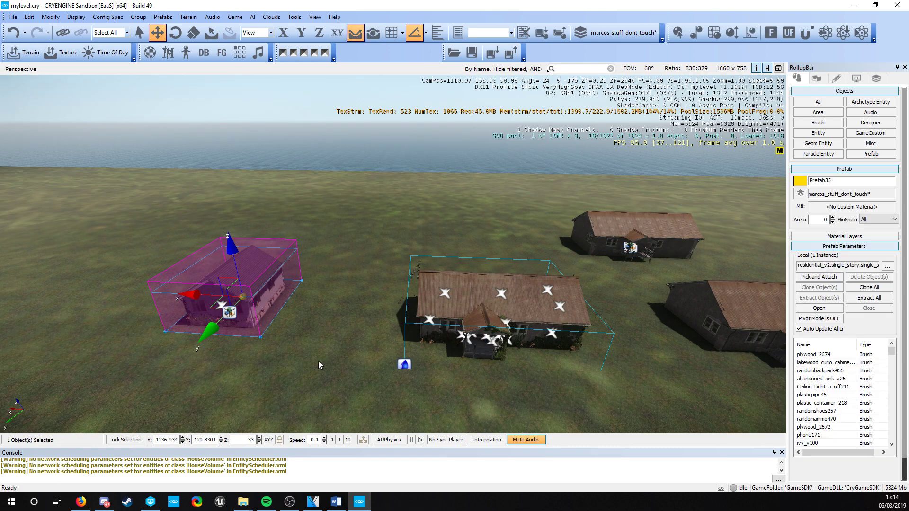
Open the newly placed single-story house prefab so its individual objects can be edited.
click(318, 361)
key(w)
right_drag(318, 361, 284, 352)
key(w)
key(s)
click(305, 355)
key(s)
key(s)
right_drag(454, 310, 658, 308)
key(w)
key(s)
right_drag(359, 331, 325, 349)
key(w)
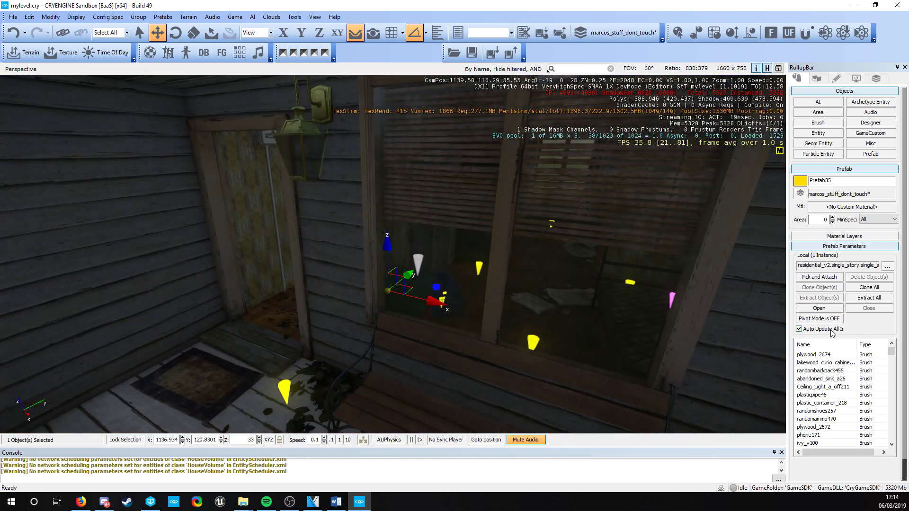
click(818, 308)
Delete the randomconsumable brush at the kitchen sink inside the opened house.
right_drag(188, 243, 180, 289)
click(183, 266)
key(w)
right_drag(406, 219, 406, 219)
click(406, 221)
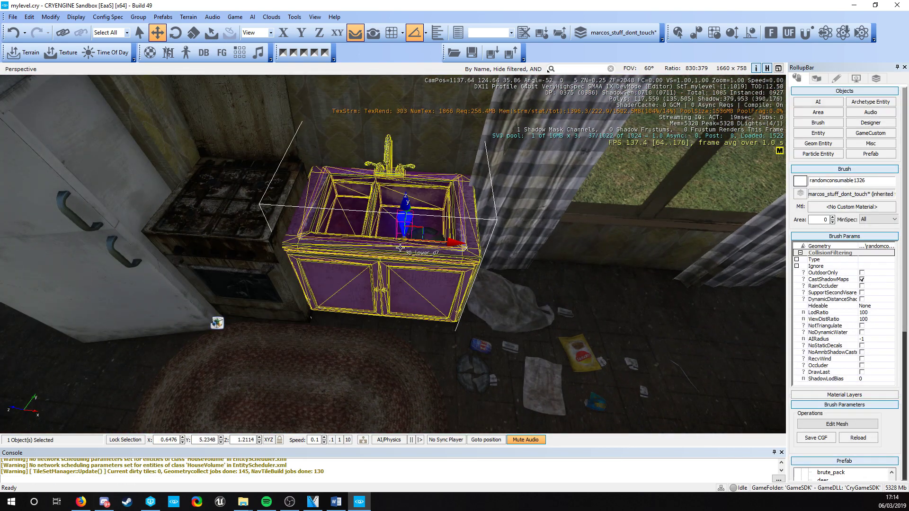
key(Delete)
Move the flat trash_edge brush across the kitchen floor to about X 2.73, Y 2.83, deselect it, and save the level.
click(418, 270)
click(564, 324)
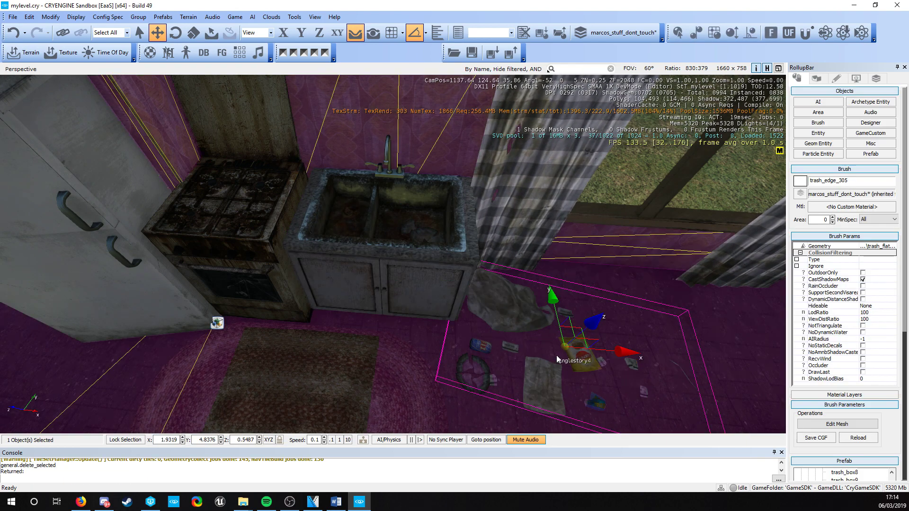
mouse_move(560, 325)
mouse_down()
mouse_move(539, 370)
mouse_move(625, 348)
mouse_up()
right_drag(625, 348, 771, 338)
right_drag(429, 248, 440, 239)
drag(428, 247, 442, 267)
key(Escape)
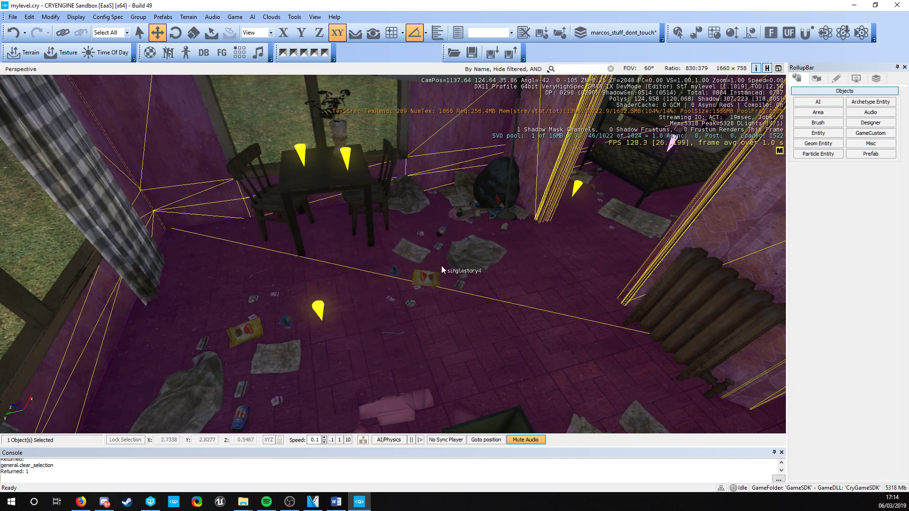
right_drag(442, 268, 447, 276)
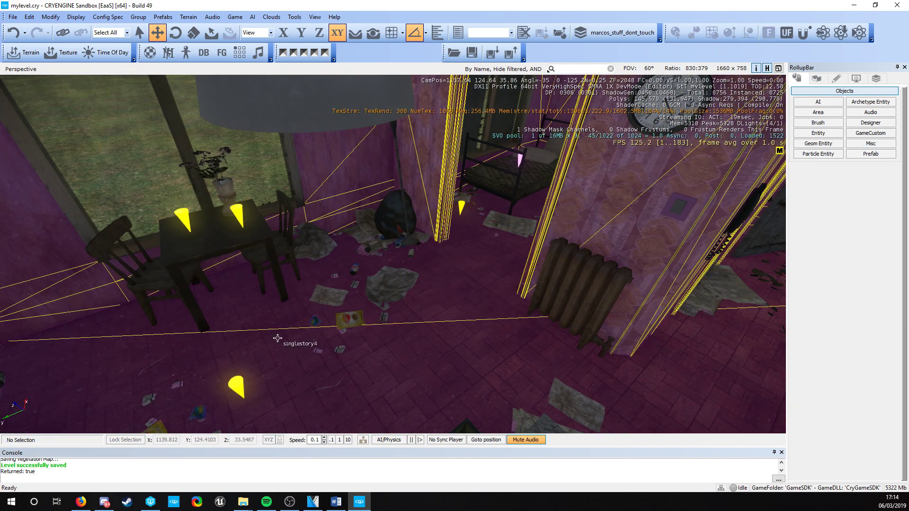
Restrict selection to prefabs, select the whole single-story house, and close its prefab.
right_drag(280, 335, 296, 360)
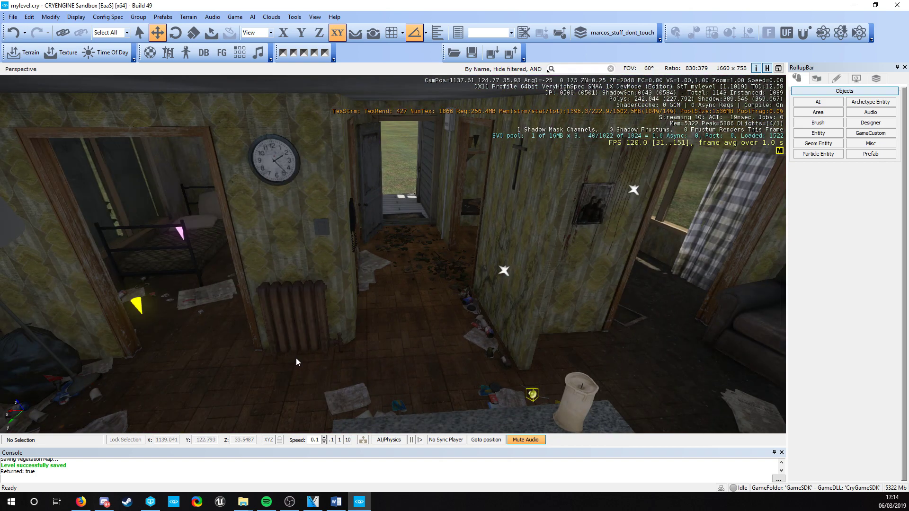
scroll(335, 322, down, 6)
right_drag(335, 320, 340, 316)
scroll(340, 316, down, 4)
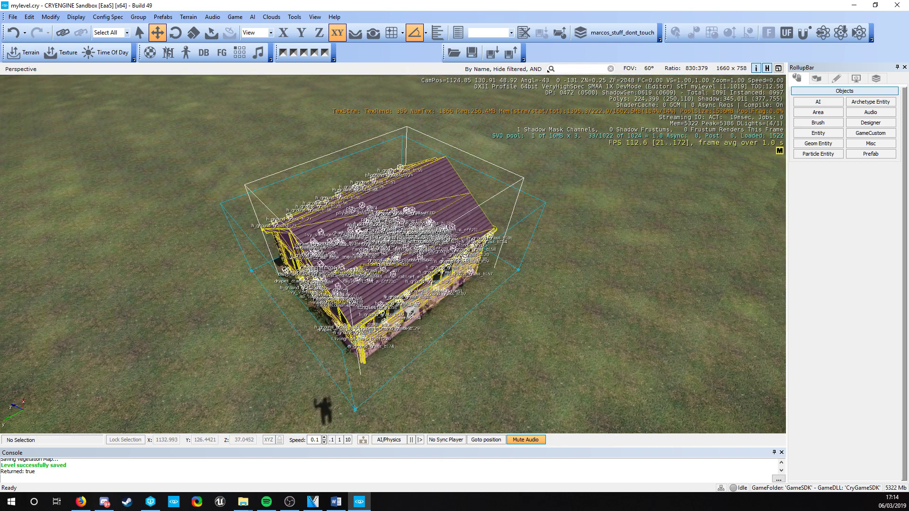
click(107, 33)
click(109, 71)
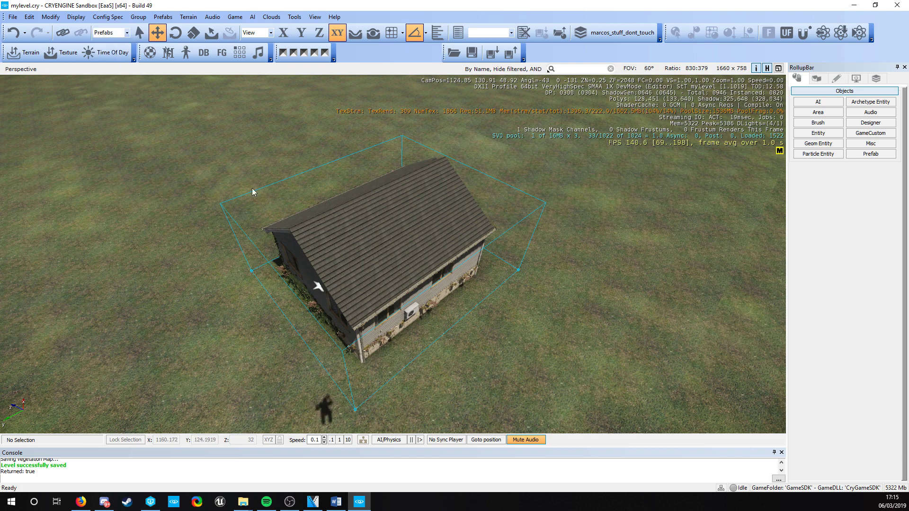
click(450, 283)
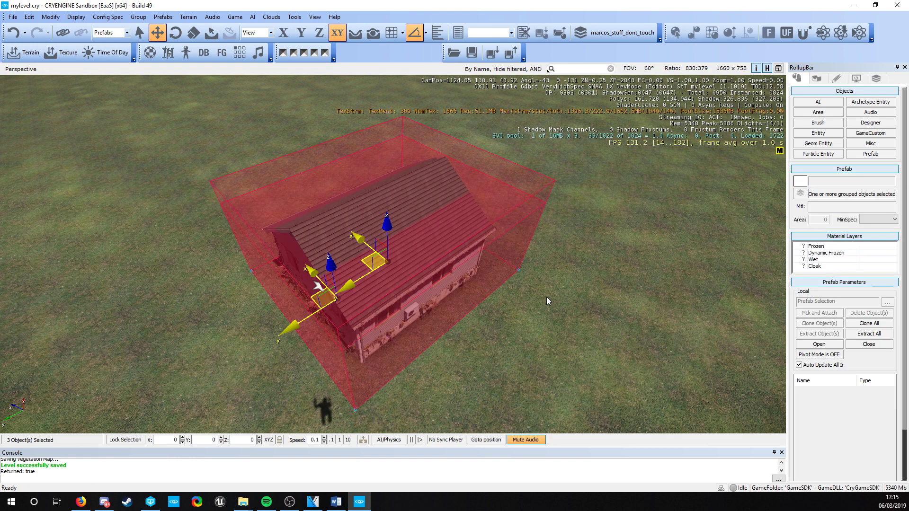
click(869, 345)
Restore selection to all object types and filter the brush browser by "gnome".
click(107, 32)
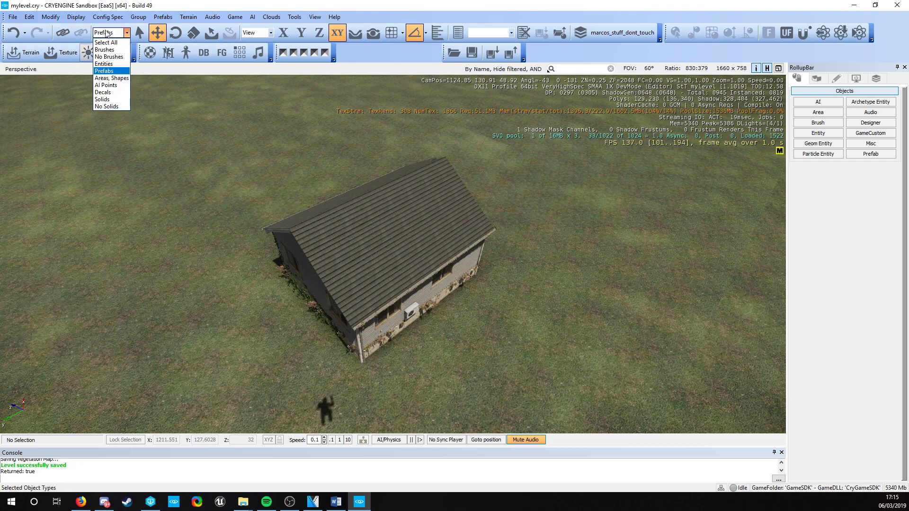
click(108, 43)
key(w)
right_drag(408, 176, 782, 219)
key(a)
key(w)
click(818, 123)
click(840, 378)
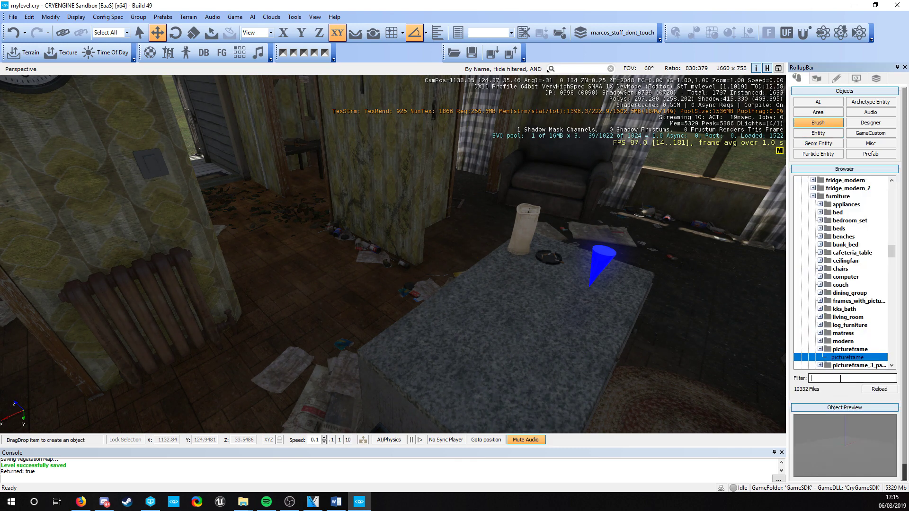
text(gnome)
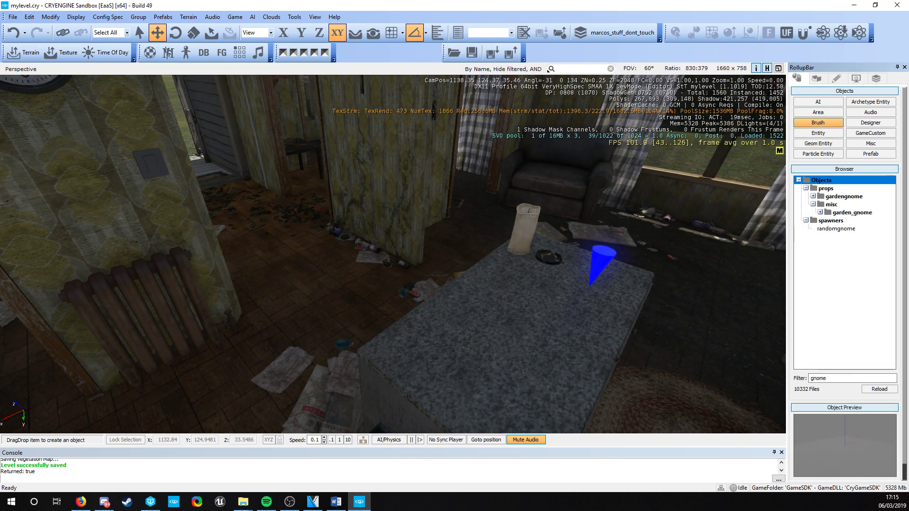
Place the gardengnome brush from props on the granite kitchen counter inside the house.
click(849, 205)
double_click(852, 196)
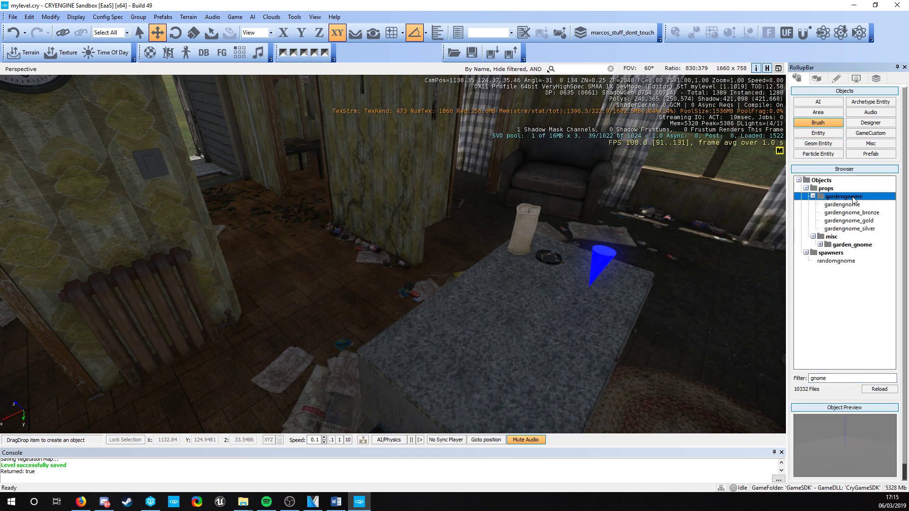
click(852, 205)
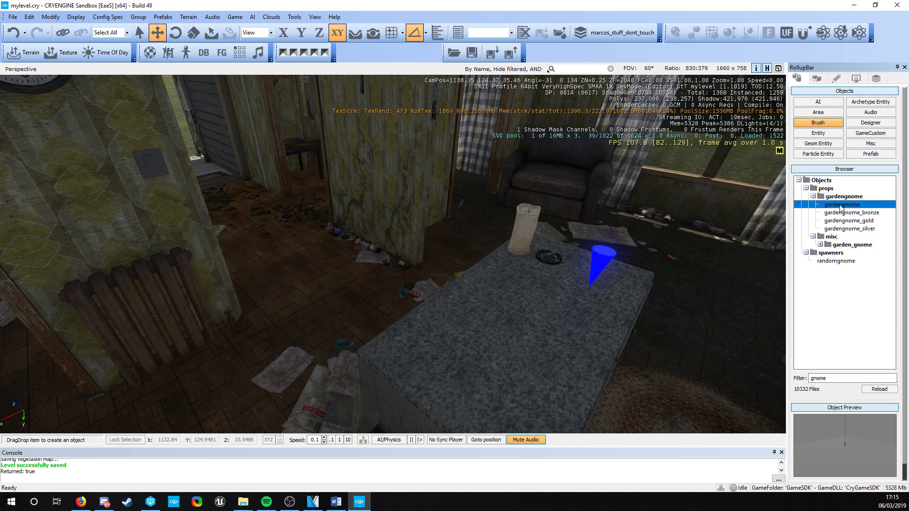
drag(841, 207, 440, 338)
key(d)
right_drag(440, 338, 348, 317)
key(w)
click(354, 271)
Rotate the garden gnome on the counter to 135 degrees about its local Z axis.
key(2)
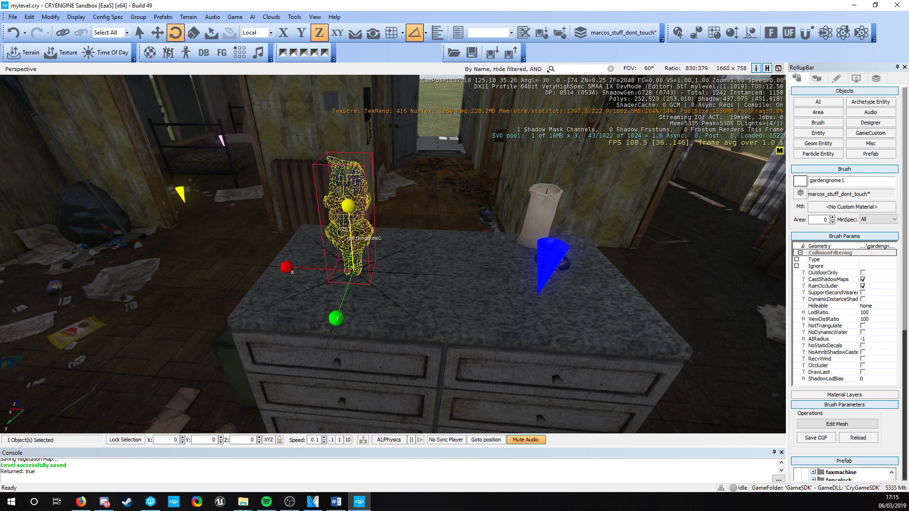
drag(348, 227, 343, 158)
key(d)
right_drag(563, 284, 435, 269)
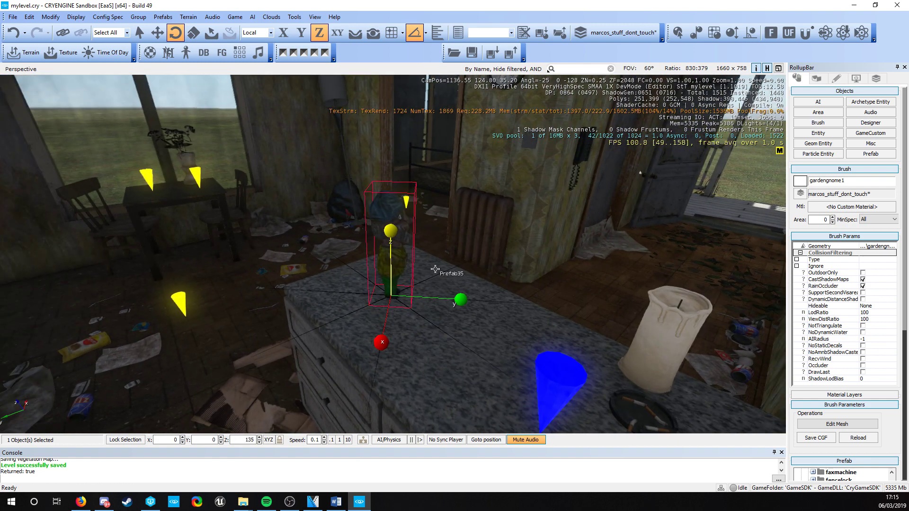
Select the single-story house prefab with the Move tool, try shifting it horizontally, and undo that move.
click(437, 331)
key(s)
key(1)
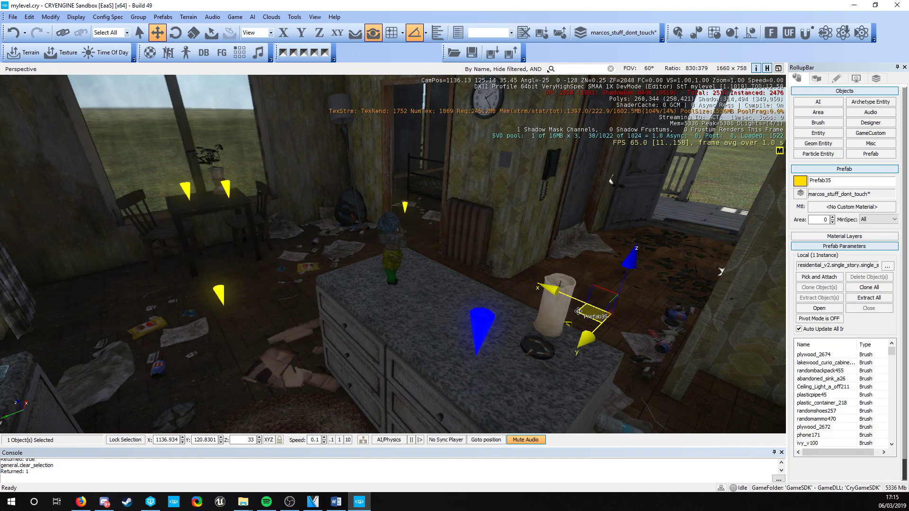
drag(588, 320, 661, 311)
key(ctrl+z)
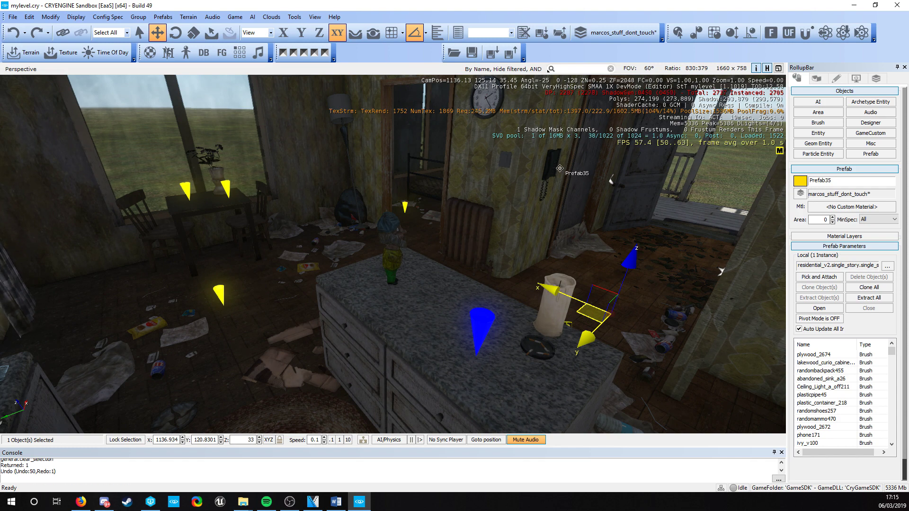
Add the garden gnome to the selected house prefab and clear the selection.
ctrl+click(388, 251)
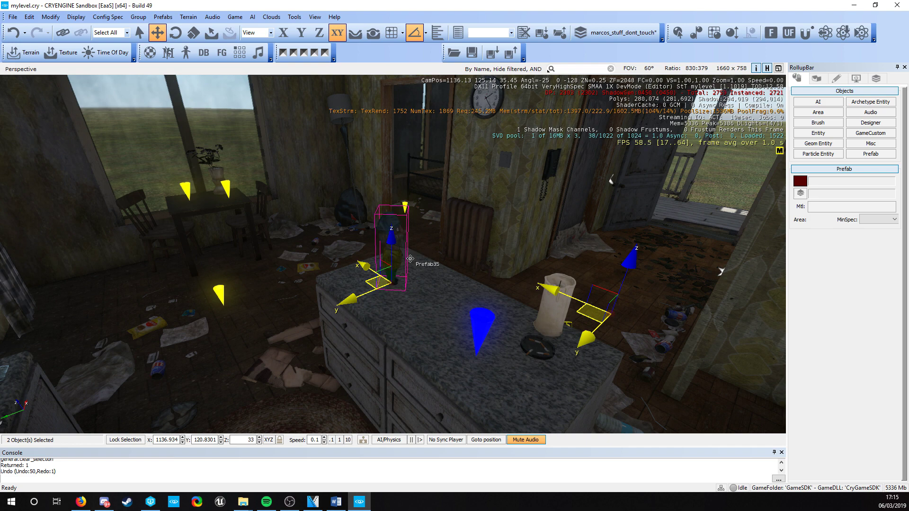
click(159, 18)
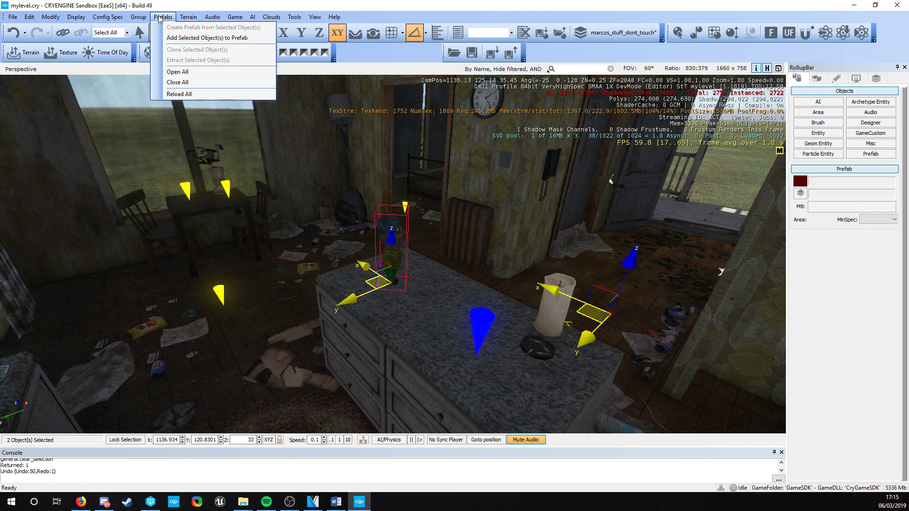
click(225, 42)
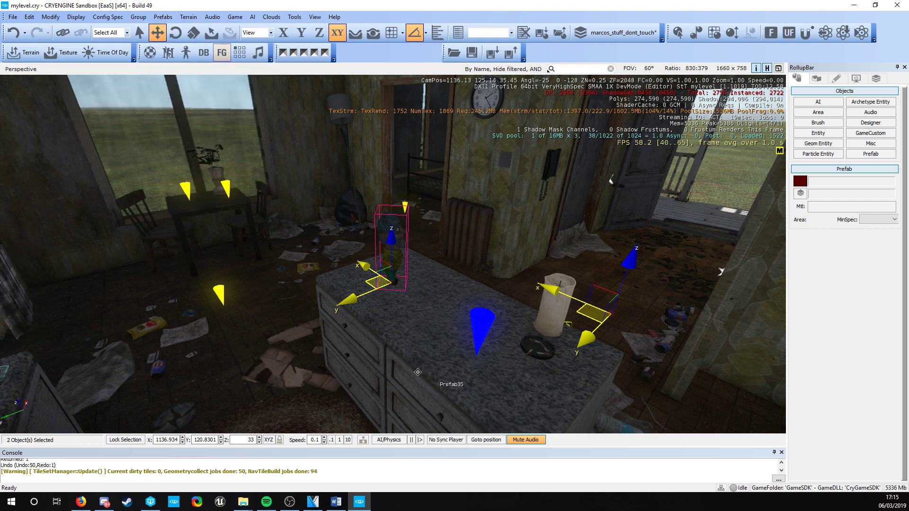
right_drag(519, 313, 539, 316)
key(Escape)
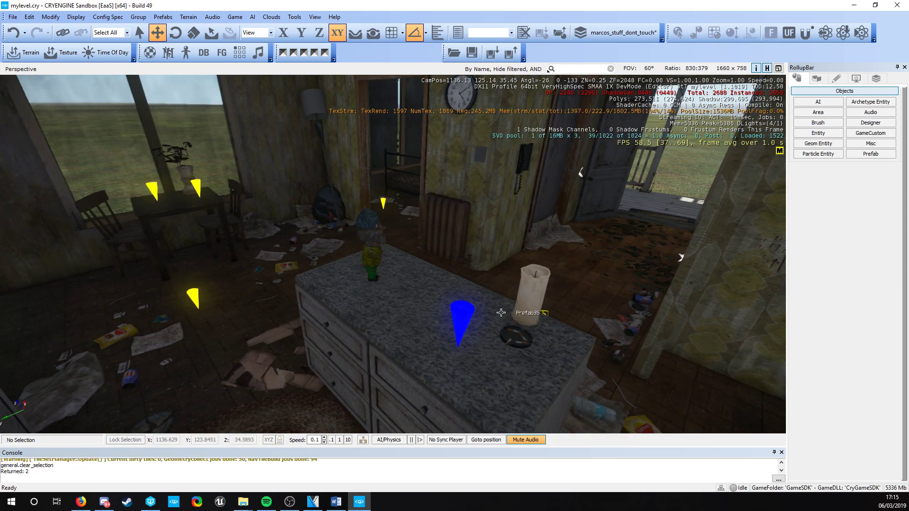
Move the house prefab with its added gnome a short distance horizontally and deselect it.
click(481, 295)
drag(561, 307, 480, 296)
key(Escape)
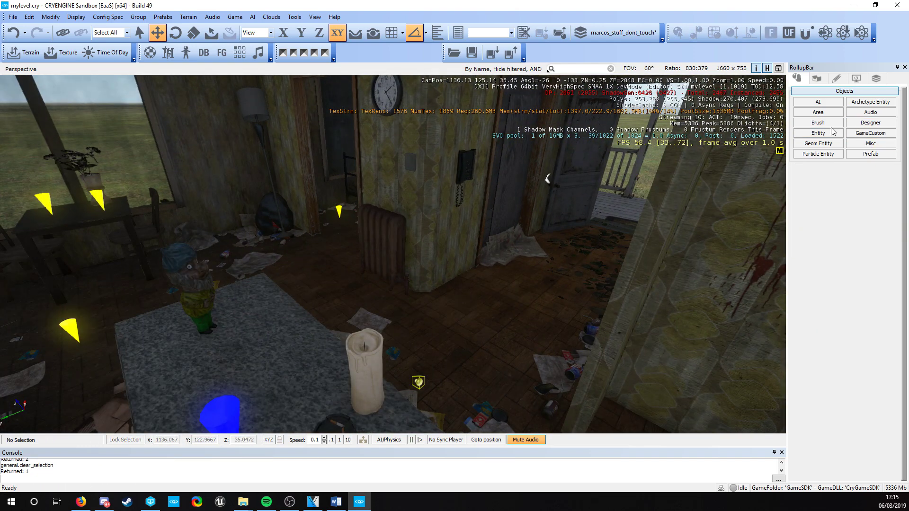
Place a garden gnome brush on the kitchen floor and clone it three times around the hallway entrance.
click(818, 122)
mouse_move(854, 357)
mouse_down()
mouse_move(452, 301)
mouse_move(476, 319)
mouse_up()
key(ctrl+c)
click(328, 306)
key(ctrl+c)
click(450, 362)
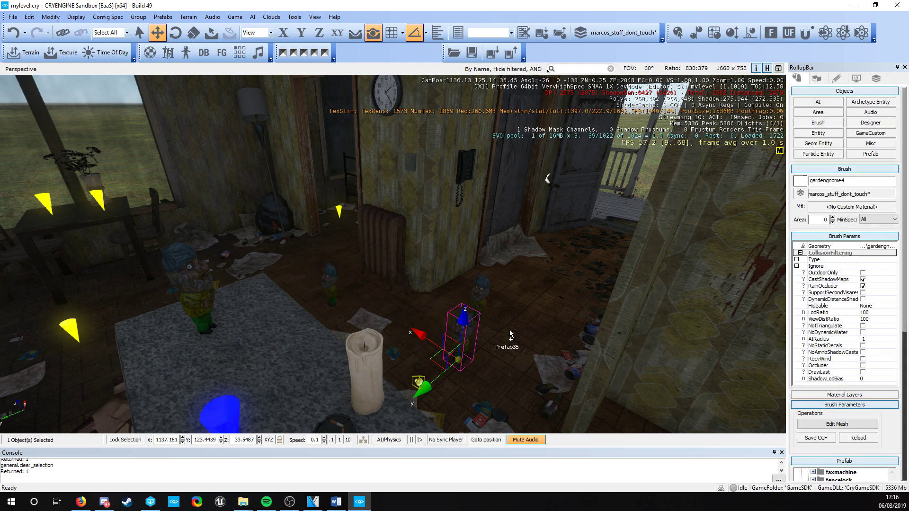
key(ctrl+c)
click(563, 281)
Select the four floor gnomes together with the house, add them to the house prefab, and clear the selection.
key(s)
mouse_move(563, 281)
right_down()
mouse_move(590, 322)
mouse_move(558, 296)
right_up()
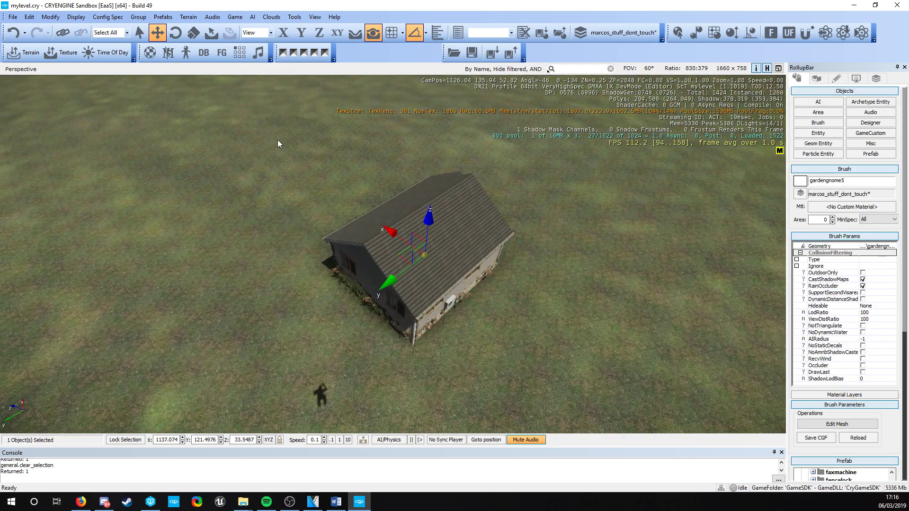
drag(278, 136, 582, 354)
right_drag(582, 354, 540, 284)
key(w)
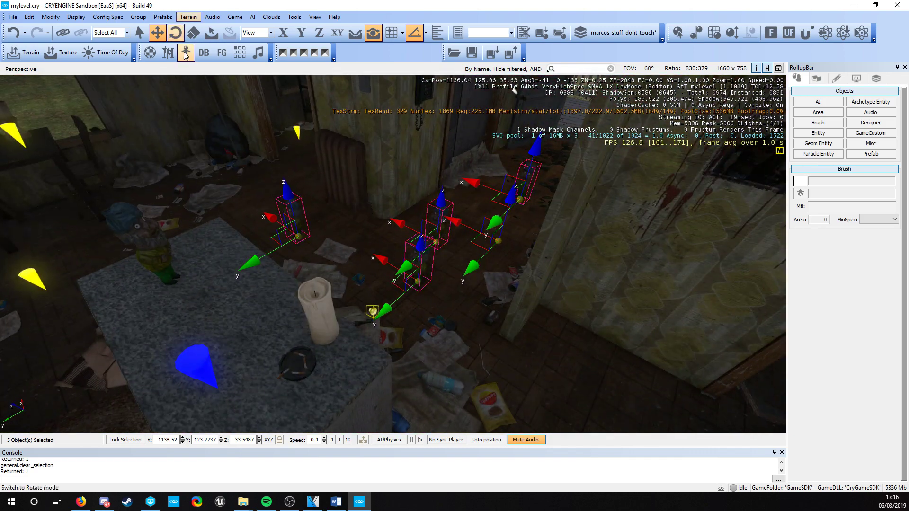
key(s)
right_drag(209, 180, 227, 197)
click(163, 17)
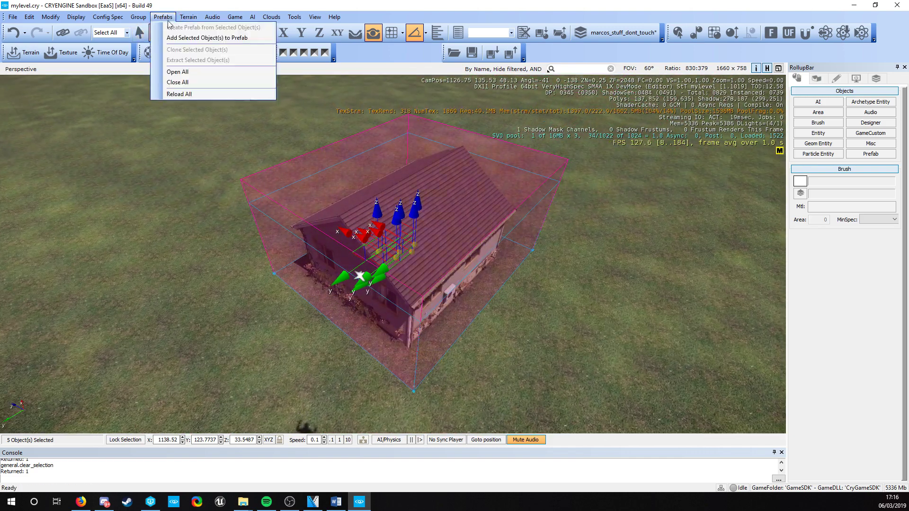
click(208, 35)
click(231, 332)
Try shifting the house prefab with its floor gnomes horizontally and undo that move.
key(w)
right_drag(231, 332, 391, 274)
key(s)
click(520, 296)
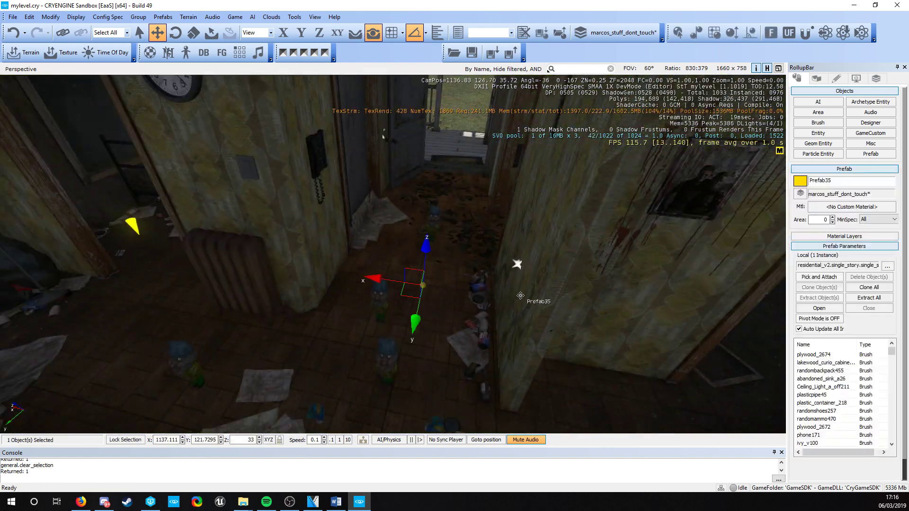
mouse_move(400, 297)
mouse_down()
mouse_move(418, 313)
mouse_move(389, 291)
mouse_up()
key(ctrl+z)
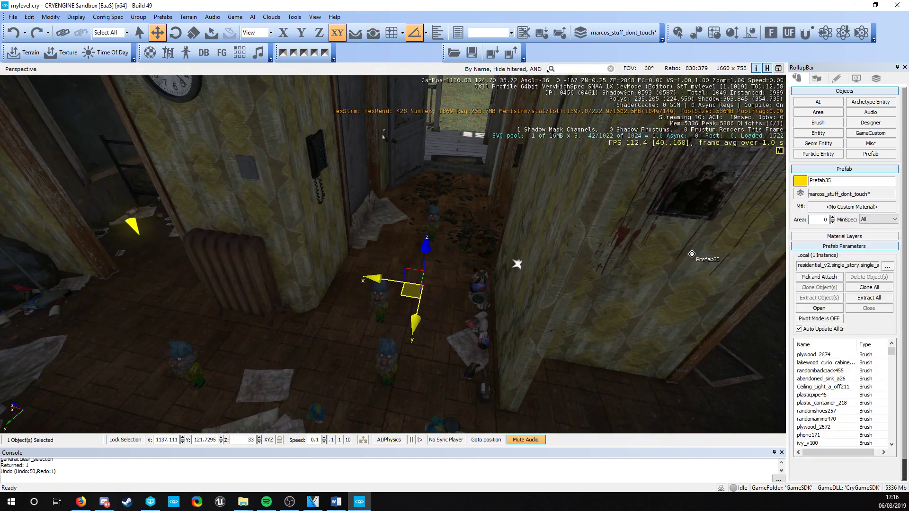
Filter the prefab browser by "frid" and place the fridge_old prefab on the kitchen floor.
click(877, 153)
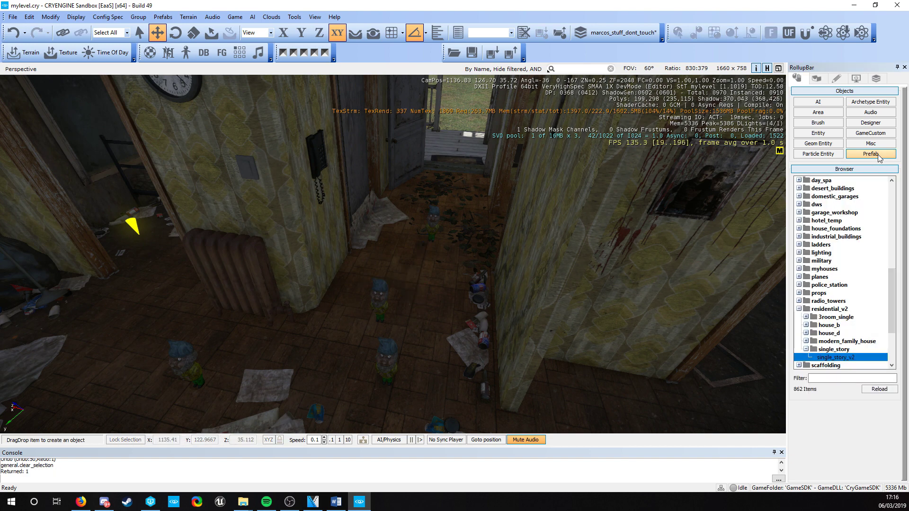
click(834, 379)
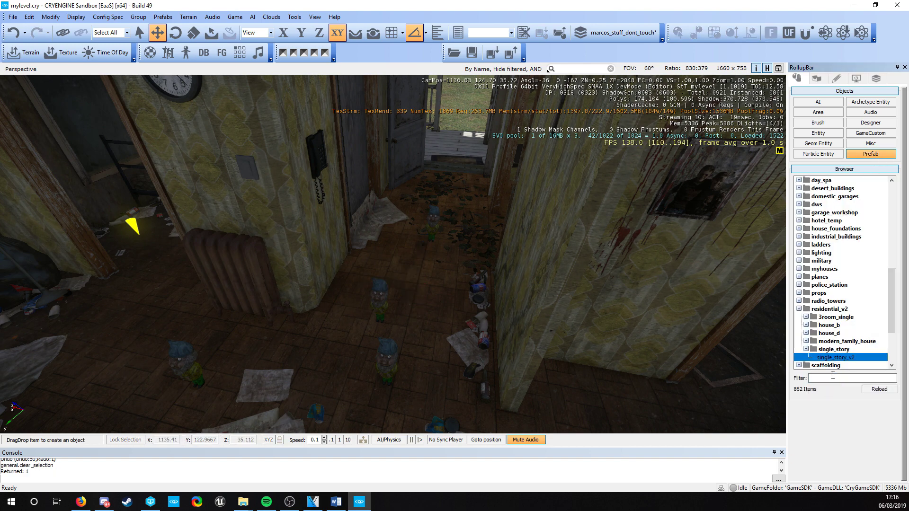
text(frid)
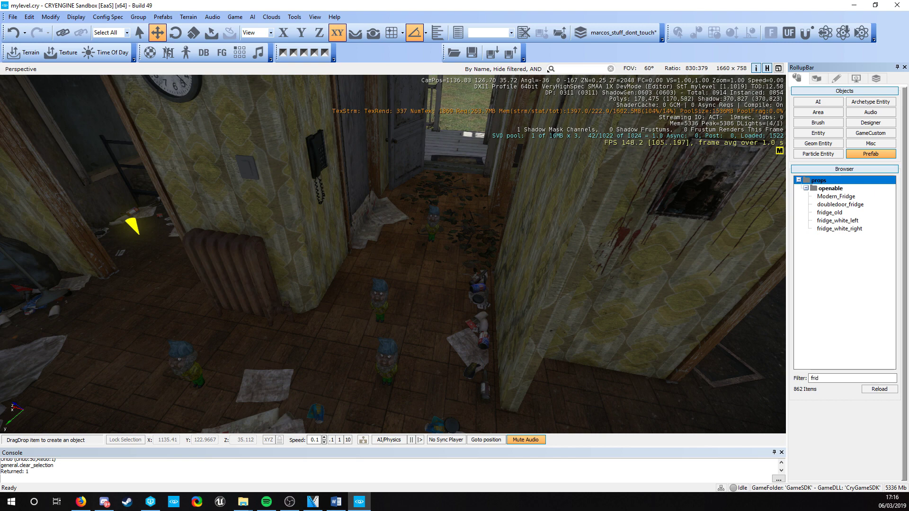
drag(823, 212, 349, 266)
right_drag(349, 265, 347, 264)
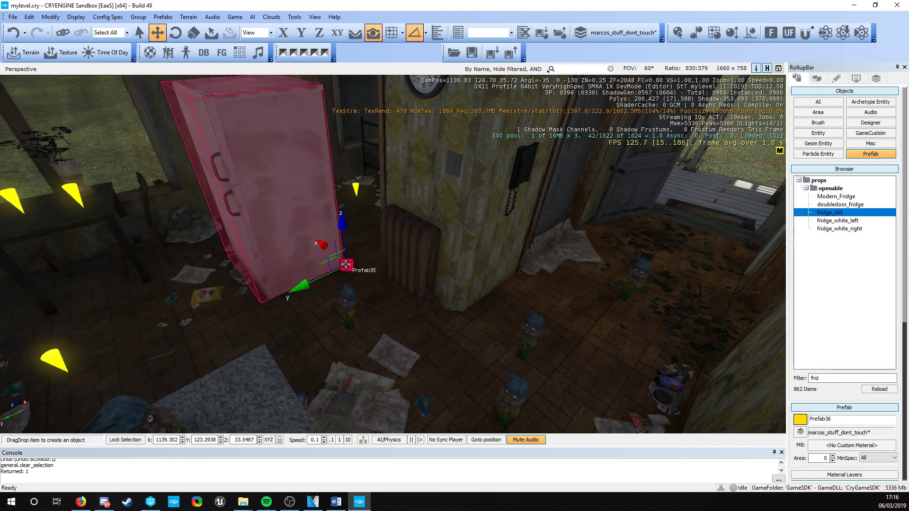
Adjust the fridge's height along the Z axis and clear the selection.
click(376, 345)
drag(374, 256, 378, 217)
key(a)
right_drag(444, 257, 407, 258)
click(444, 257)
Select the single-story house prefab and use Pick and Attach to add the fridge to it.
key(a)
key(s)
key(d)
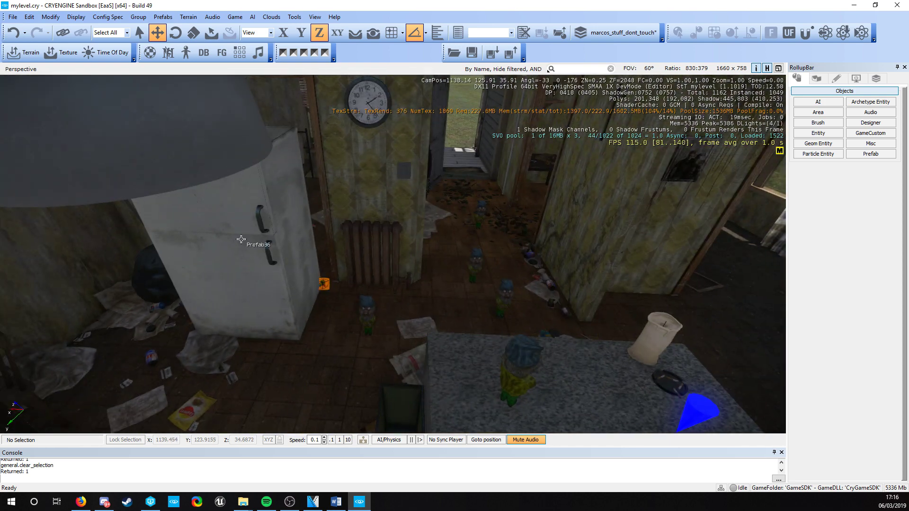
right_drag(260, 238, 237, 238)
key(d)
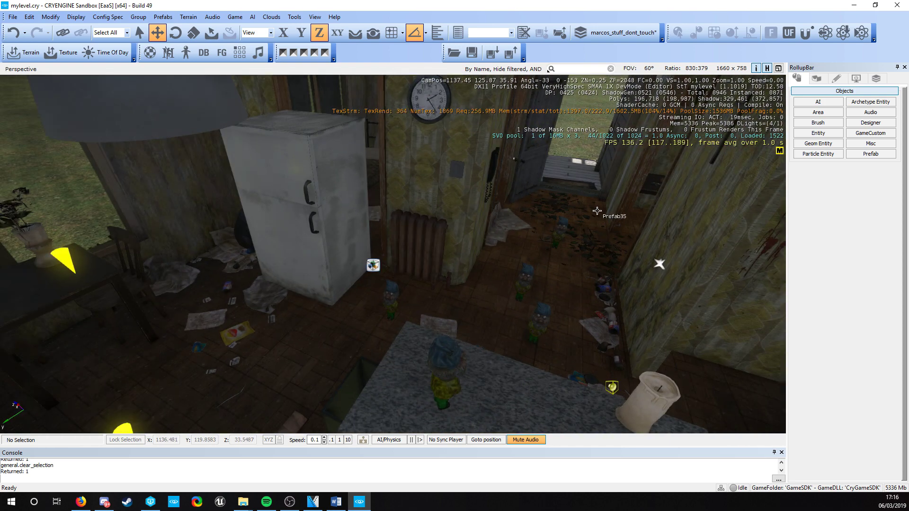
click(597, 209)
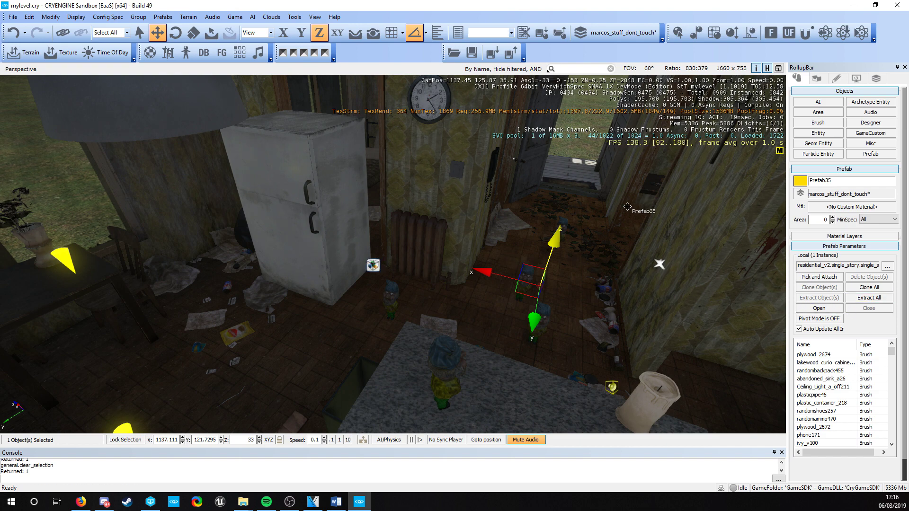
click(806, 280)
right_drag(528, 276, 512, 274)
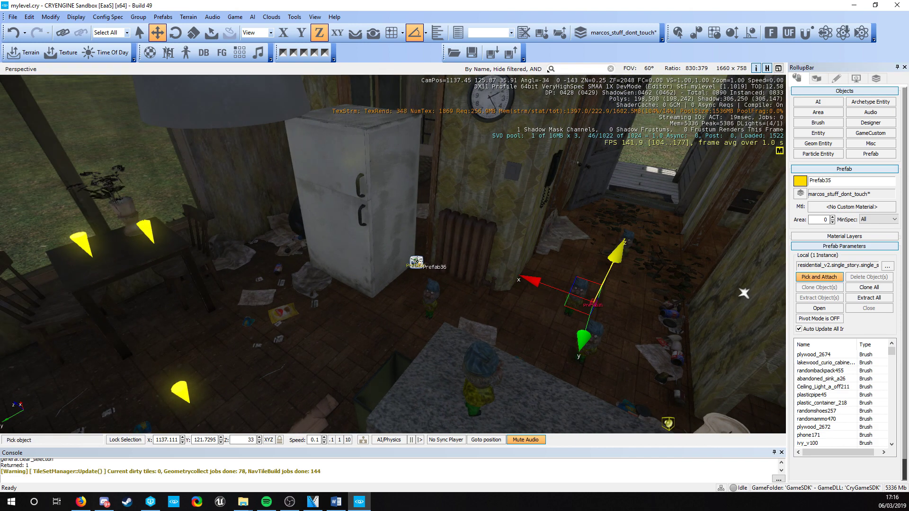
click(378, 231)
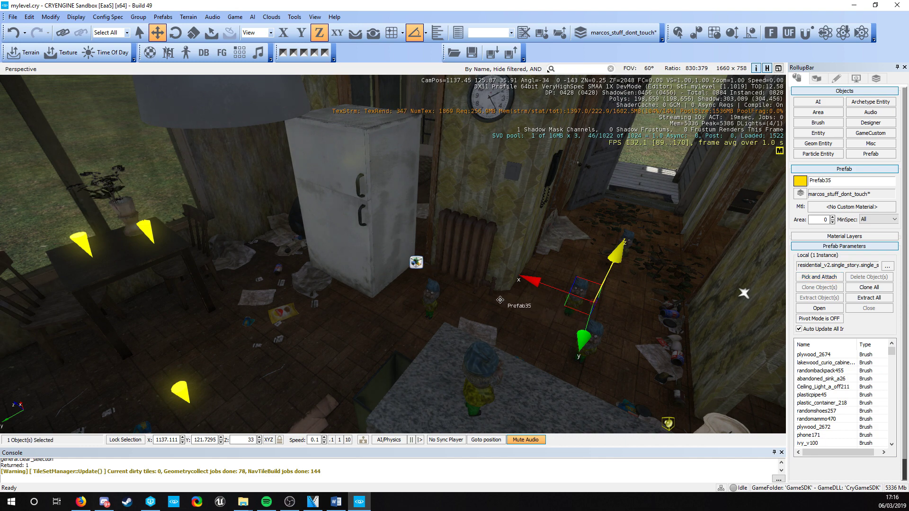
Move the house prefab with its attached fridge in the XY plane to about X 1138.12, Y 121.55 and deselect it.
click(615, 294)
click(610, 294)
drag(585, 303, 472, 280)
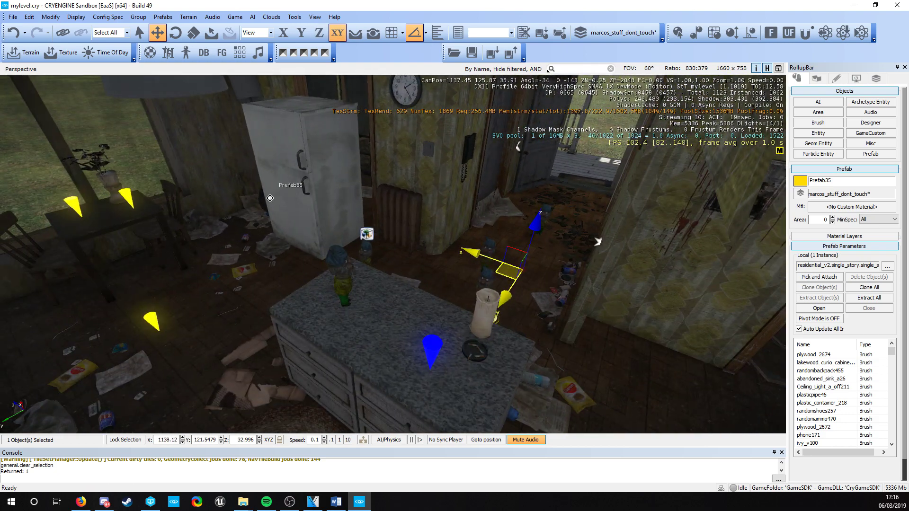
key(a)
right_drag(426, 218, 426, 218)
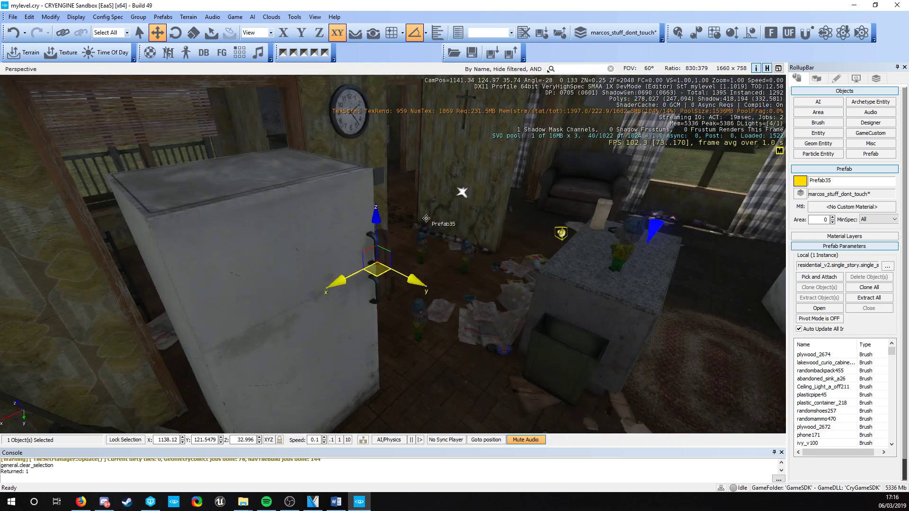
click(426, 219)
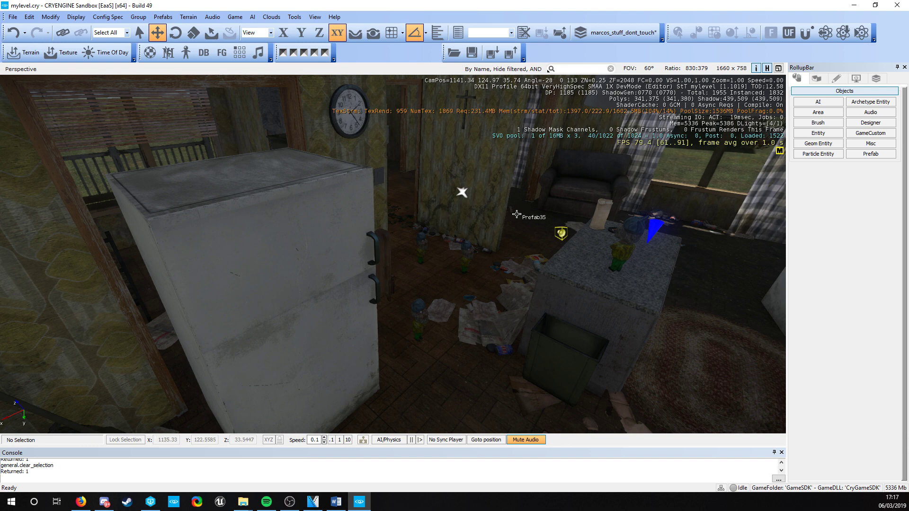
Reselect the house prefab and shift it slightly to about X 1138.37, Y 121.72.
right_drag(517, 214, 231, 268)
click(422, 216)
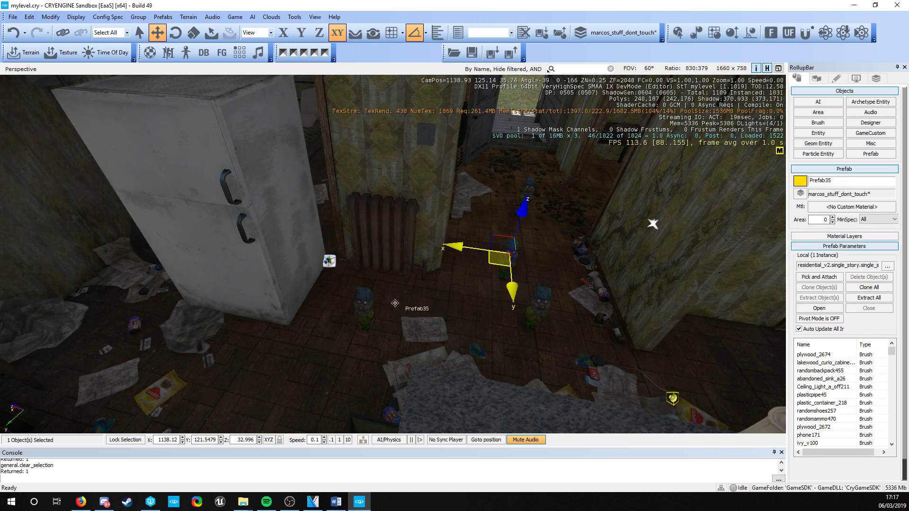
mouse_move(502, 261)
right_down()
mouse_move(509, 277)
mouse_move(522, 255)
mouse_move(313, 194)
mouse_move(371, 231)
right_up()
key(Escape)
Clone the house prefab, place the copy along the X axis at about X 1165.6, and clear the selection.
key(s)
click(346, 237)
right_drag(415, 254, 377, 231)
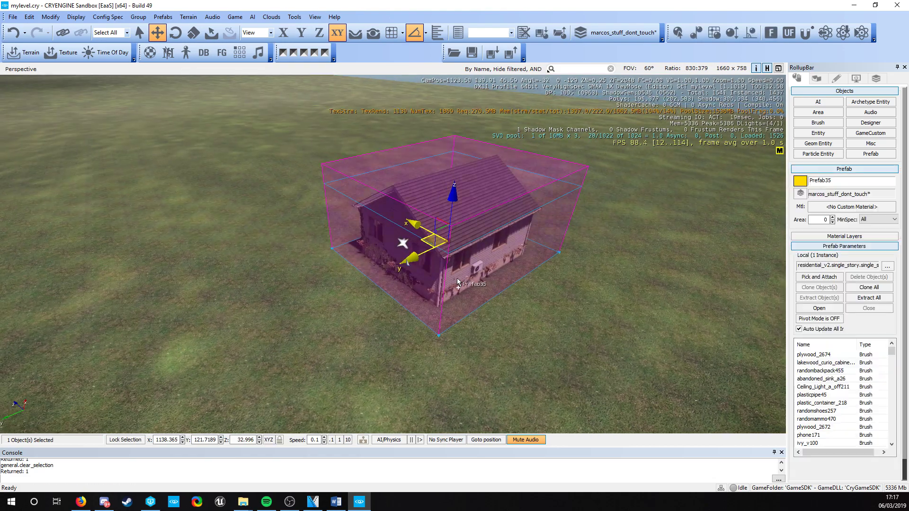
key(ctrl+c)
key(w)
key(a)
click(283, 33)
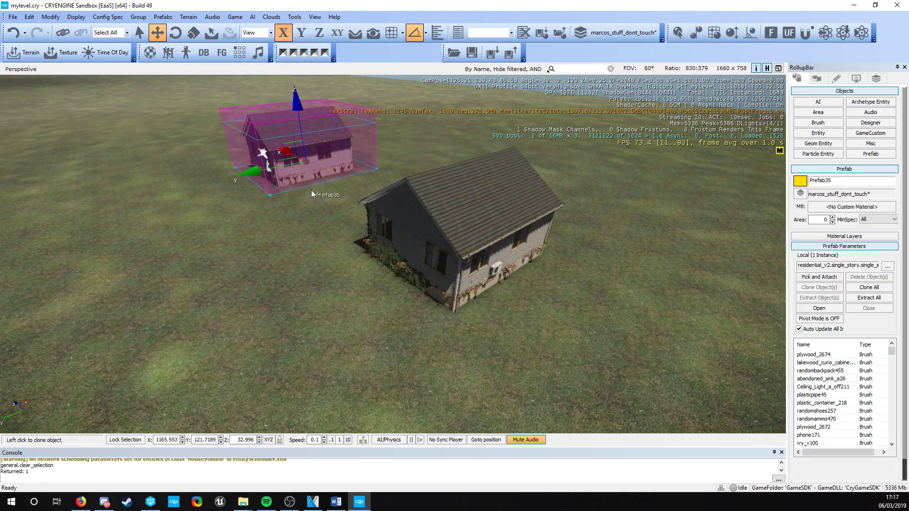
click(311, 190)
right_drag(311, 190, 303, 165)
key(w)
click(380, 308)
Select the cloned house from inside its kitchen and open its prefab for editing.
mouse_move(379, 308)
right_down()
mouse_move(302, 294)
mouse_move(246, 305)
right_up()
key(s)
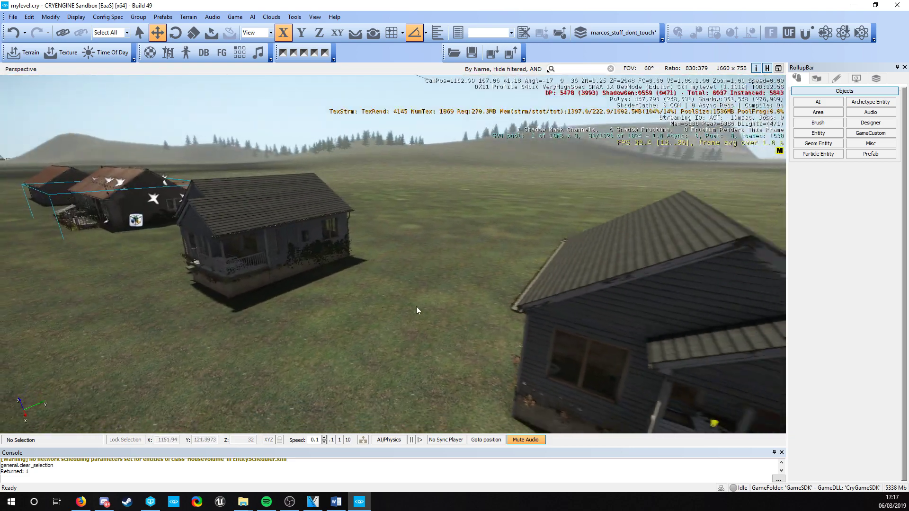
right_drag(445, 302, 568, 331)
key(w)
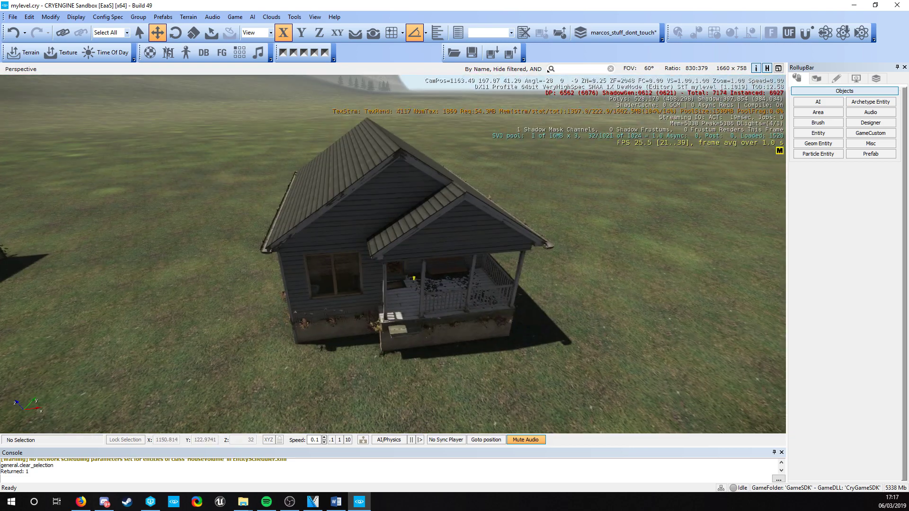
click(420, 293)
key(w)
right_drag(420, 293, 478, 265)
key(w)
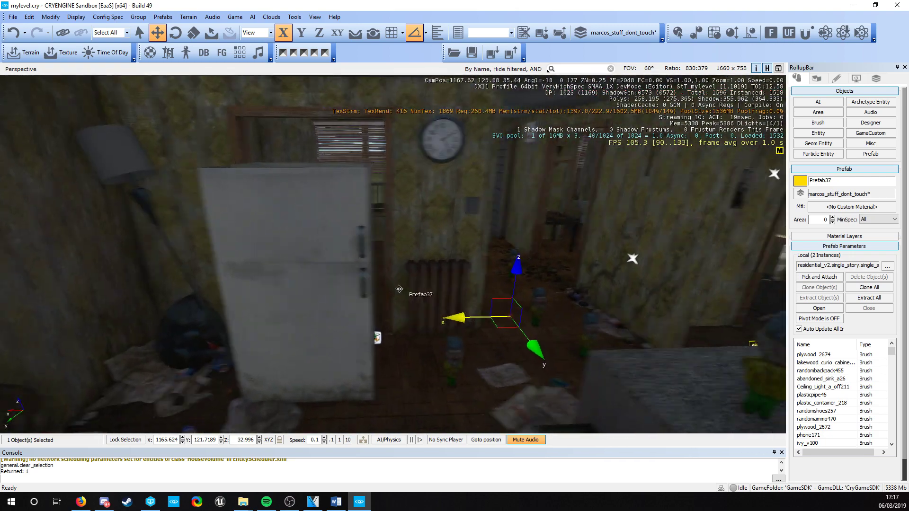
right_drag(397, 278, 366, 228)
key(s)
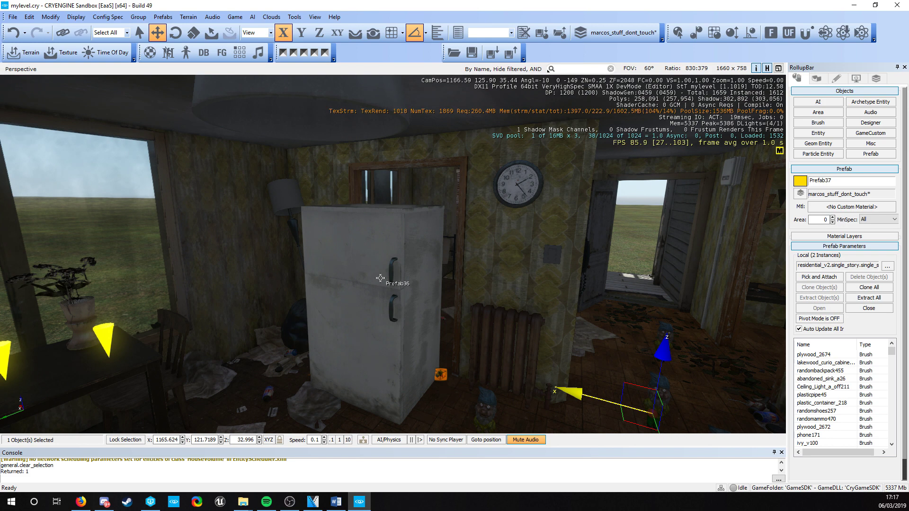
Delete the old fridge near the radiator from the opened house prefab.
click(399, 283)
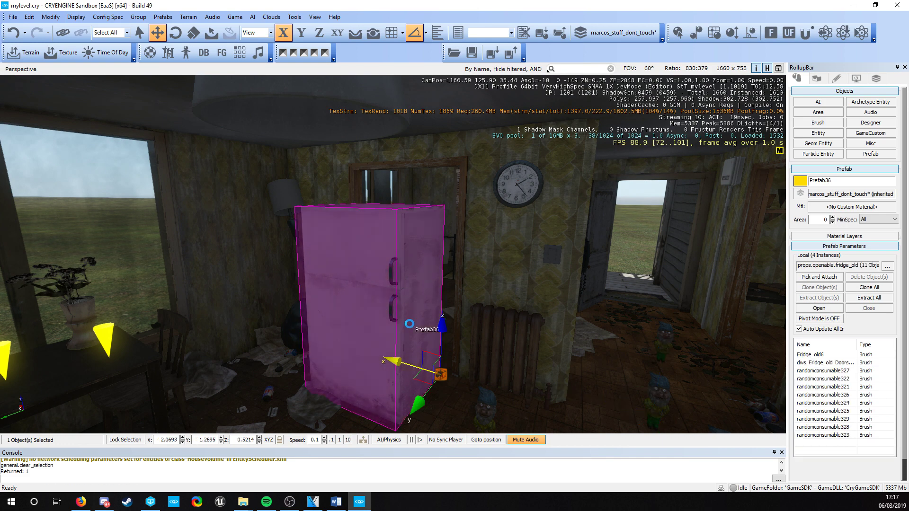
key(Delete)
key(Return)
Examine the kitchens of the original and cloned houses to compare their contents after the fridge deletion.
right_drag(409, 324, 237, 393)
key(s)
key(w)
key(s)
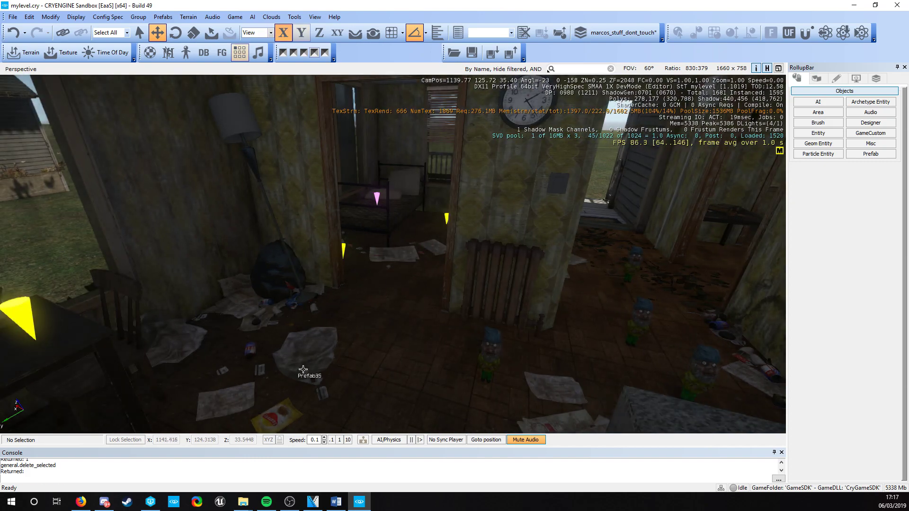
key(s)
right_drag(323, 253, 355, 264)
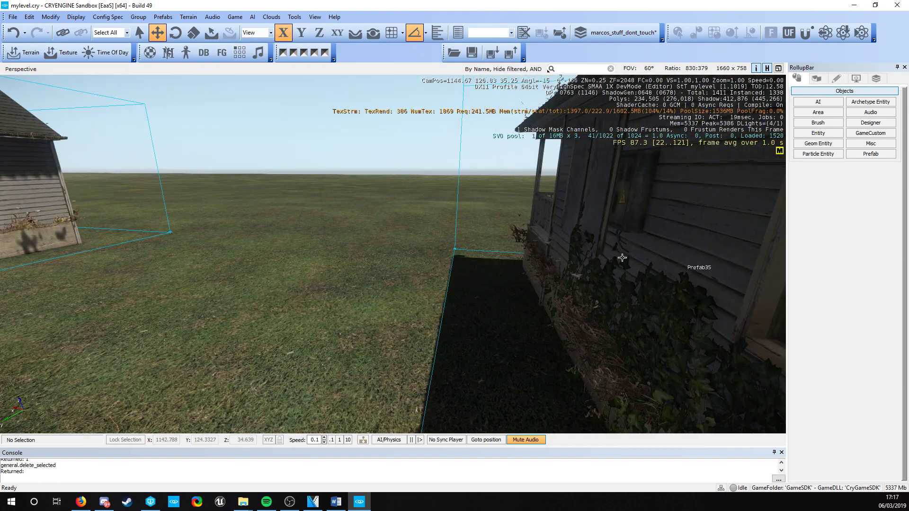
right_drag(643, 256, 693, 263)
key(w)
key(w)
key(s)
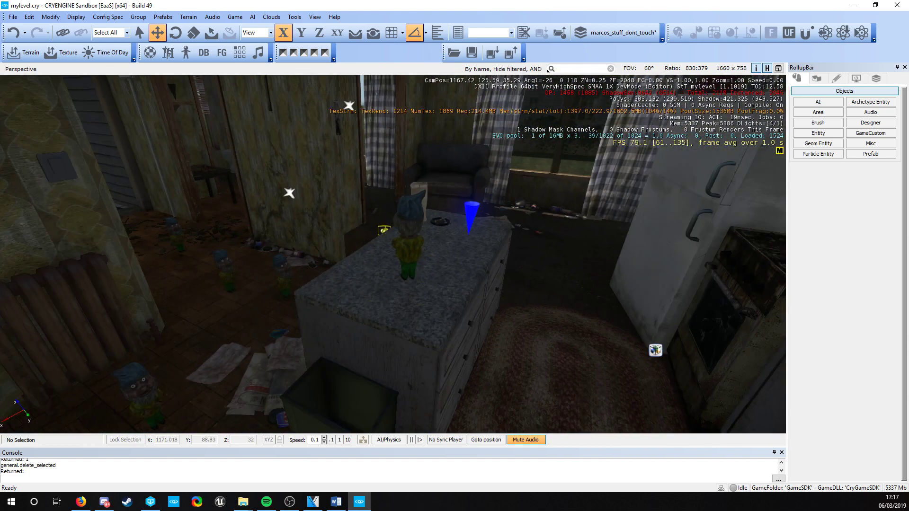
right_drag(474, 280, 308, 196)
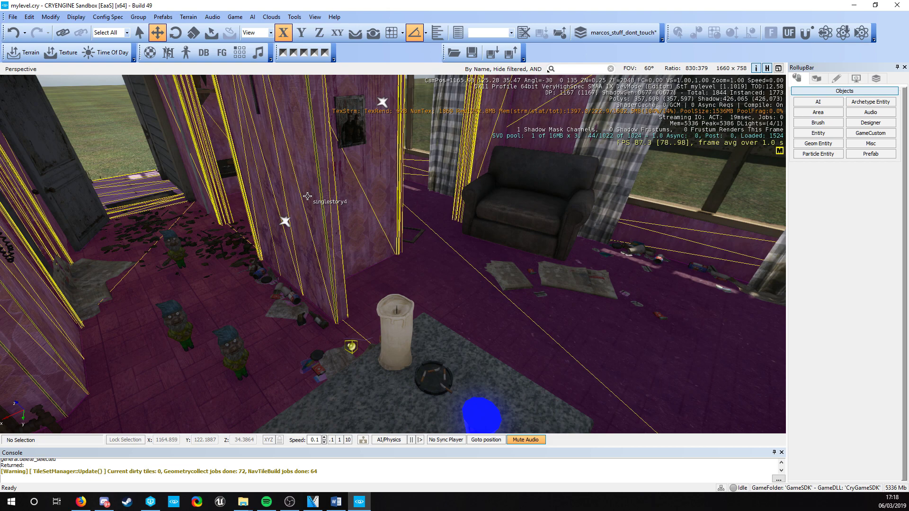
Set the camera speed to 1 and look over the placed houses from above.
right_drag(319, 236, 403, 246)
key(s)
click(342, 441)
key(w)
right_drag(335, 330, 142, 341)
key(s)
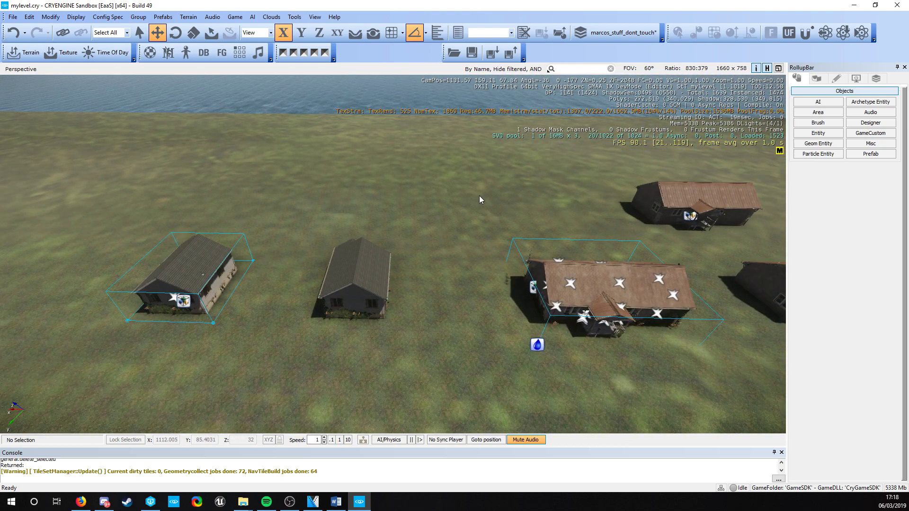
mouse_move(479, 195)
right_down()
mouse_move(686, 175)
mouse_move(582, 178)
mouse_move(525, 203)
mouse_move(478, 175)
mouse_move(479, 195)
right_up()
key(w)
key(s)
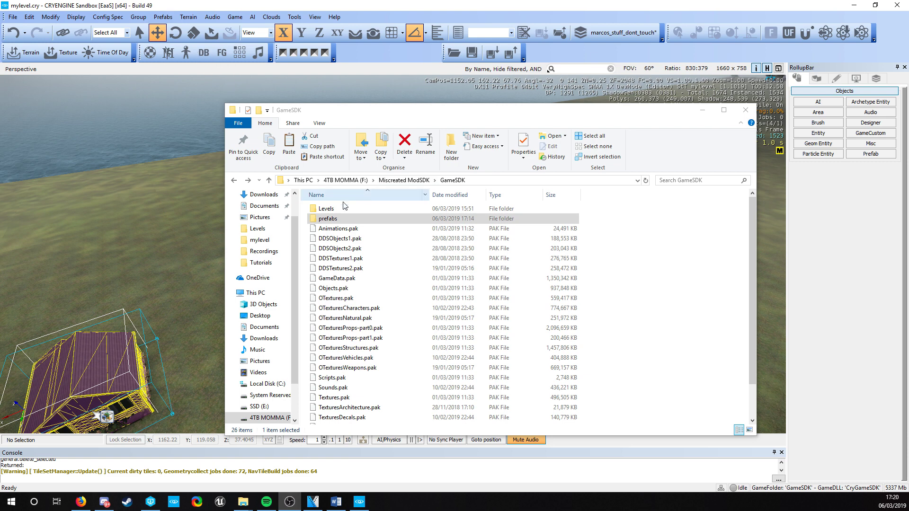
In File Explorer, open the prefabs folder inside GameSDK of the Miscreated ModSDK directory.
click(407, 182)
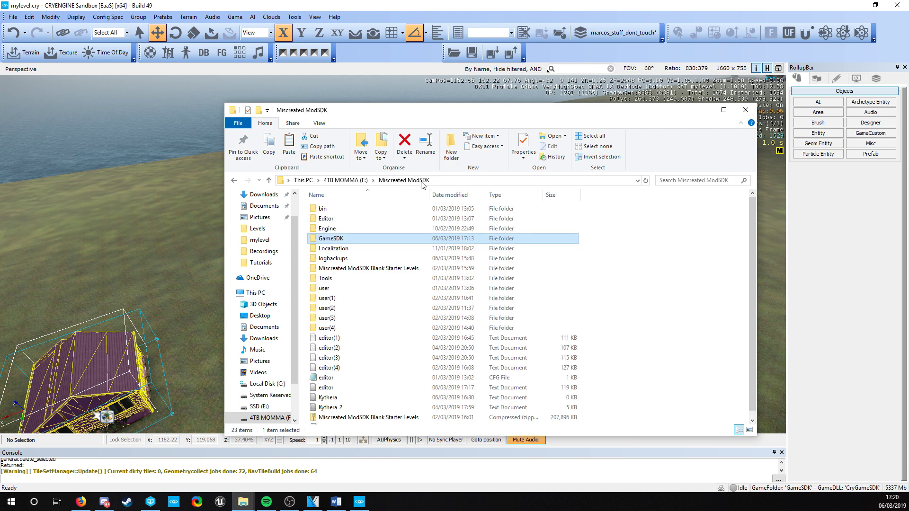
double_click(333, 241)
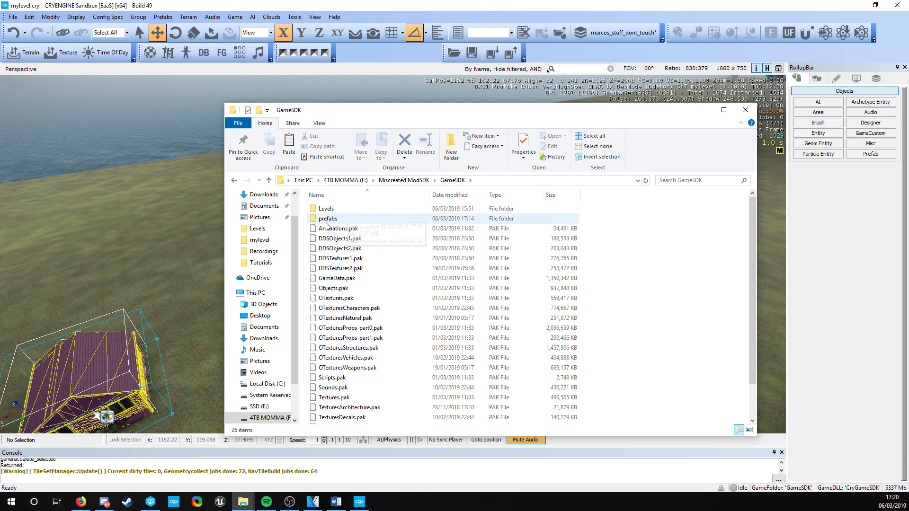
double_click(326, 220)
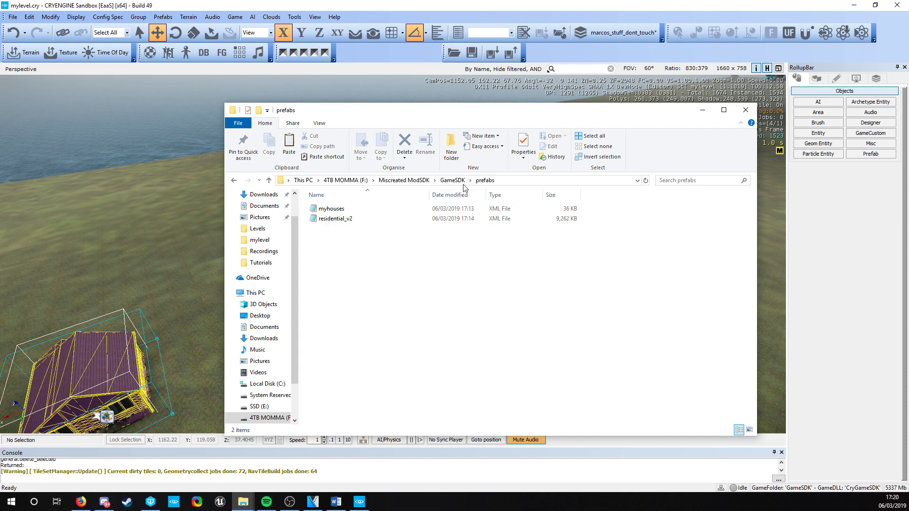
In the Sandbox editor's Prefabs Library, browse the prefab XML files available for loading, then close the database view.
click(204, 53)
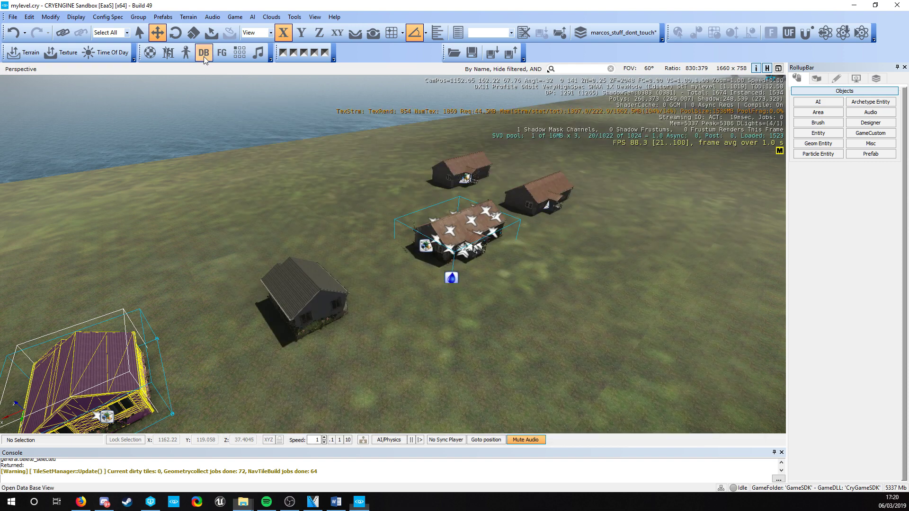
drag(335, 163, 233, 122)
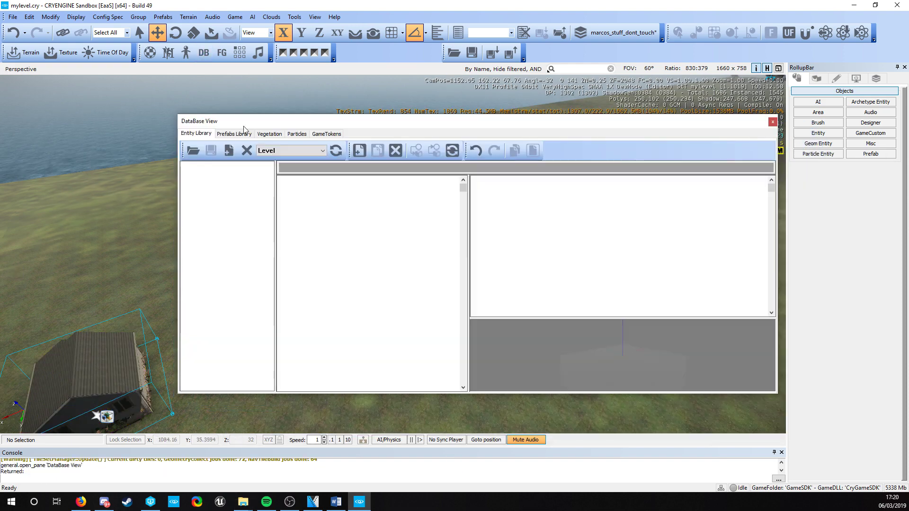
click(233, 133)
click(200, 151)
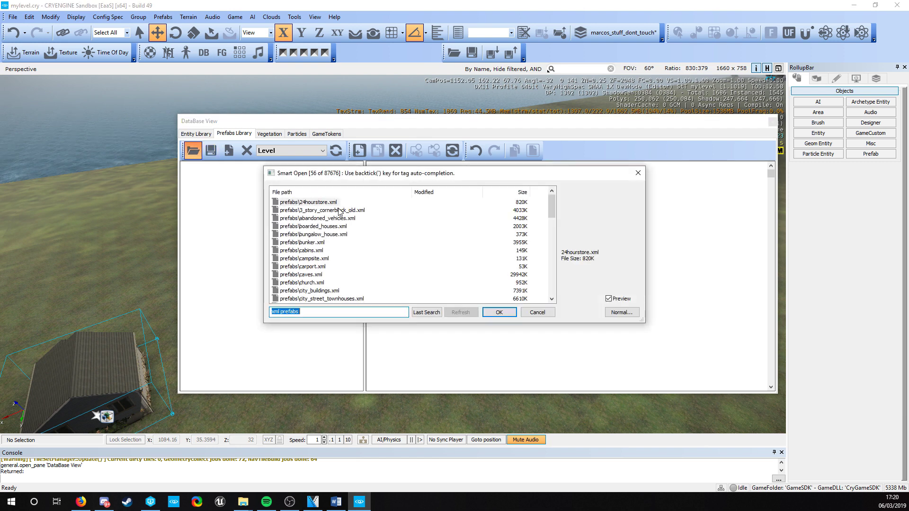
mouse_move(550, 208)
mouse_down()
mouse_move(552, 263)
mouse_move(546, 214)
mouse_up()
scroll(543, 224, down, 4)
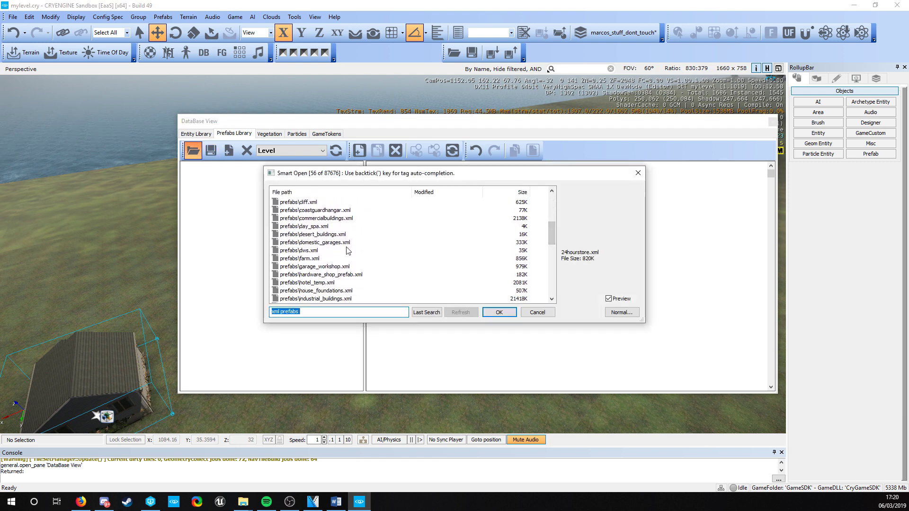
click(638, 172)
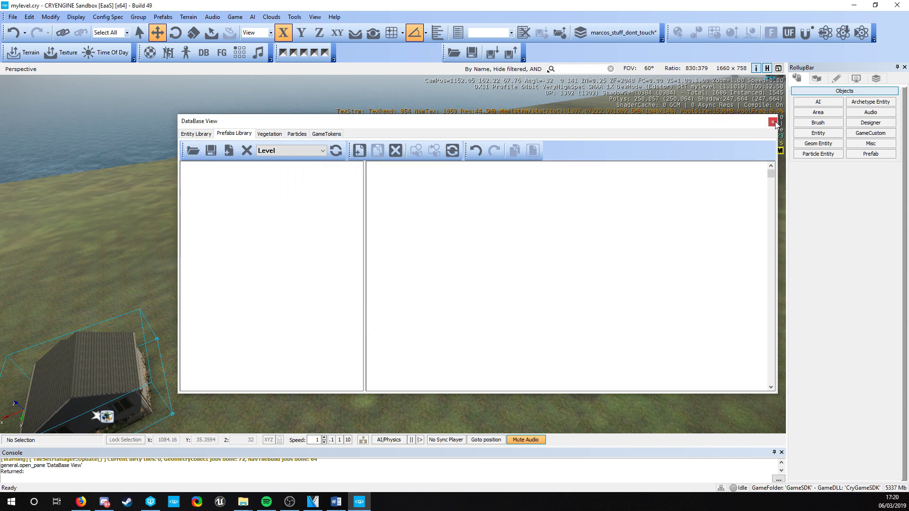
click(772, 123)
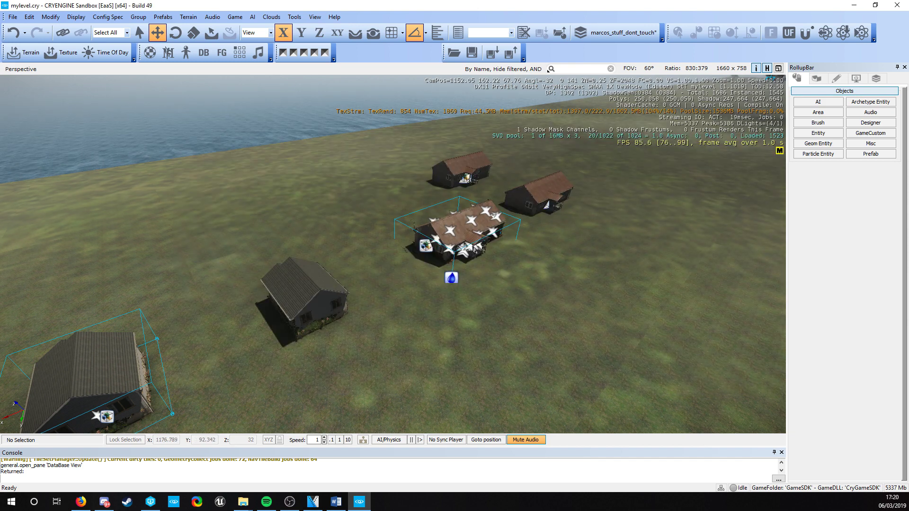
Switch to File Explorer and review where the prefabs folder sits inside the GameSDK directory.
key(alt+Tab)
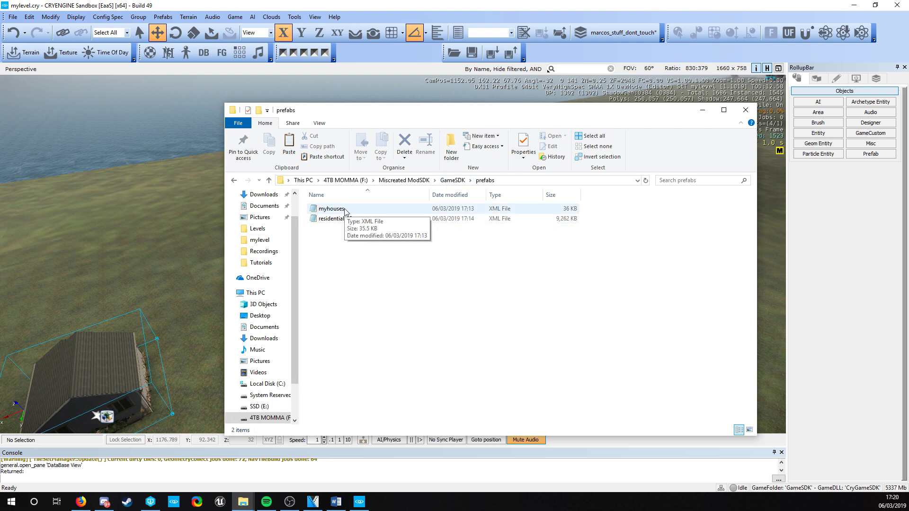
click(456, 183)
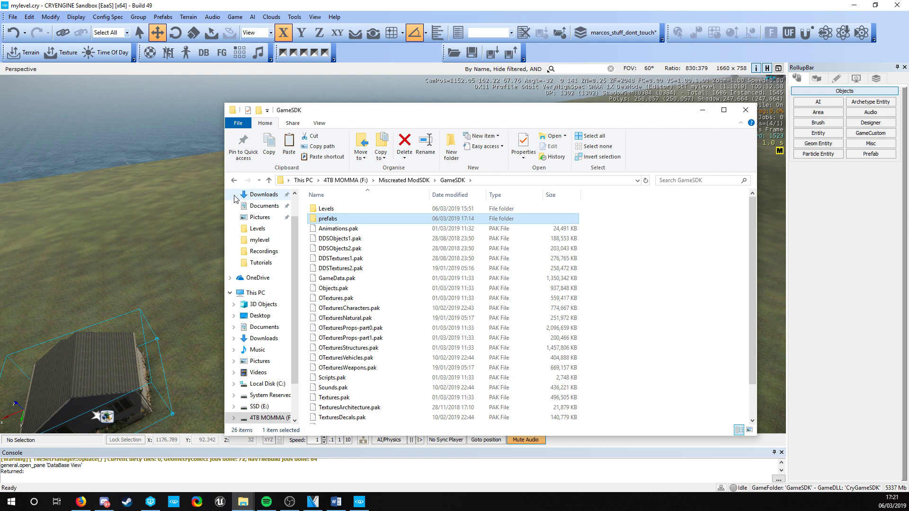
double_click(332, 219)
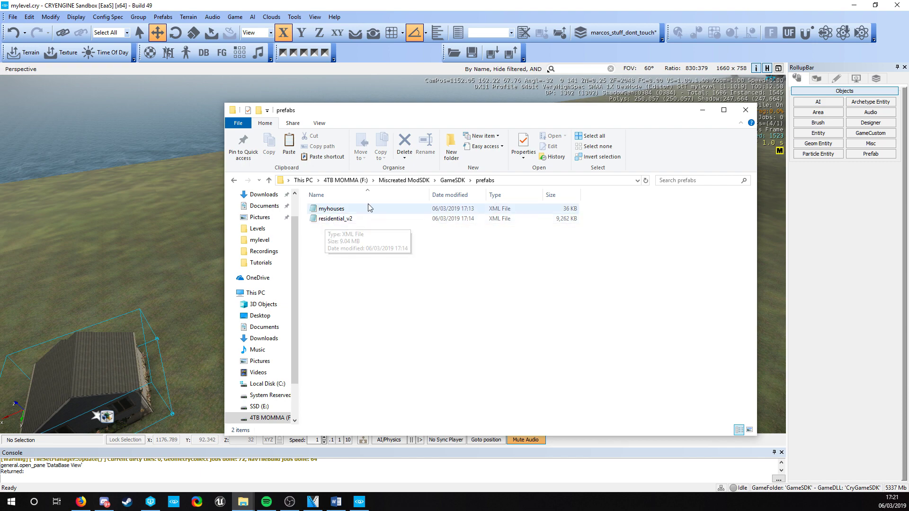
click(453, 181)
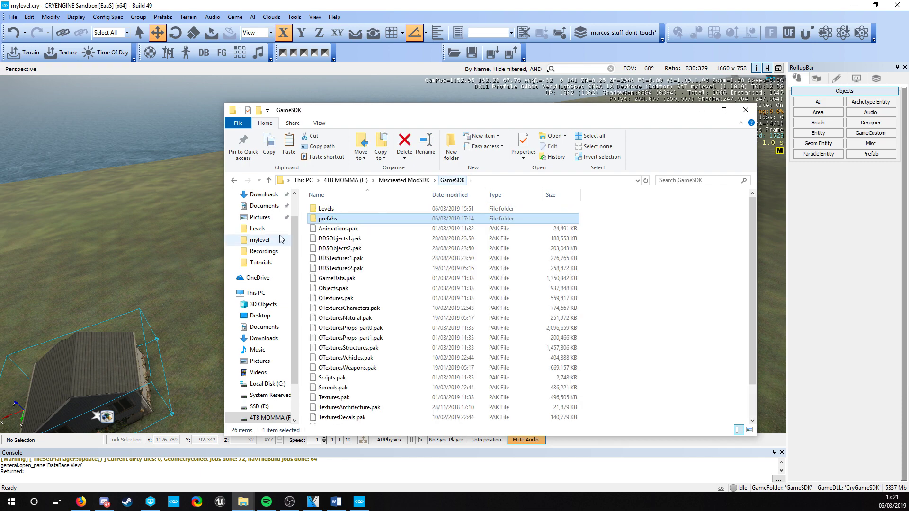
double_click(335, 218)
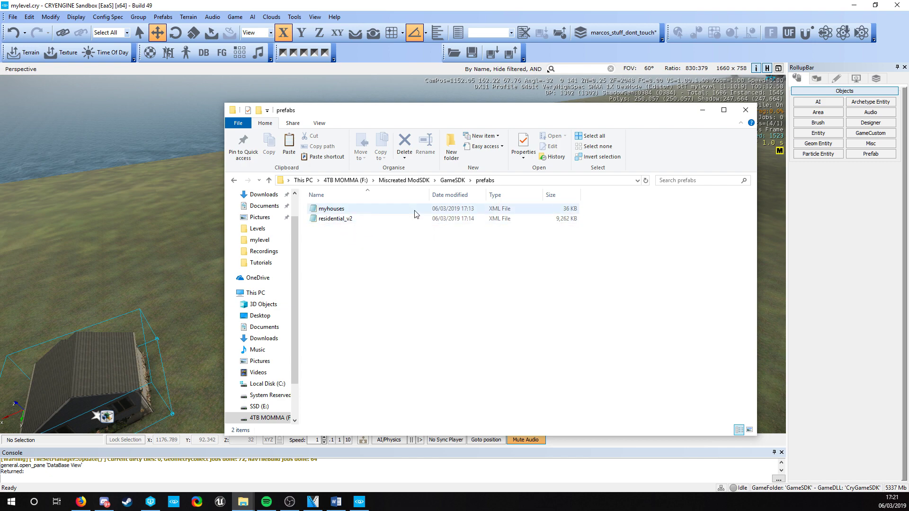
Open the myhouses XML file in Notepad, look through its prefab definitions and close it.
click(331, 217)
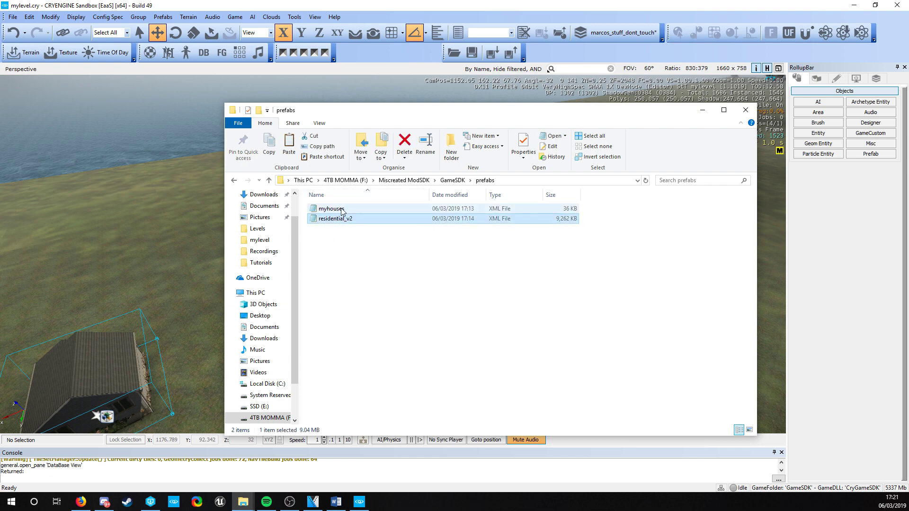
double_click(331, 209)
scroll(349, 330, down, 5)
scroll(349, 330, down, 5)
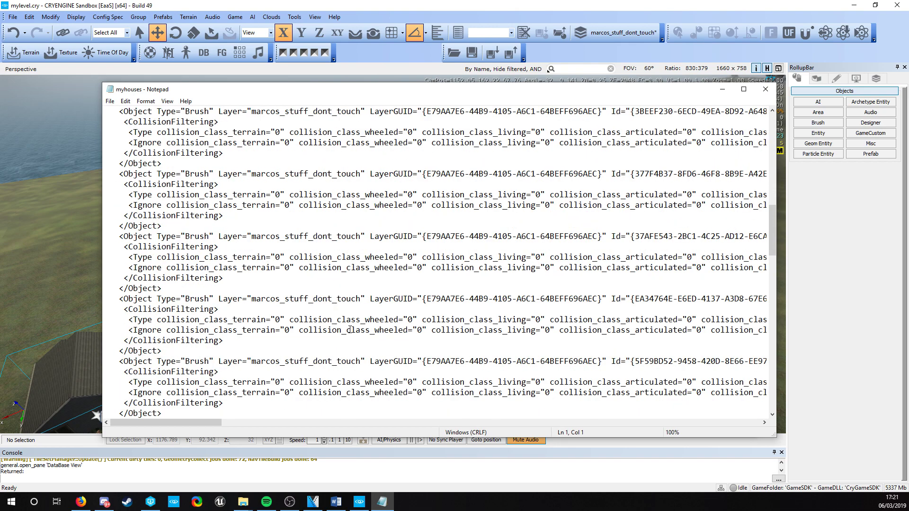
scroll(350, 330, up, 15)
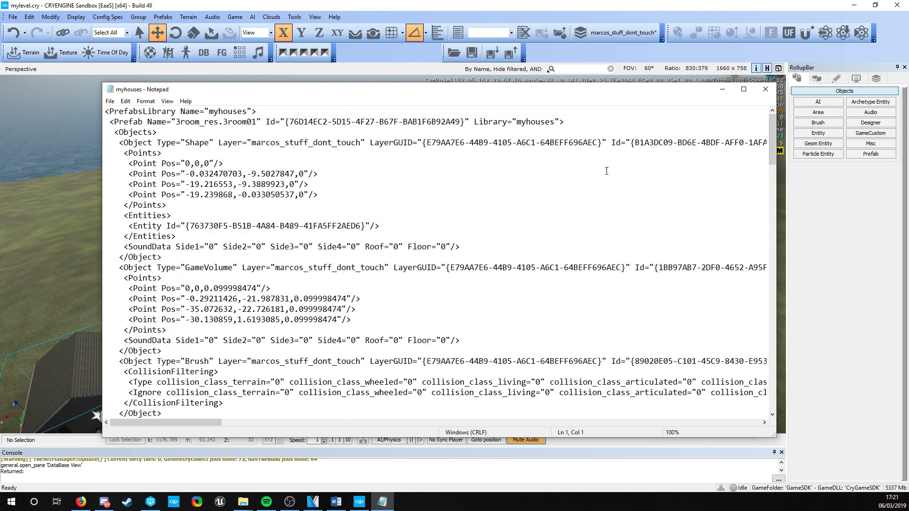
click(765, 90)
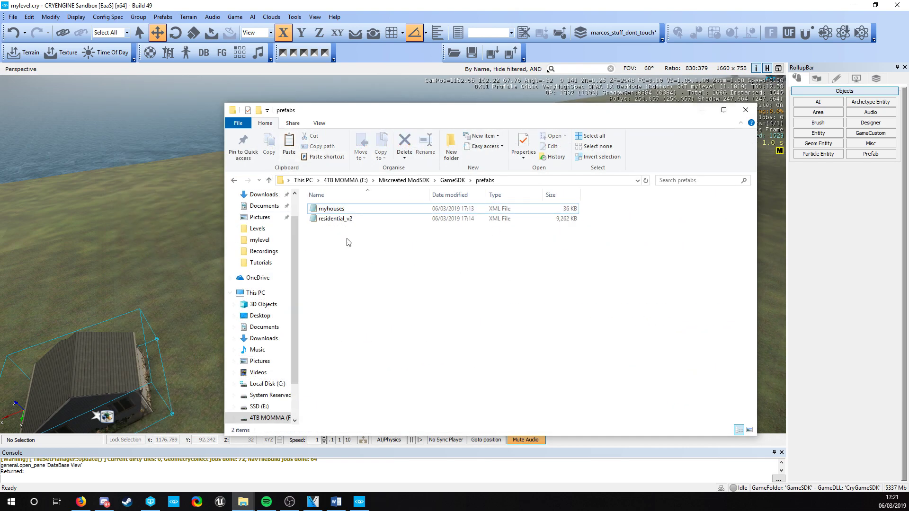